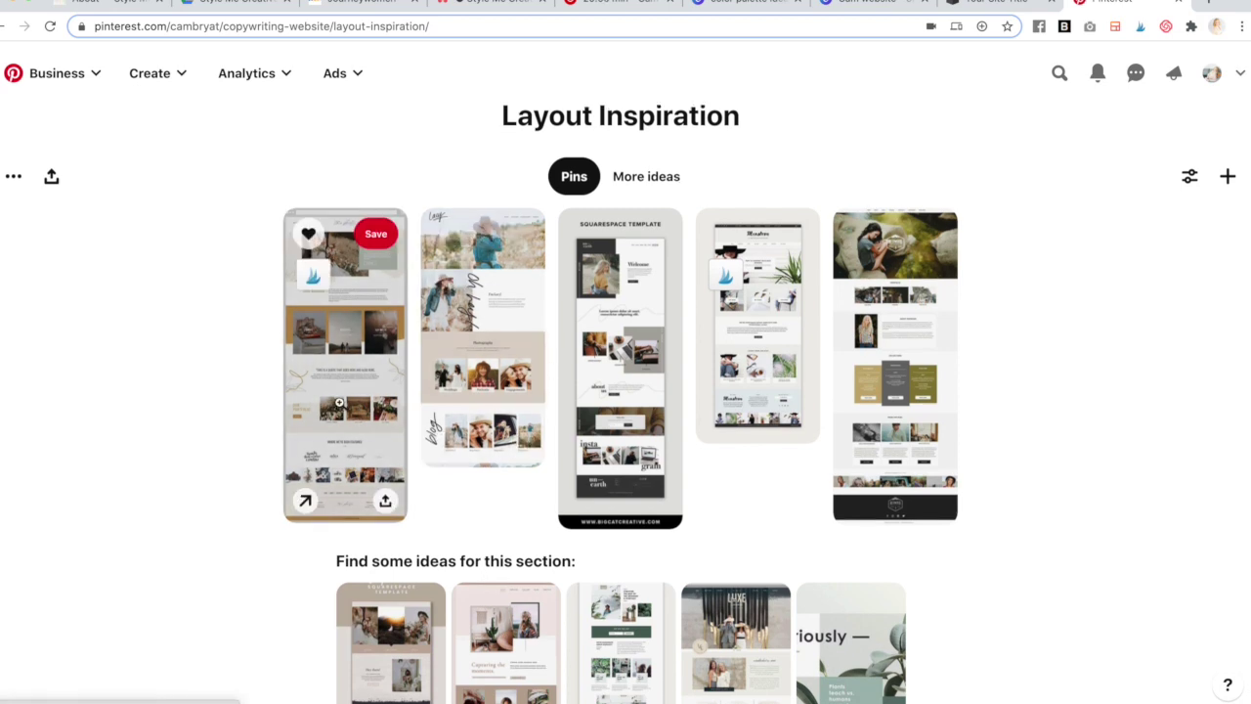
- Examine the saved website layout pins in the Layout Inspiration section to compare their header and section arrangements
scroll(342, 391, "up", 1)
scroll(340, 403, "down", 2)
scroll(920, 369, "up", 1)
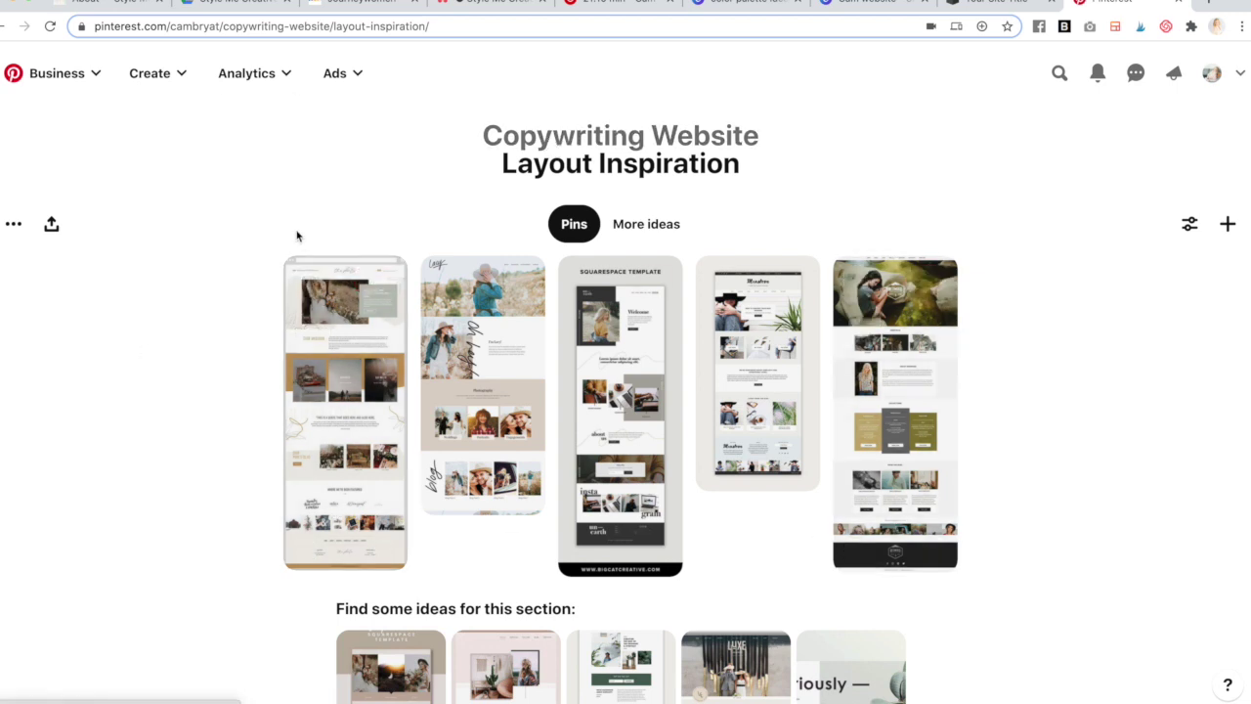
mouse_move(288, 305)
mouse_move(448, 274)
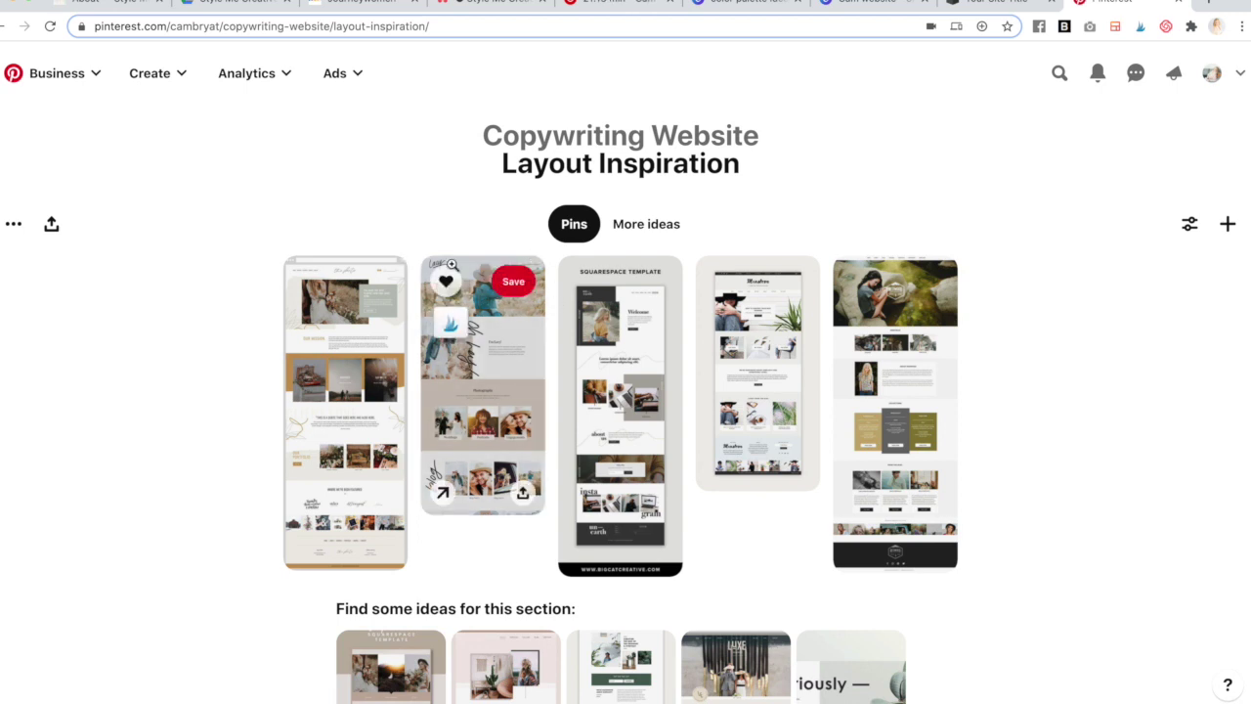
mouse_move(565, 356)
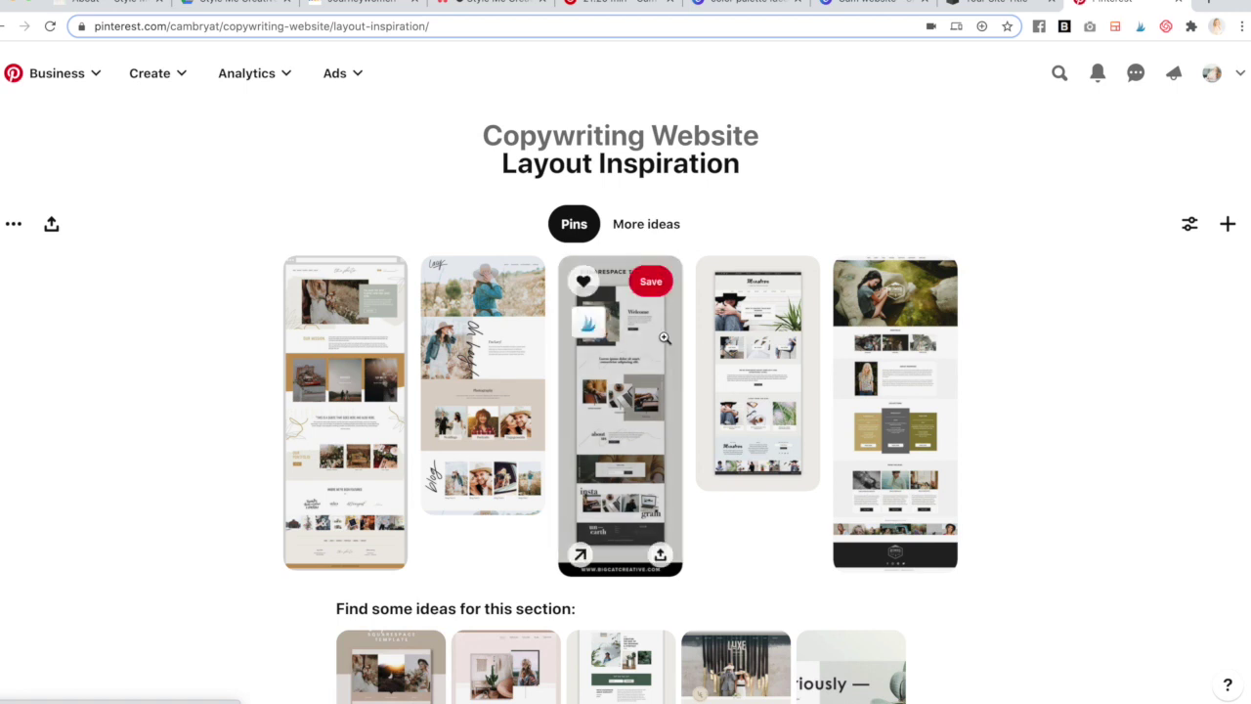
mouse_move(955, 404)
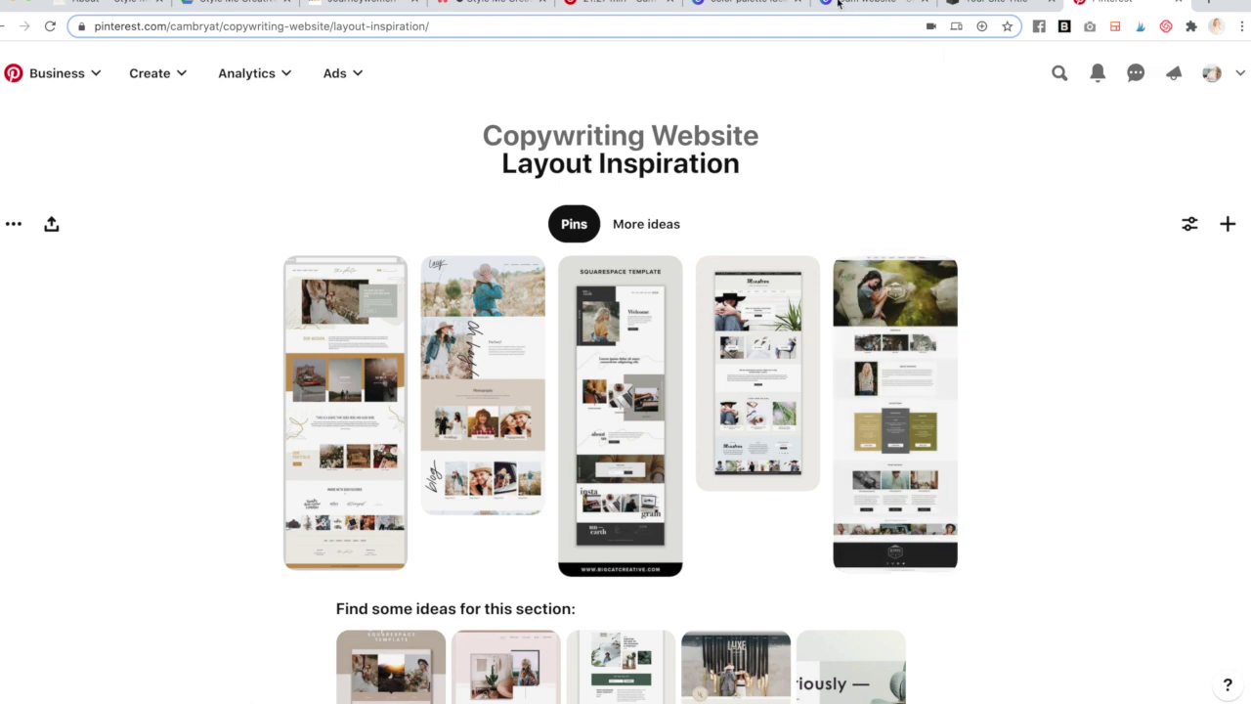
- Switch between the Cam website mockup in Canva and the Squarespace home page, comparing their sections and the hero banner
left_click(772, 4)
left_click(856, 5)
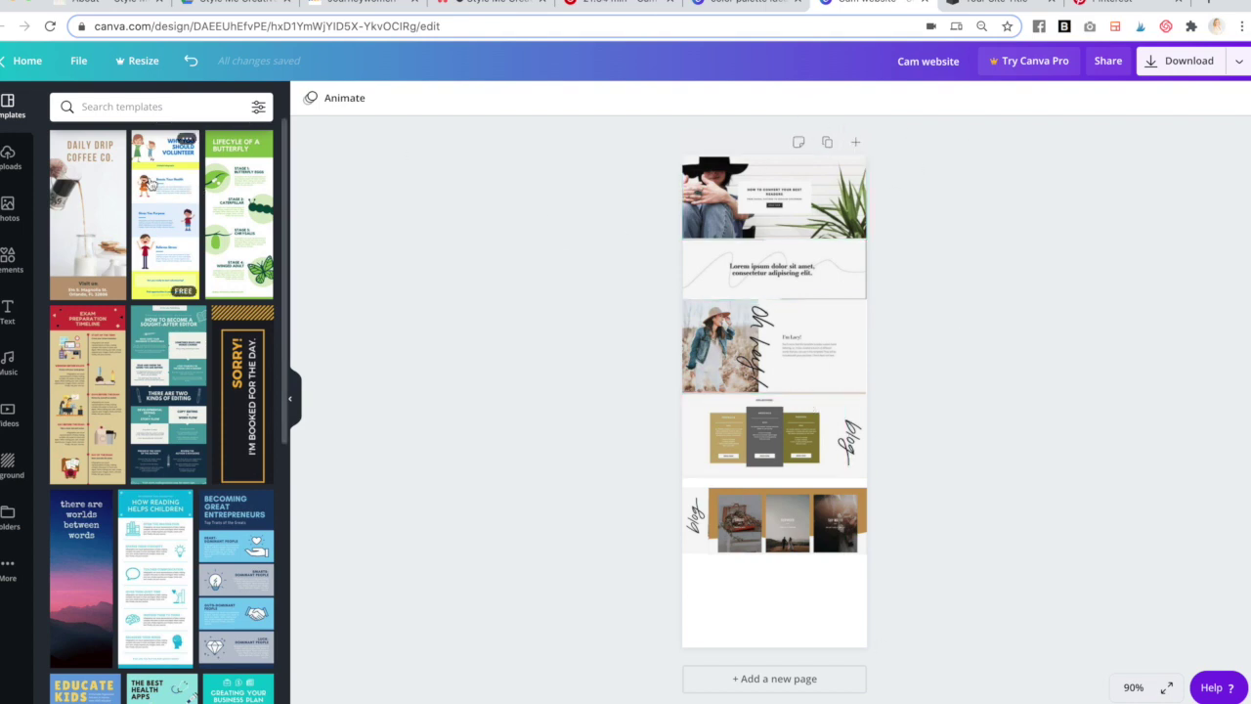
left_click(9, 161)
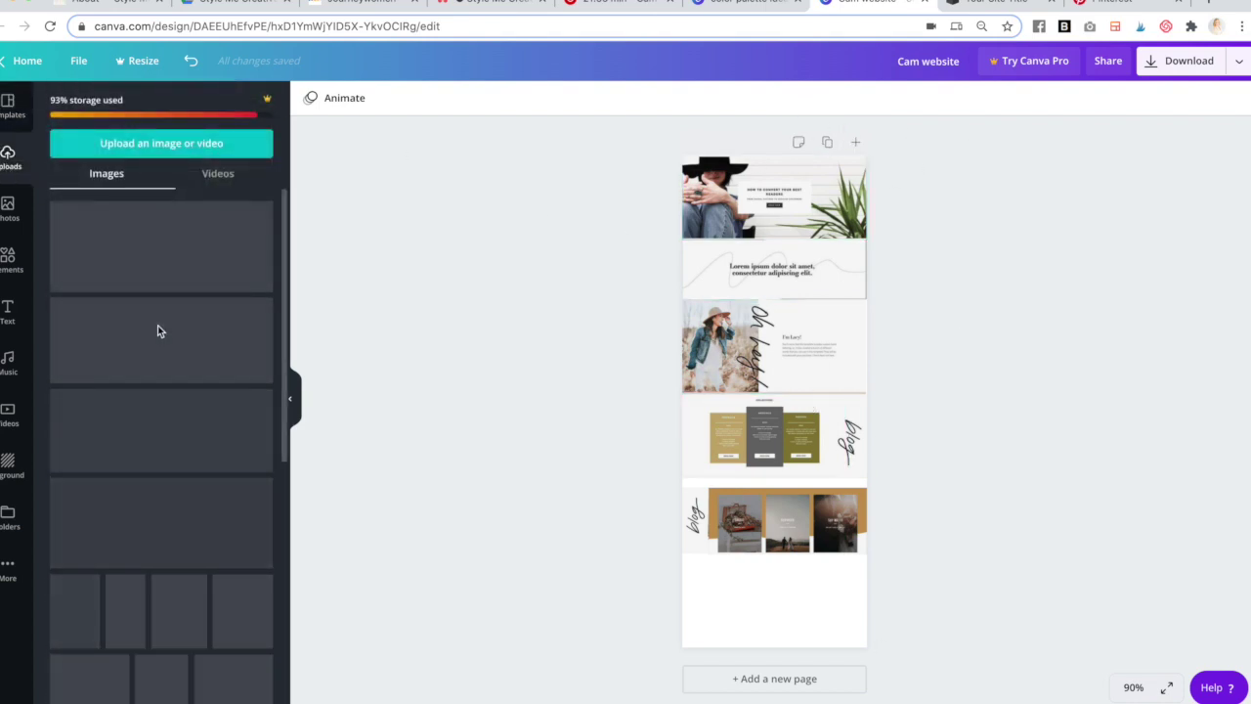
left_click(995, 3)
mouse_move(485, 234)
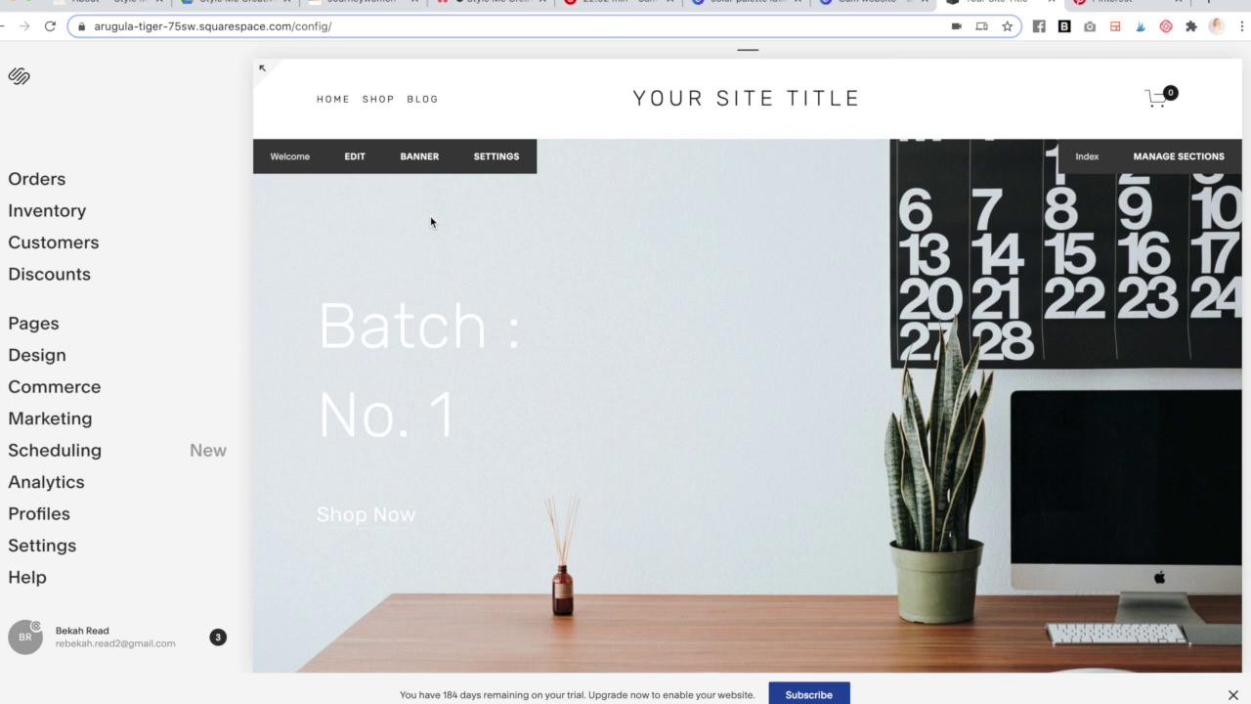
scroll(740, 328, "down", 15)
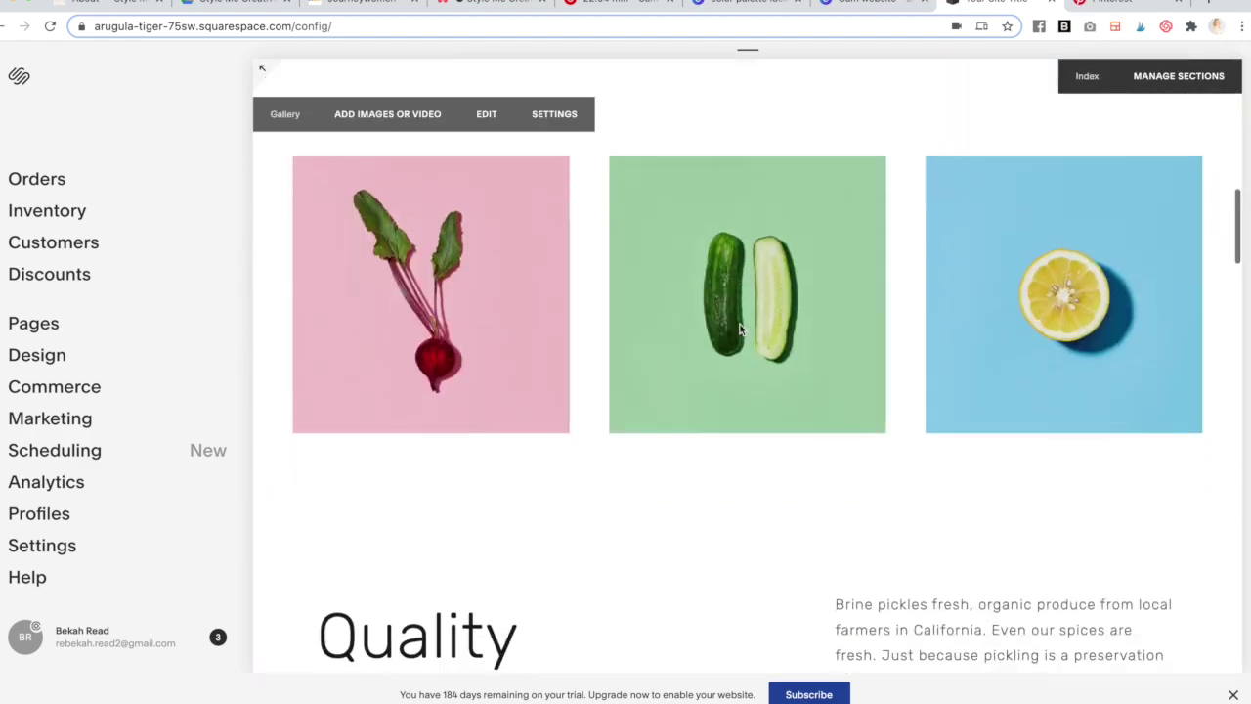
scroll(740, 329, "up", 15)
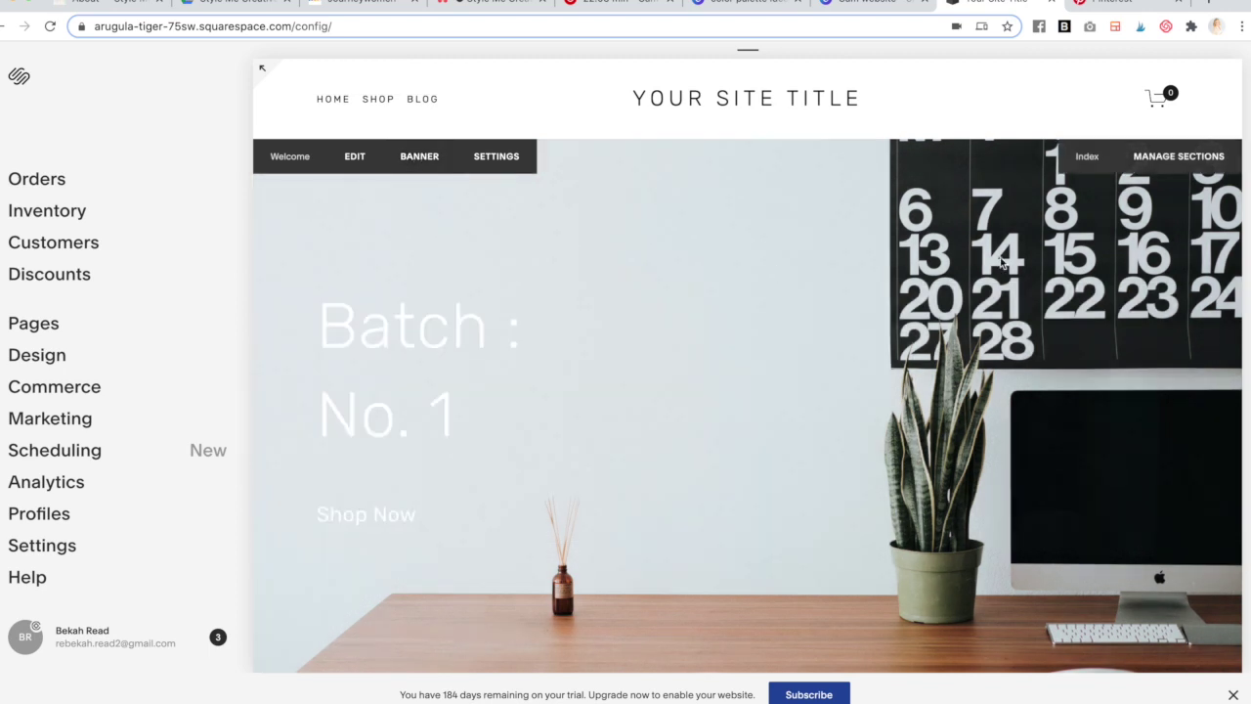
left_click(891, 4)
scroll(748, 154, "up", 5)
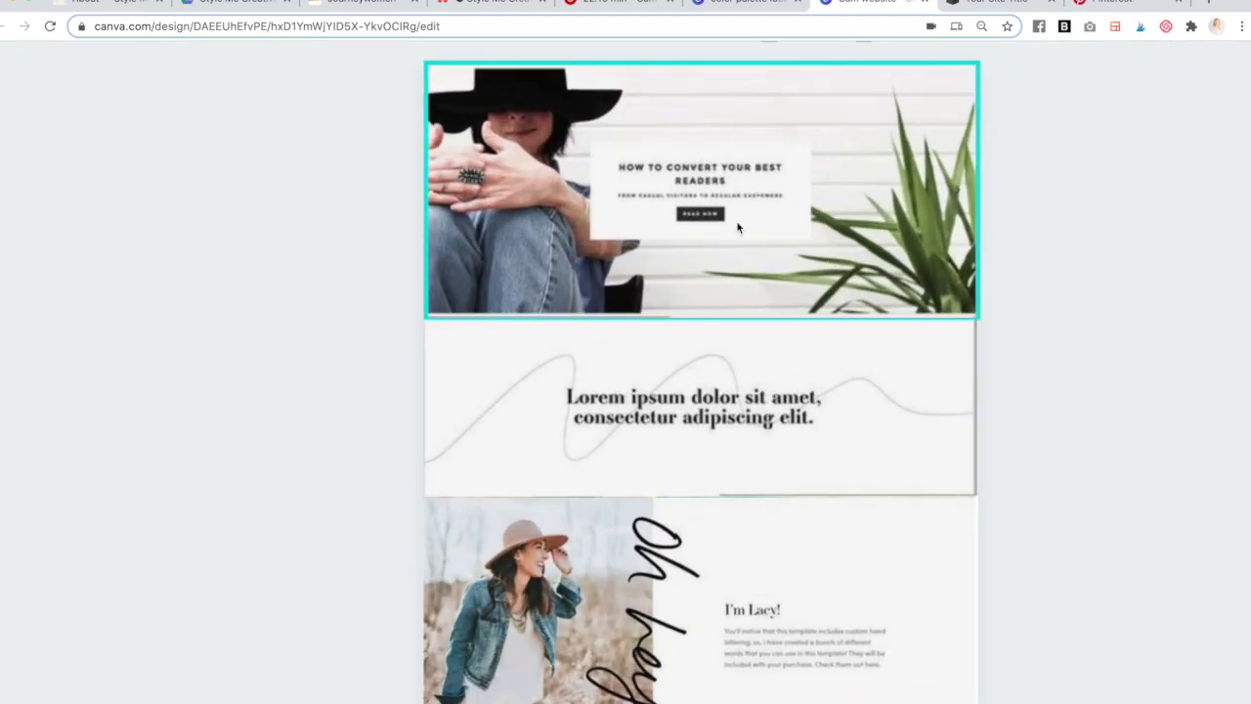
scroll(738, 227, "down", 5)
left_click(990, 4)
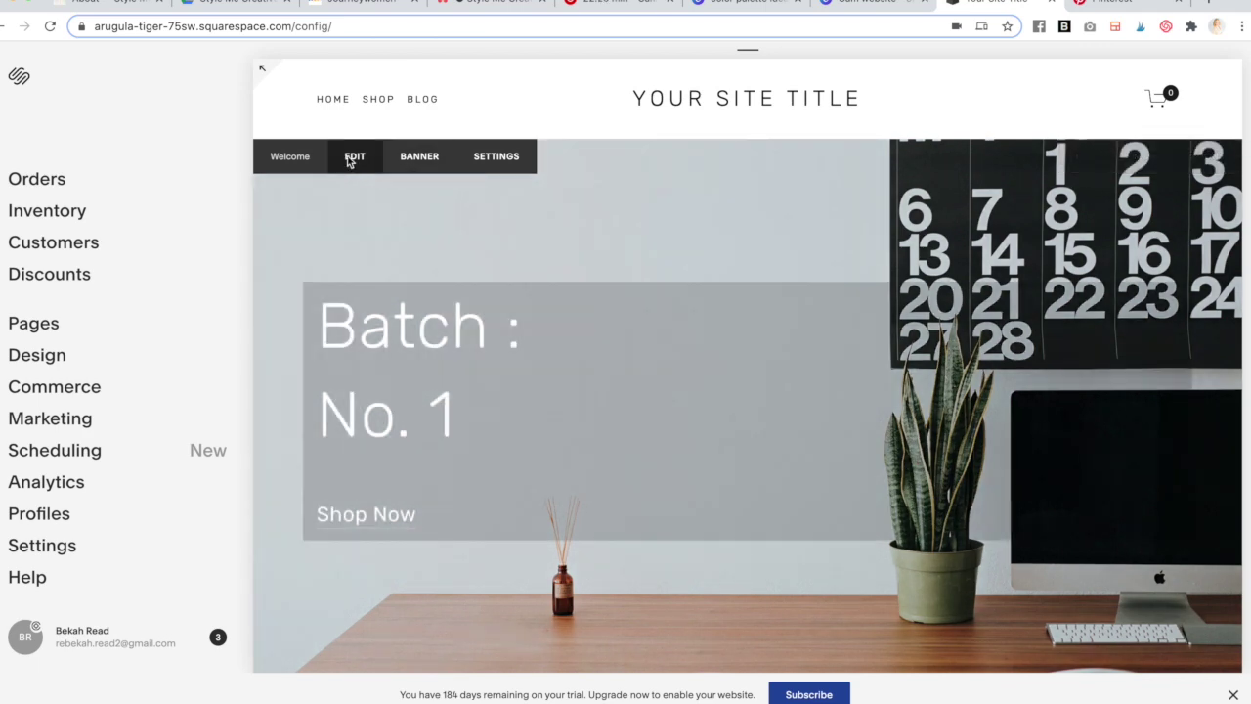
- Edit the Welcome section in Squarespace and delete its "Batch : No. 1" heading and "Shop Now" text
left_click(349, 162)
triple_click(187, 396)
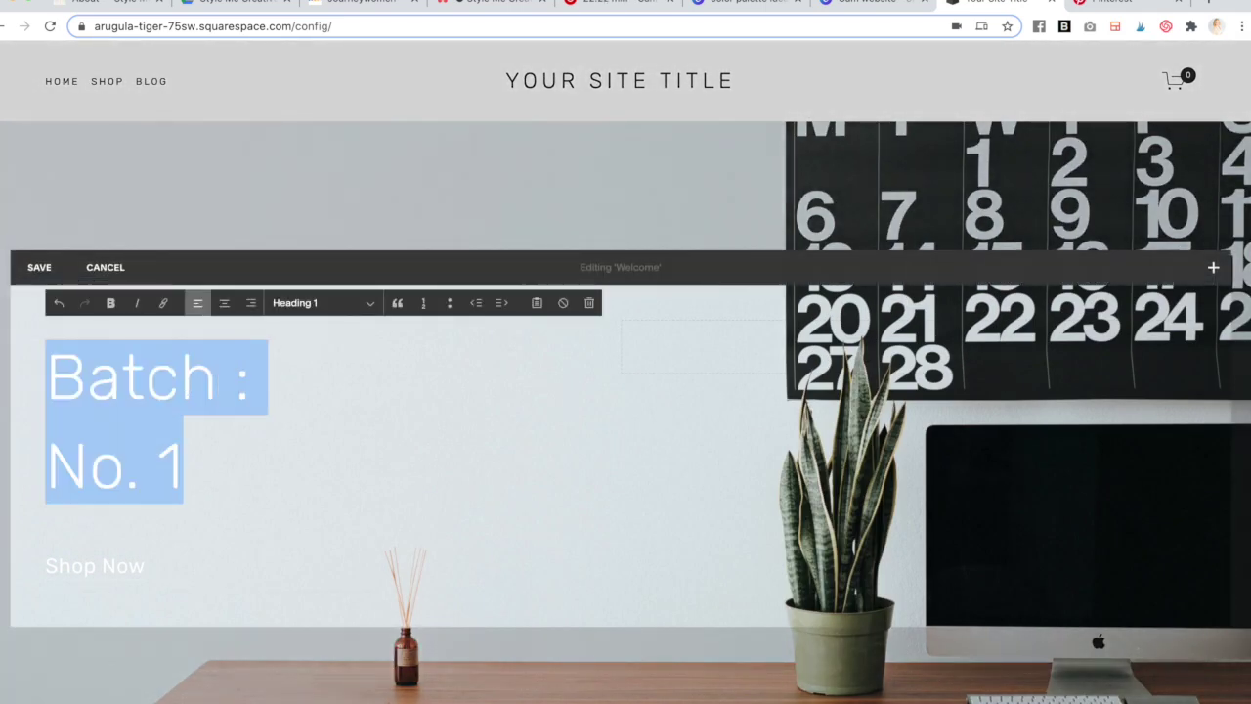
key("BackSpace")
double_click(118, 476)
triple_click(115, 476)
key("BackSpace")
key("BackSpace")
key("BackSpace")
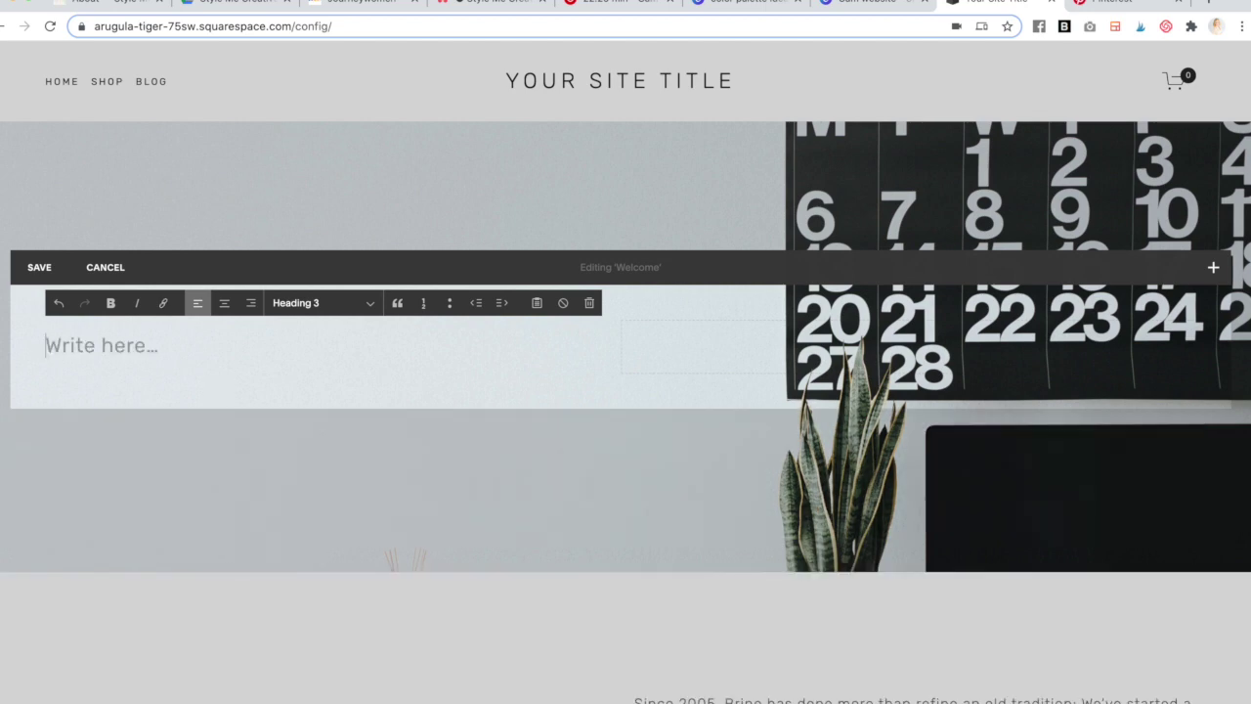
- Add a Poster image block to the Welcome section using the uploaded file Screen Shot 2020-08-08 at 1.56.12 PM.png
left_click(1213, 266)
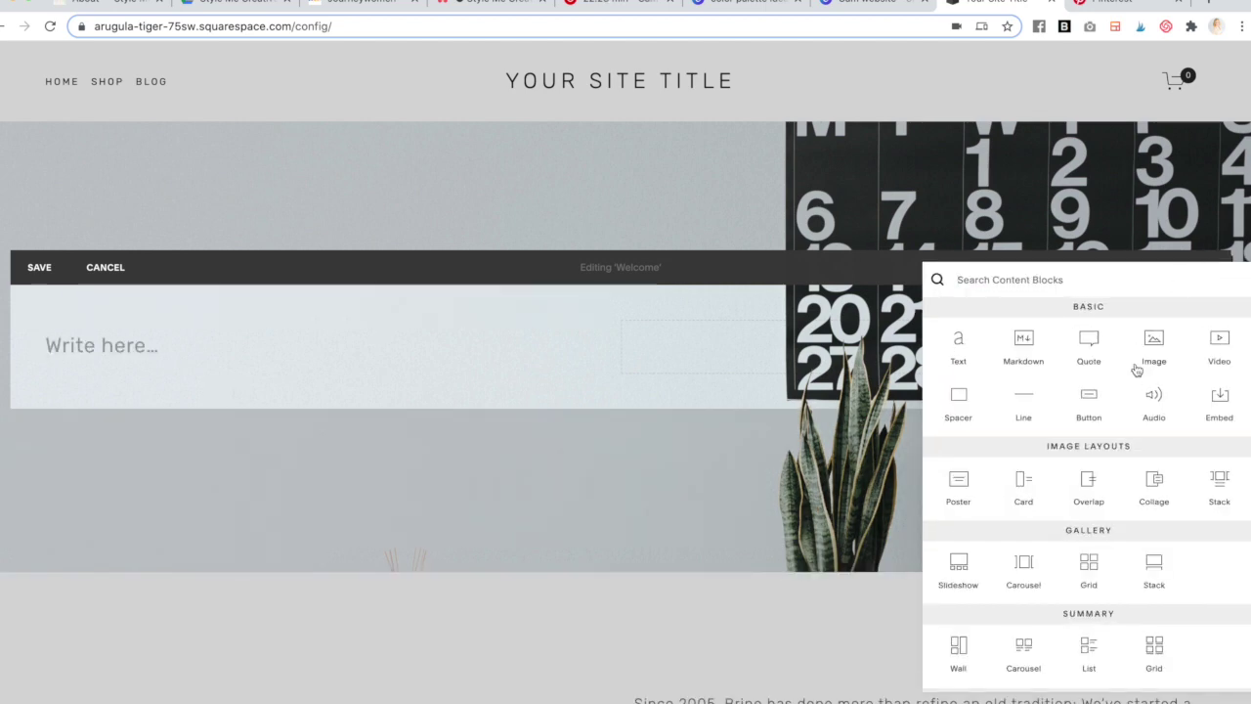
left_click(959, 486)
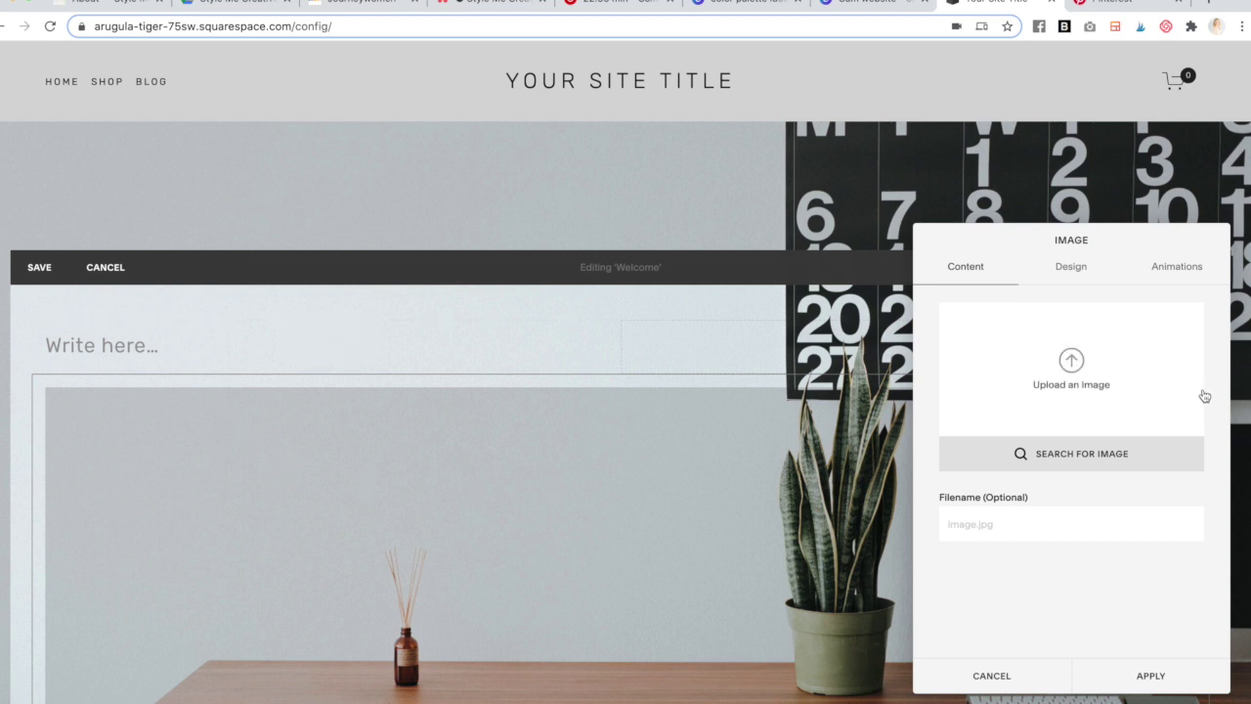
left_click(1071, 369)
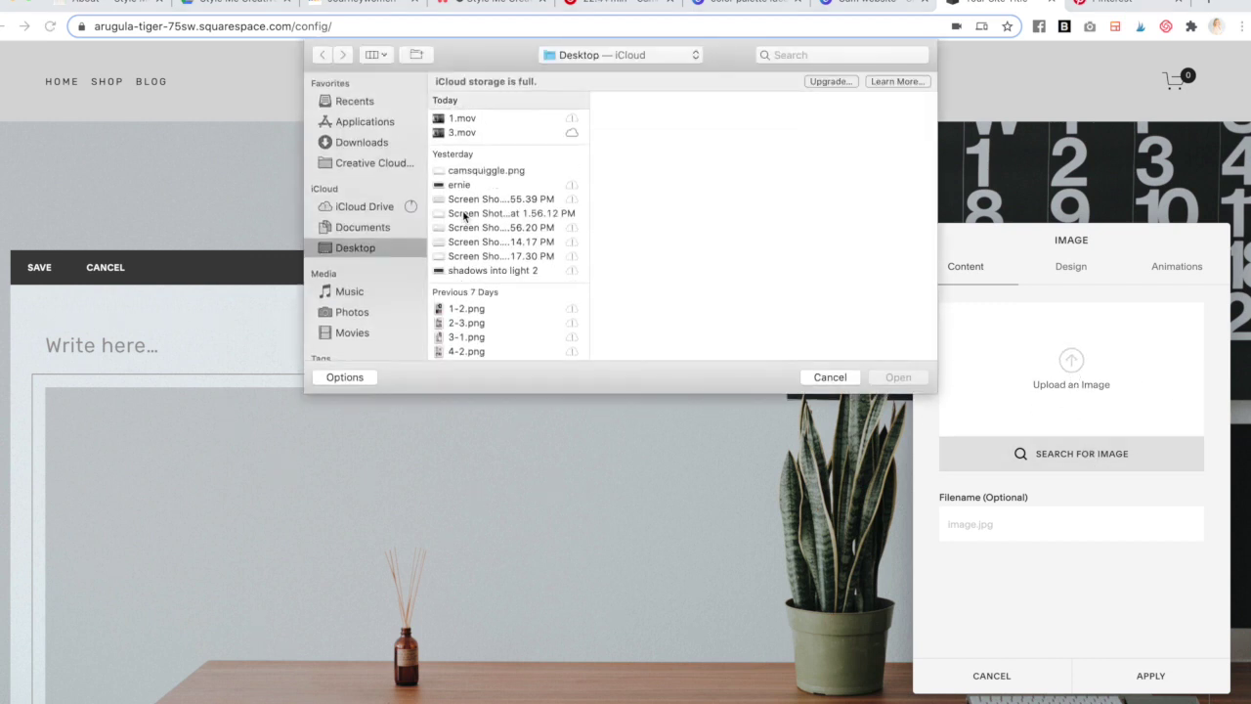
left_click(465, 214)
double_click(493, 224)
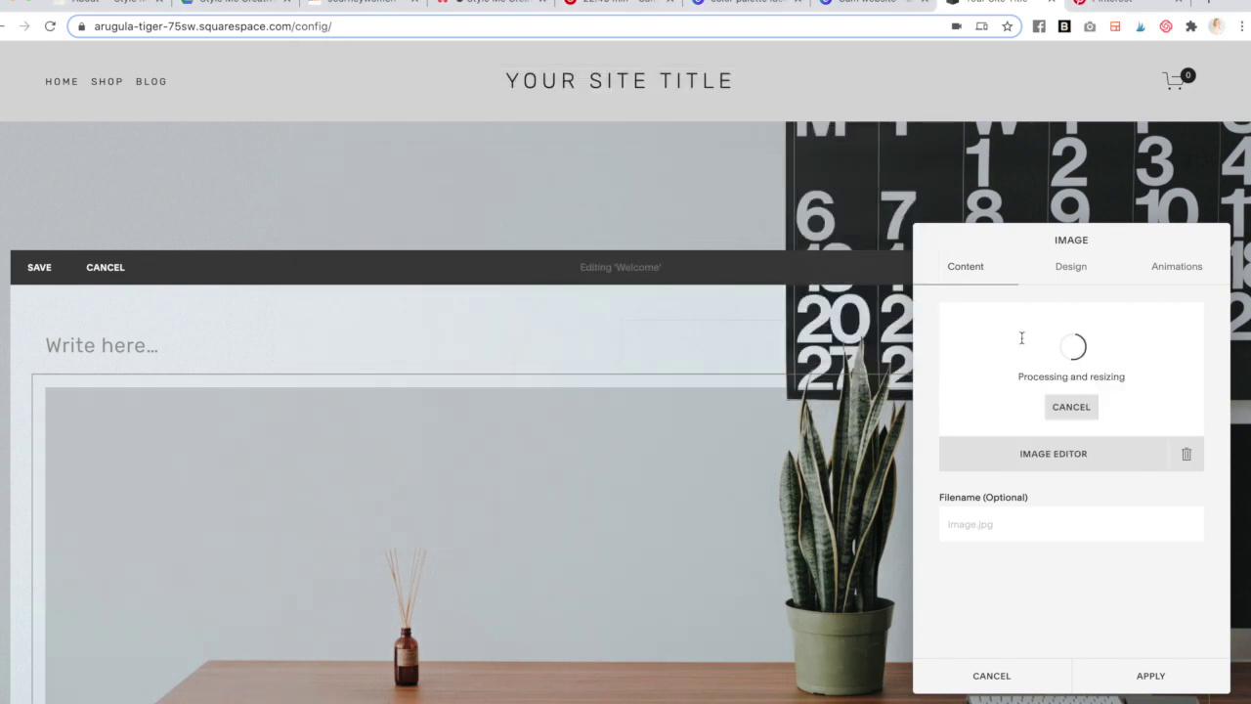
left_click(870, 2)
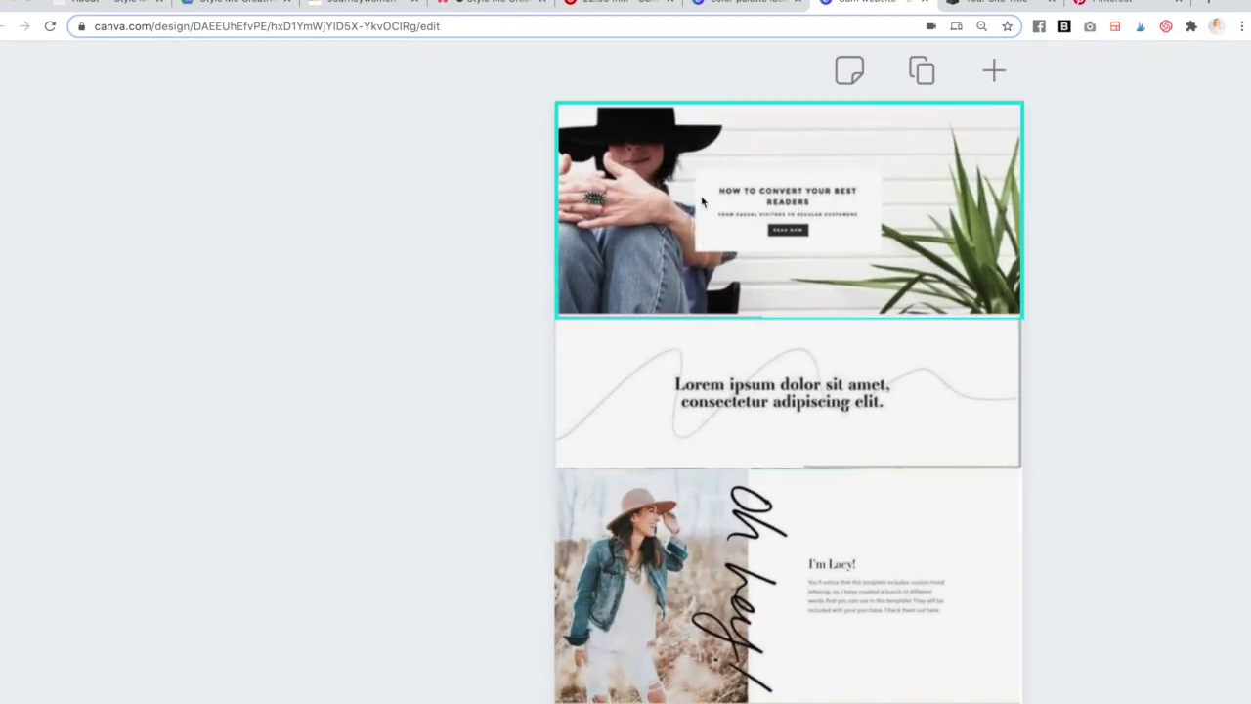
left_click(997, 3)
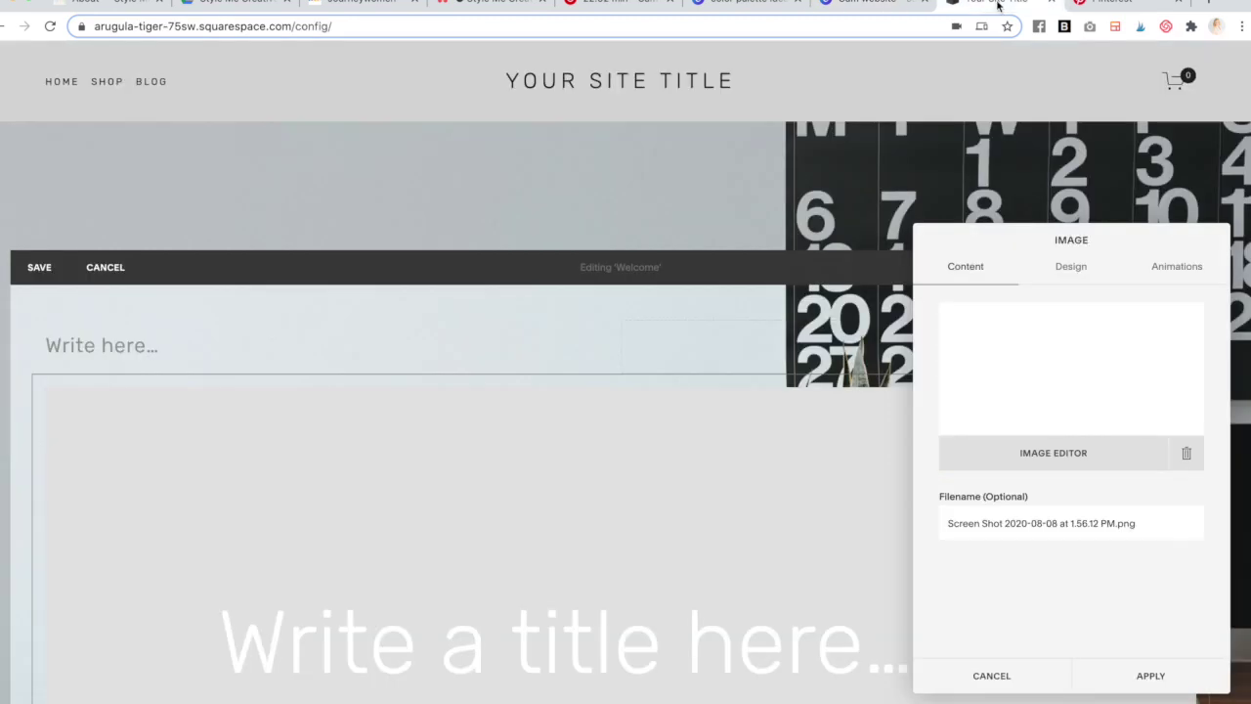
left_click(1150, 674)
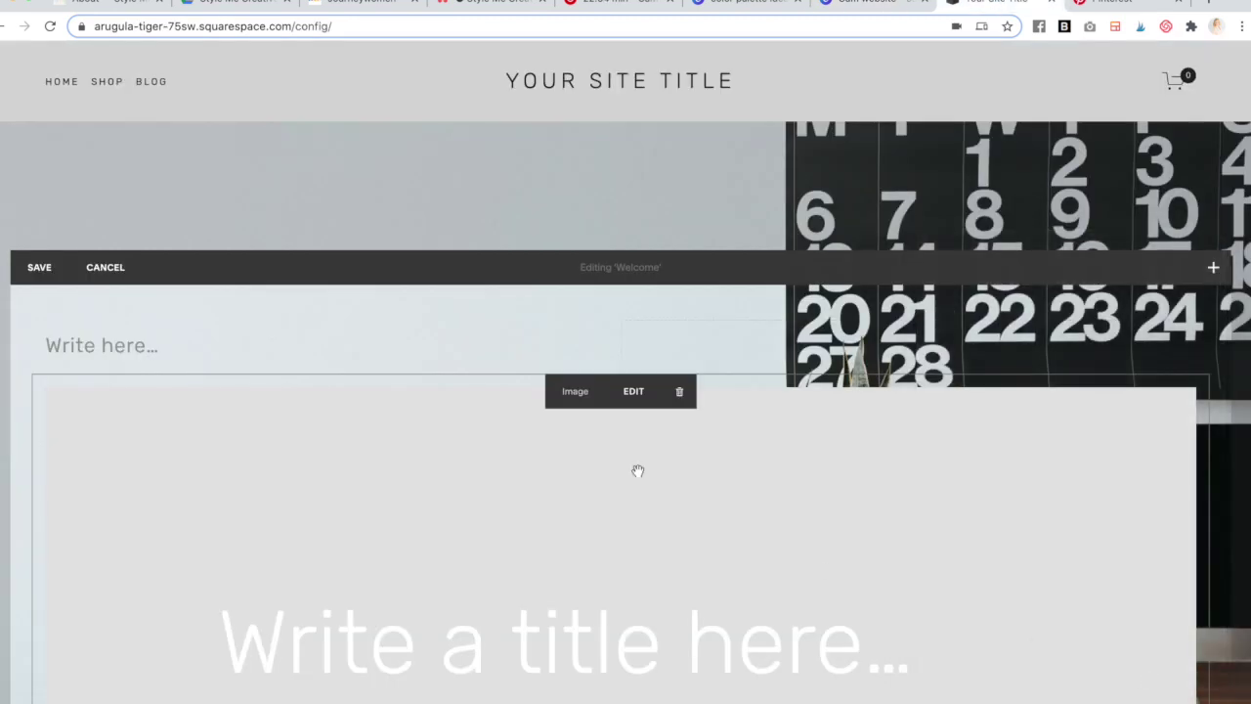
- Set the poster block's title to "Name of site" and its subtitle to "This is what you do"
scroll(637, 485, "down", 3)
left_click(574, 402)
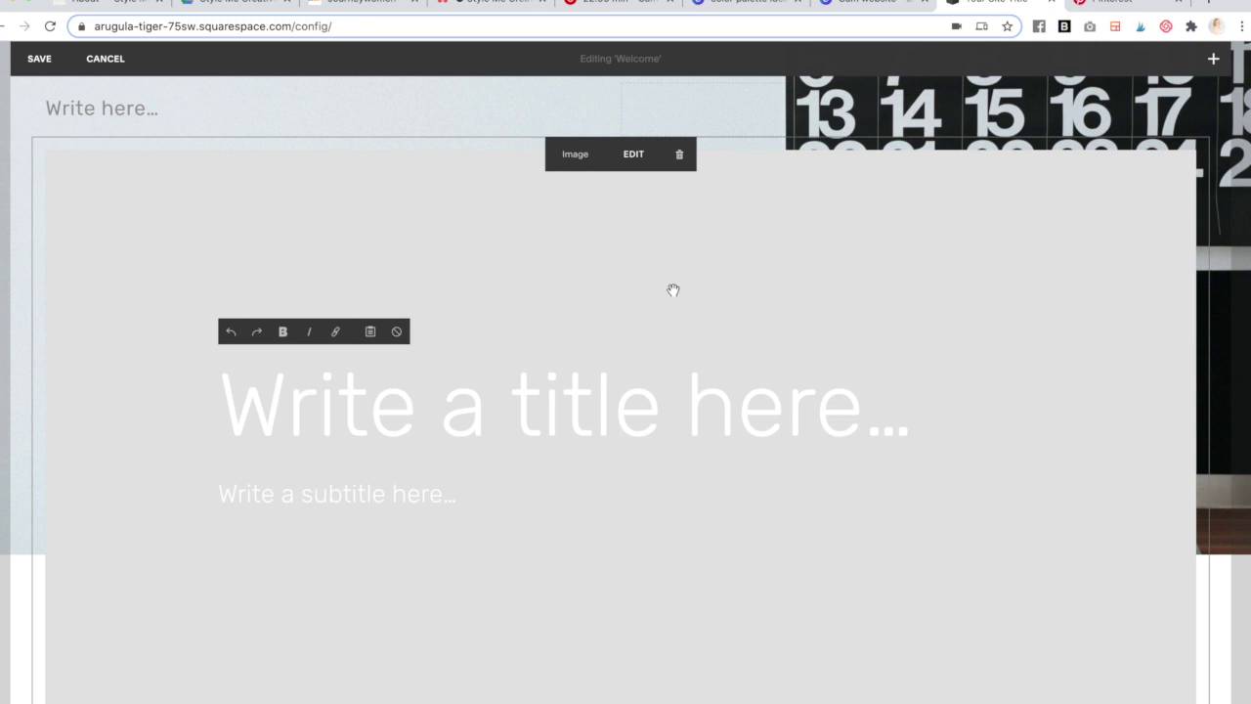
type("Name of site")
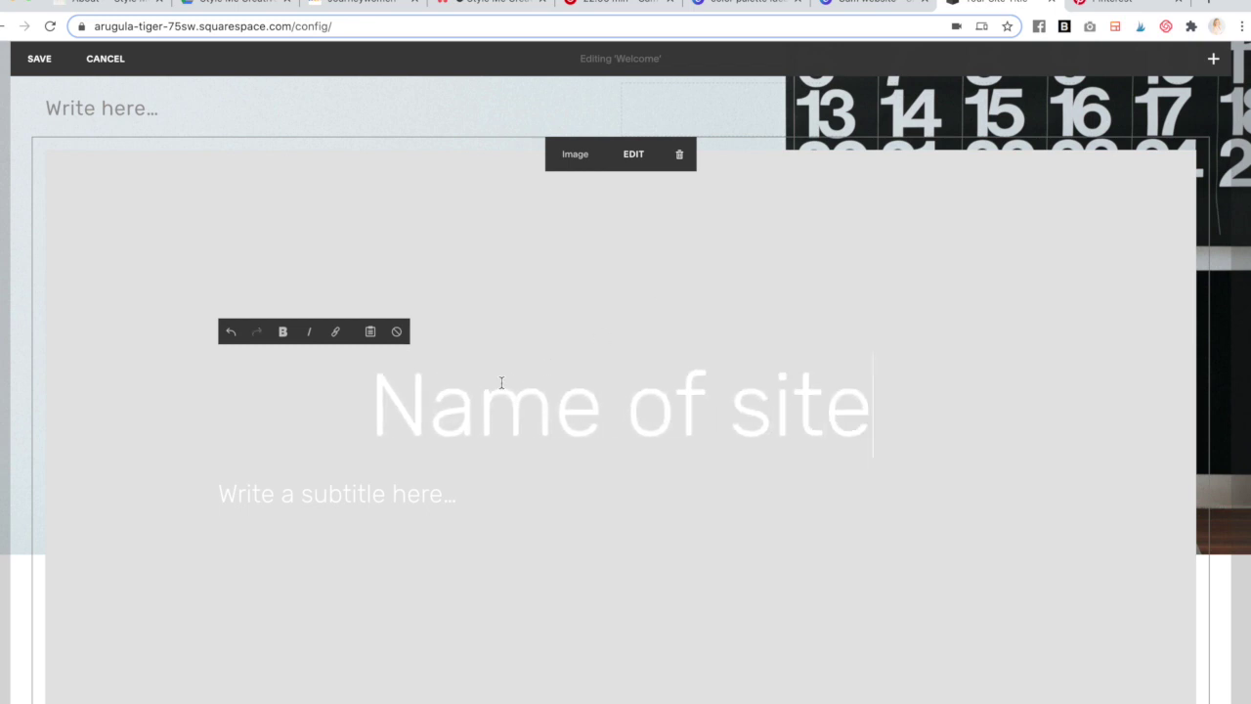
left_click(431, 500)
type("This is")
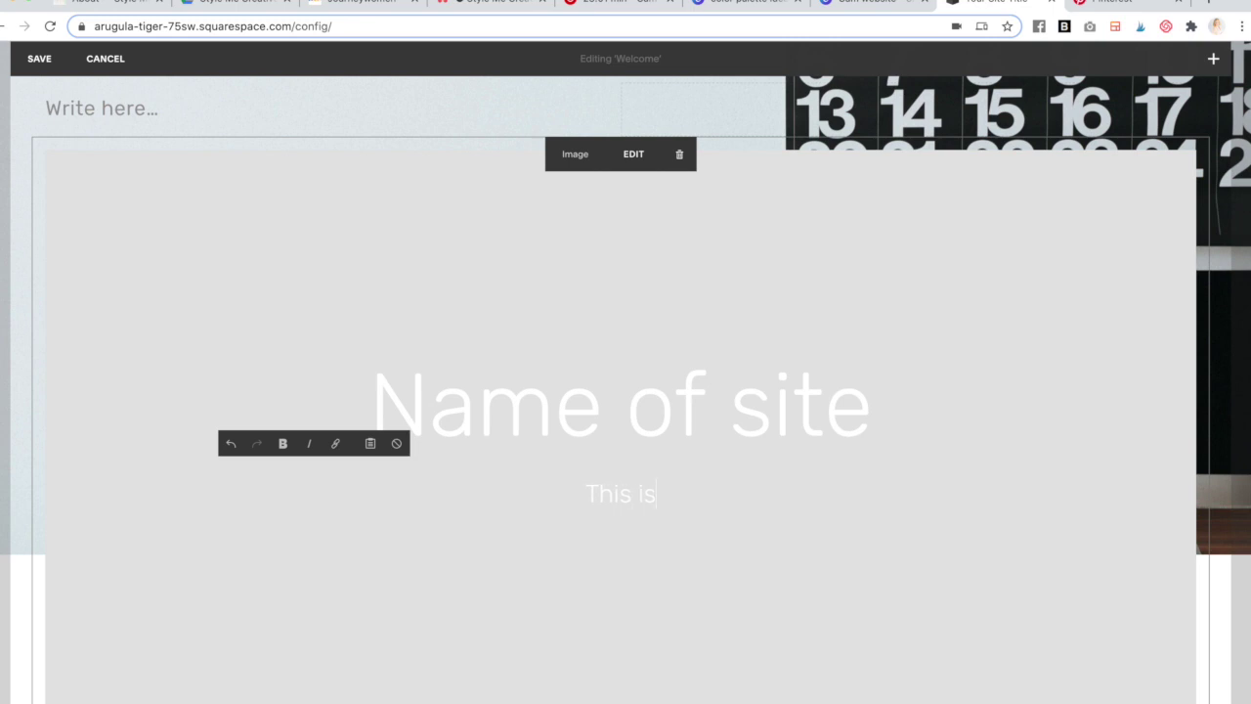
type(" what you do")
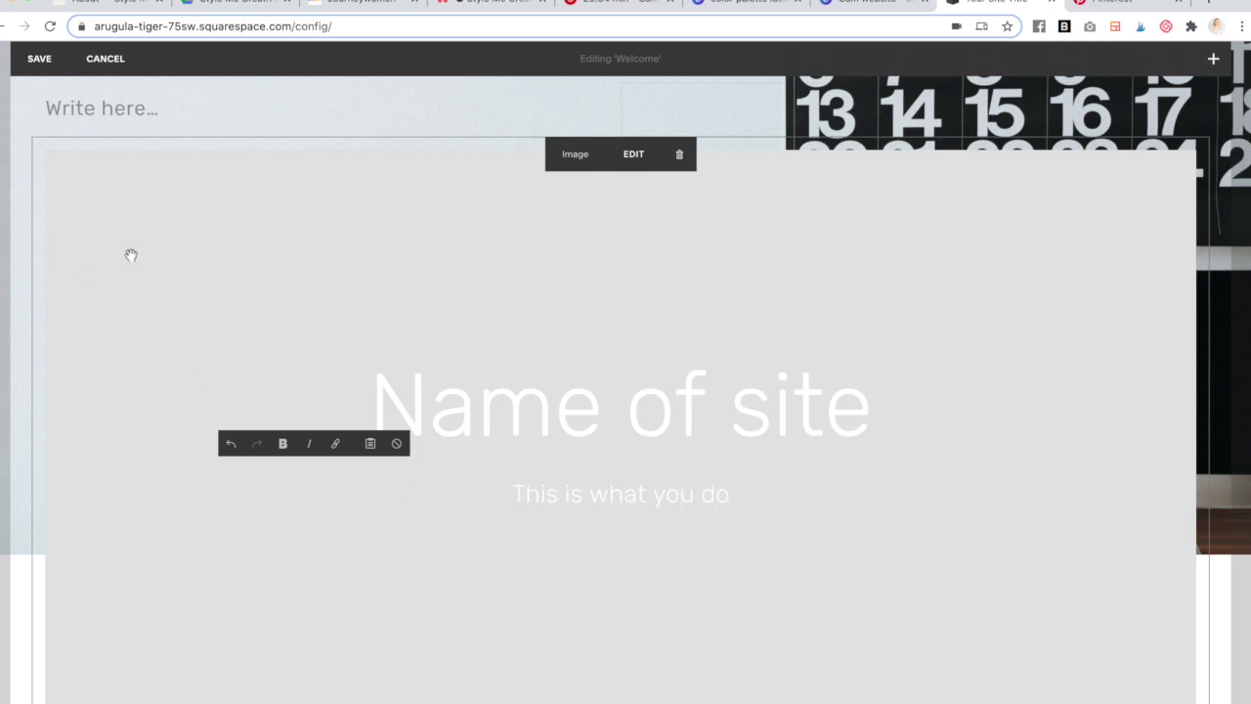
- Remove the empty text block above the poster image
scroll(375, 164, "up", 1)
left_click(354, 179)
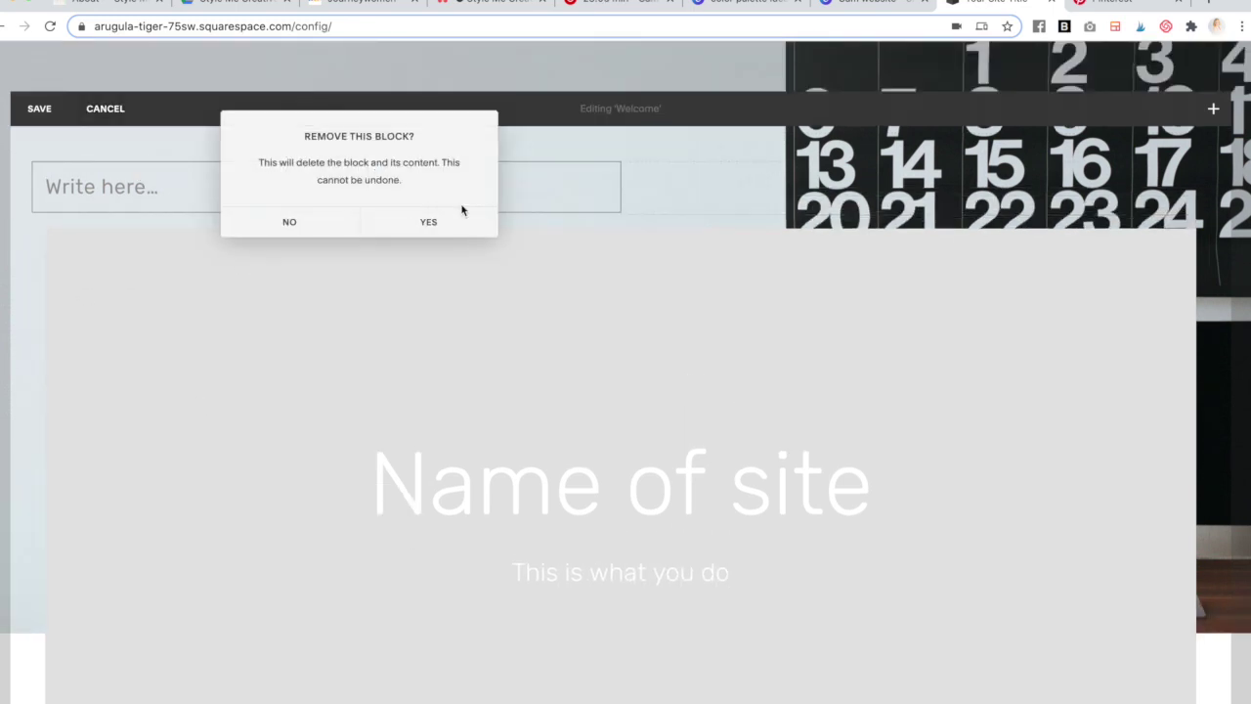
left_click(438, 229)
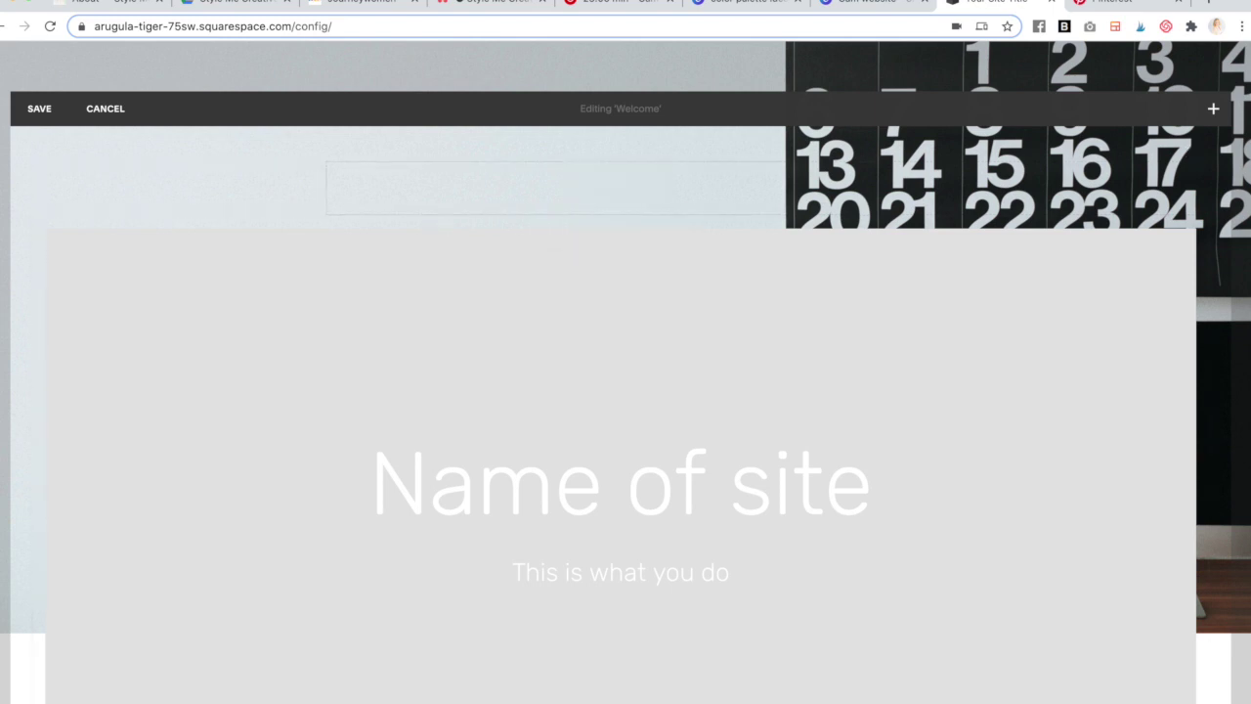
- Add spacer blocks on both sides of the poster image and adjust the column widths to center it
left_click(1214, 108)
left_click_drag(958, 244, 95, 453)
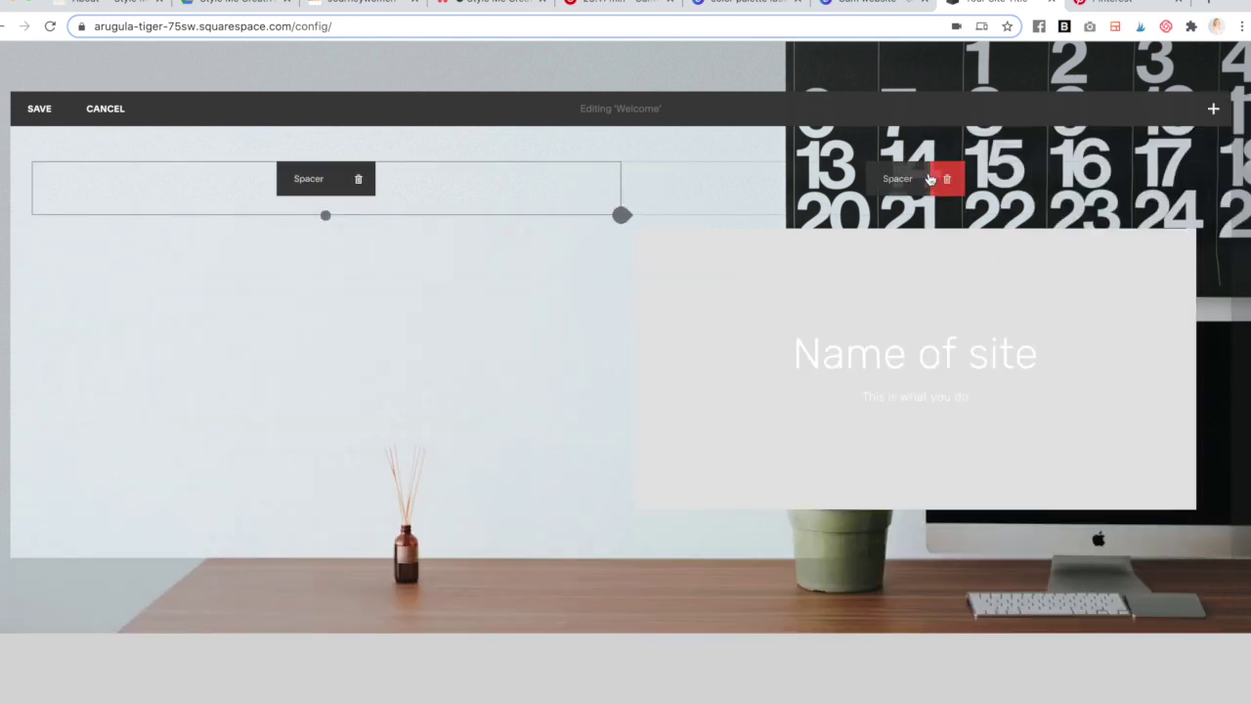
left_click(1214, 109)
left_click_drag(963, 232, 1095, 245)
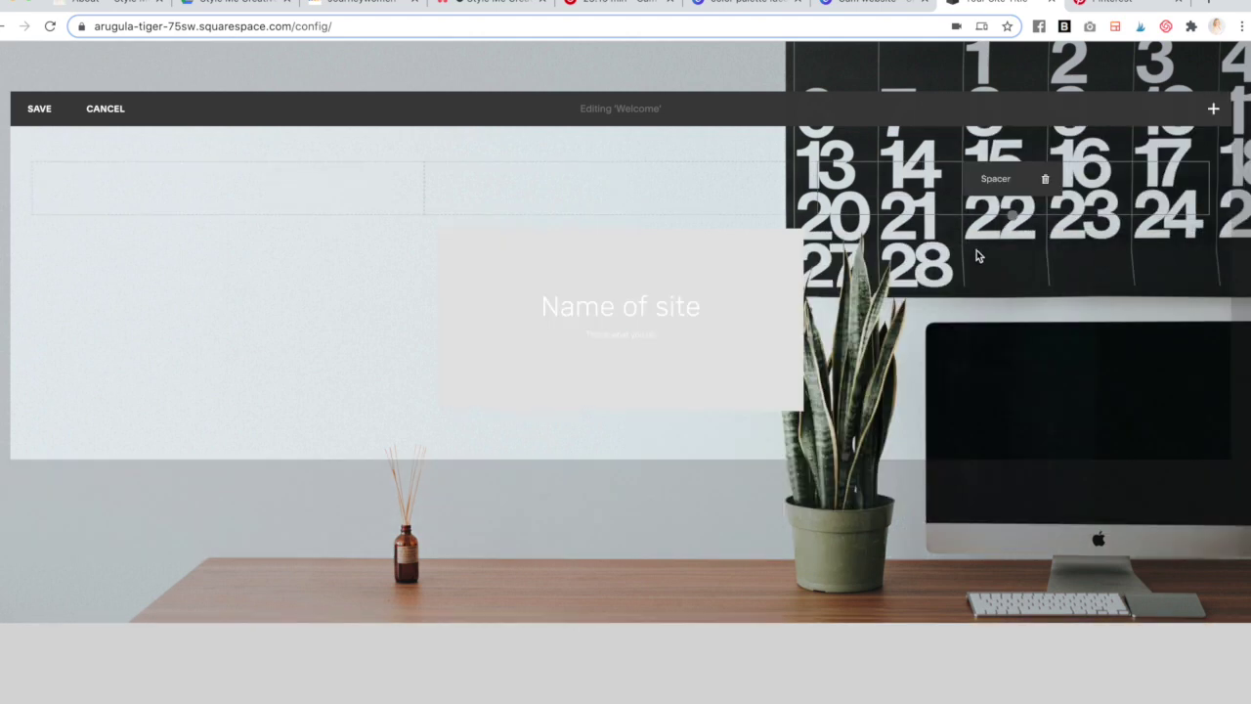
left_click_drag(424, 160, 359, 179)
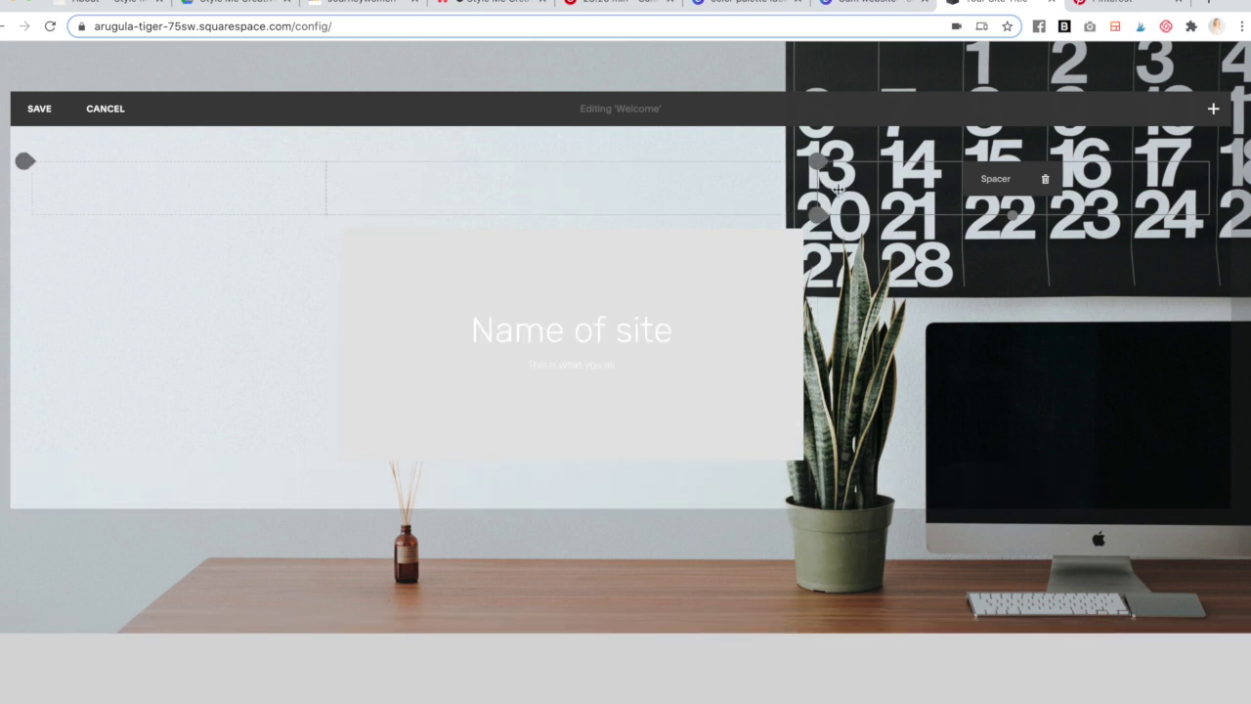
- Add a button link reading "Get it now" to the poster image block, apply it and save the Welcome section
left_click(663, 361)
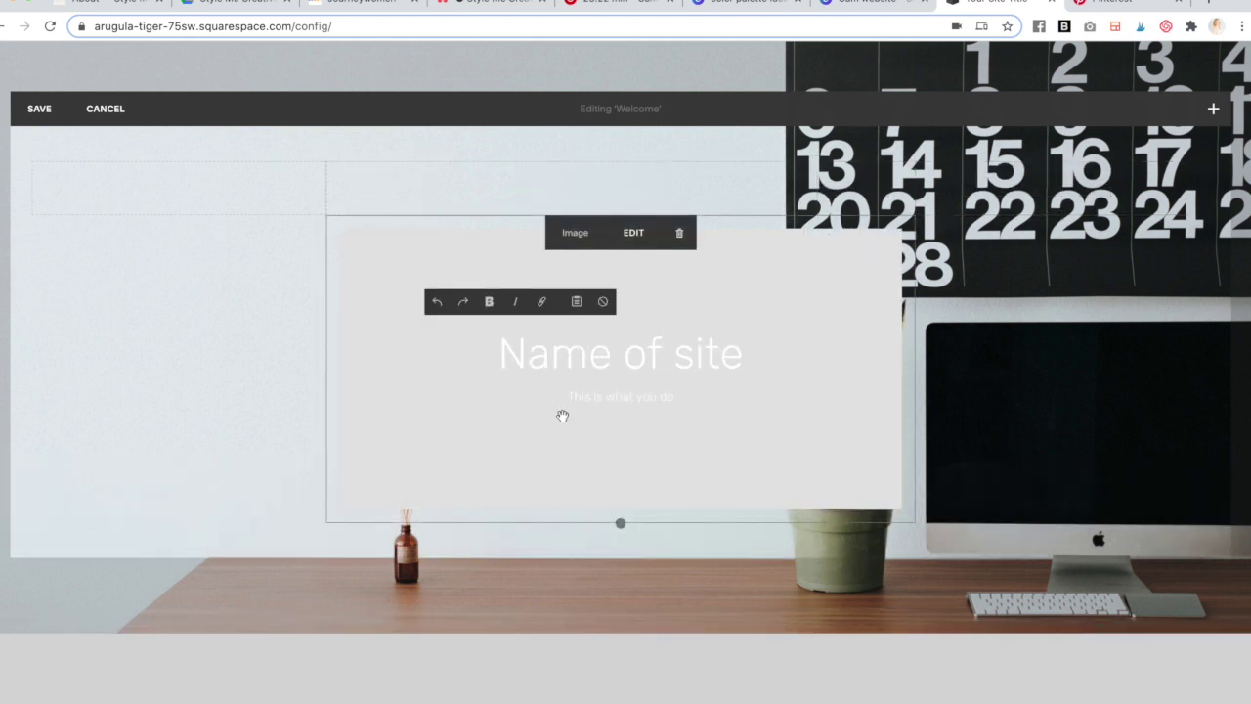
left_click(635, 232)
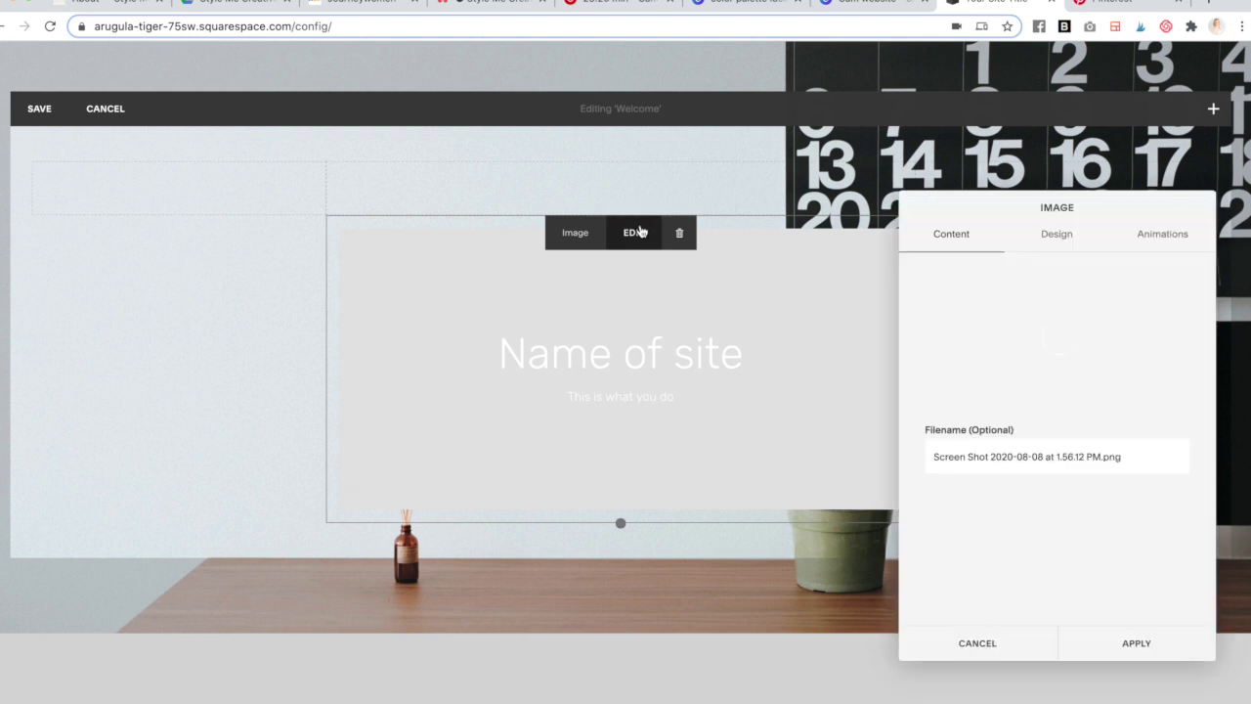
left_click(1061, 235)
left_click(997, 519)
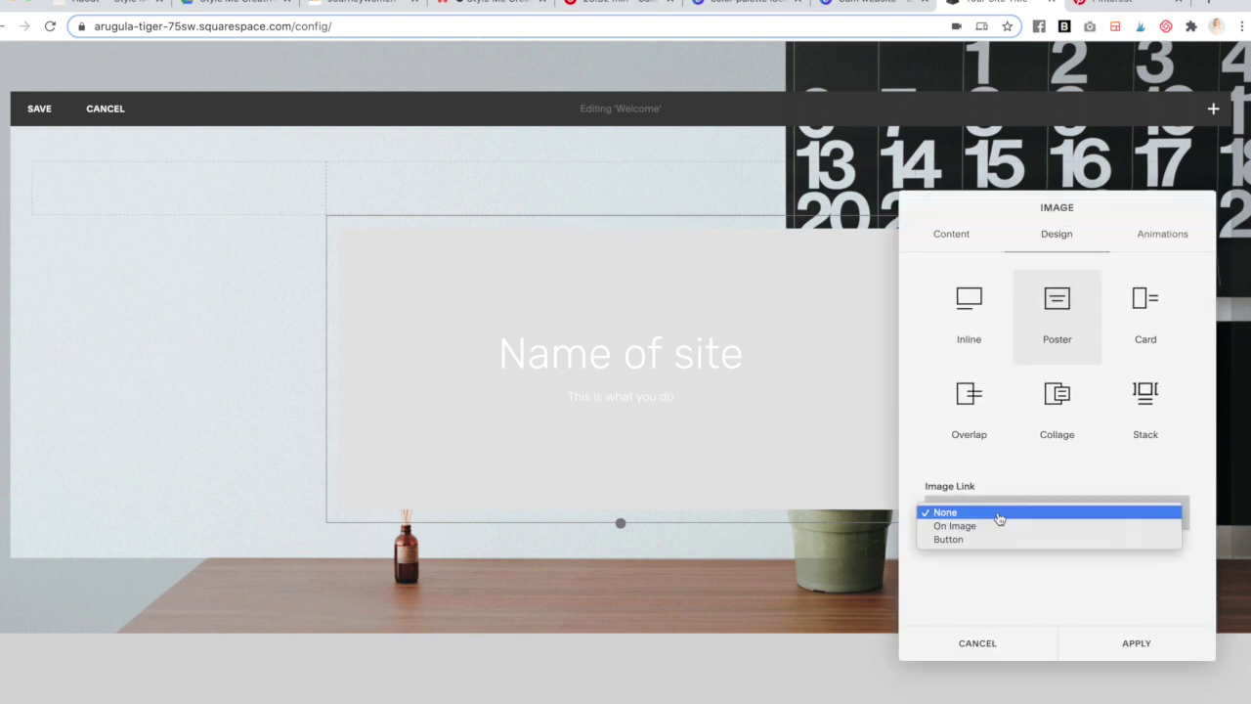
left_click(984, 544)
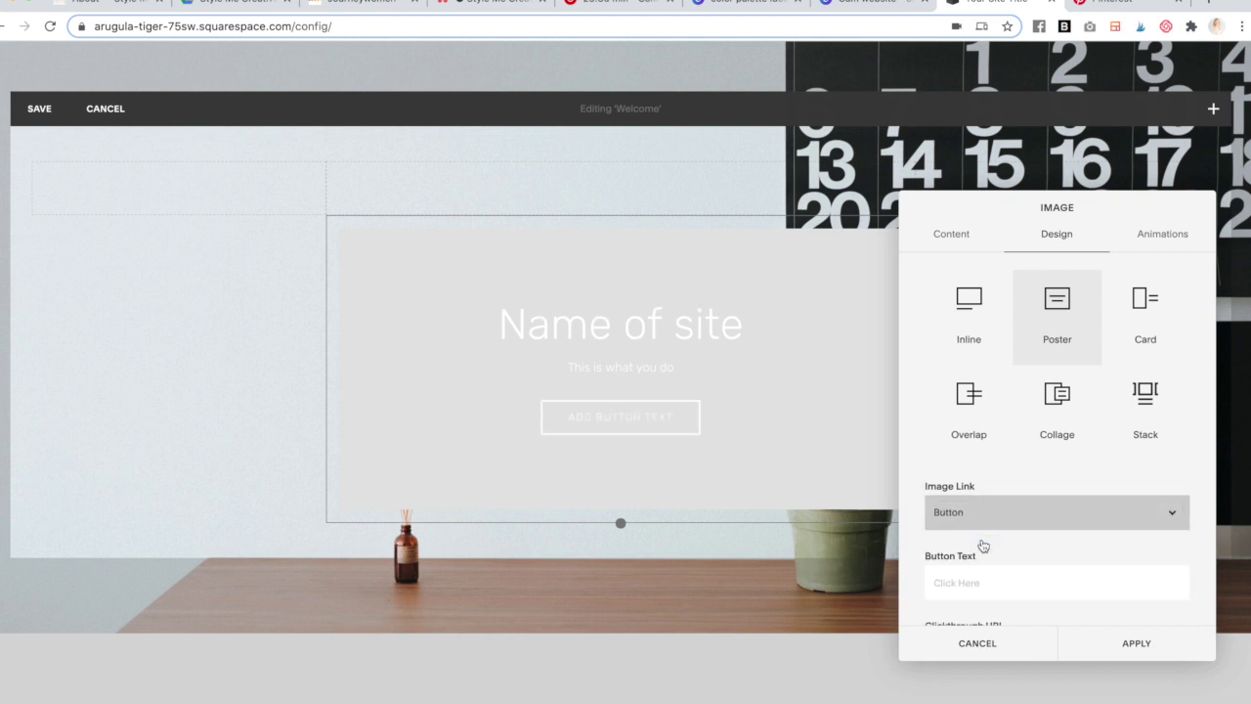
scroll(1016, 589, "down", 1)
left_click(983, 531)
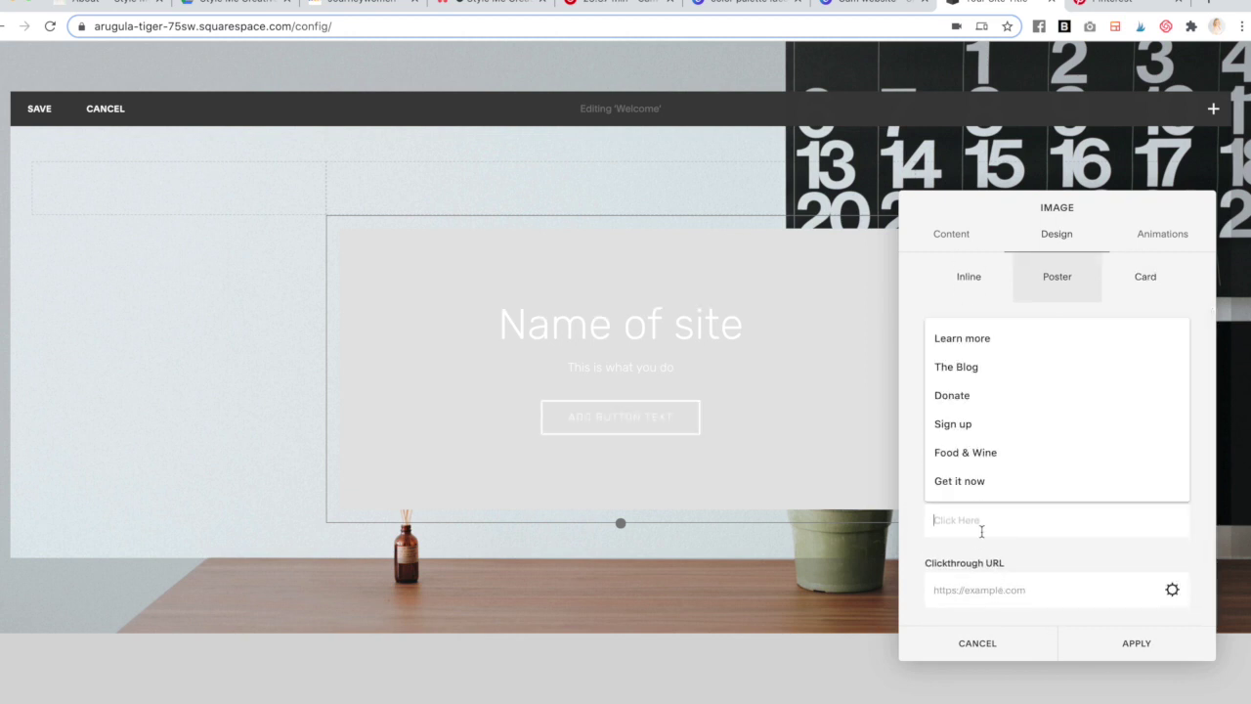
left_click(967, 481)
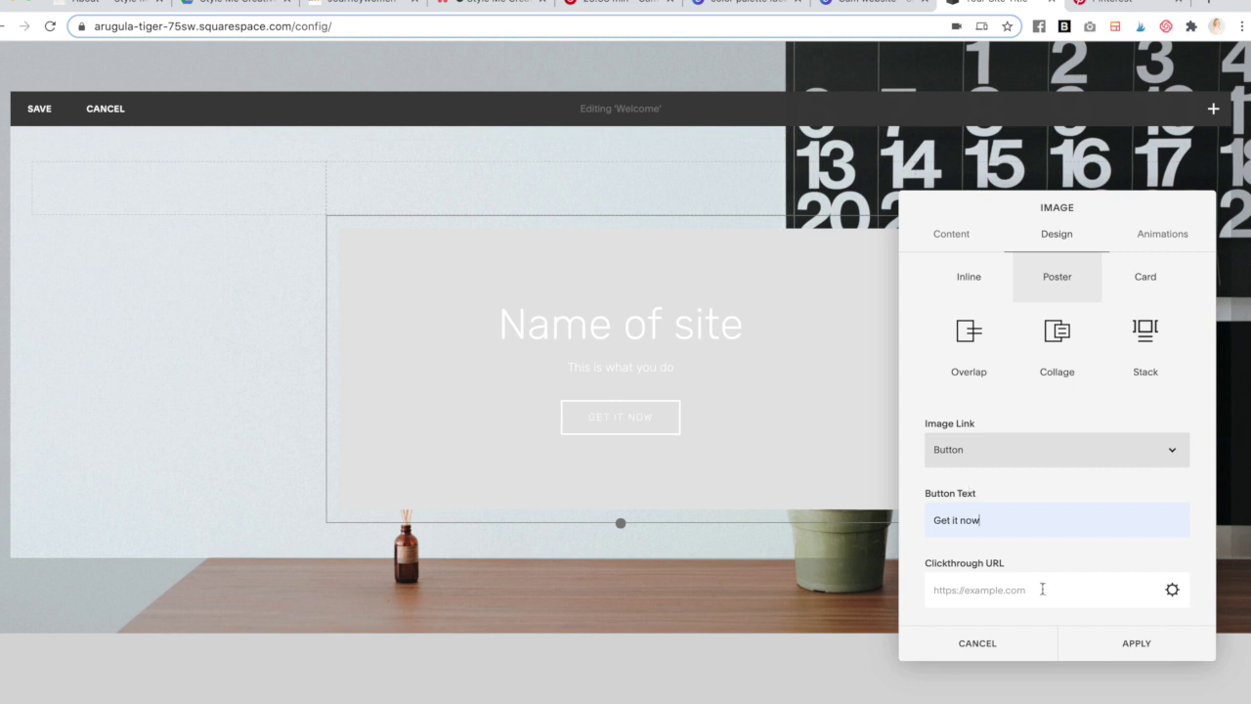
left_click(1134, 655)
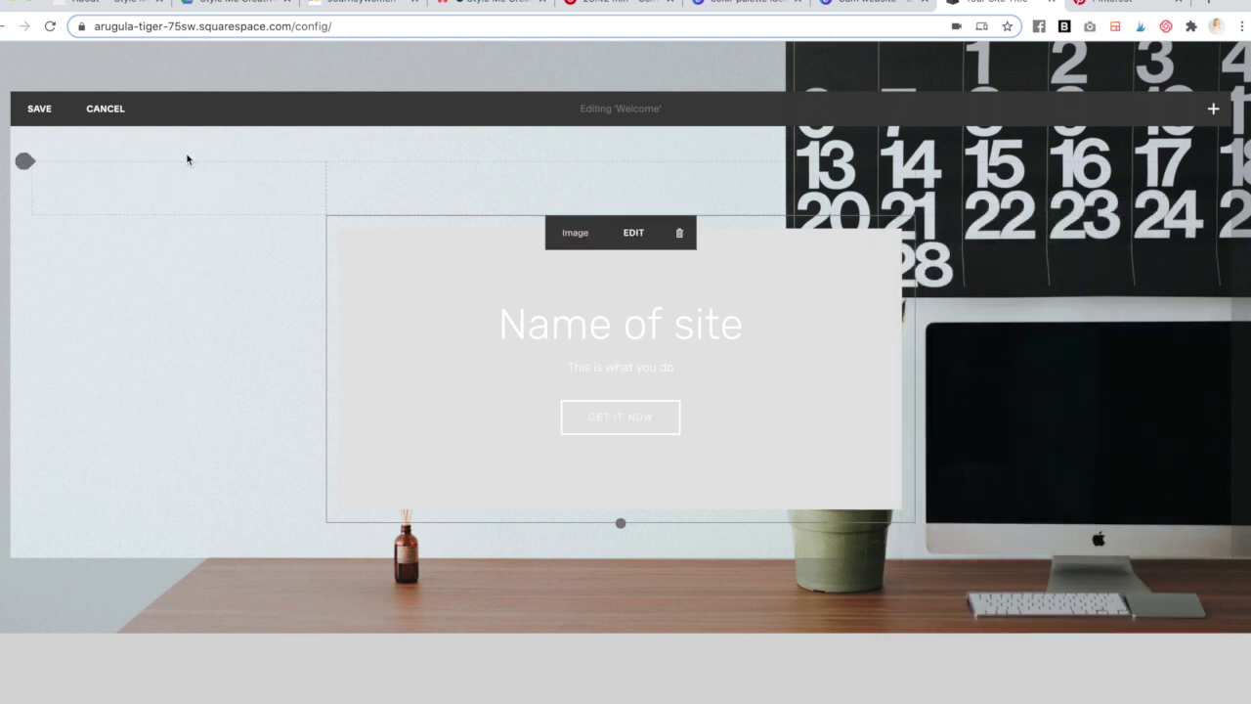
left_click(37, 108)
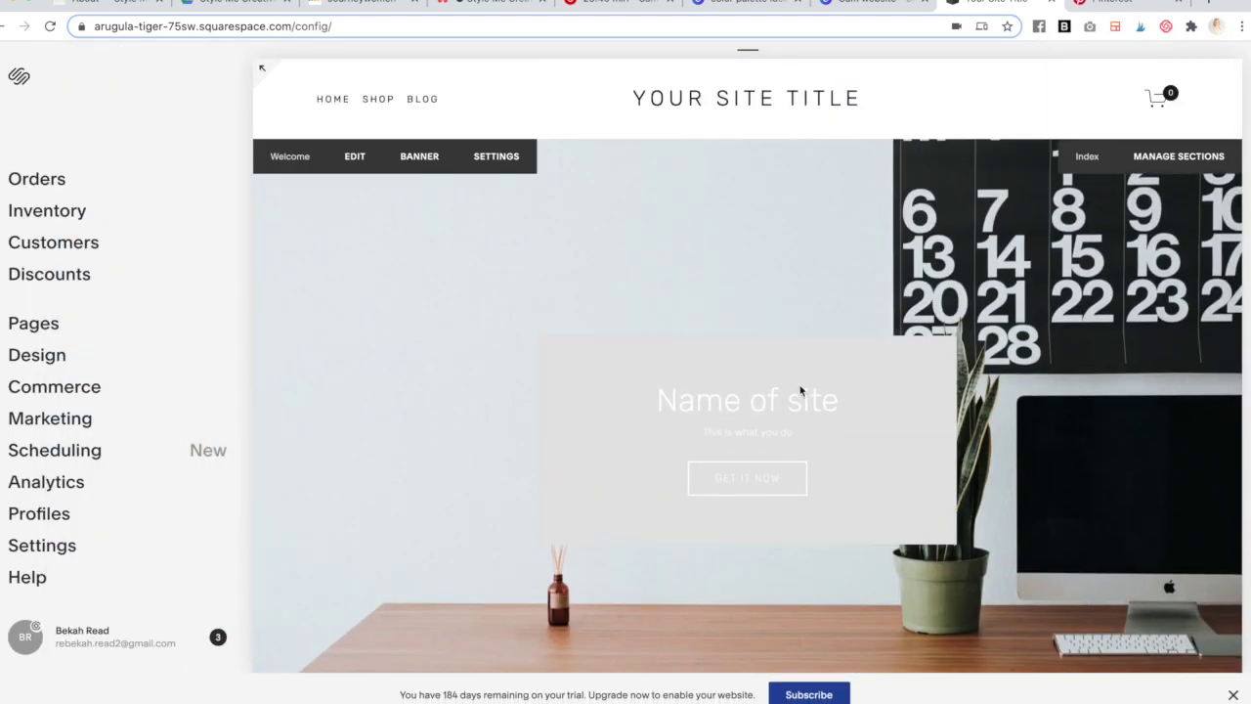
- Open the site style settings and set the Body Text (Overlay) color to black
left_click(50, 356)
left_click(53, 227)
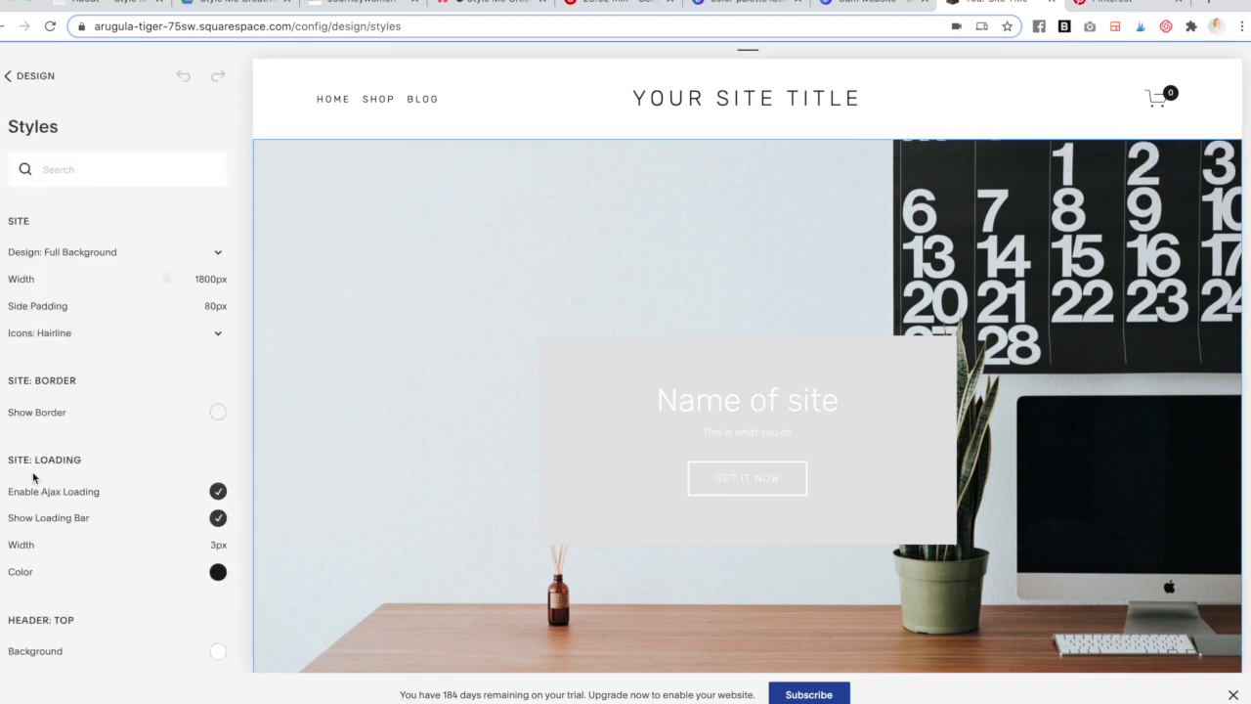
left_click(742, 406)
left_click(218, 333)
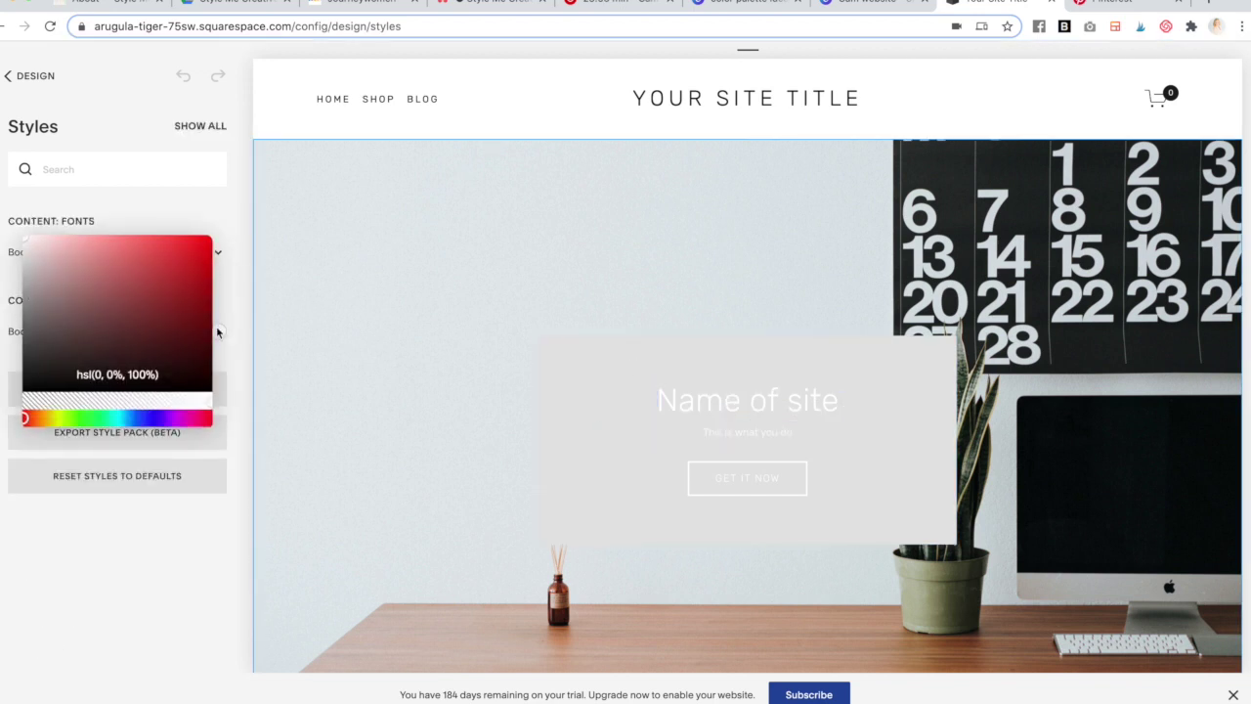
left_click_drag(196, 360, 227, 401)
left_click(250, 360)
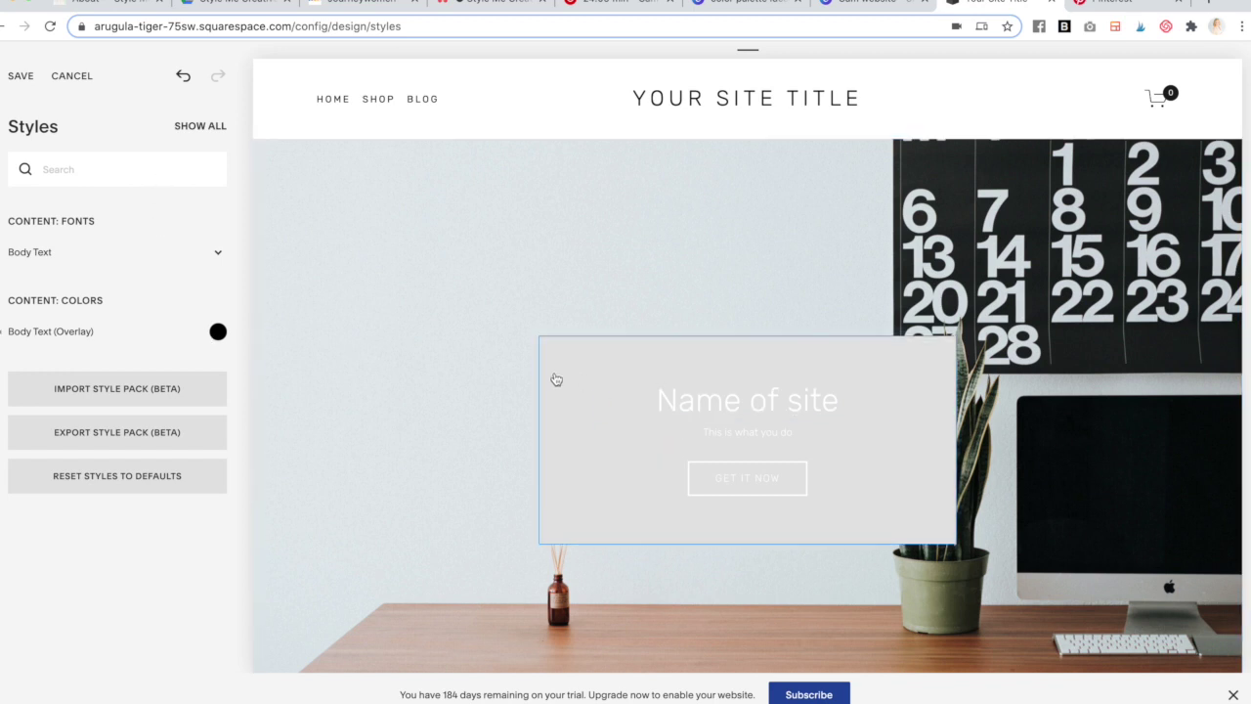
- Make the poster block's image overlay color fully transparent, hsla(0, 0%, 0%, 0)
left_click(579, 407)
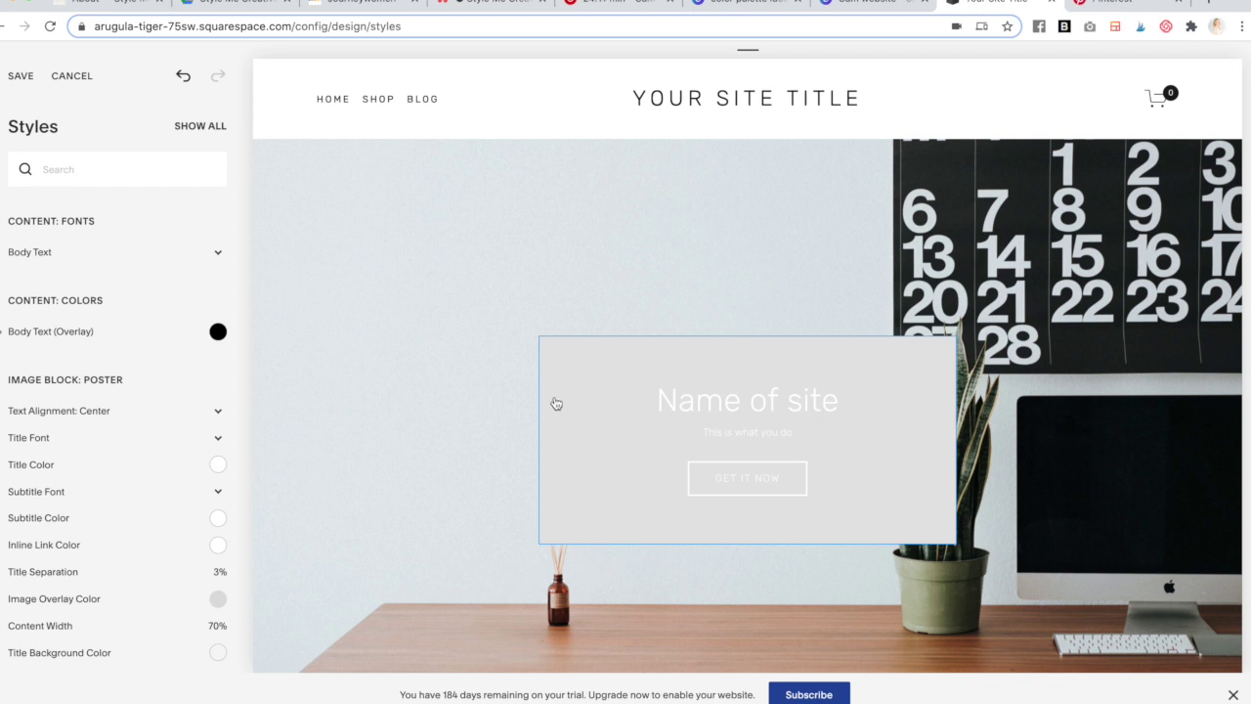
scroll(218, 546, "down", 2)
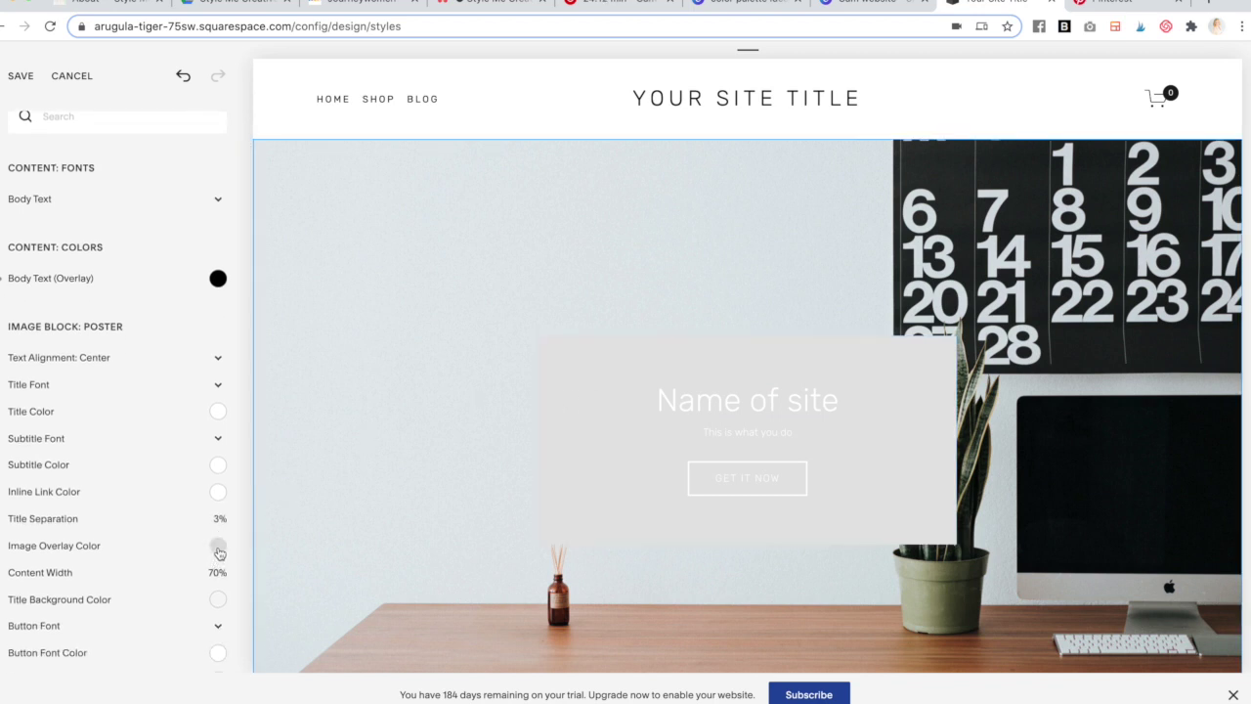
left_click(218, 547)
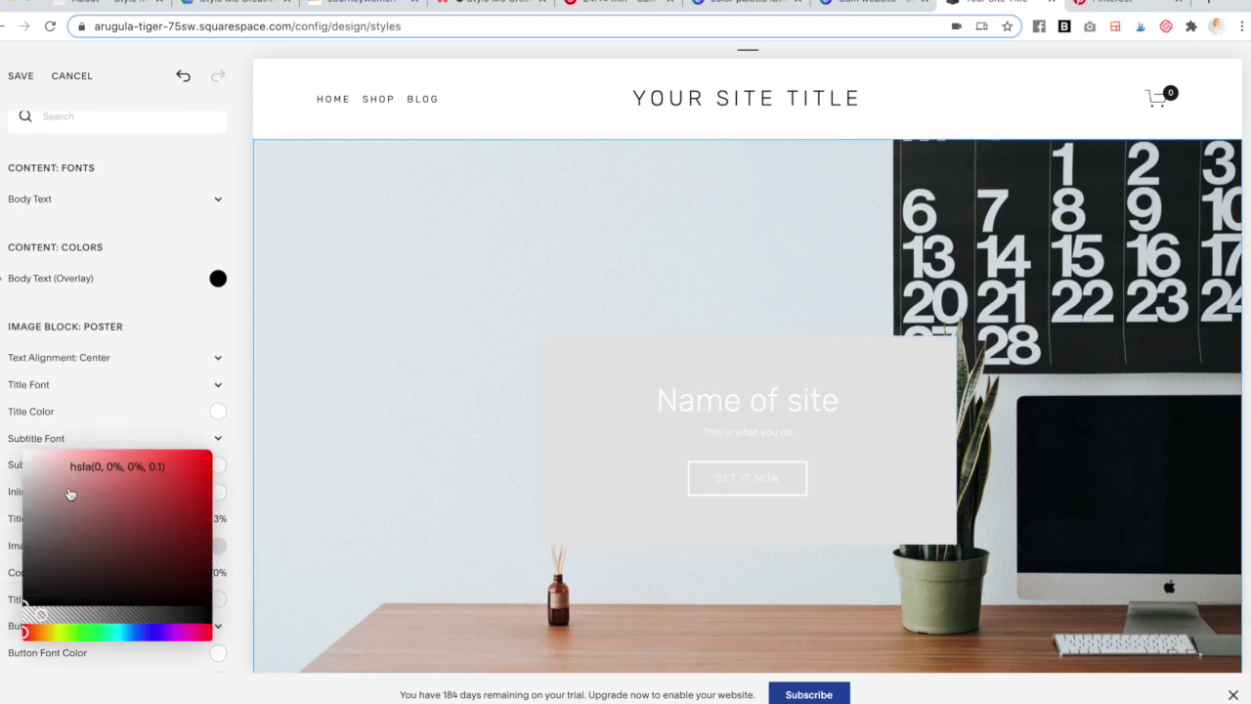
left_click_drag(36, 617, 26, 610)
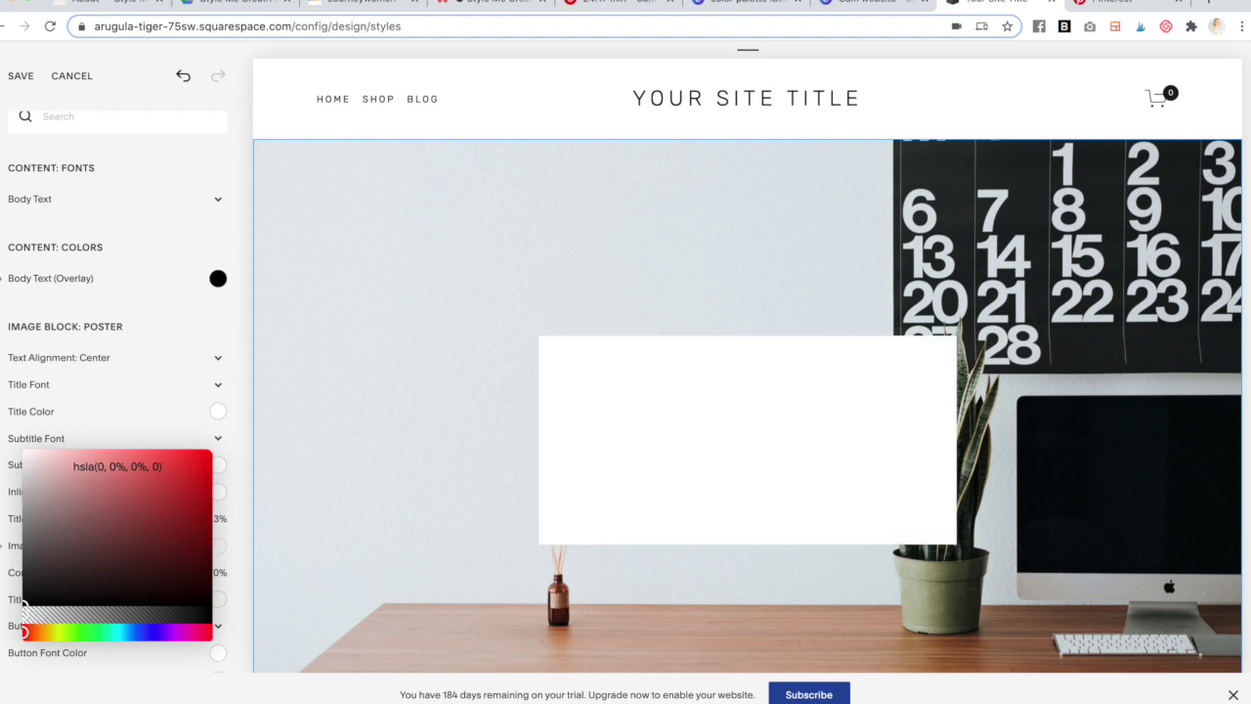
left_click(685, 401)
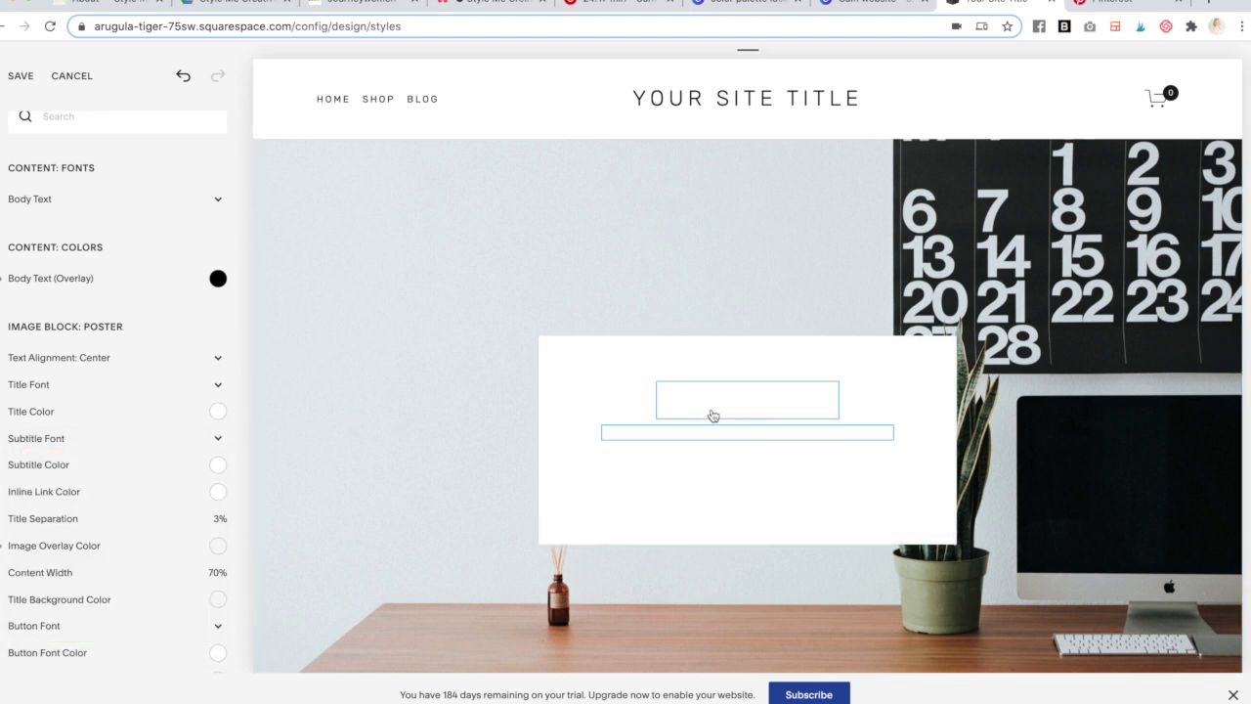
- Set the poster block's title color and subtitle color to black
left_click(576, 355)
scroll(134, 514, "down", 1)
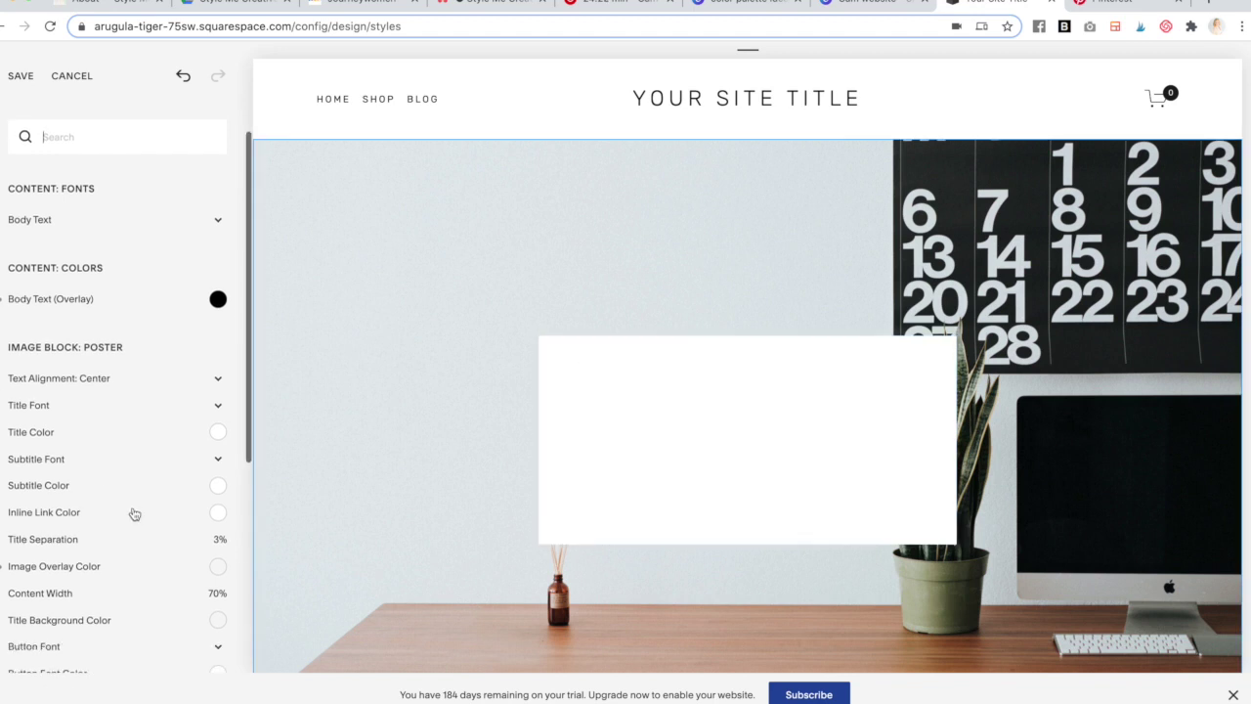
left_click(217, 433)
mouse_move(175, 468)
left_mouse_down()
mouse_move(179, 455)
mouse_move(228, 510)
left_mouse_up()
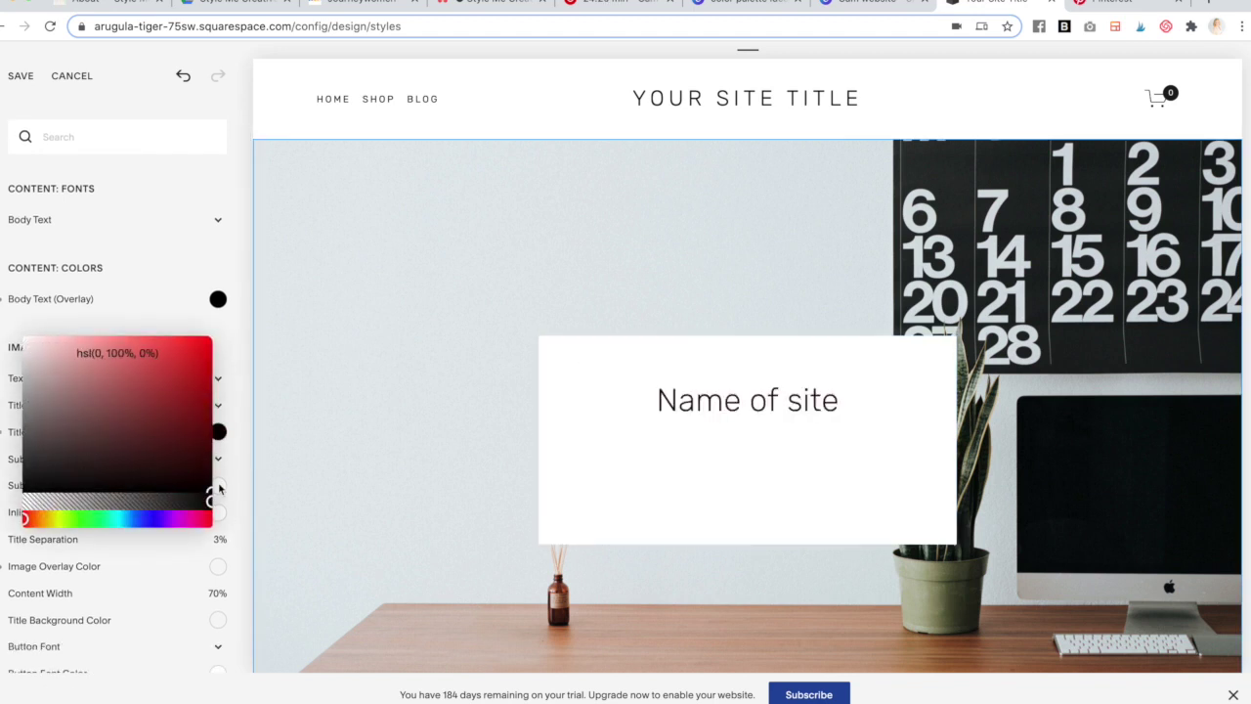
left_click(235, 464)
left_click_drag(222, 496, 235, 597)
left_click(235, 499)
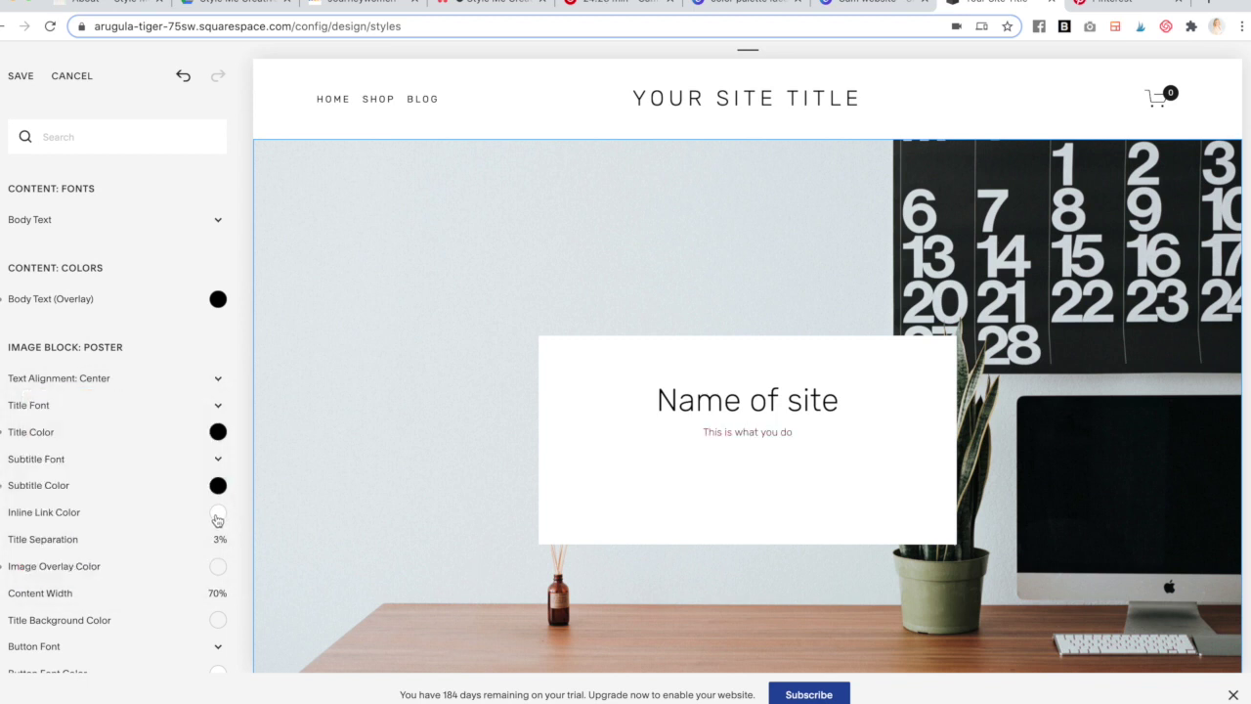
- Set the poster block's button font color to black
scroll(217, 520, "down", 1)
scroll(219, 604, "down", 1)
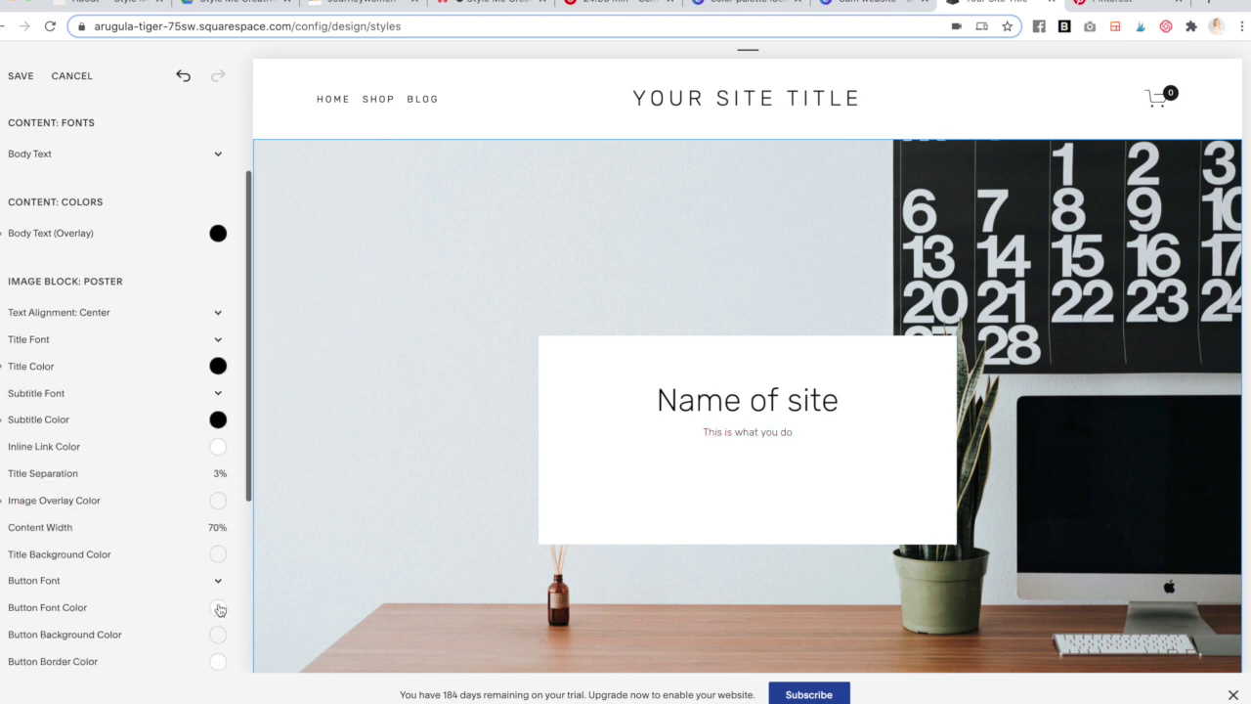
left_click(219, 607)
left_click(181, 619)
left_click_drag(199, 647, 233, 697)
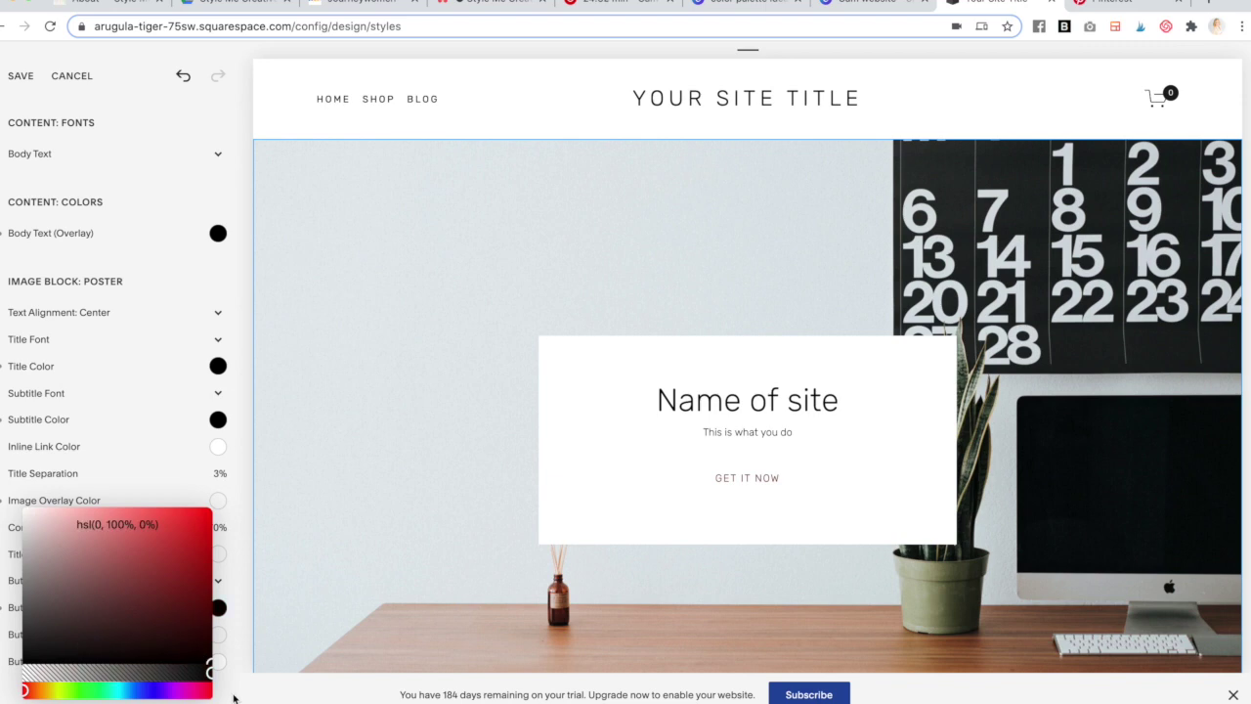
left_click(233, 610)
- Switch to the Canva color palette design and copy the tan swatch's hex code #c0ae98
scroll(231, 607, "down", 3)
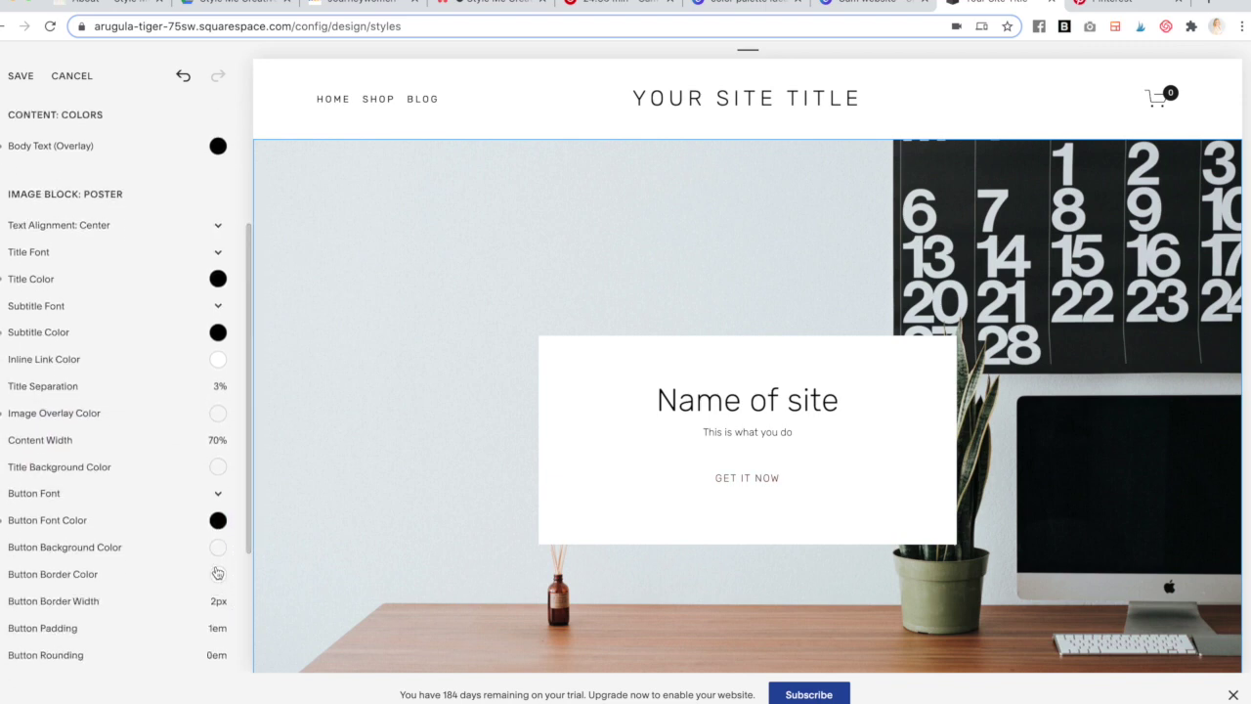
left_click(728, 12)
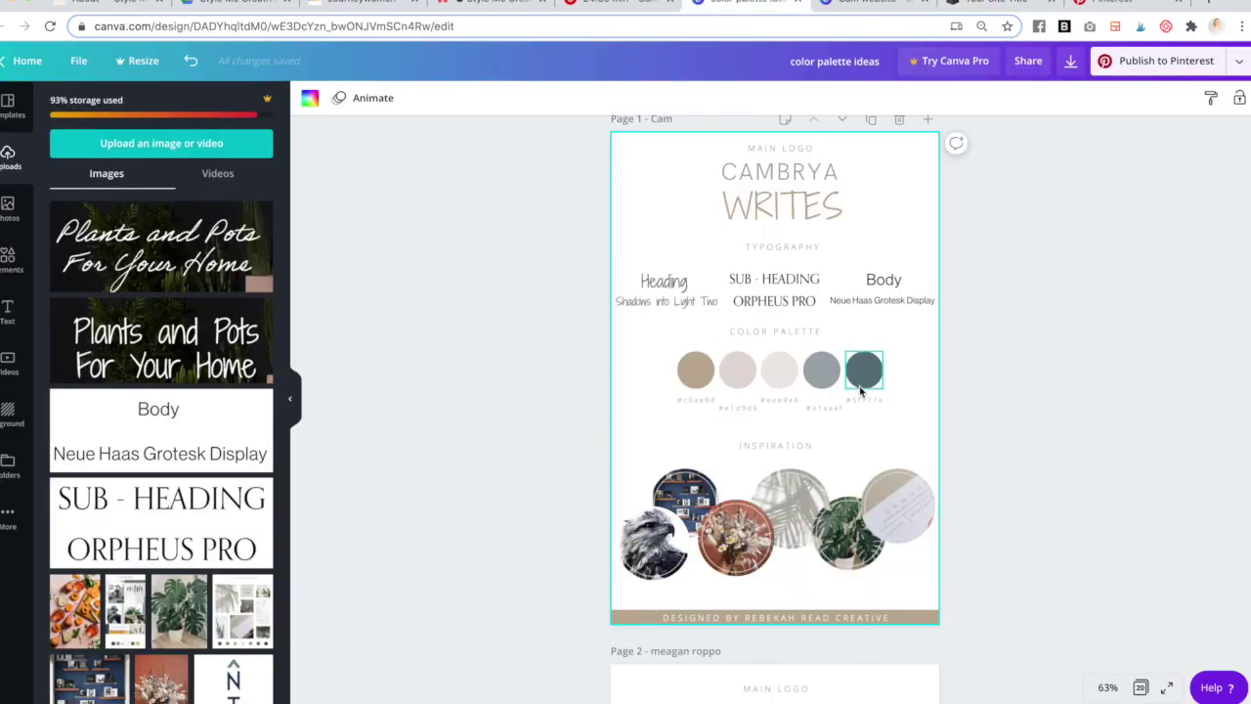
double_click(703, 397)
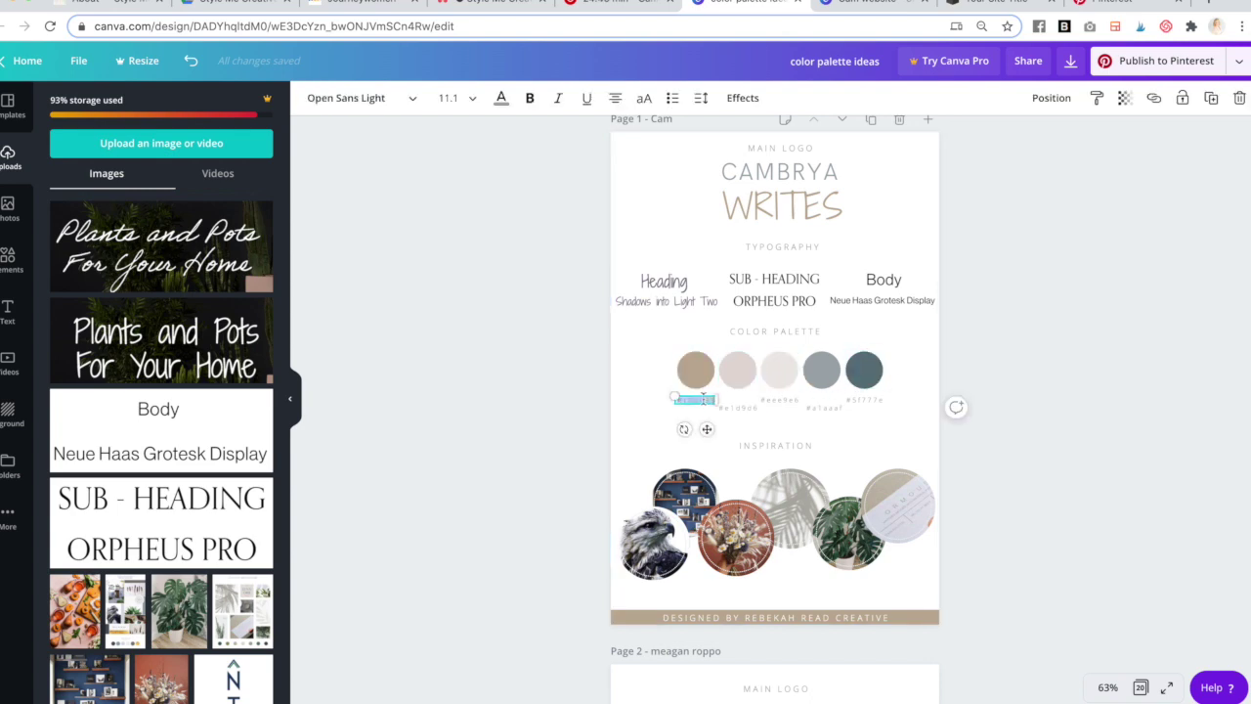
- Back in Squarespace, set the poster's button background color to #c0ae98 and save the style changes
left_click(983, 5)
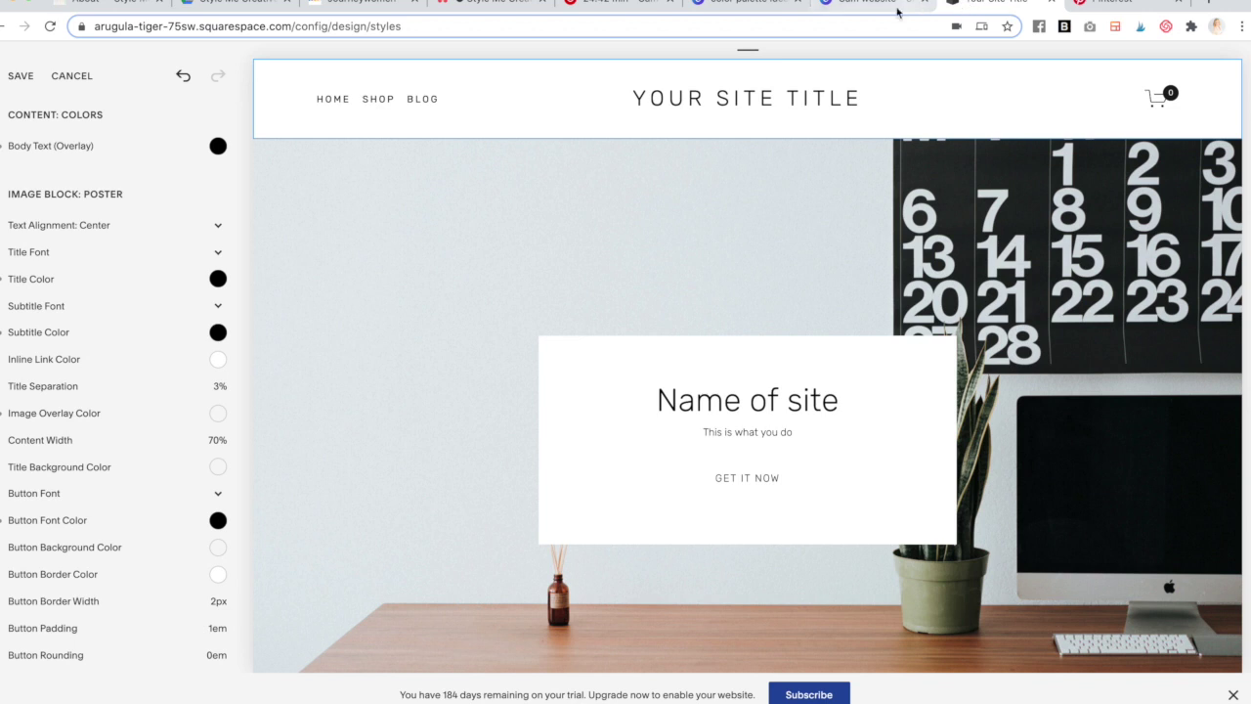
left_click(219, 549)
left_click(125, 463)
type("#c0ae98")
left_click(242, 509)
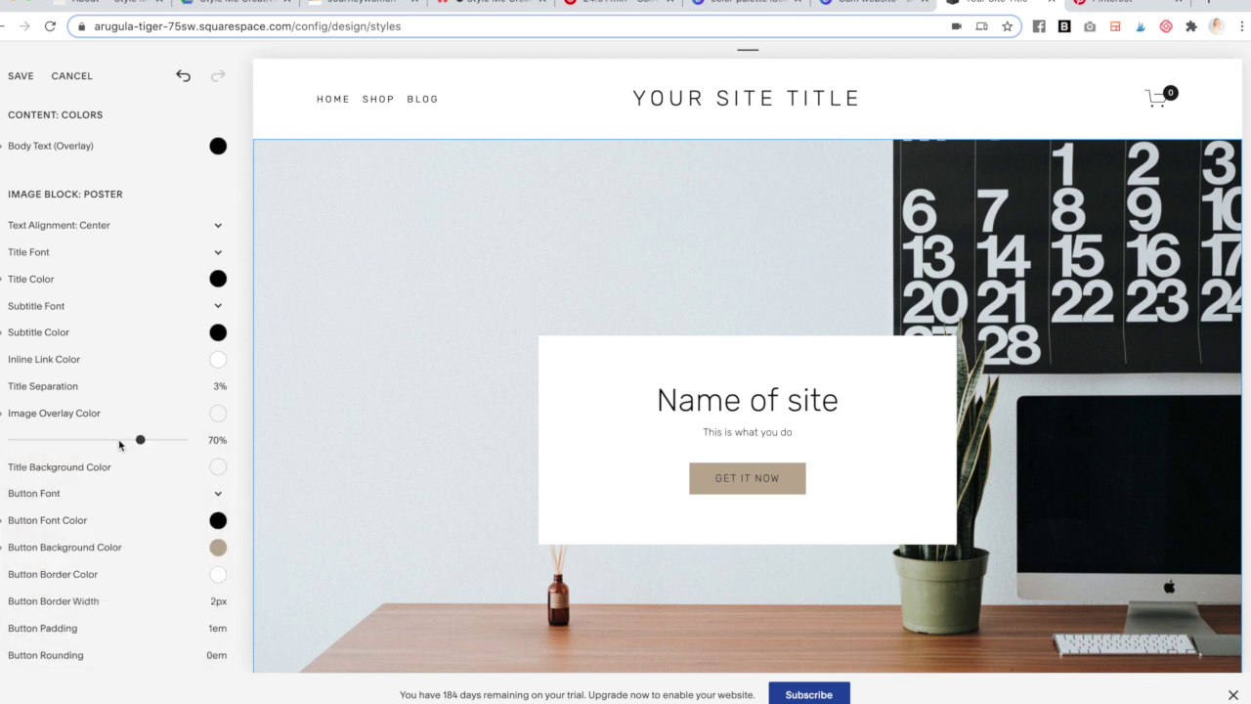
left_click(21, 76)
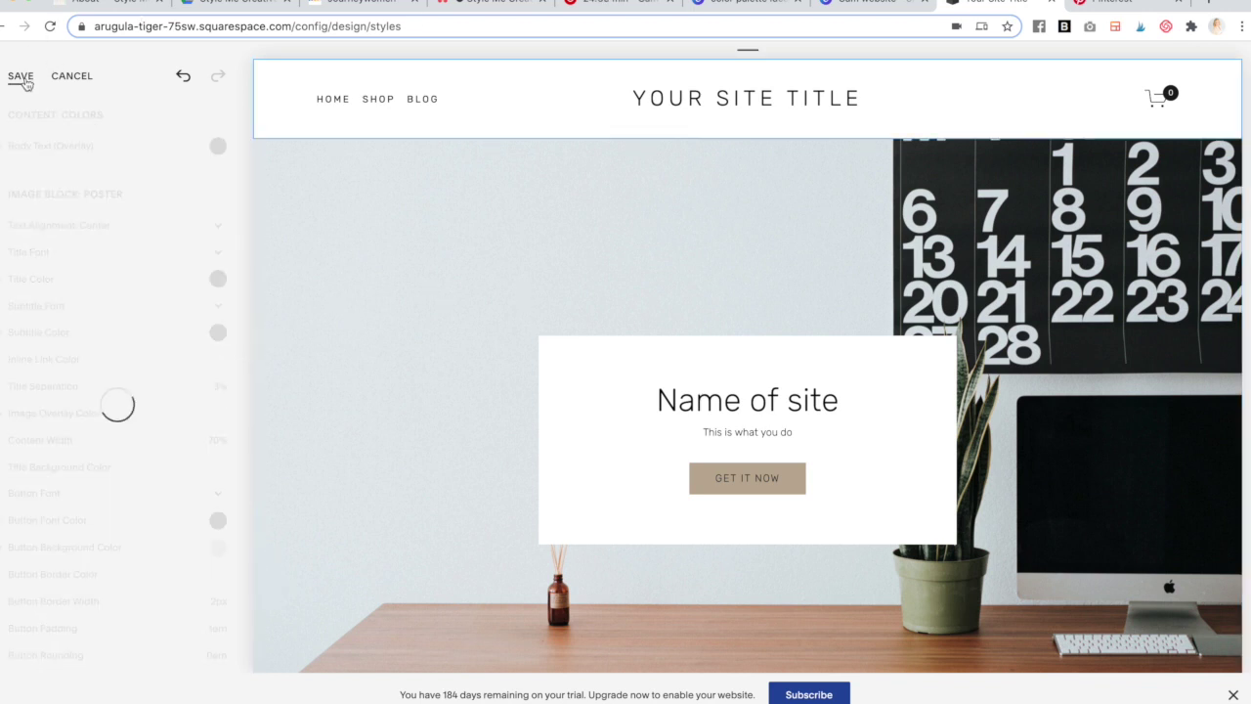
- Switch to the Canva website mockup and examine the "Lorem ipsum" text section below the hero banner
left_click(868, 4)
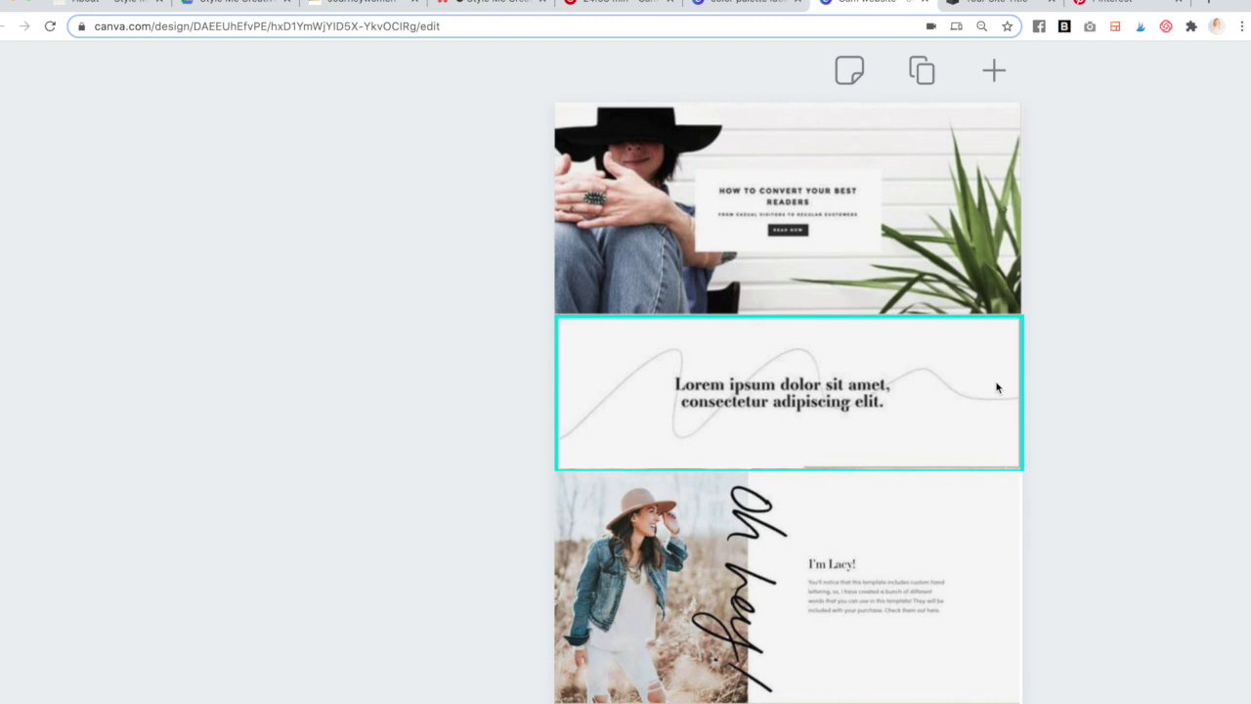
scroll(782, 430, "down", 3)
scroll(755, 528, "down", 2)
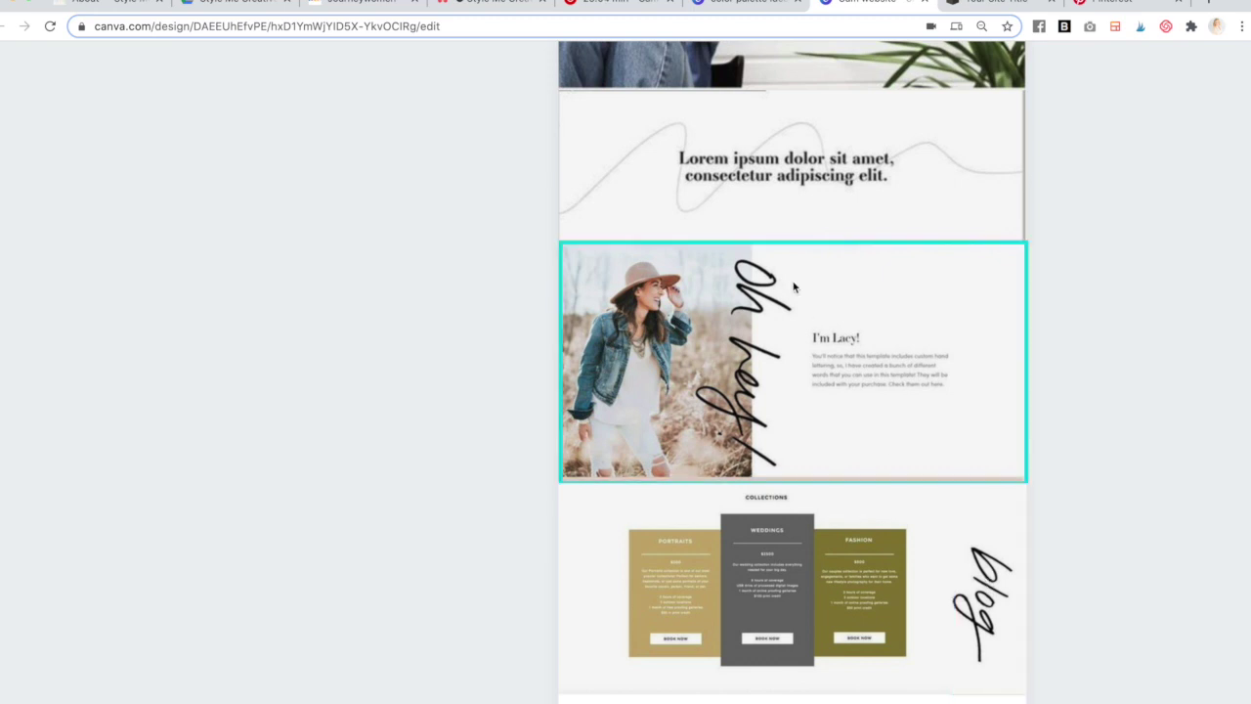
scroll(796, 283, "up", 3)
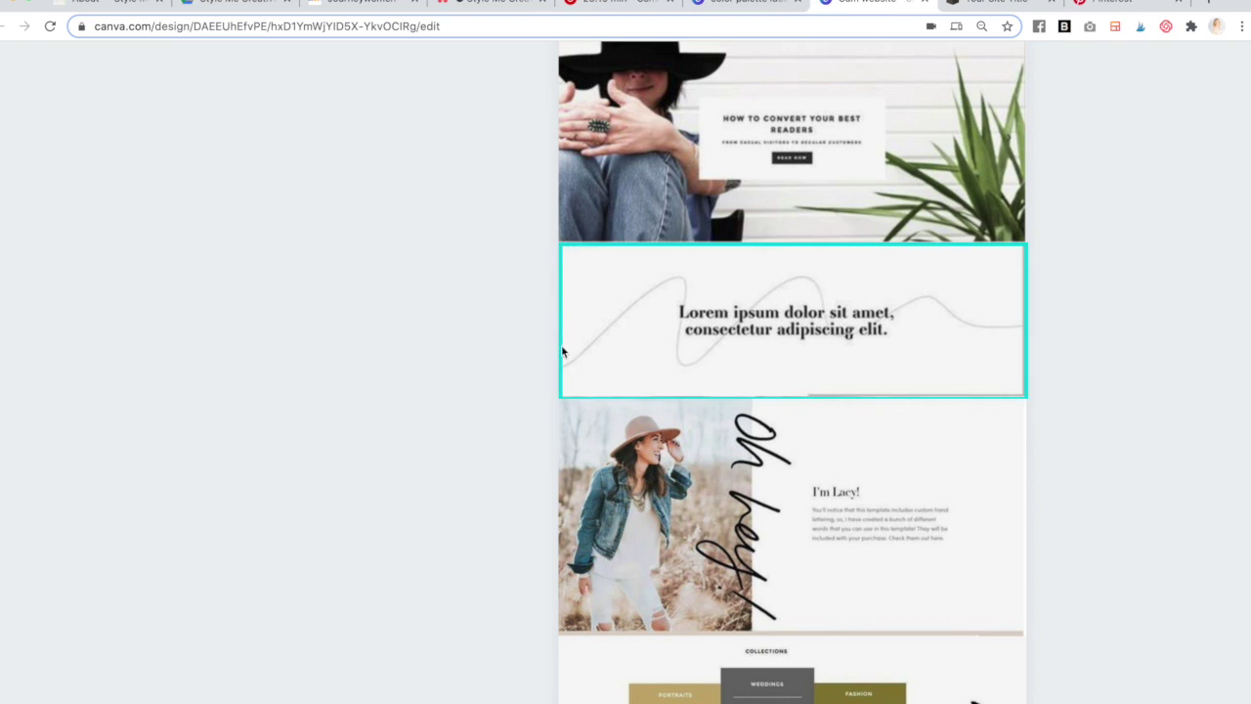
mouse_move(762, 323)
left_mouse_down()
mouse_move(687, 357)
mouse_move(758, 317)
left_mouse_up()
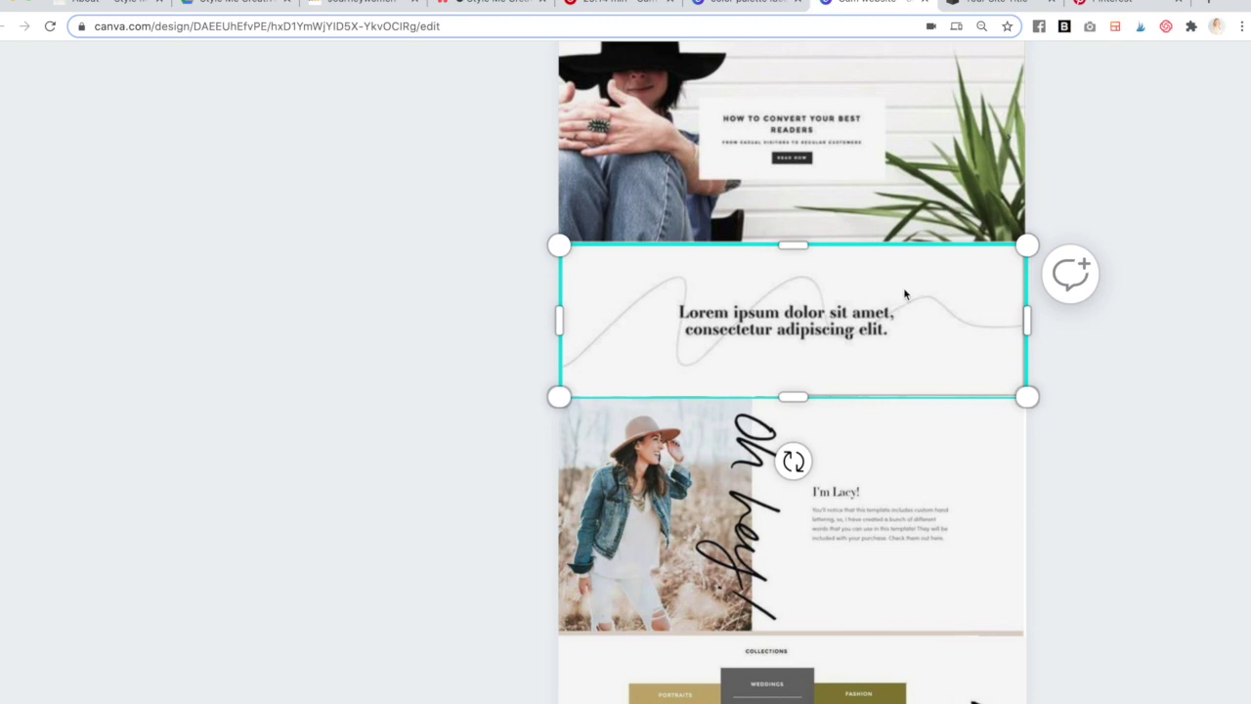
- Switch to Squarespace and remove the paragraph text block beside the "Pickle Perfection" heading in the About section
left_click(989, 4)
scroll(791, 299, "down", 4)
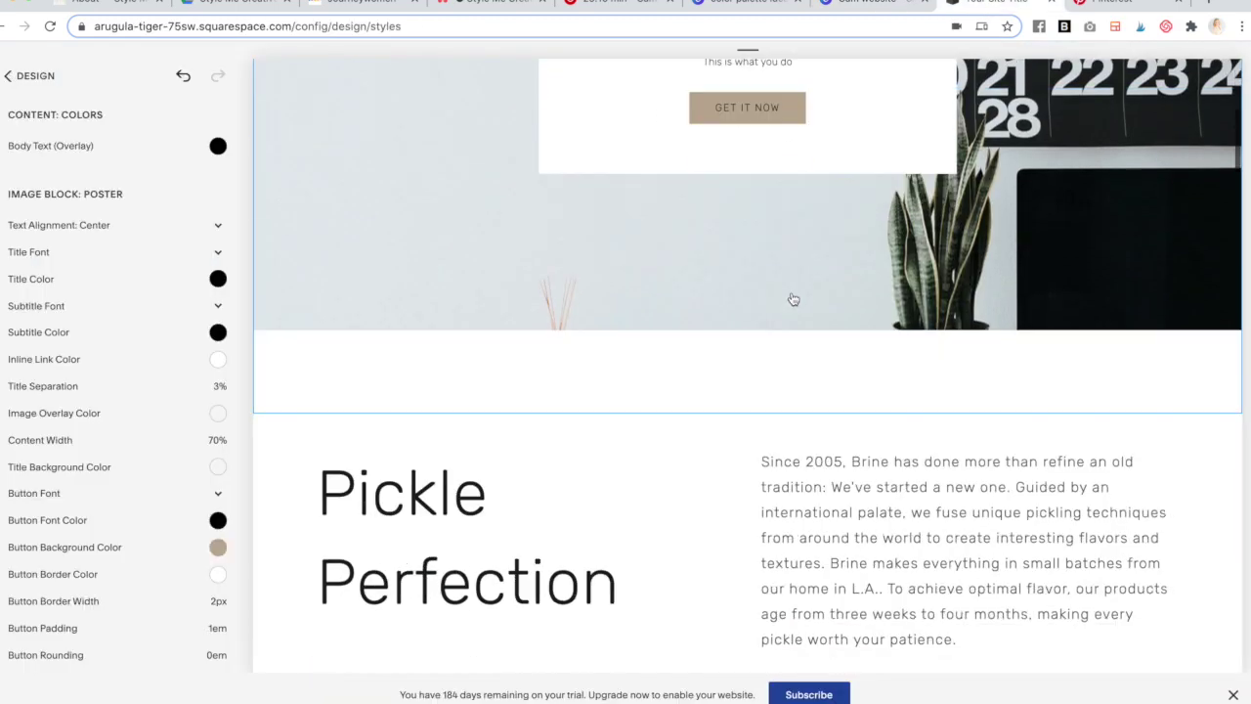
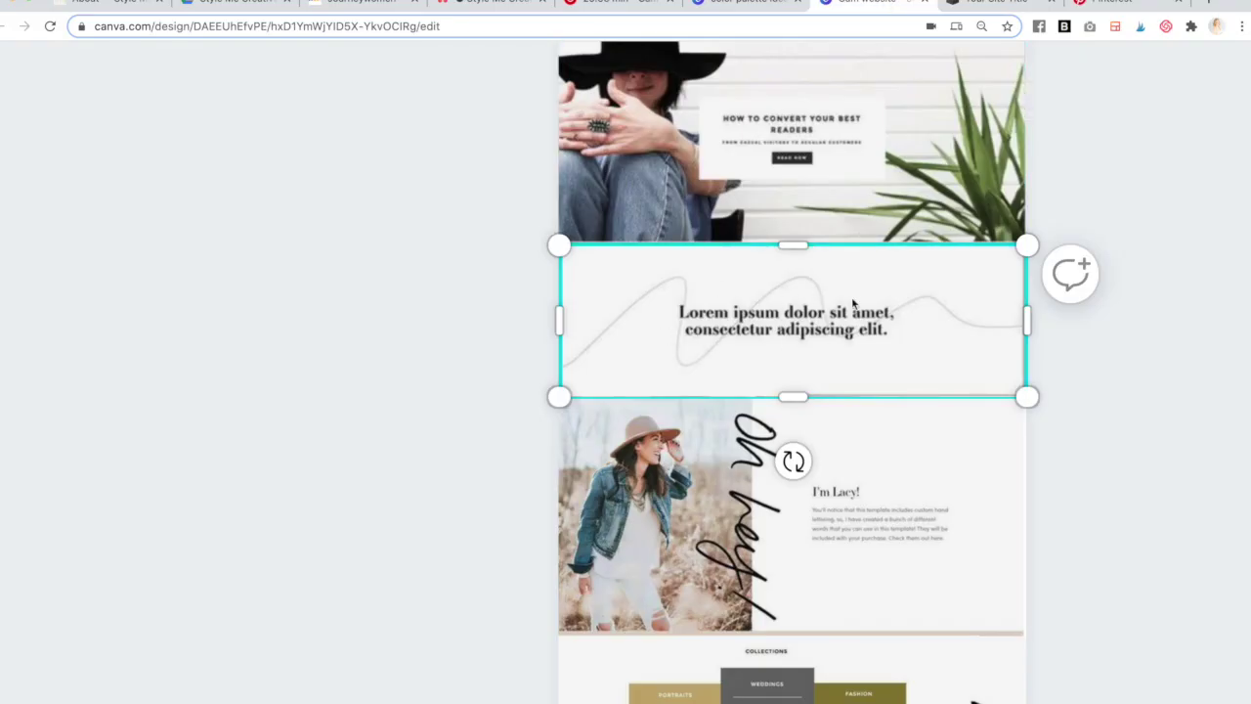
left_click(983, 4)
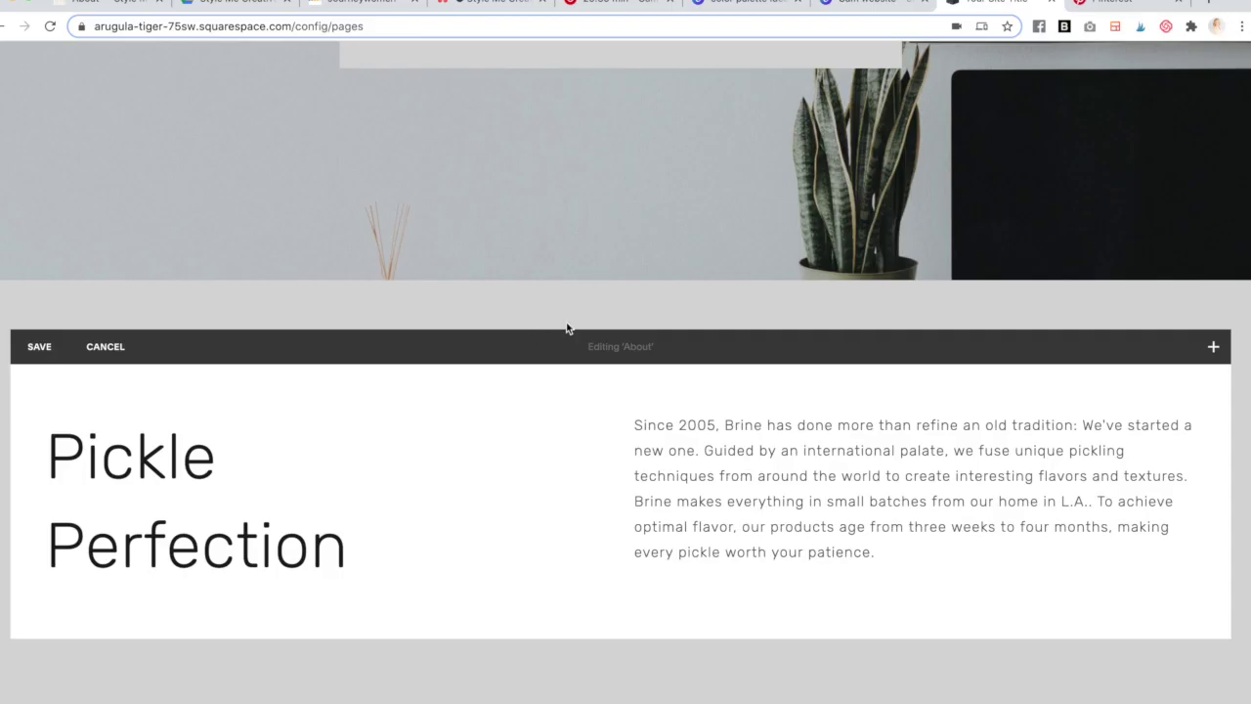
left_click(760, 450)
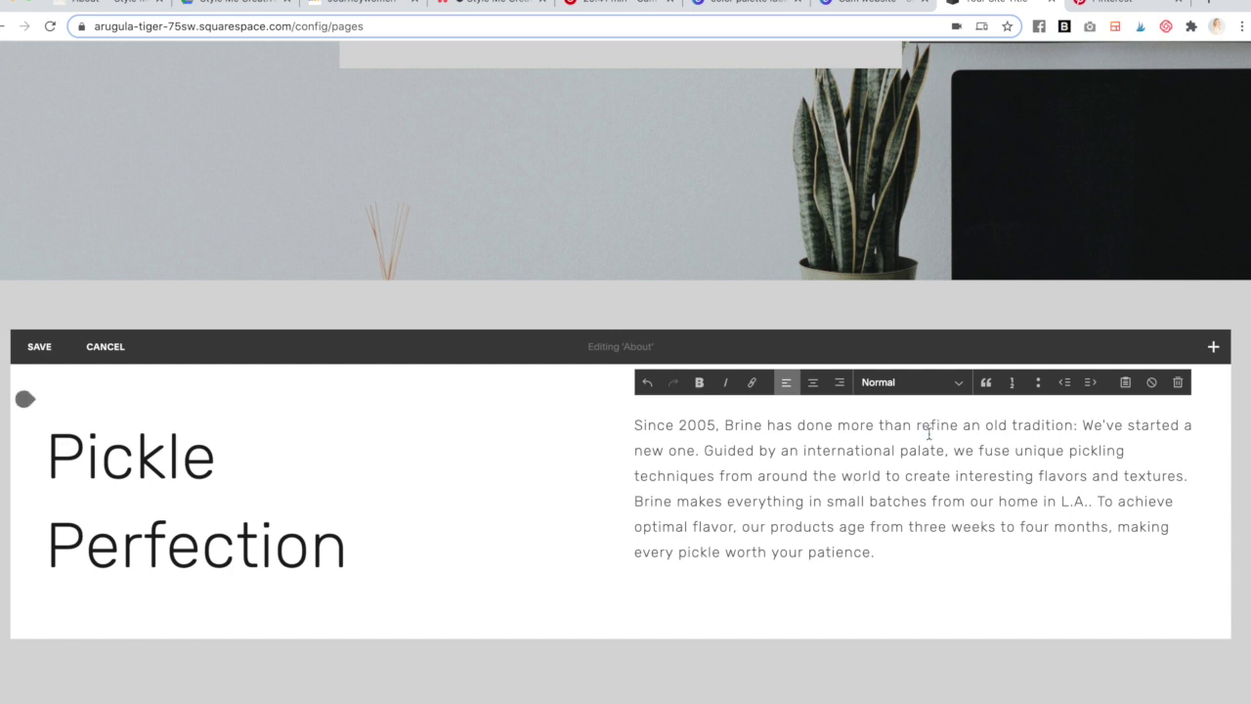
left_click_drag(922, 426, 930, 449)
triple_click(925, 442)
key("BackSpace")
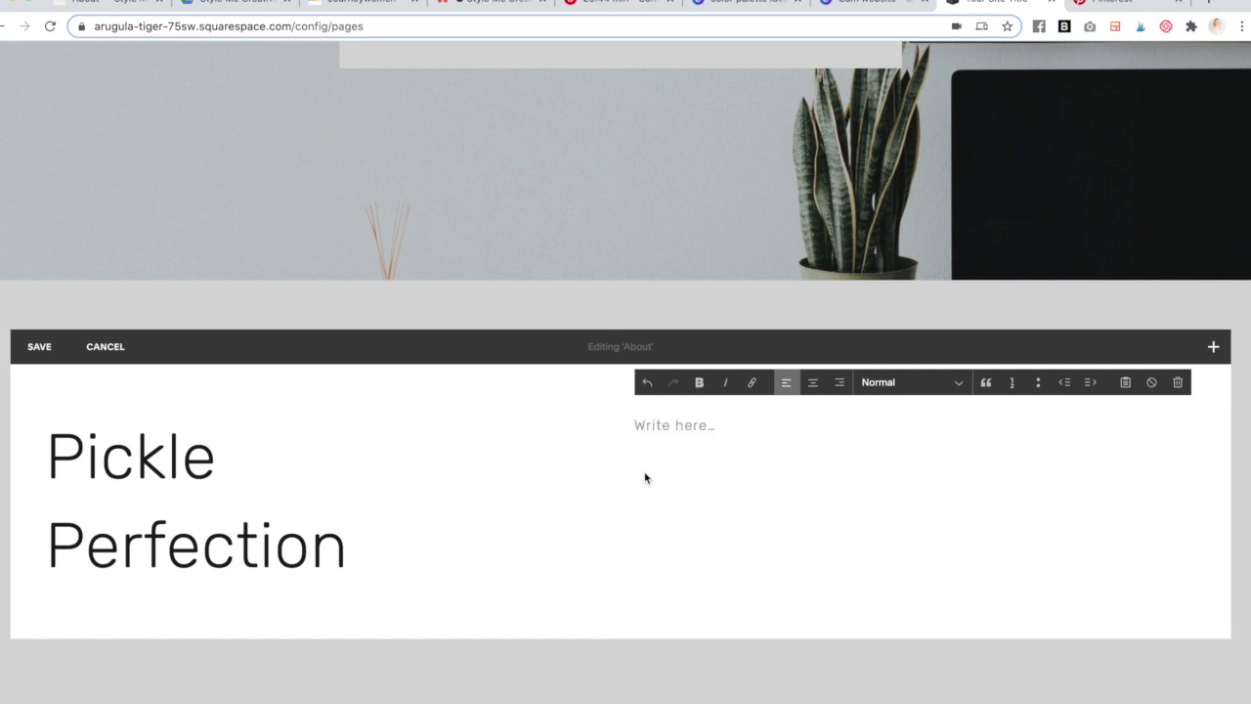
left_click(232, 449)
left_click(674, 413)
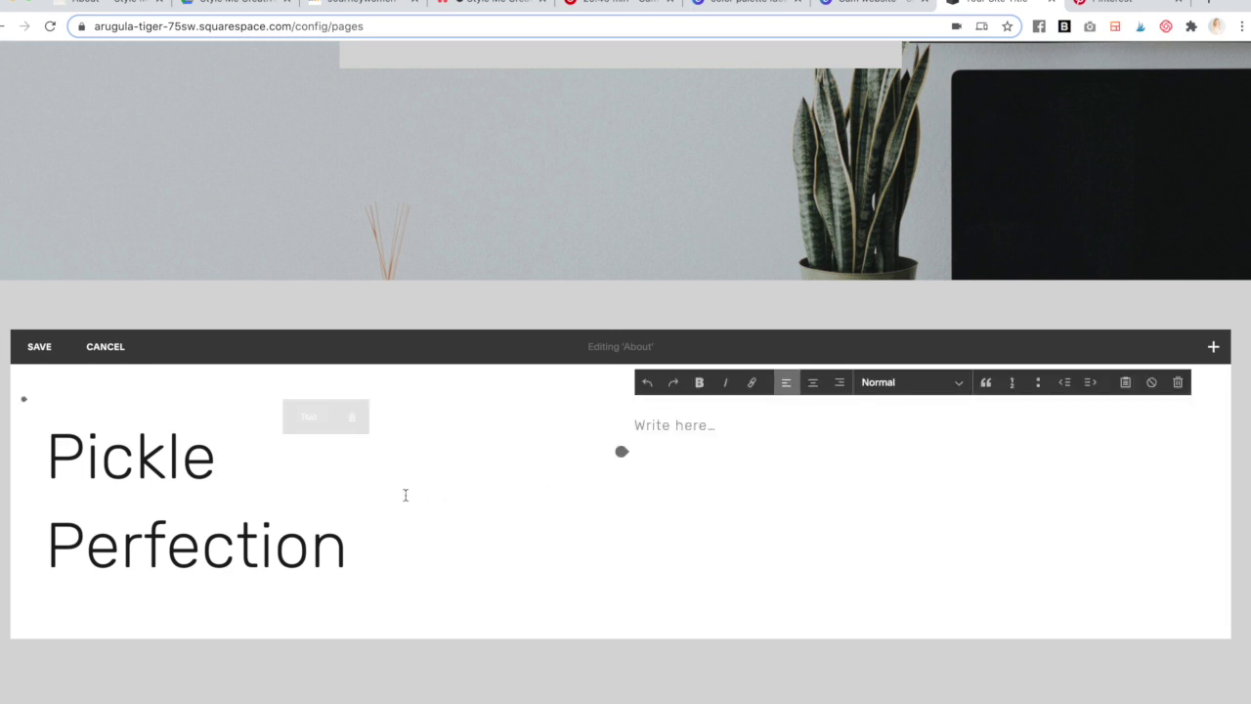
left_click_drag(405, 494, 411, 567)
left_click(938, 423)
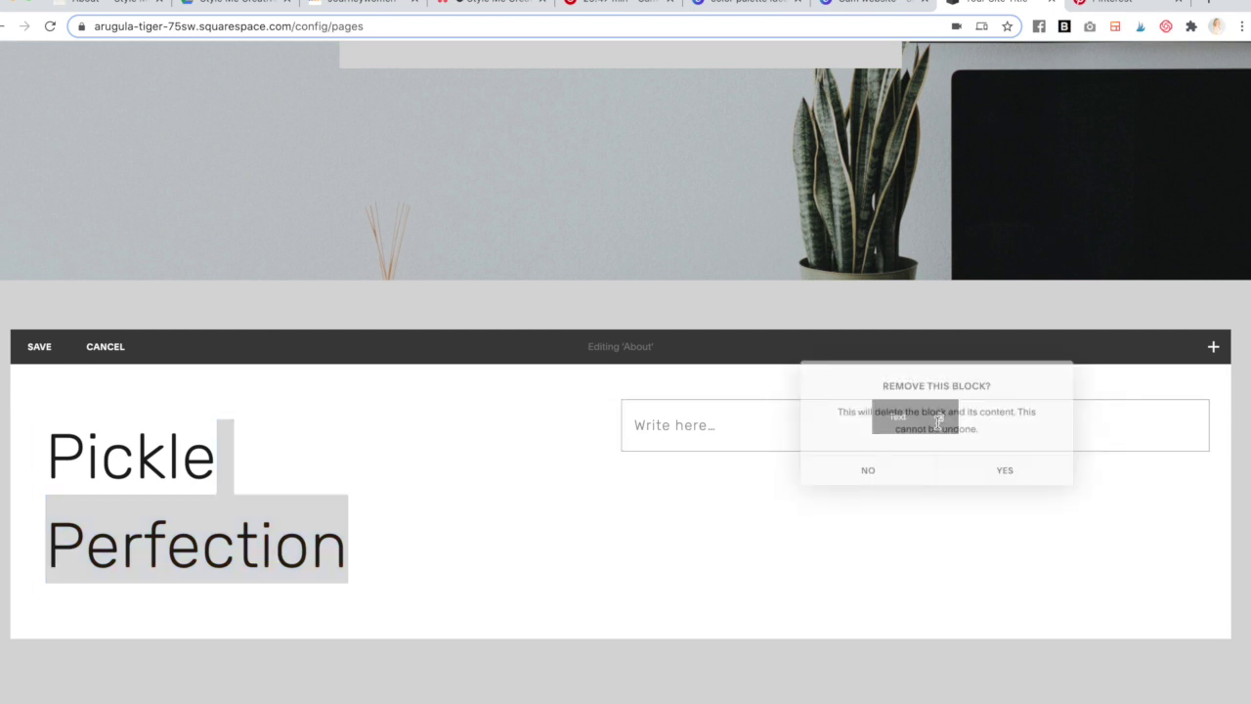
left_click(980, 467)
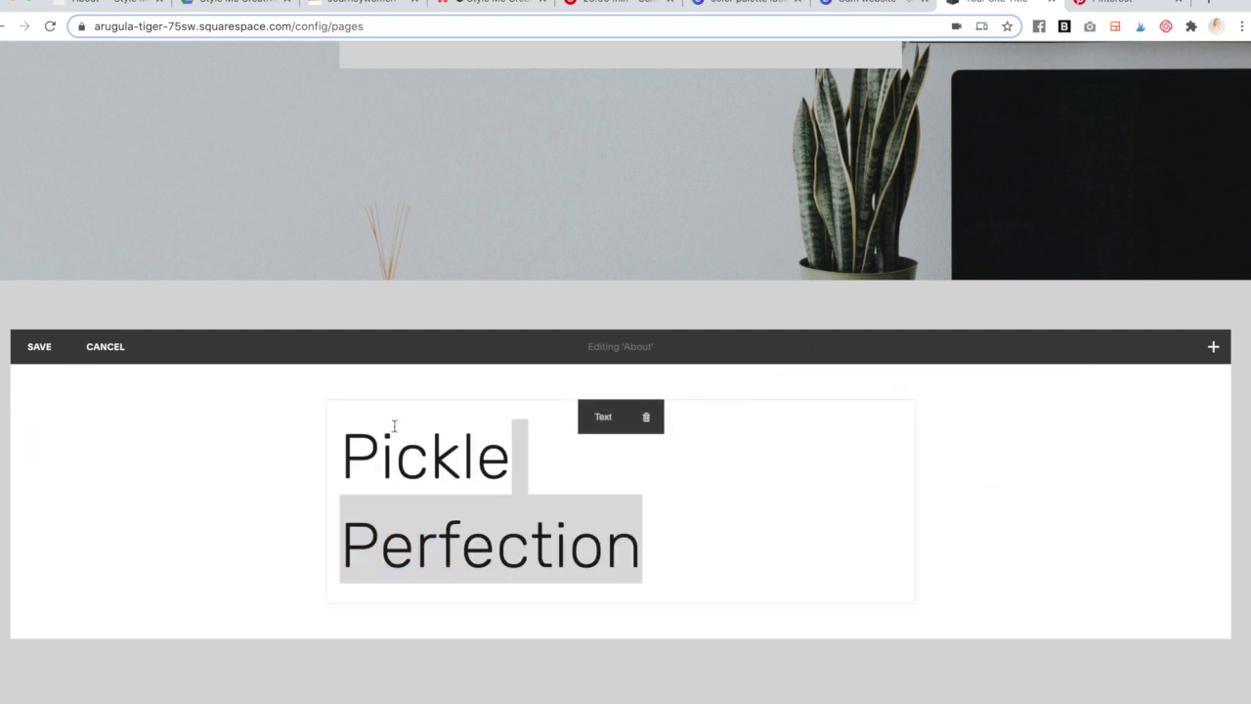
- Center the "Pickle Perfection" heading and save the About section
left_click(597, 489)
left_click_drag(643, 549, 342, 445)
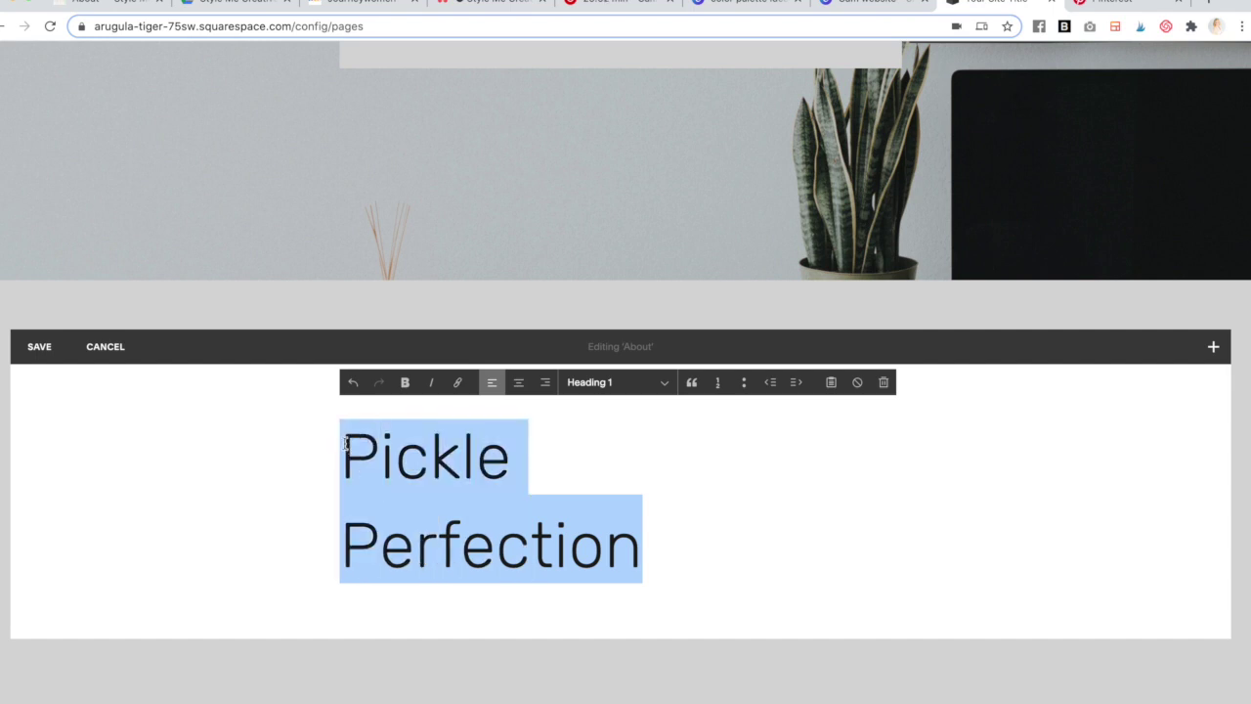
left_click(518, 384)
left_click(777, 478)
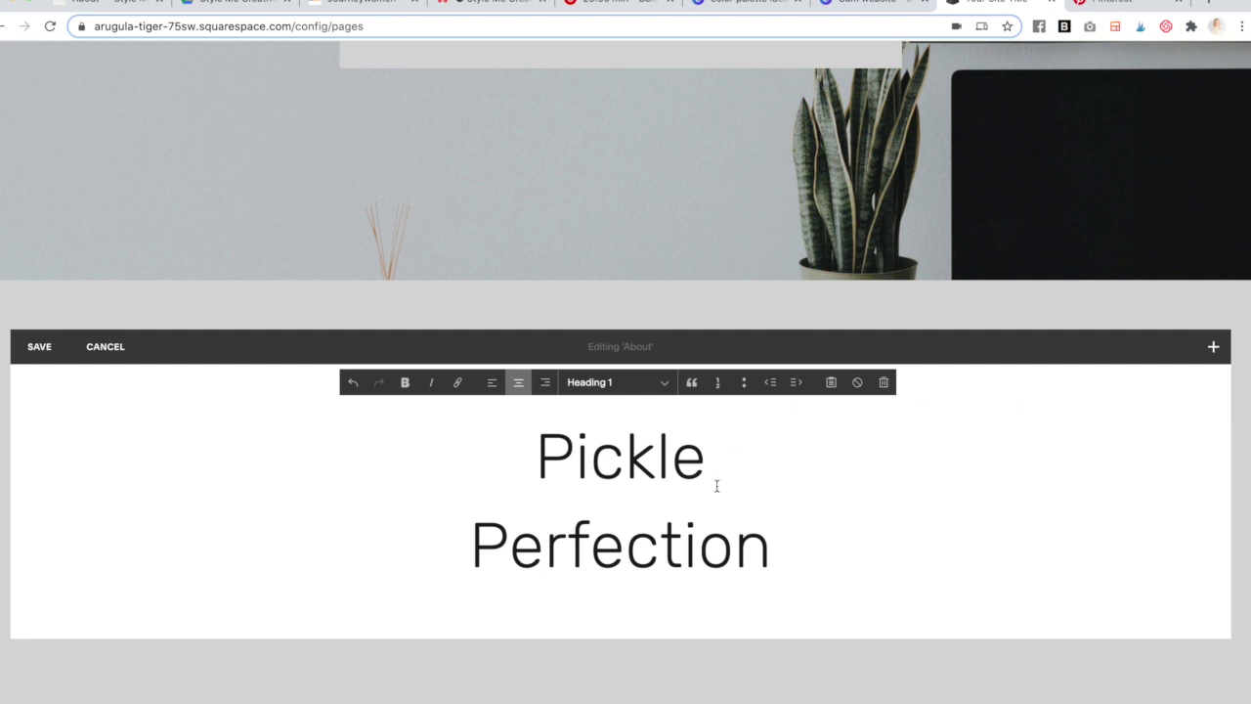
left_click(38, 346)
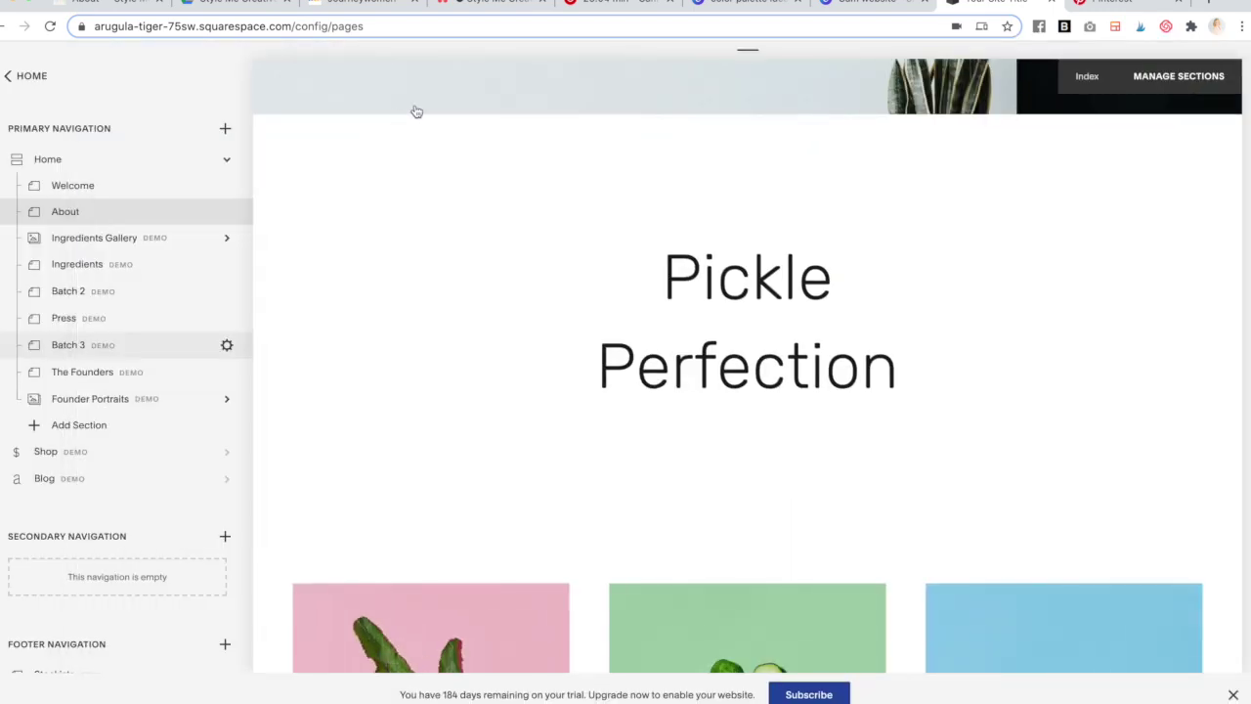
- Upload camsquiggle.png from the Desktop as the About section's banner image
mouse_move(329, 134)
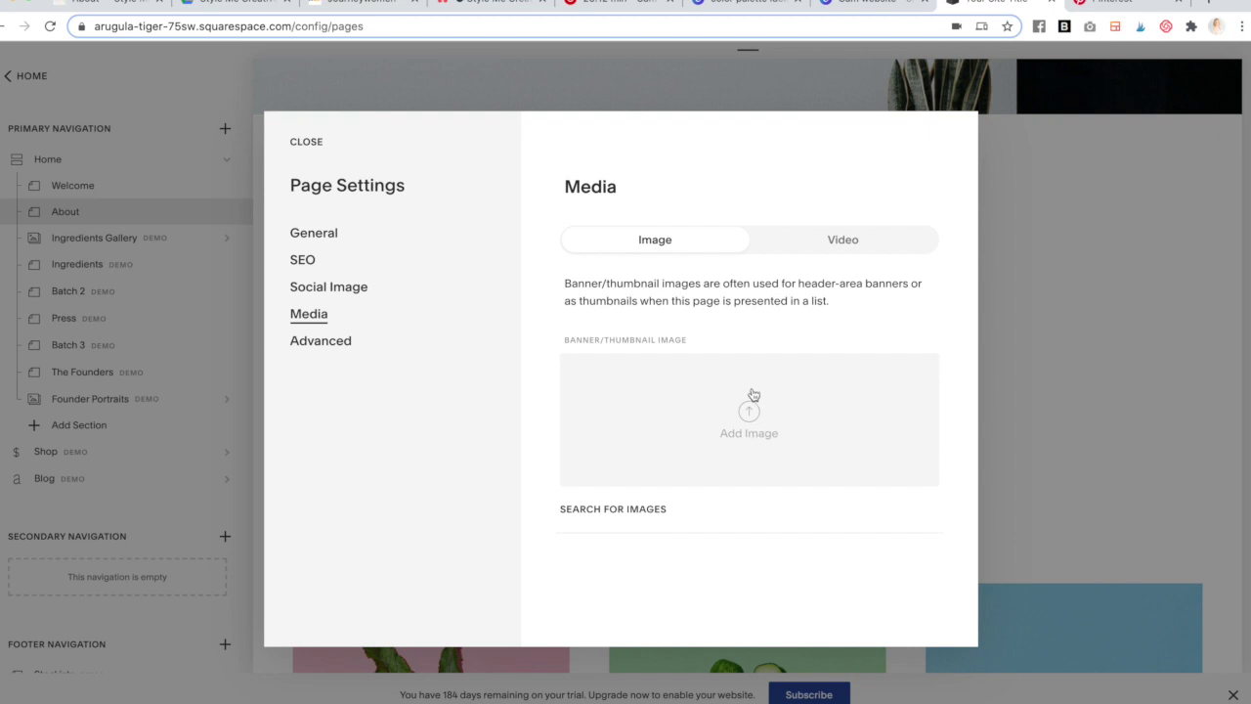
left_click(727, 424)
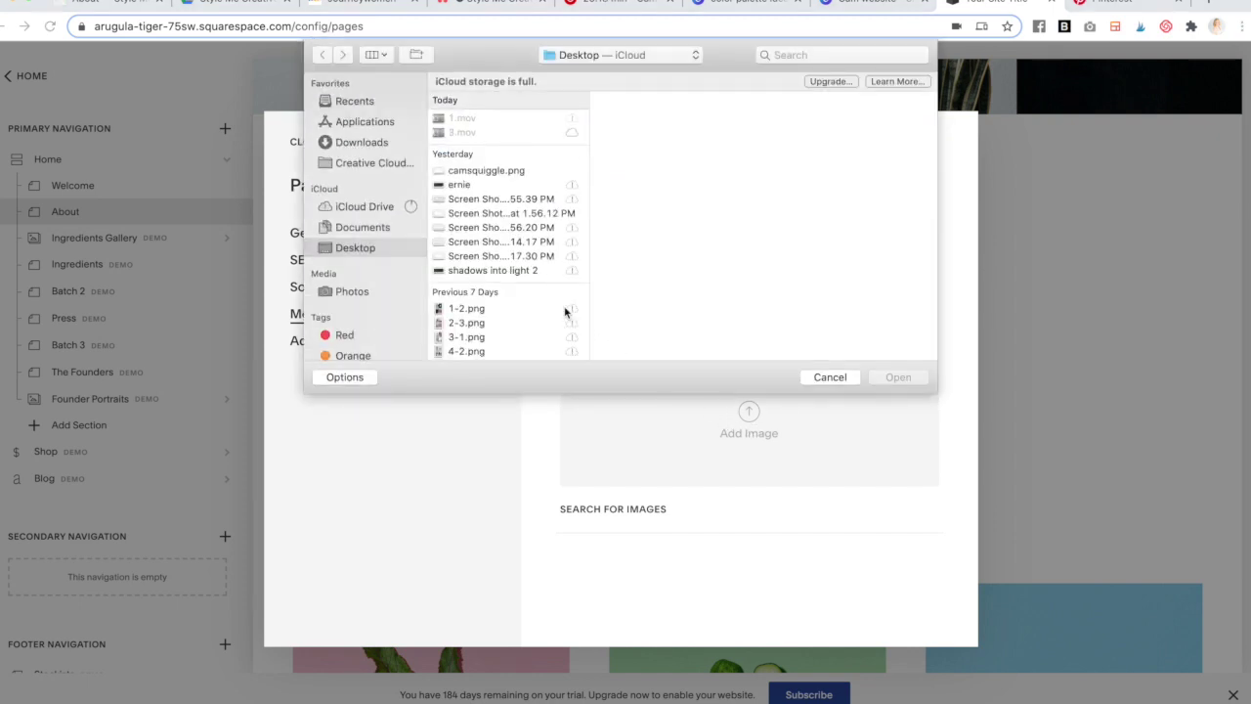
left_click(502, 172)
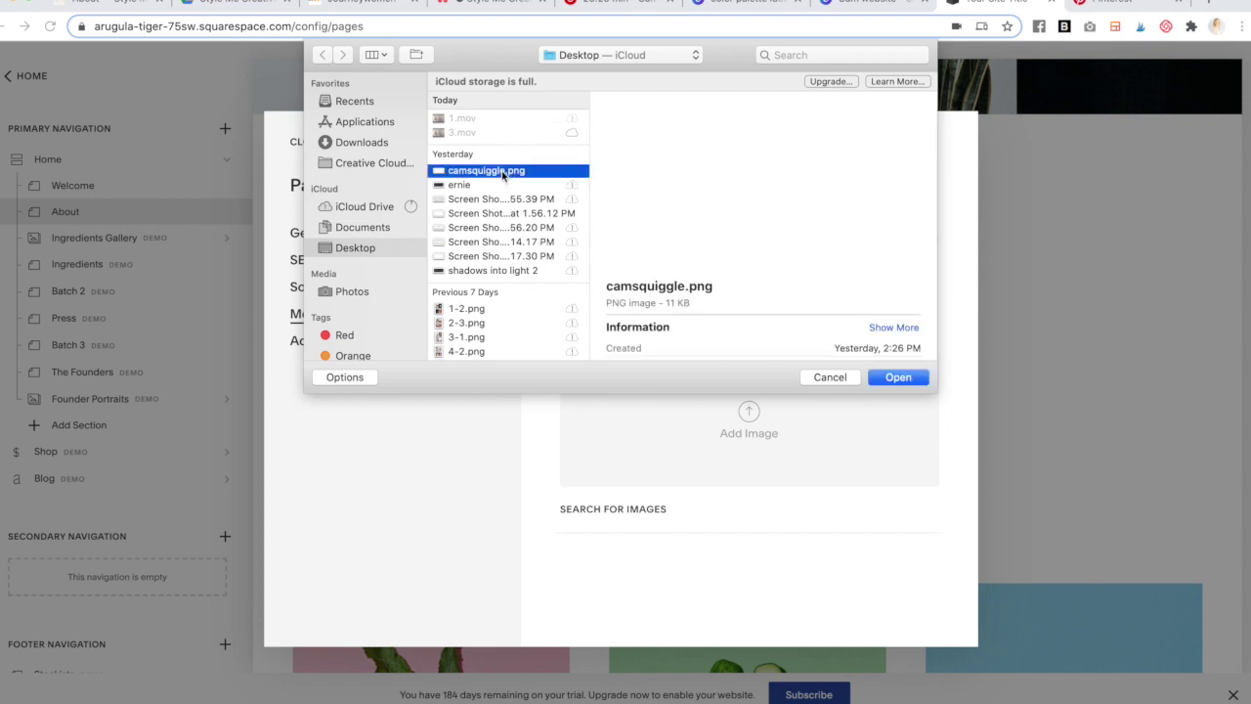
double_click(503, 172)
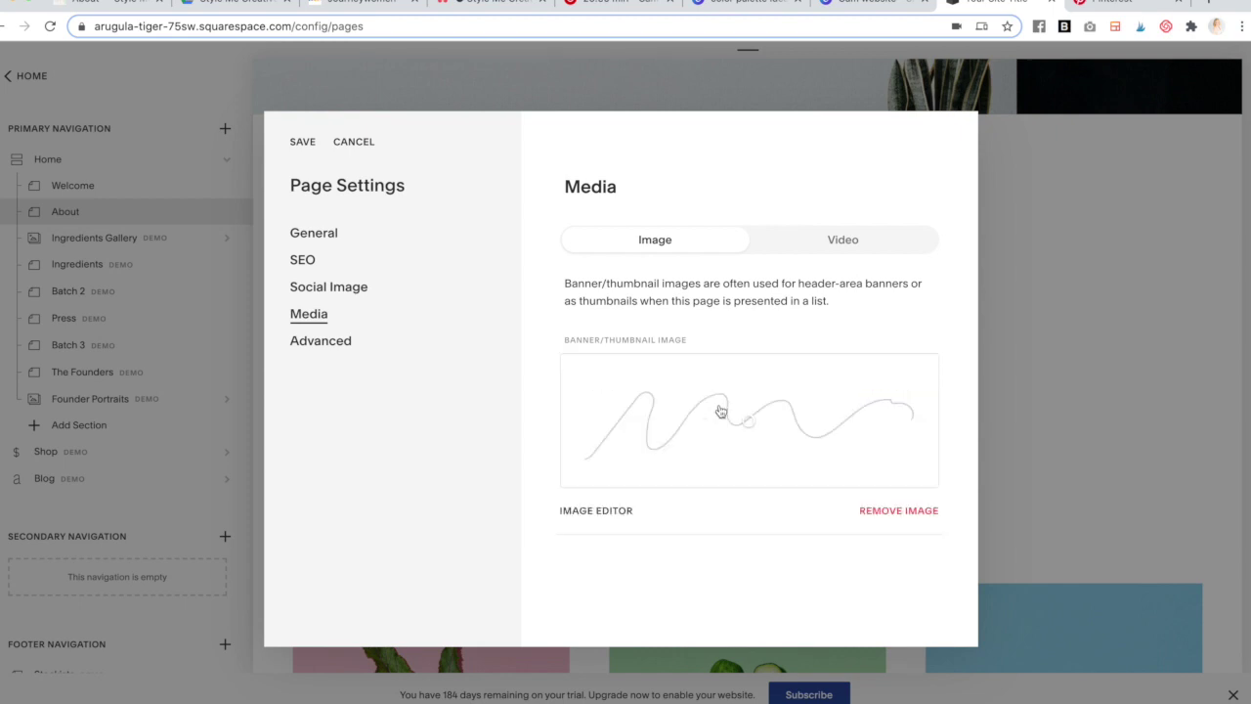
left_click(655, 427)
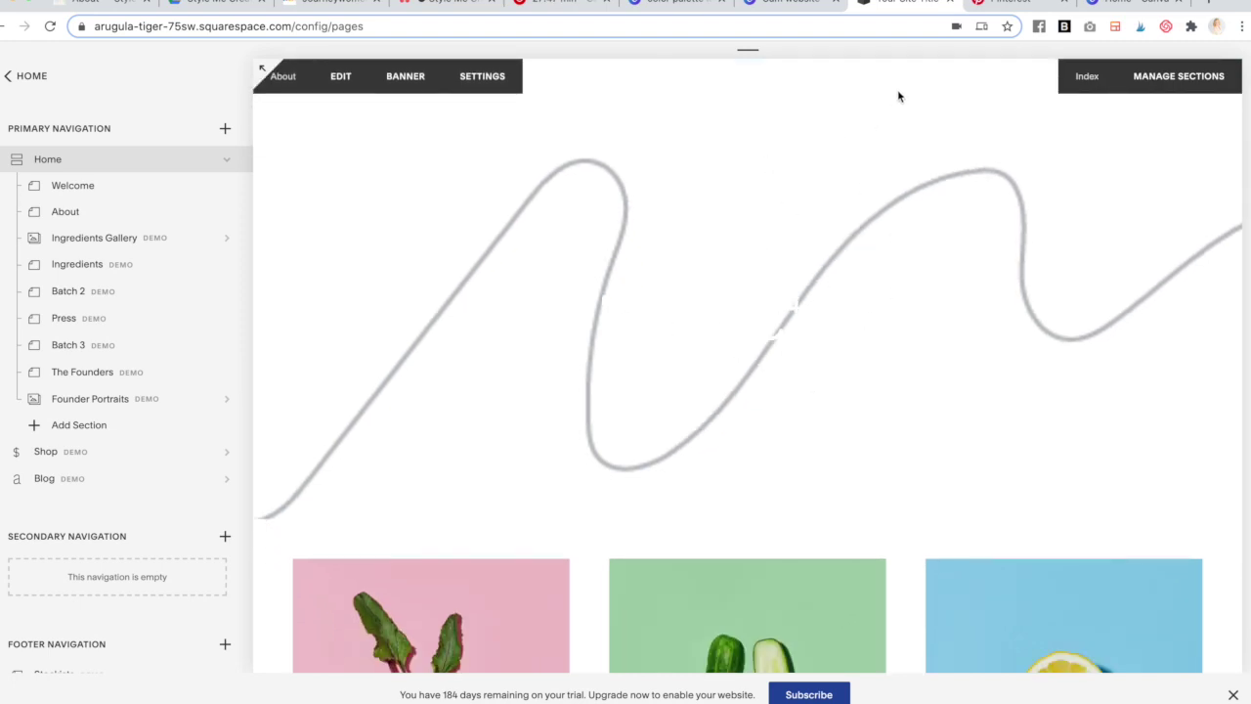
- Open the site styles and set the Heading 1 (Overlay) color to black
scroll(784, 295, "up", 2)
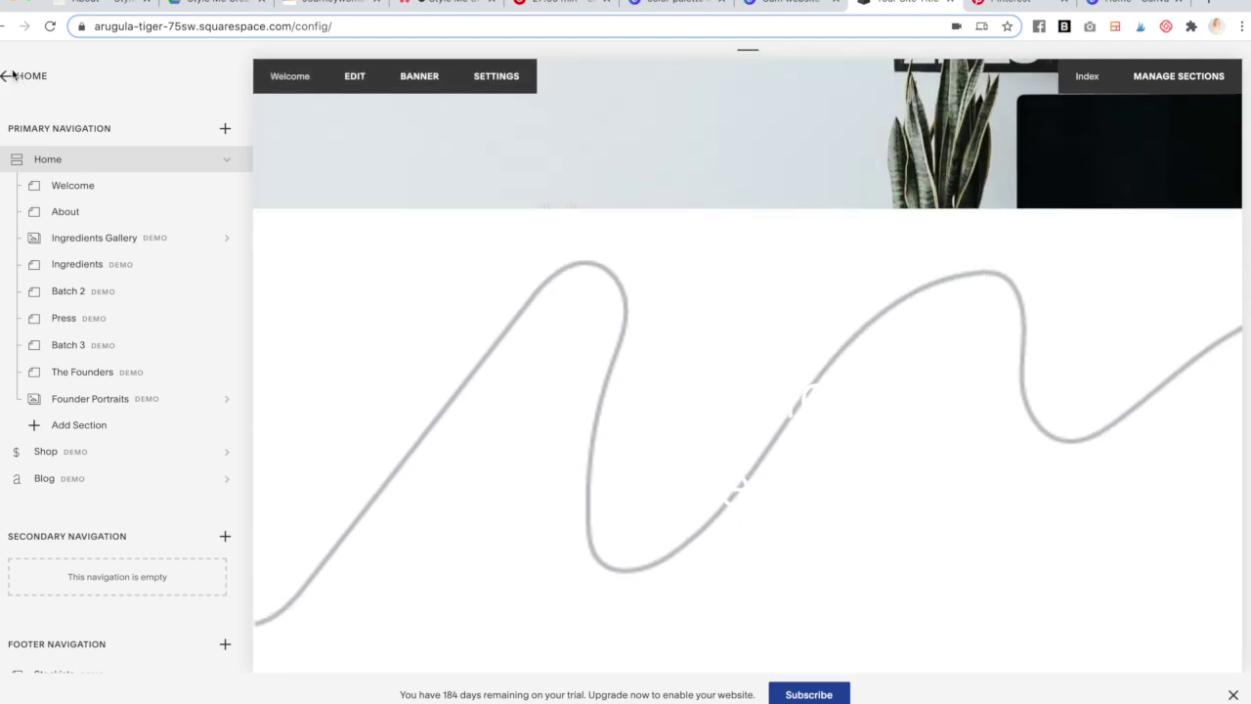
left_click(12, 76)
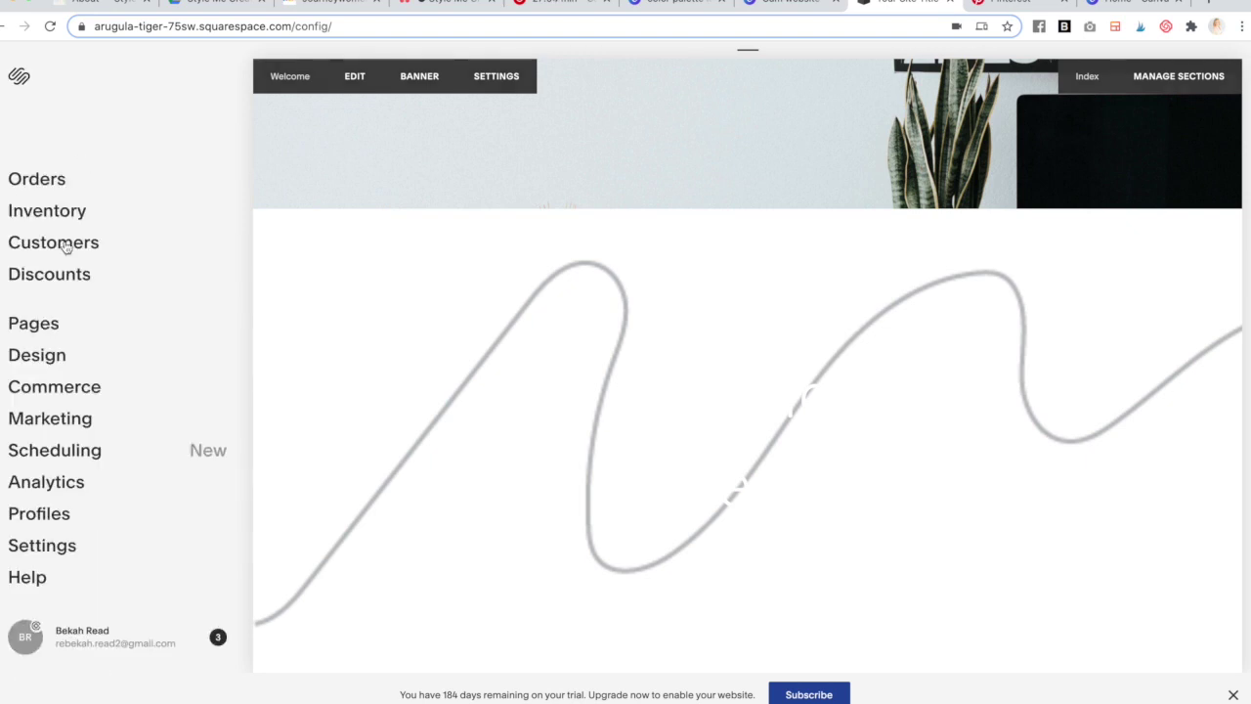
left_click(49, 358)
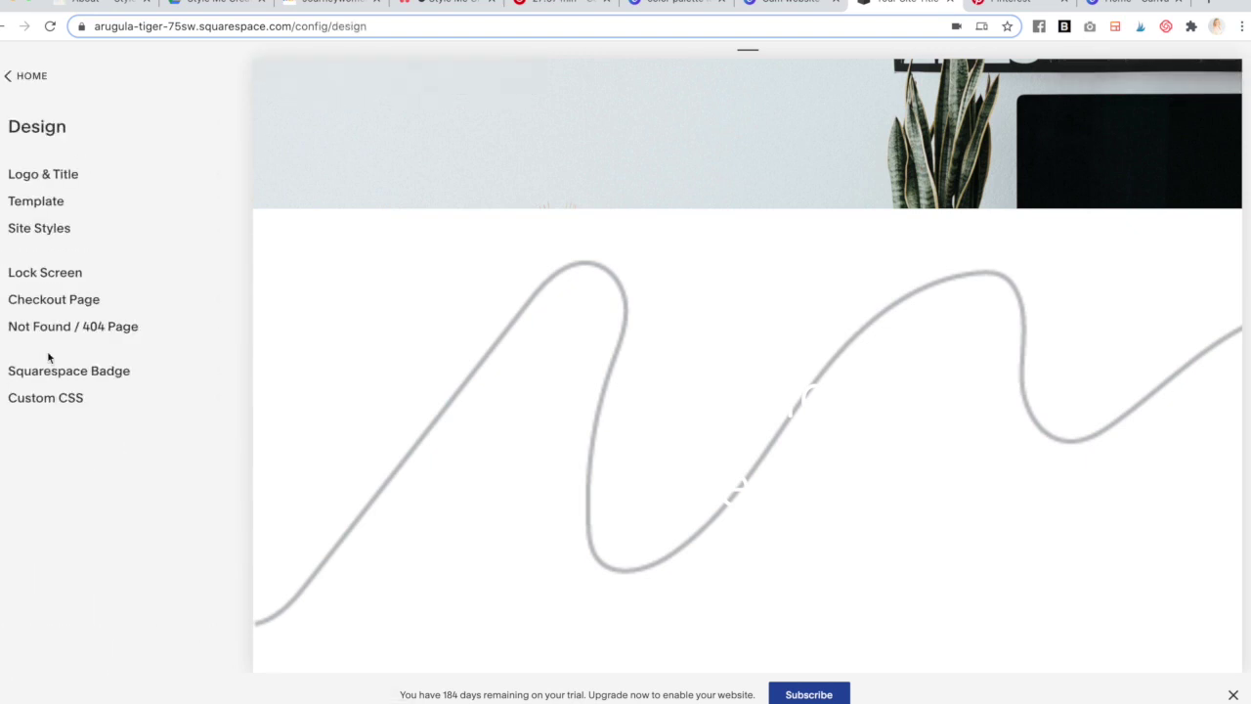
left_click(54, 227)
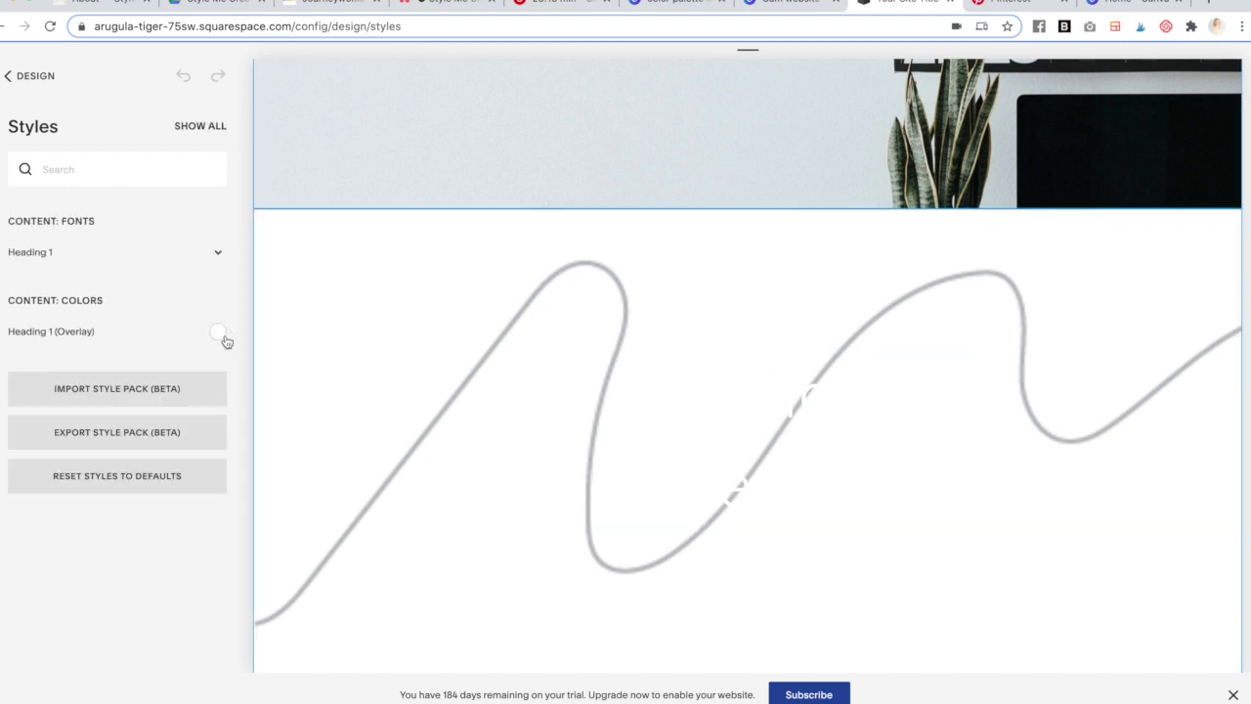
left_click(218, 332)
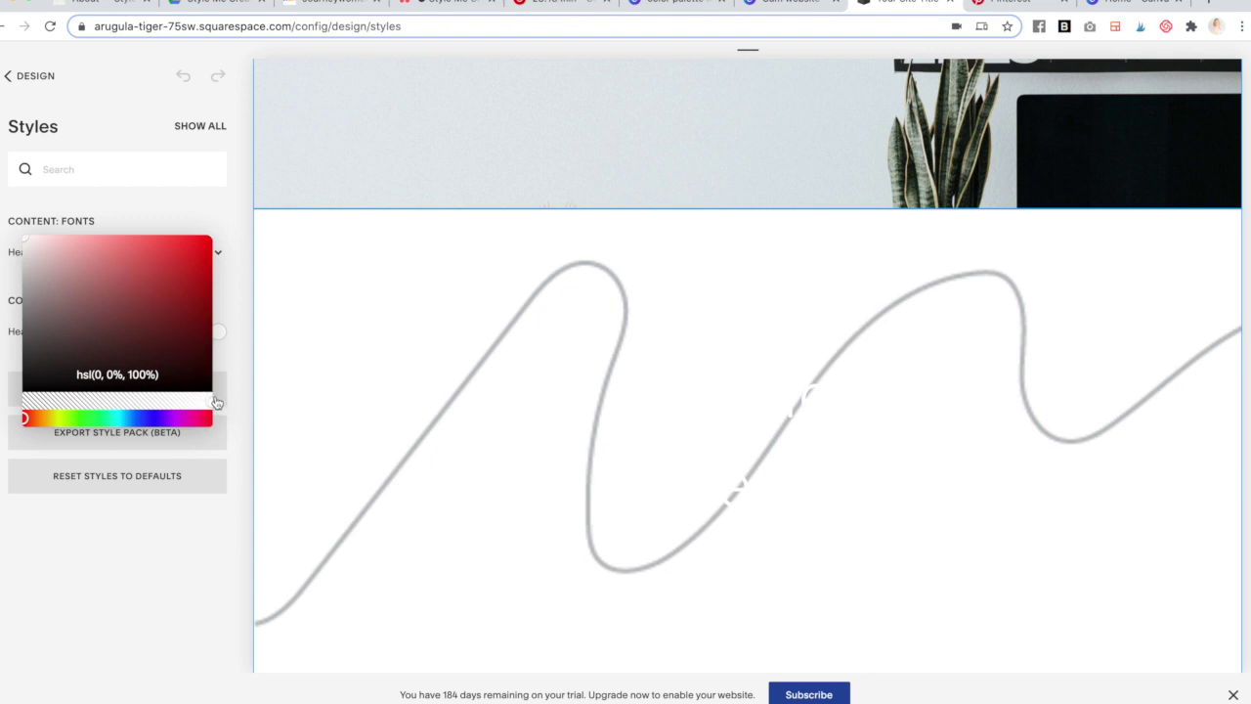
left_click(182, 355)
left_click(203, 374)
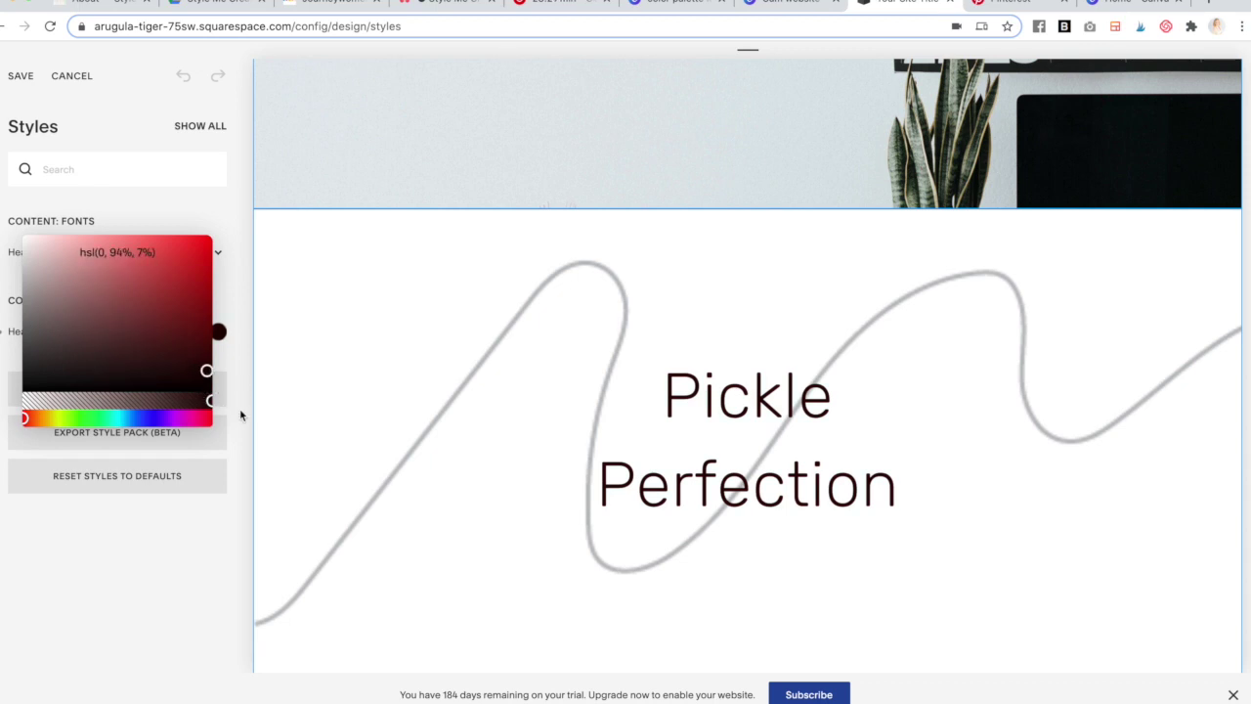
left_click(233, 370)
- Check the heading font in the Canva color palette design, set Squarespace's Heading 1 font to Shadows Into Light Two, and save the styles
left_click(812, 5)
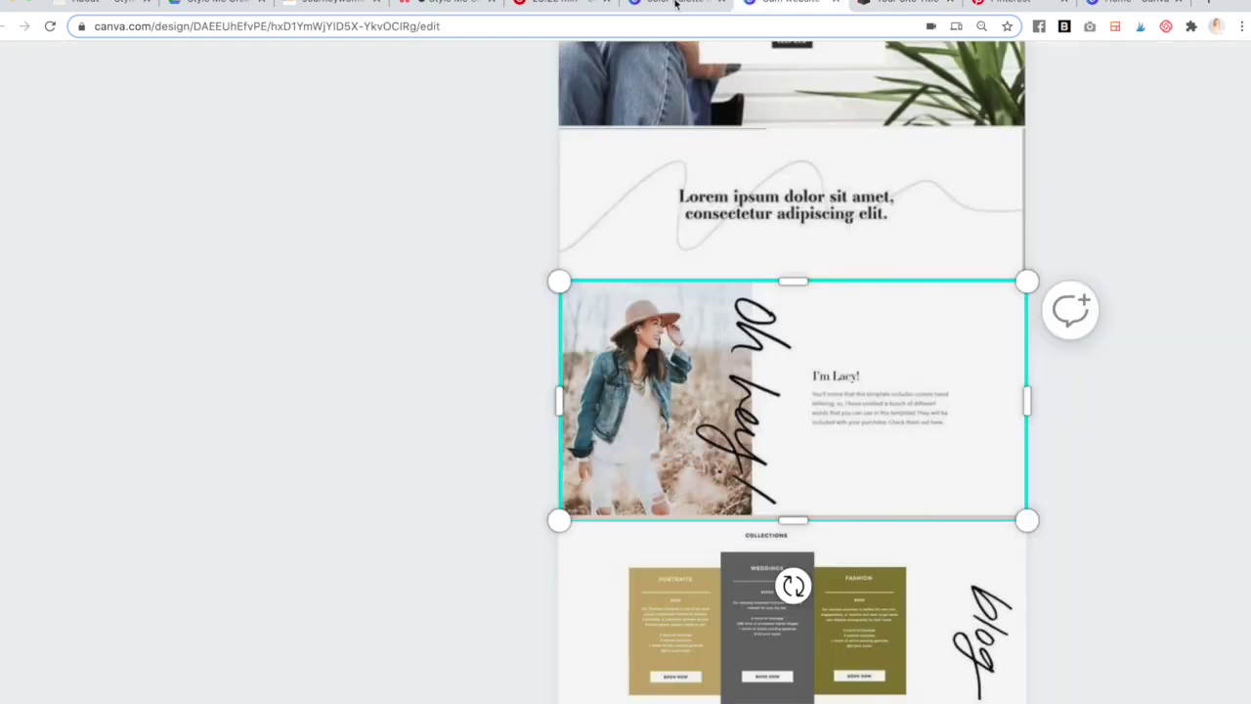
left_click(683, 4)
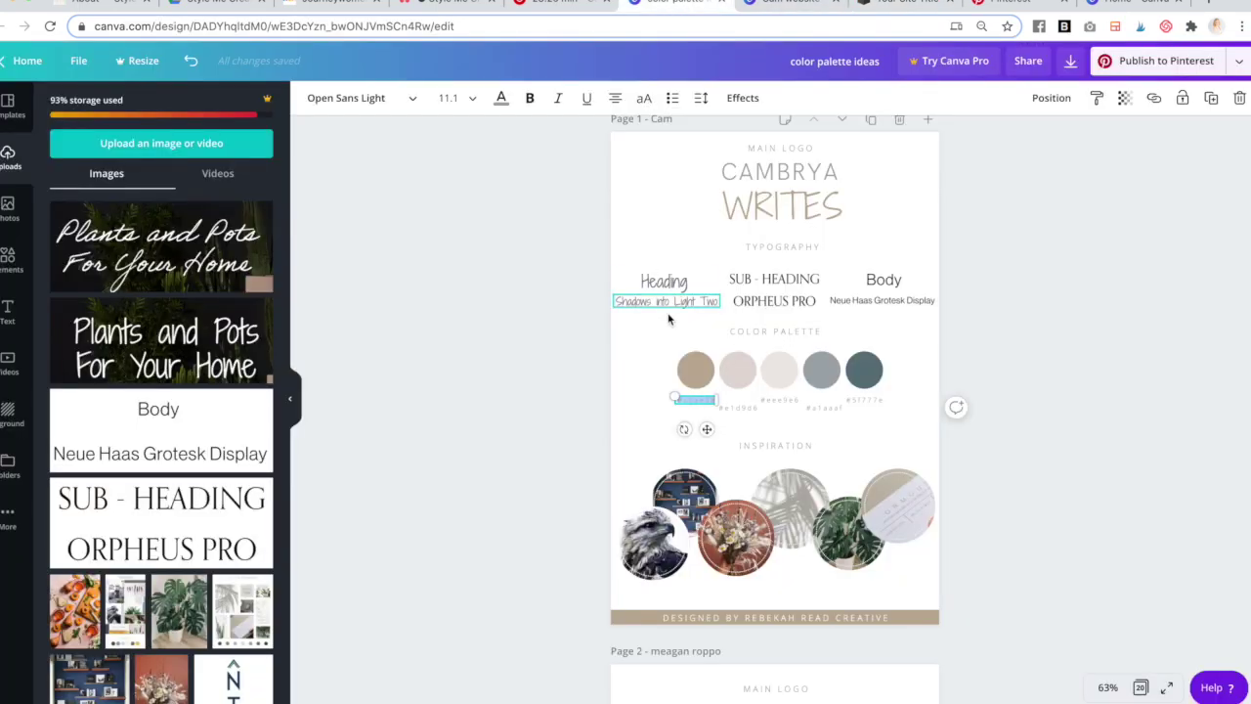
left_click(925, 8)
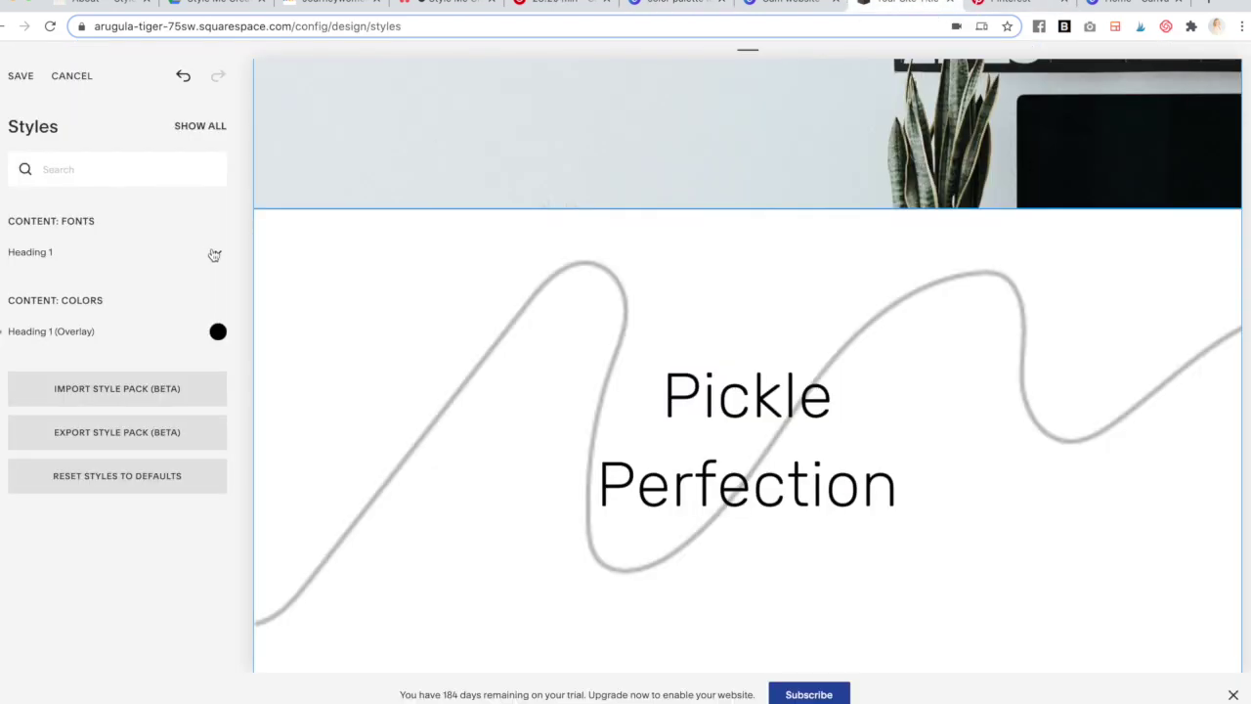
left_click(215, 253)
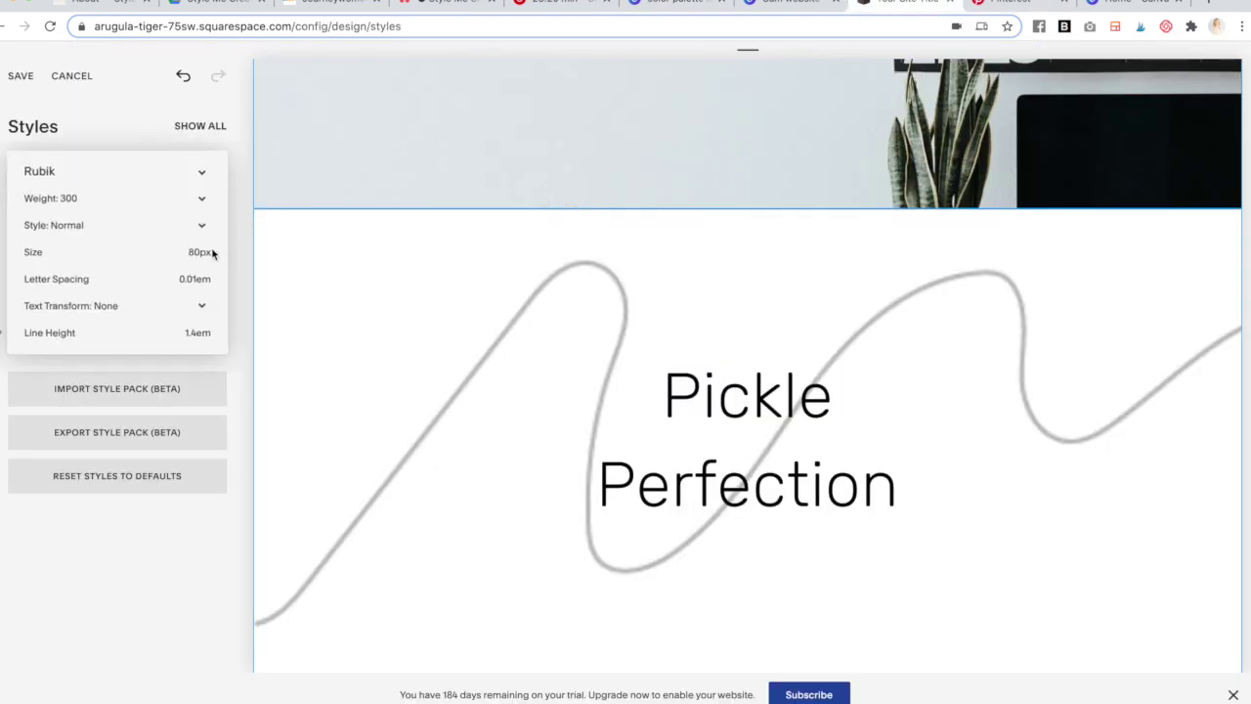
left_click(203, 174)
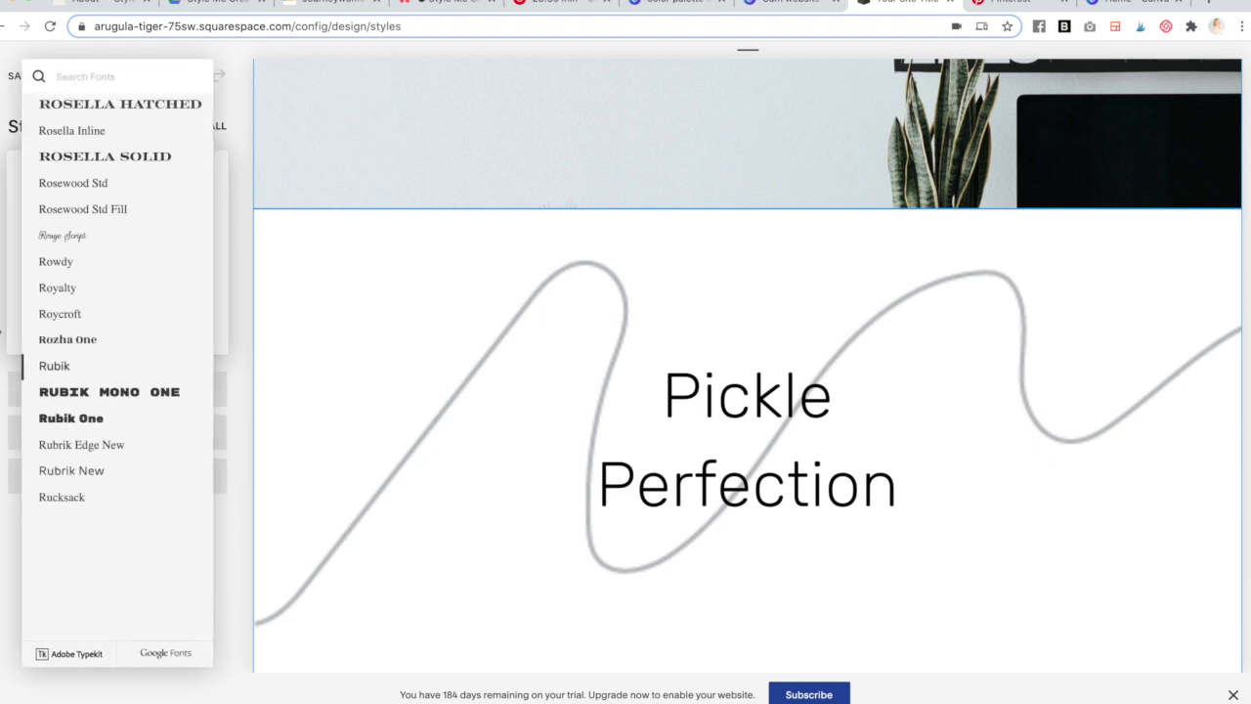
type("shadow")
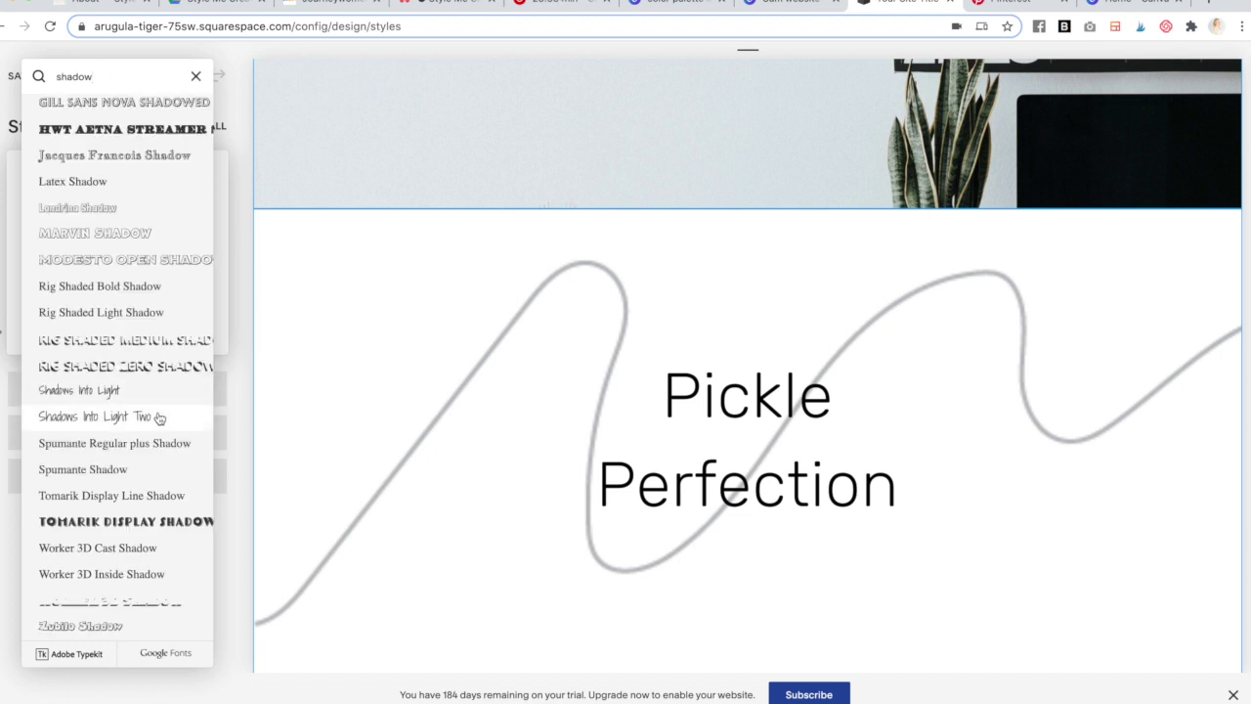
left_click(159, 418)
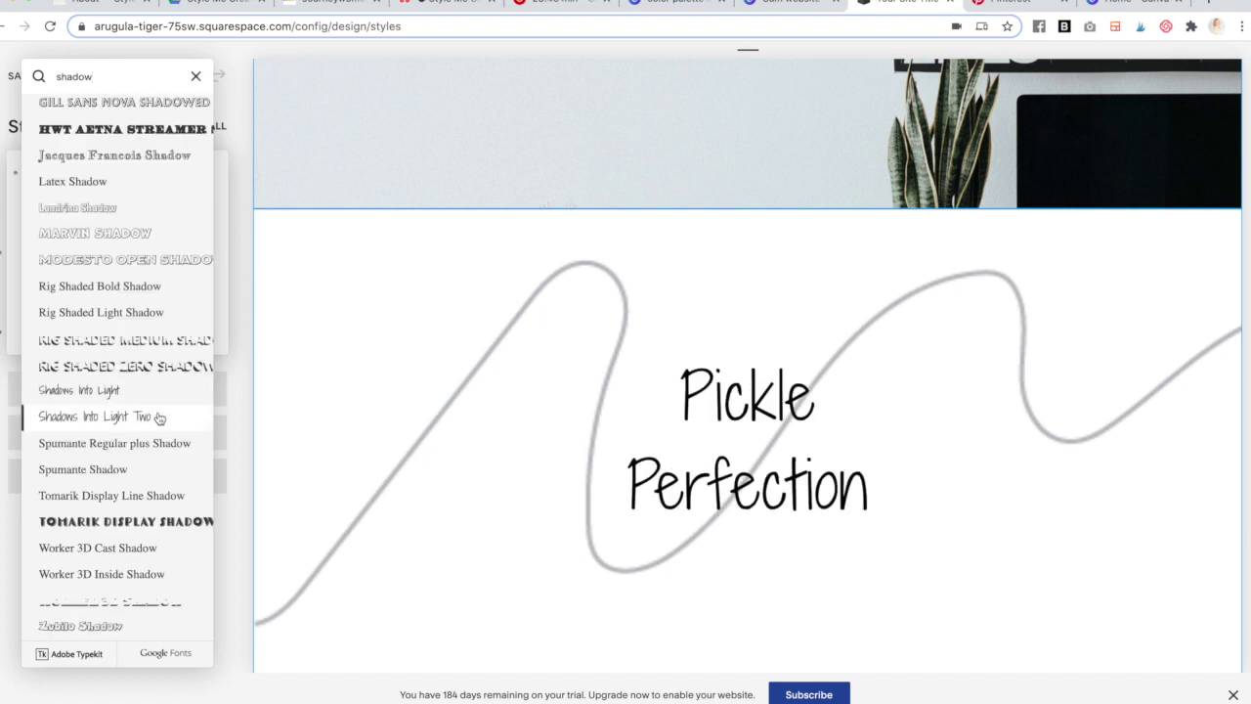
left_click(237, 363)
left_click(27, 83)
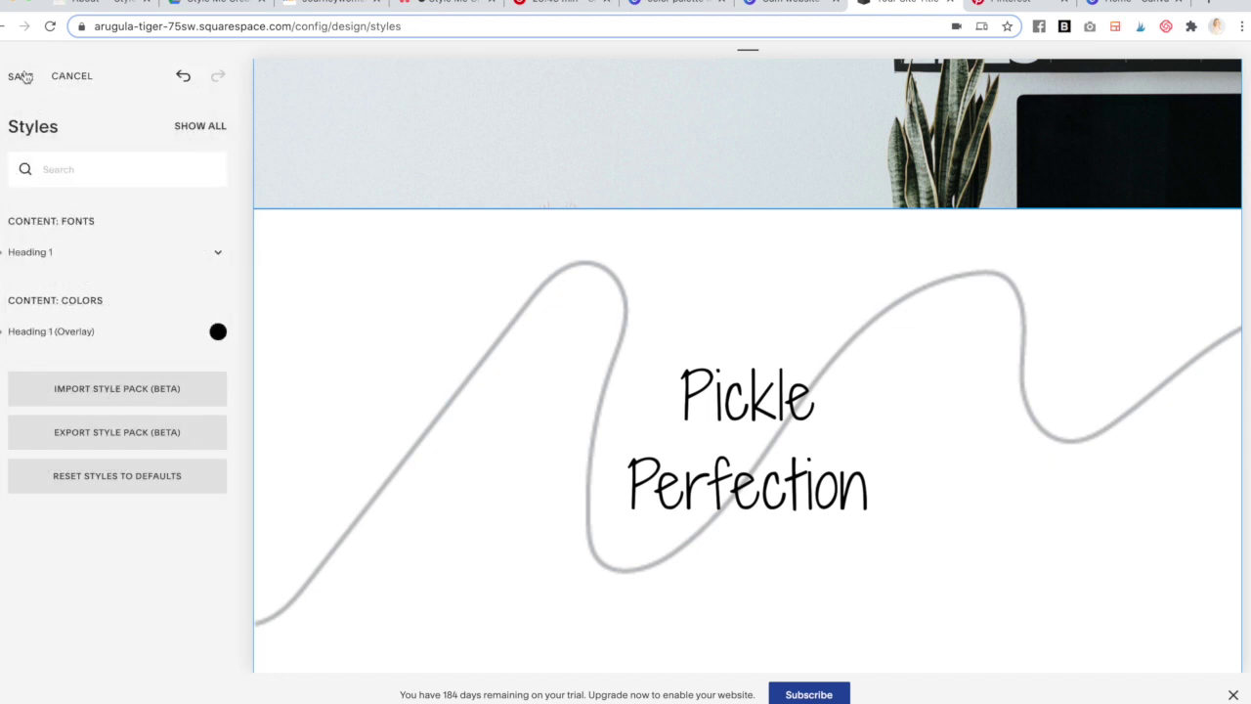
left_click(27, 83)
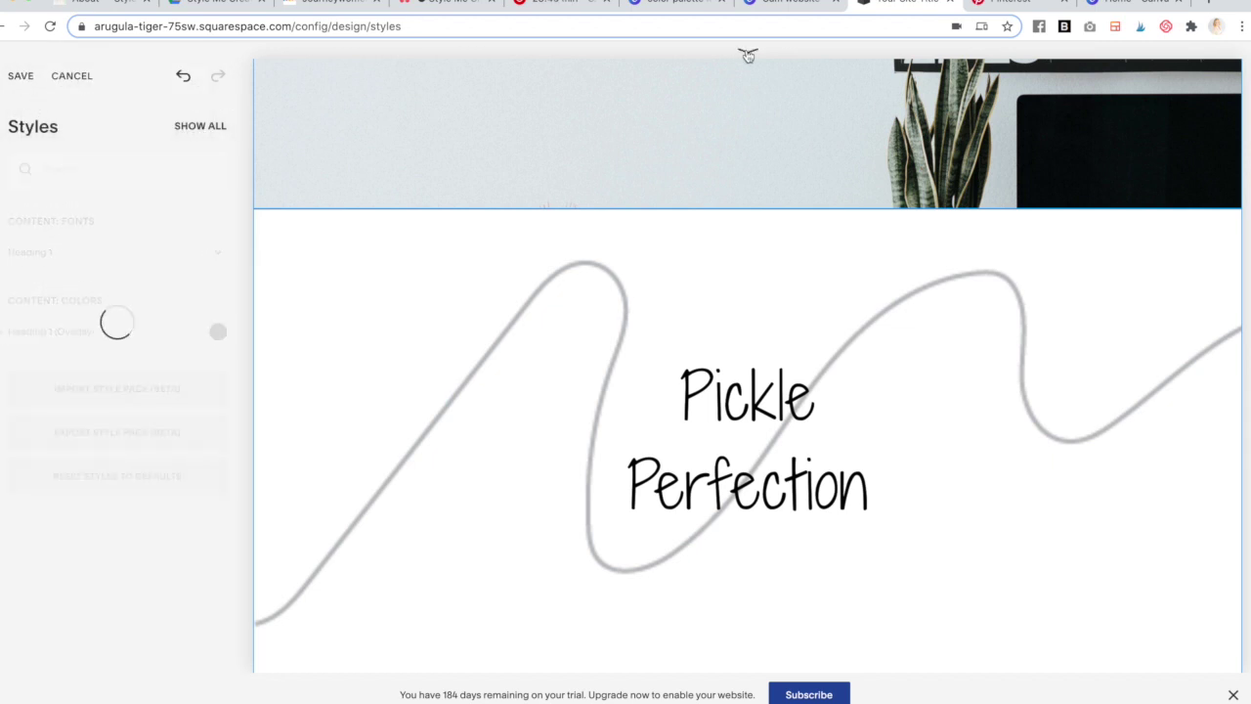
- Reduce the index page's Padding (Overlay Pages) to 81px for the squiggle banner section
left_click(457, 303)
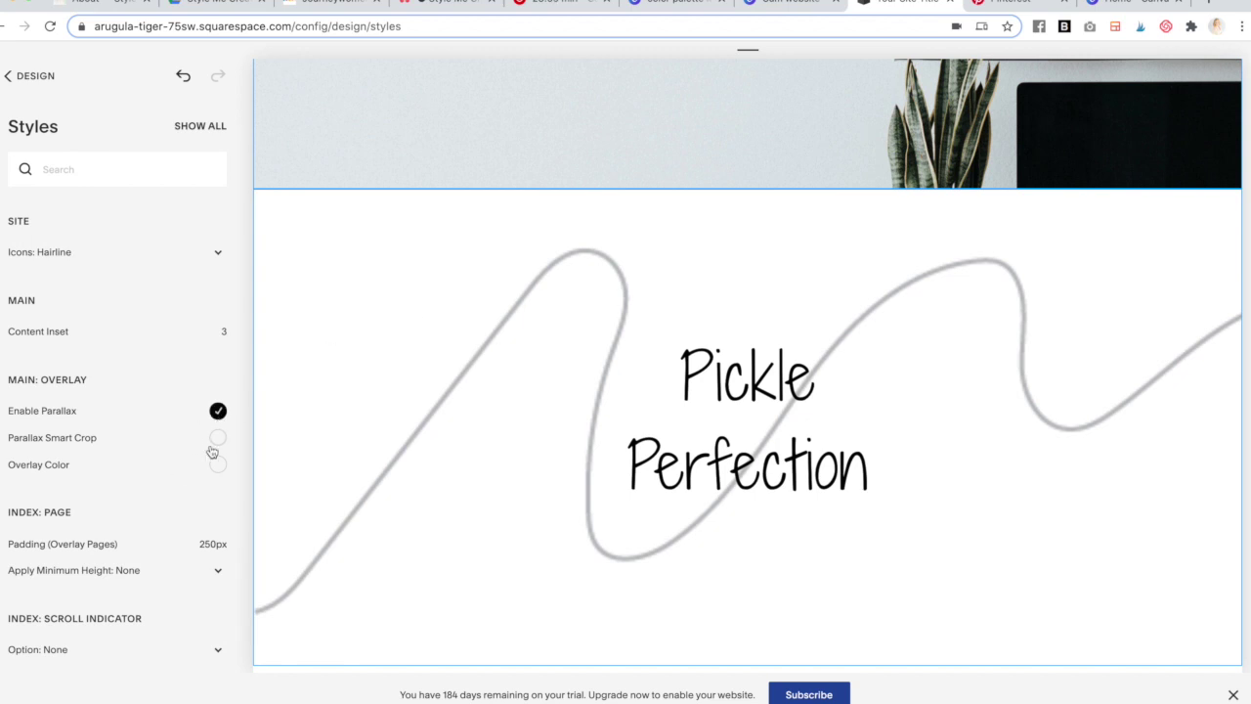
scroll(176, 580, "down", 1)
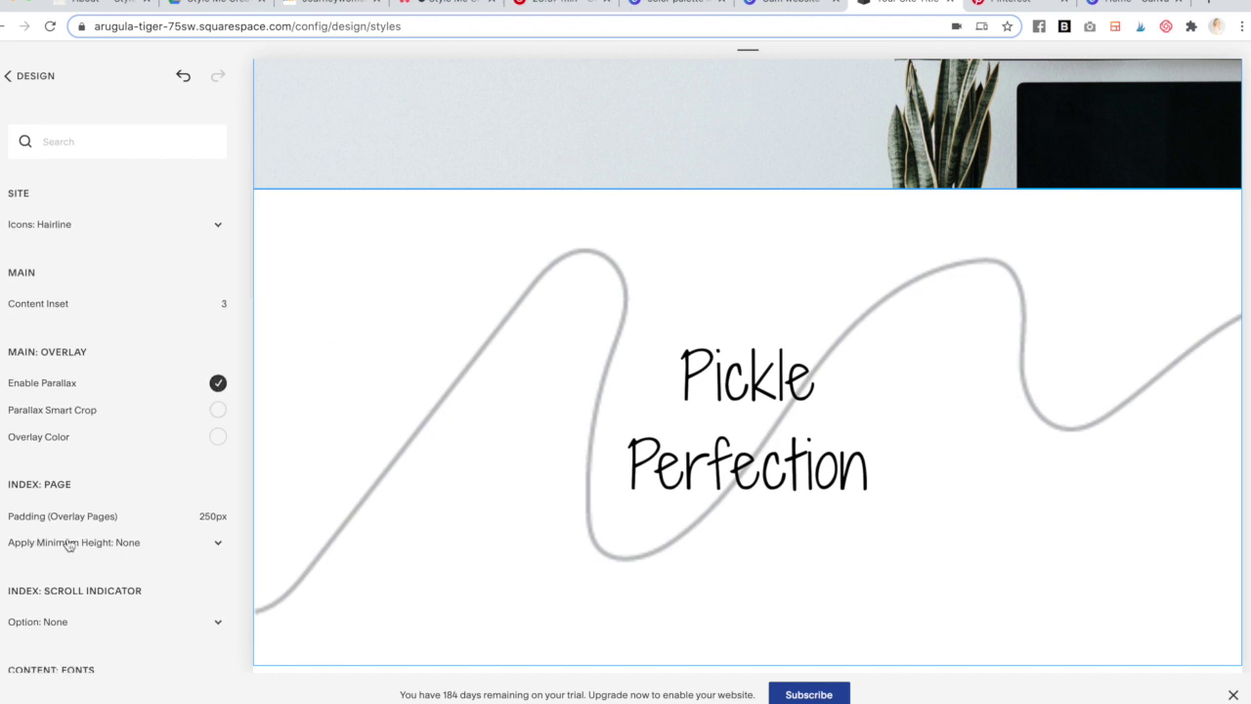
mouse_move(142, 528)
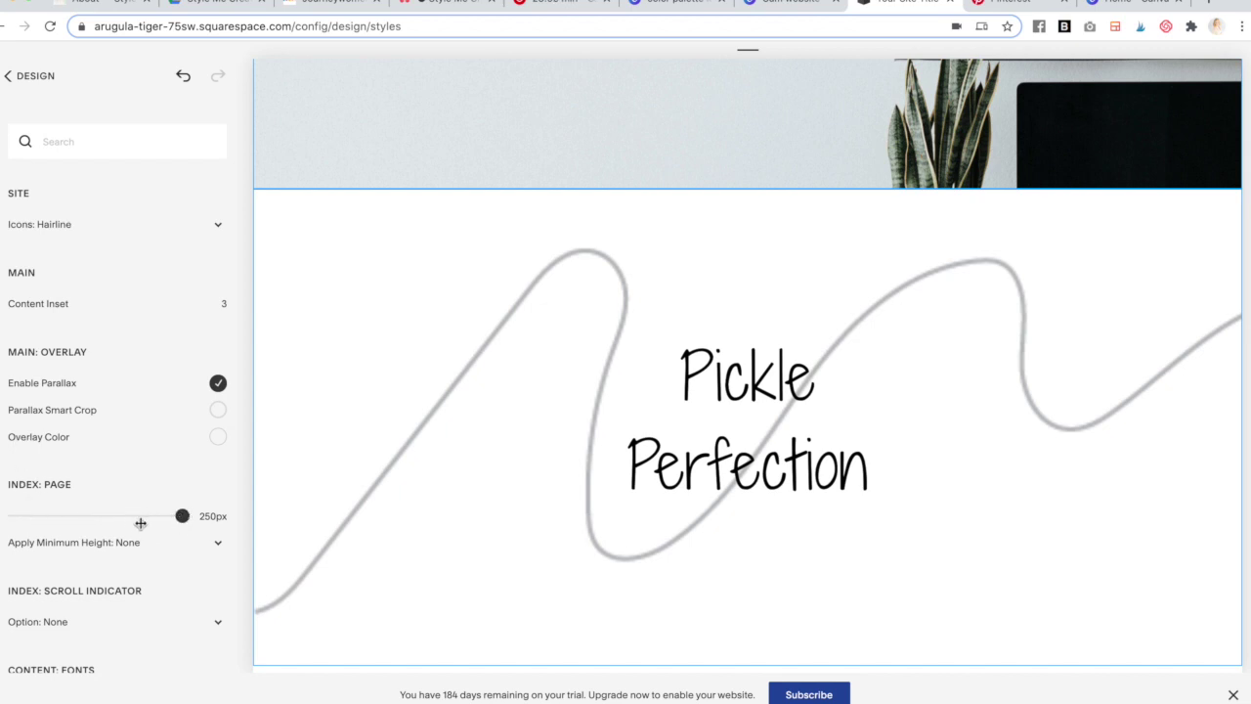
left_click_drag(182, 516, 69, 517)
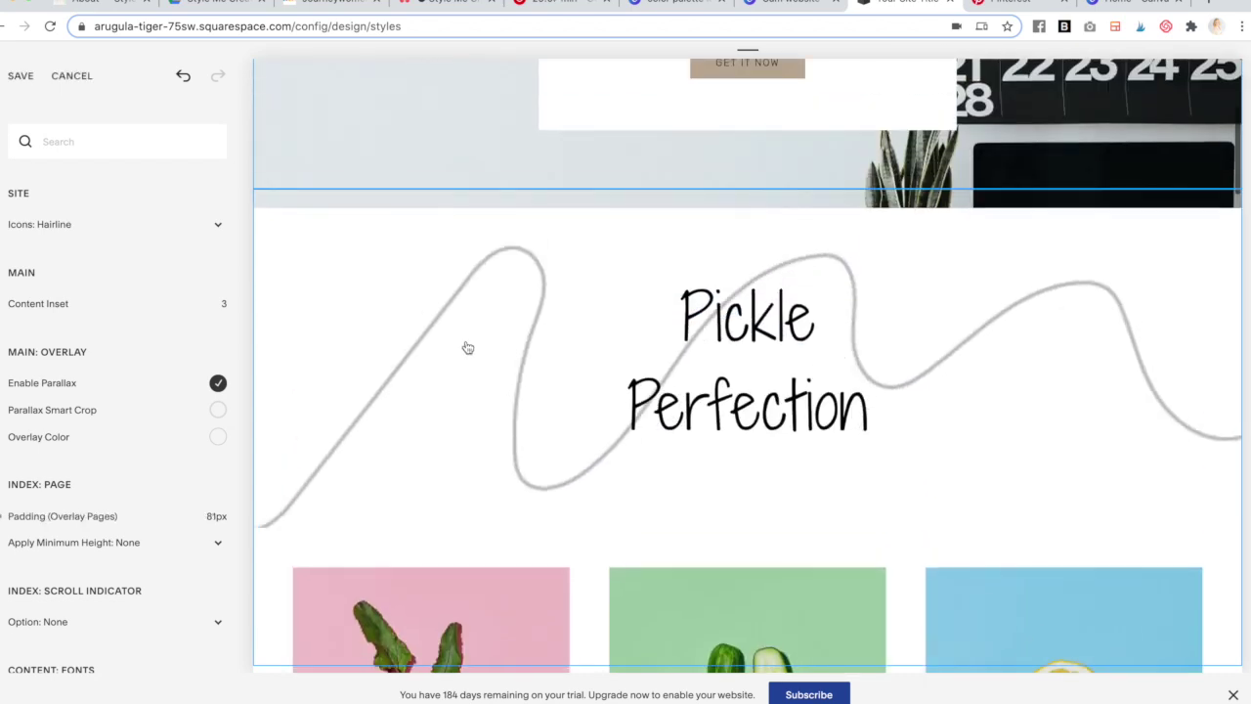
- Set the index page's Padding (Overlay Pages) to 136px and save the site styles
mouse_move(78, 520)
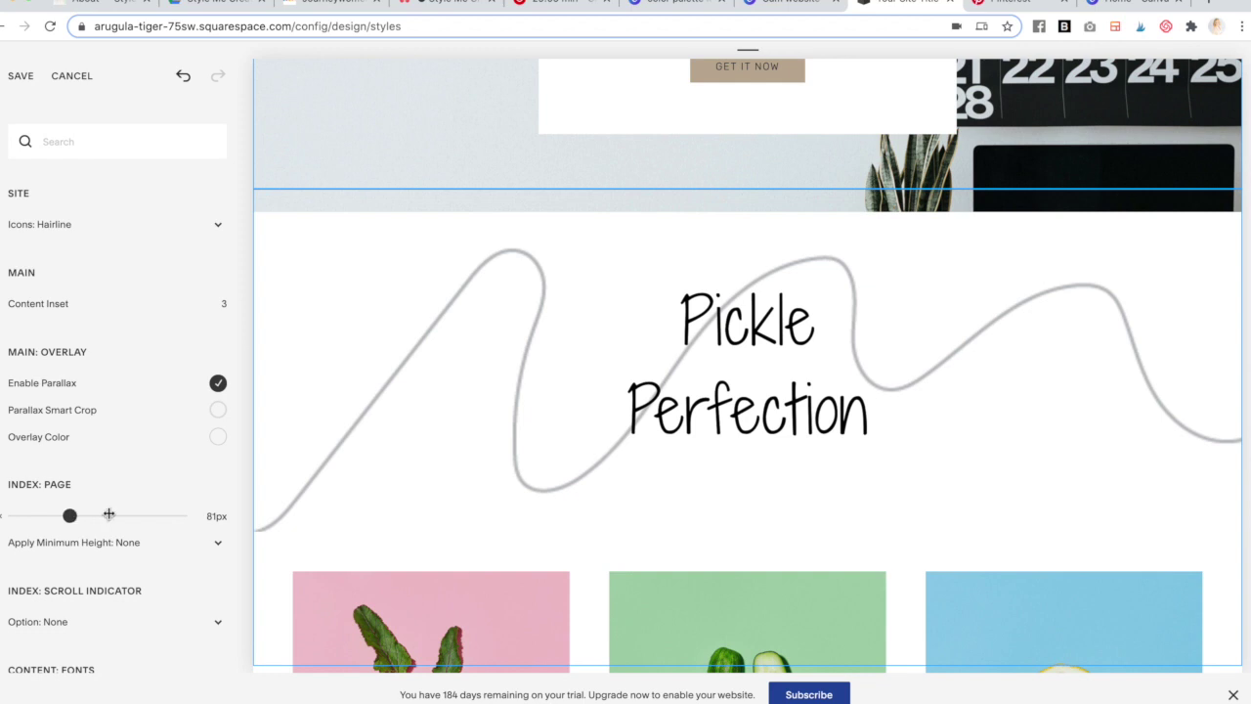
left_click(109, 515)
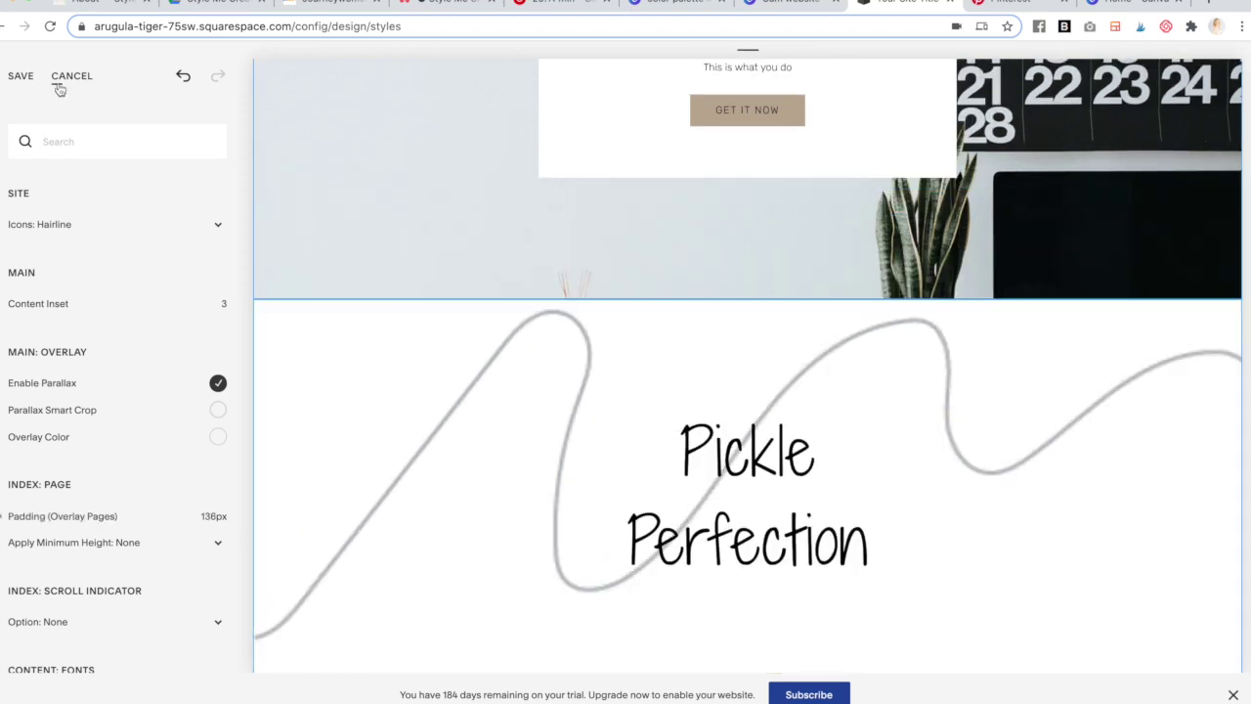
left_click(21, 75)
- Check the next section of the Canva website mockup, and remove the Ingredients Gallery example page from Squarespace's Home index
left_click(790, 3)
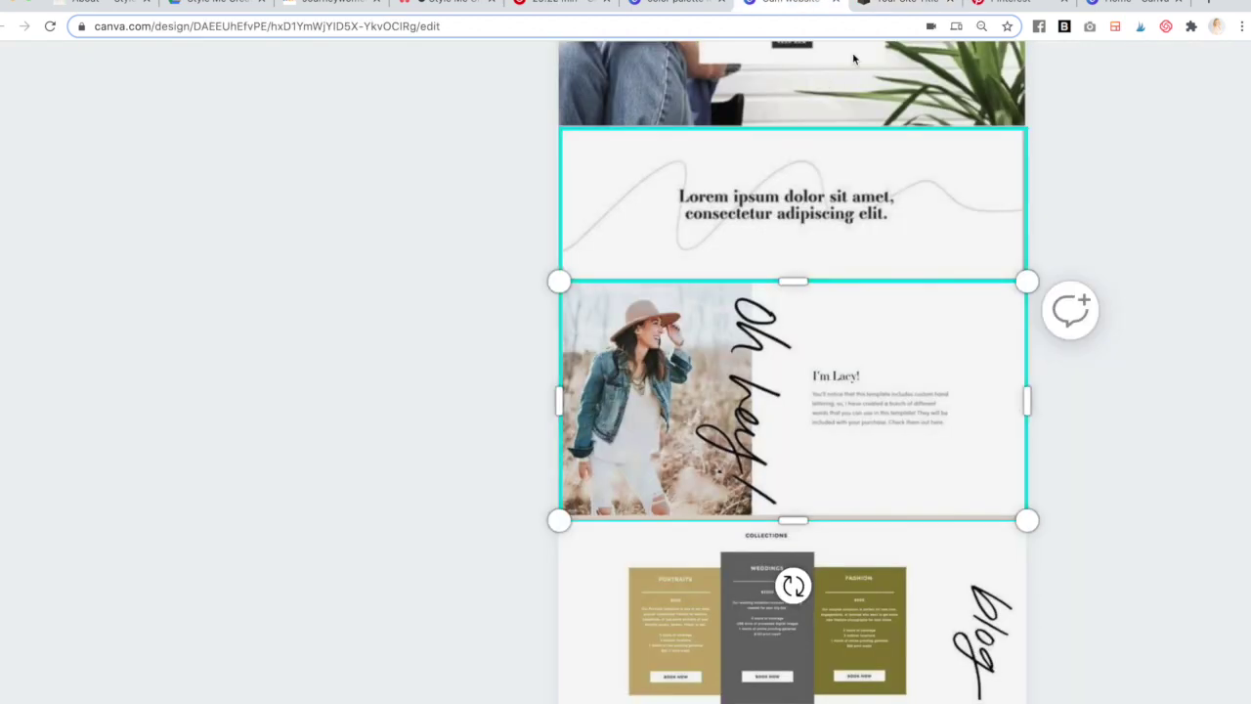
left_click(898, 3)
mouse_move(432, 191)
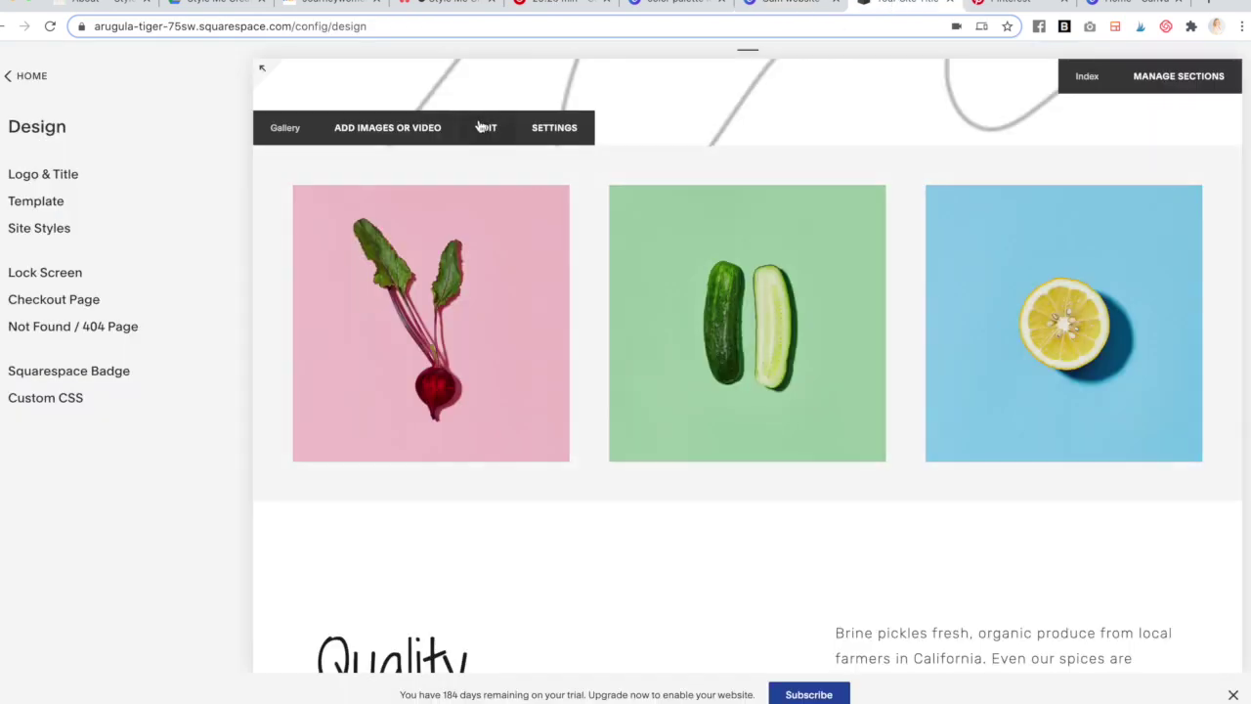
left_click(484, 128)
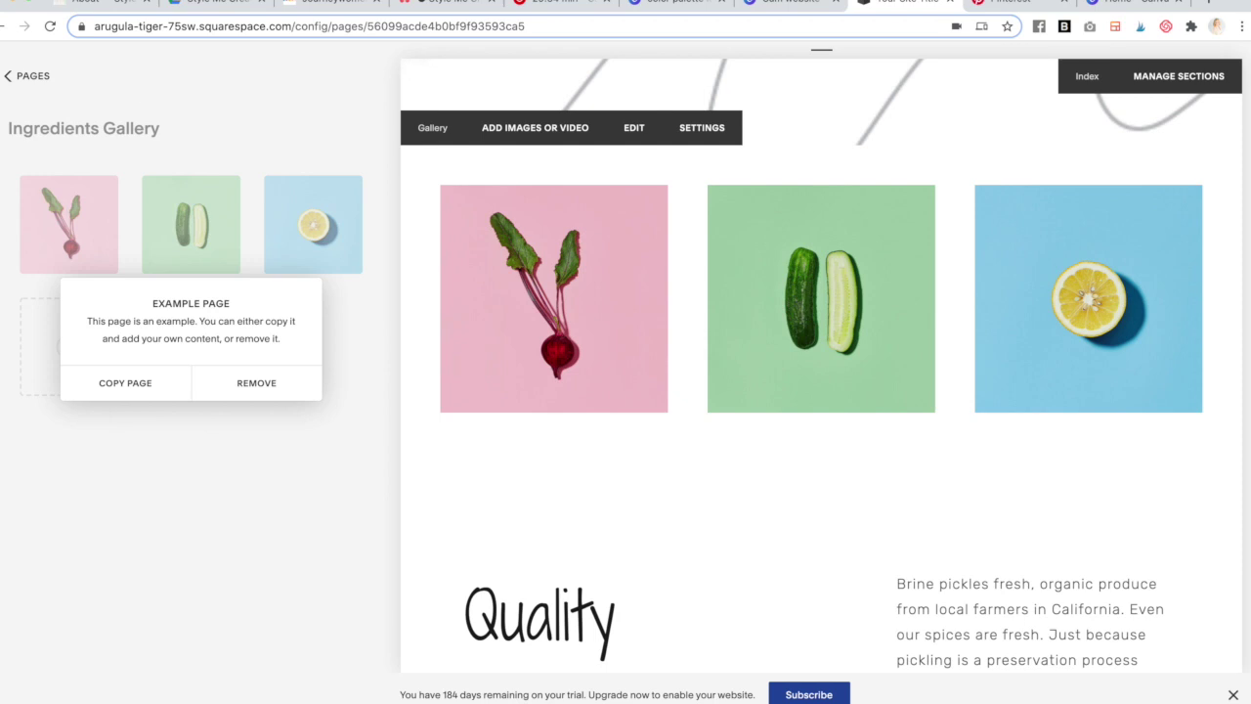
left_click(9, 80)
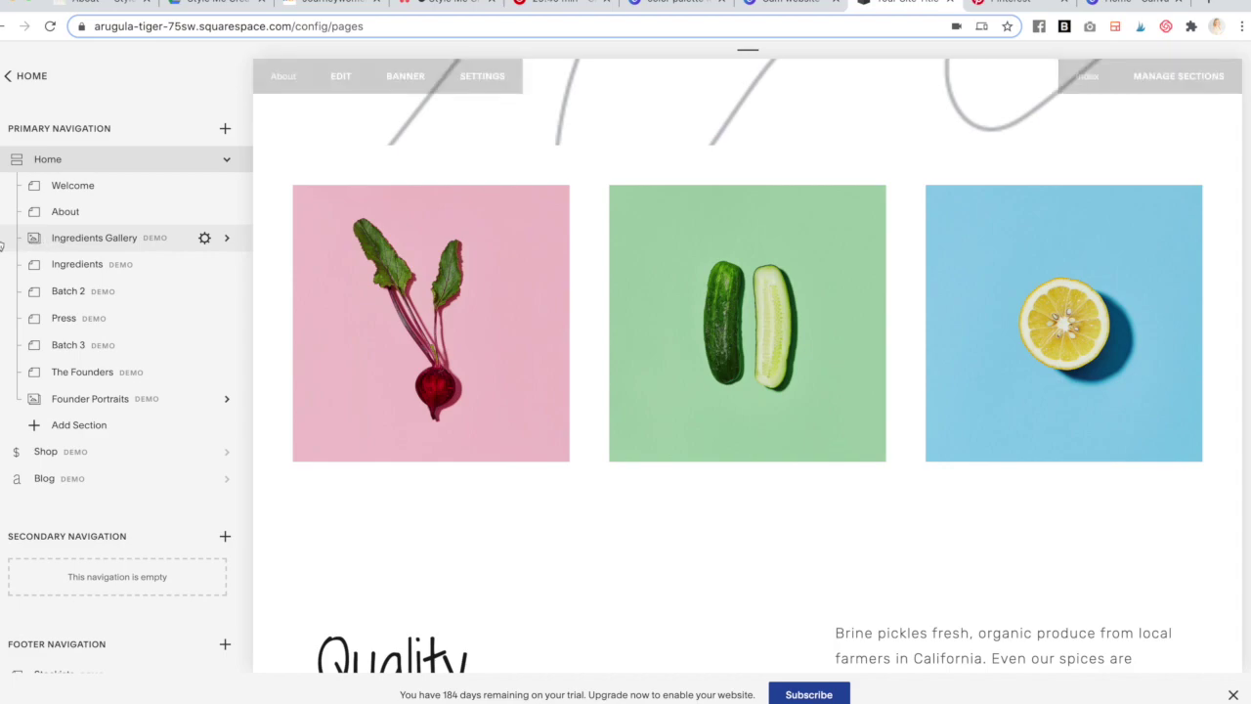
left_click(115, 419)
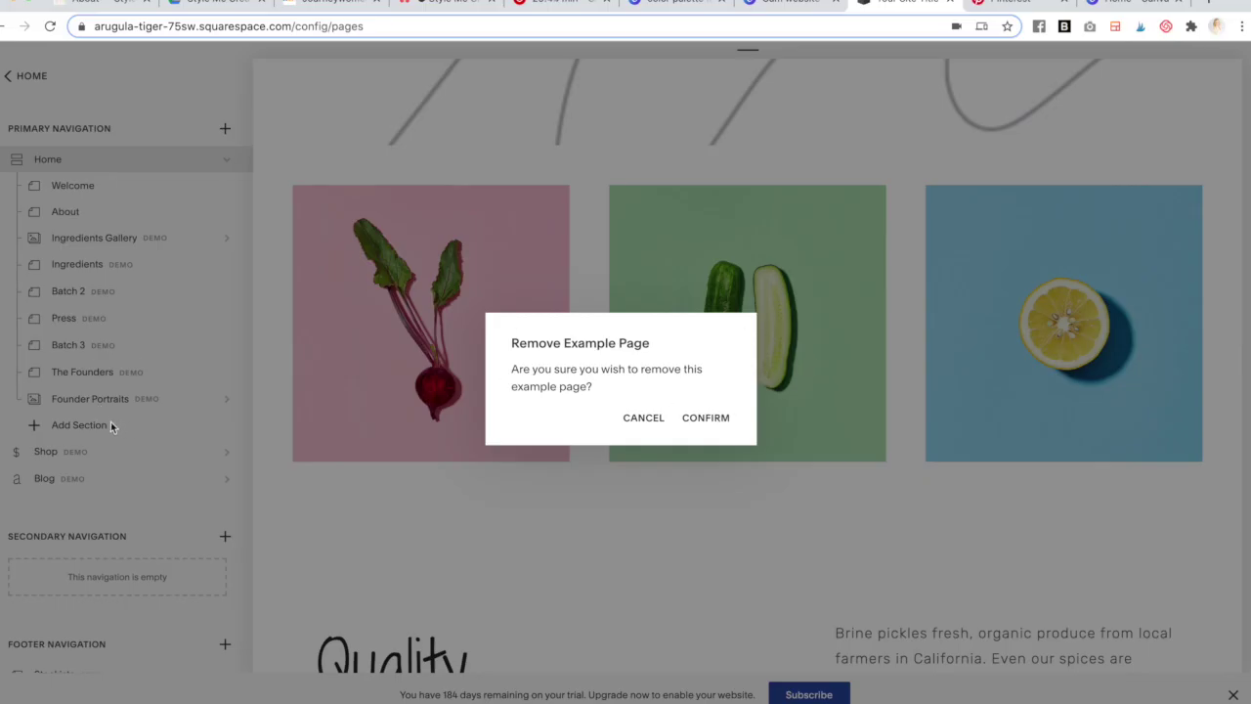
key("Return")
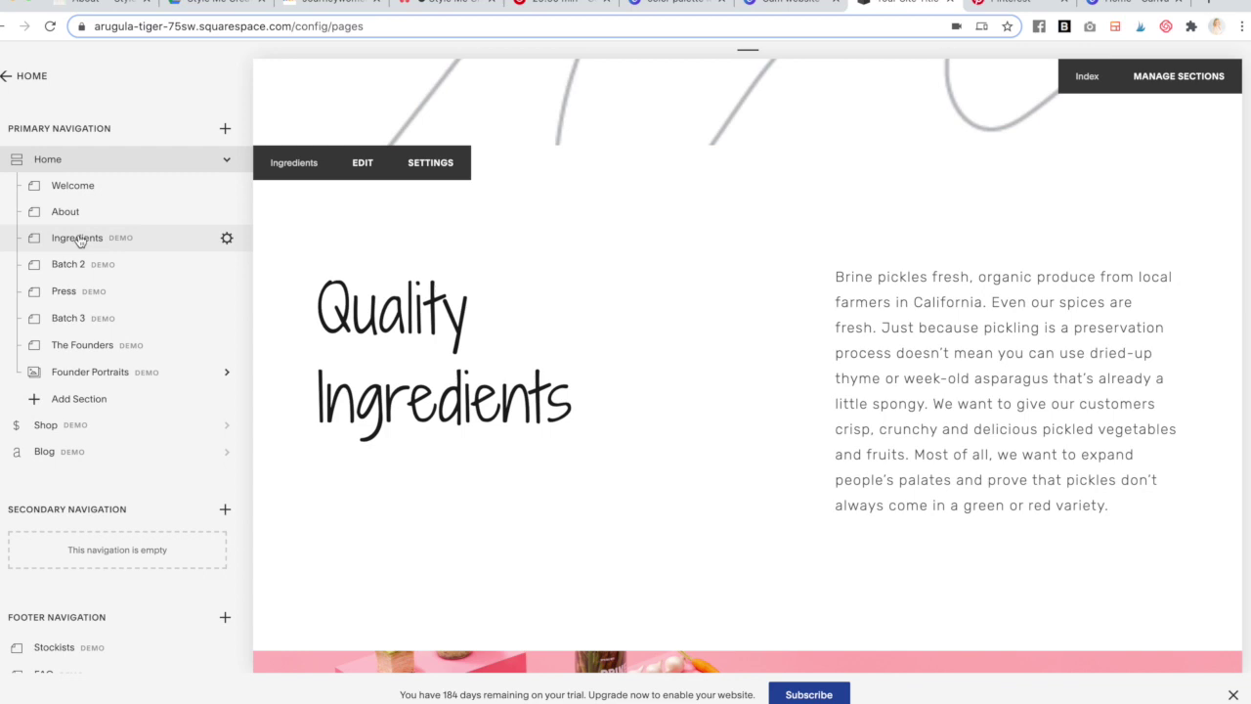
- In the Ingredients section, delete the "Quality Ingredients" text block and add an image block to the left of the paragraph
left_click(80, 241)
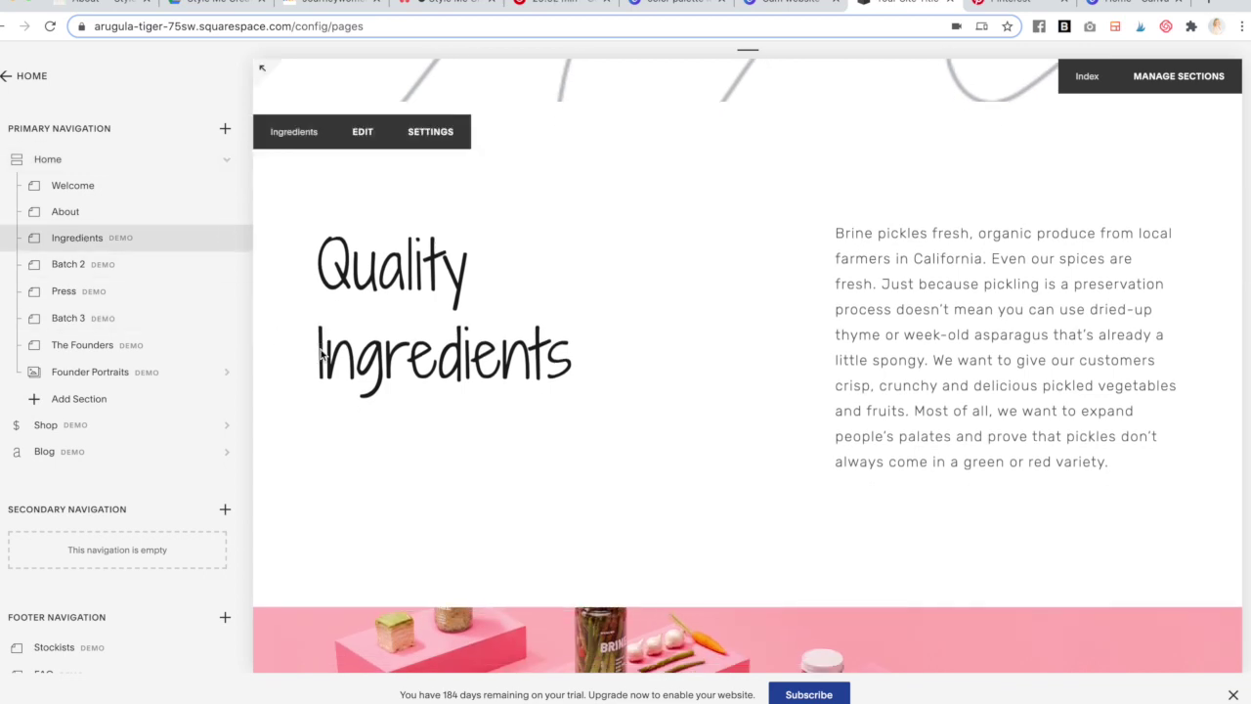
scroll(743, 307, "up", 1)
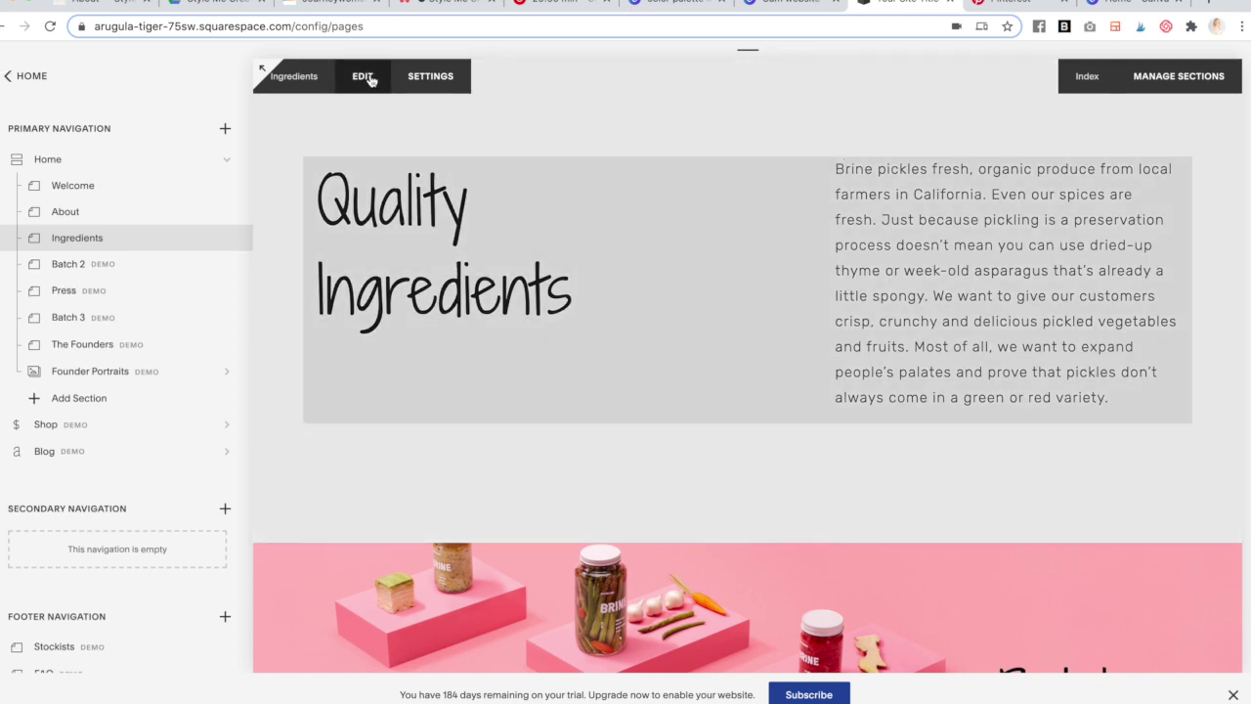
left_click(369, 78)
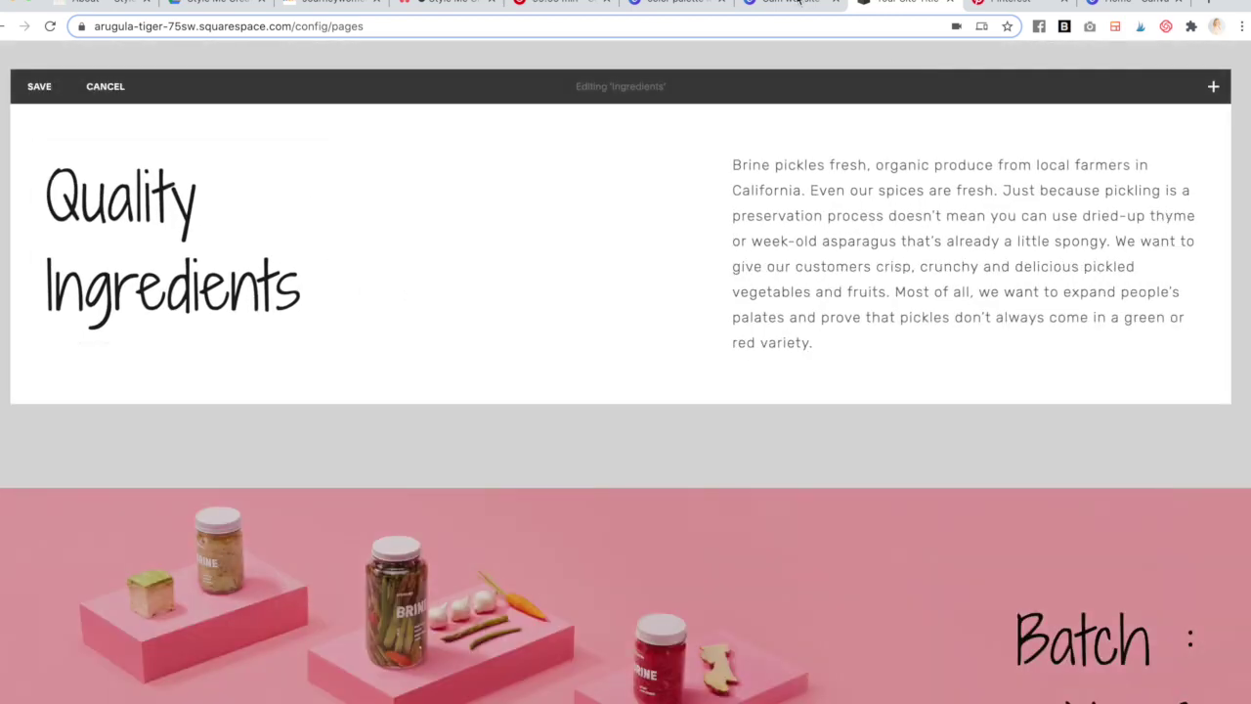
left_click(402, 159)
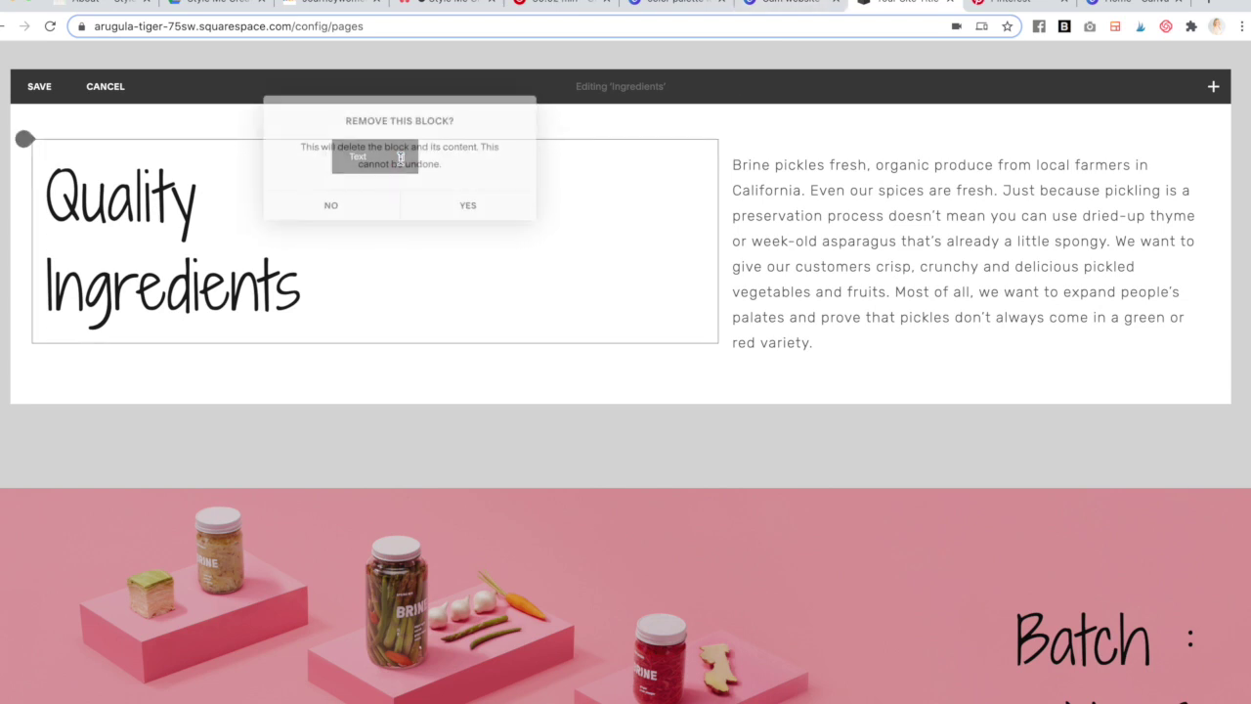
left_click(470, 207)
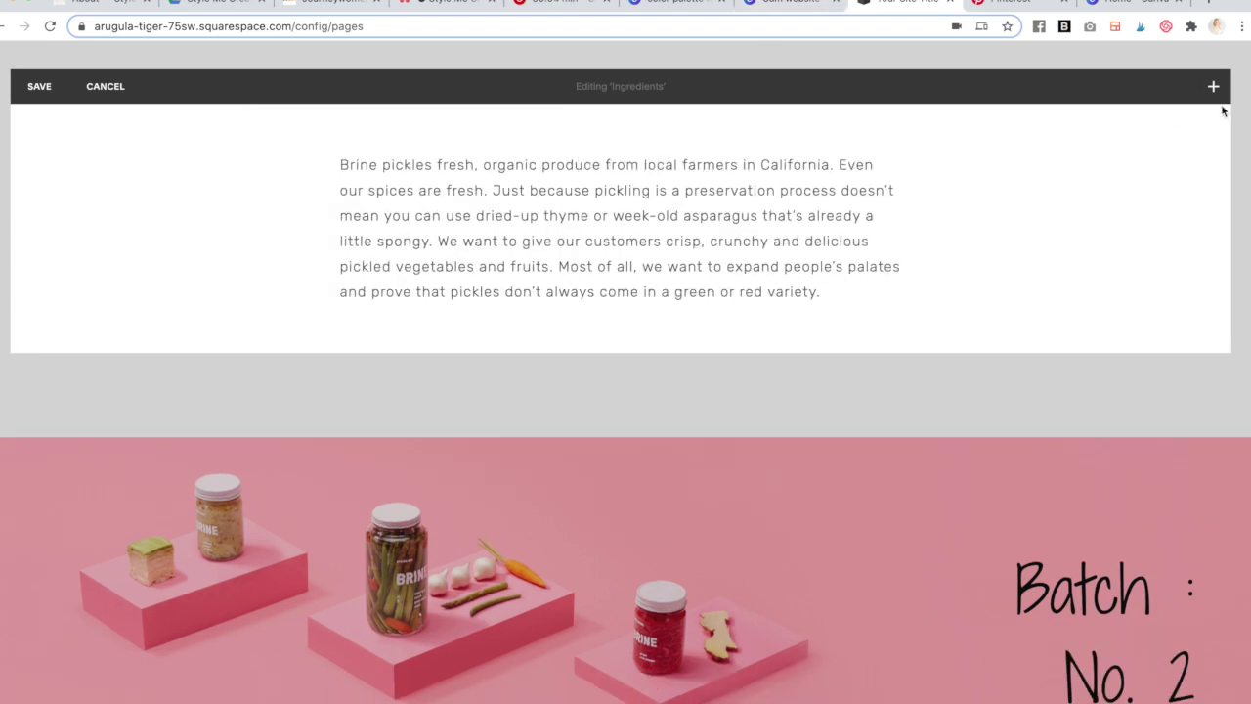
left_click(1213, 90)
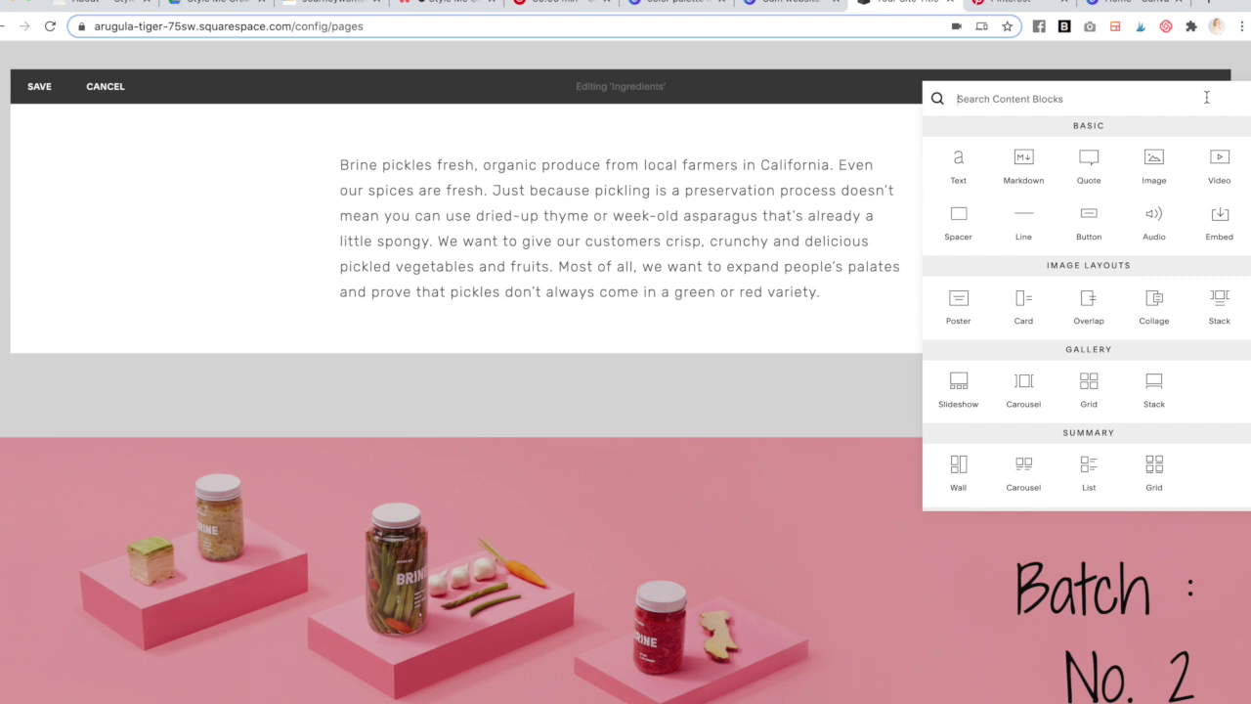
left_click_drag(1155, 162, 300, 205)
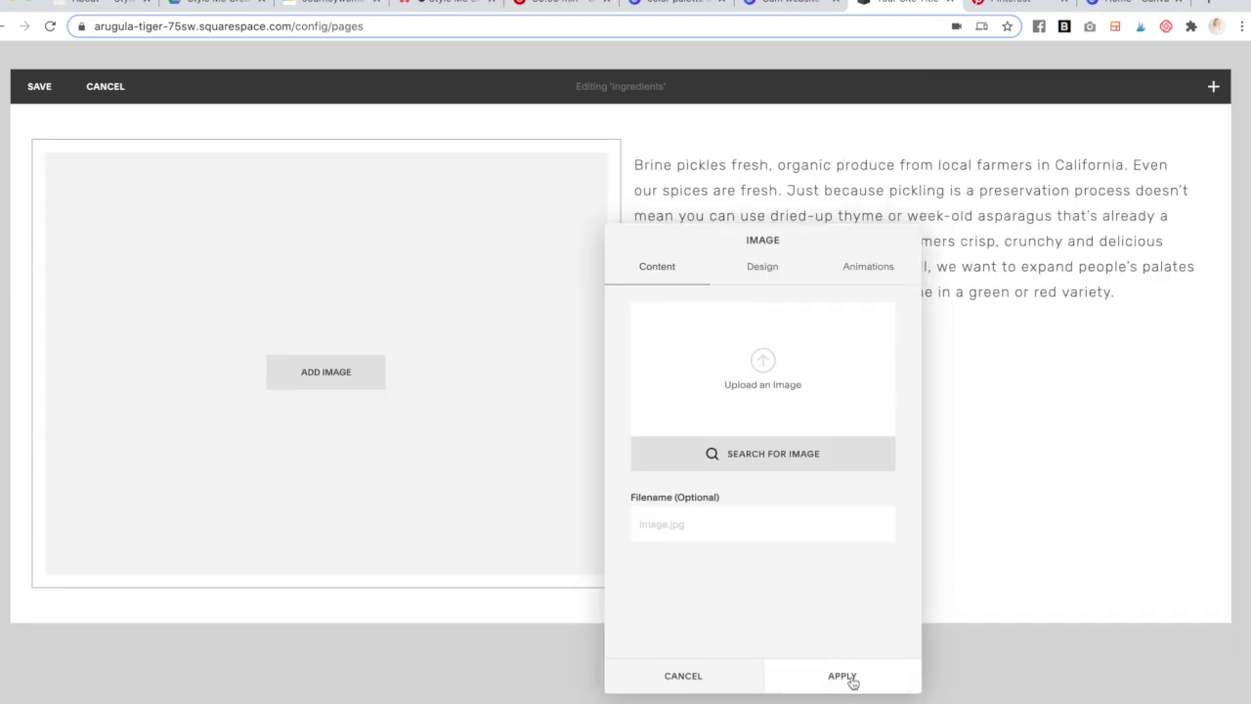
- Switch to the Canva home page and create a new design with custom dimensions of 6 × 5 in
left_click(1129, 2)
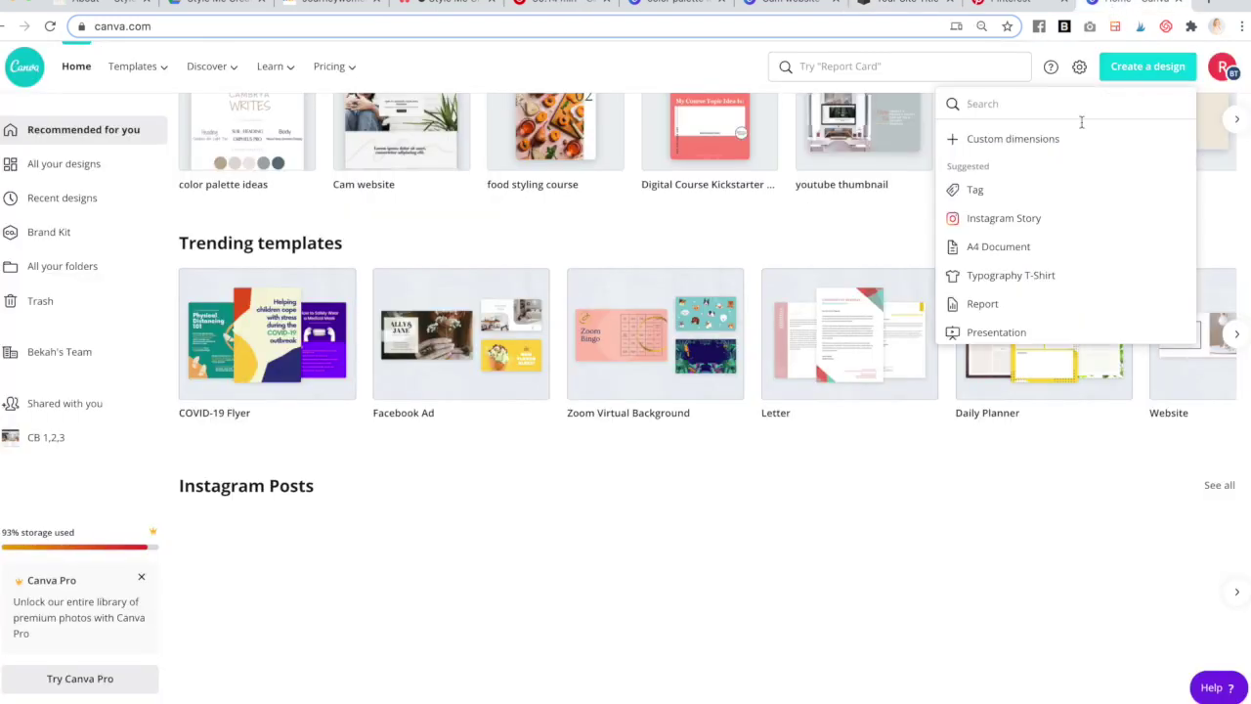
left_click(1060, 141)
left_click(1152, 152)
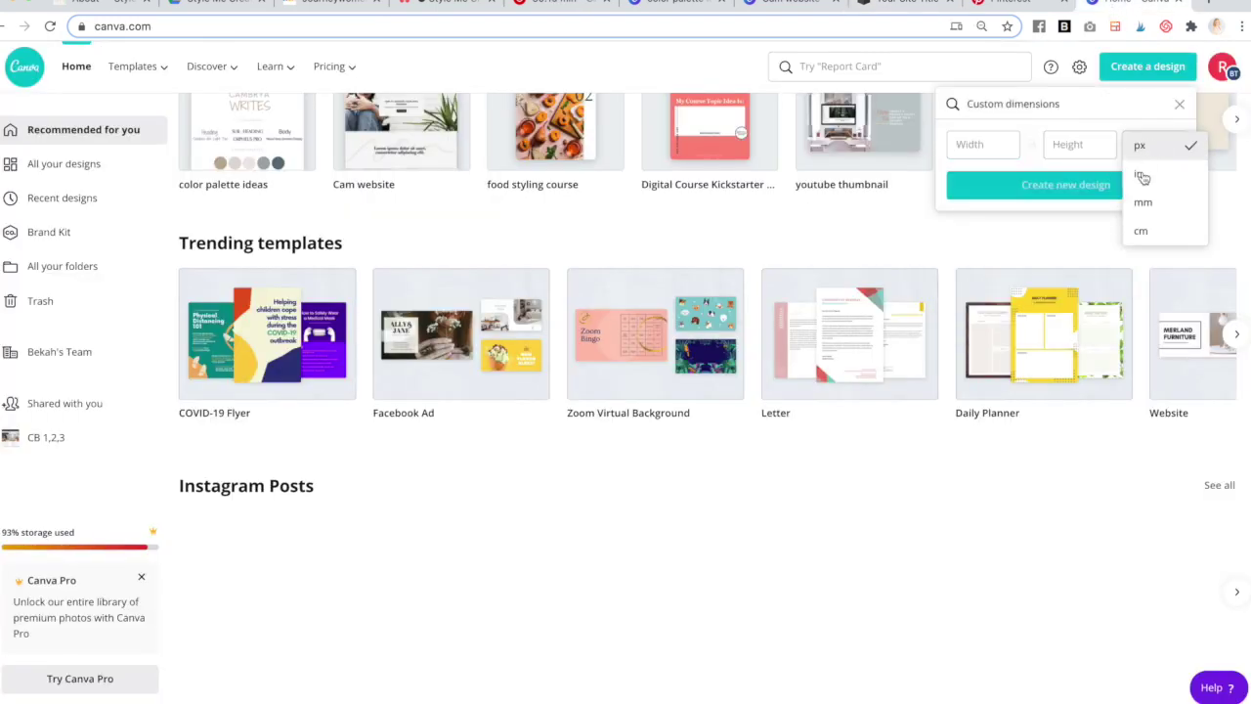
left_click(1142, 190)
left_click(997, 142)
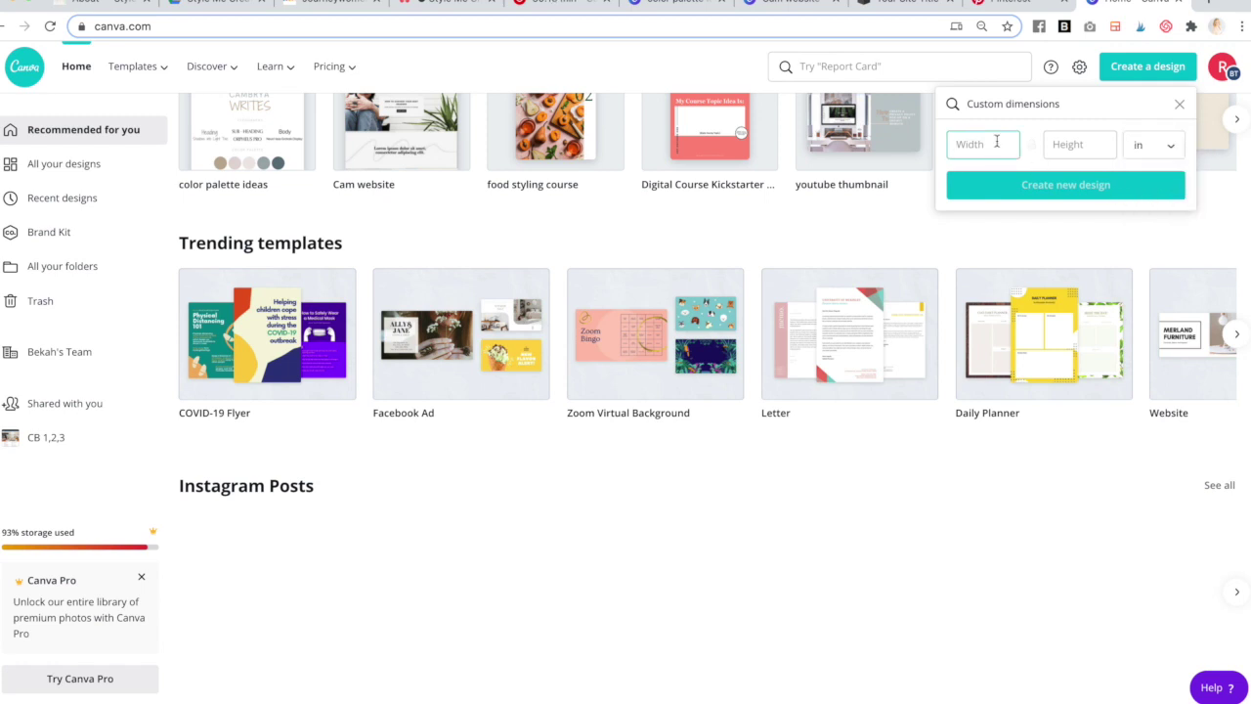
type("6")
left_click(1075, 143)
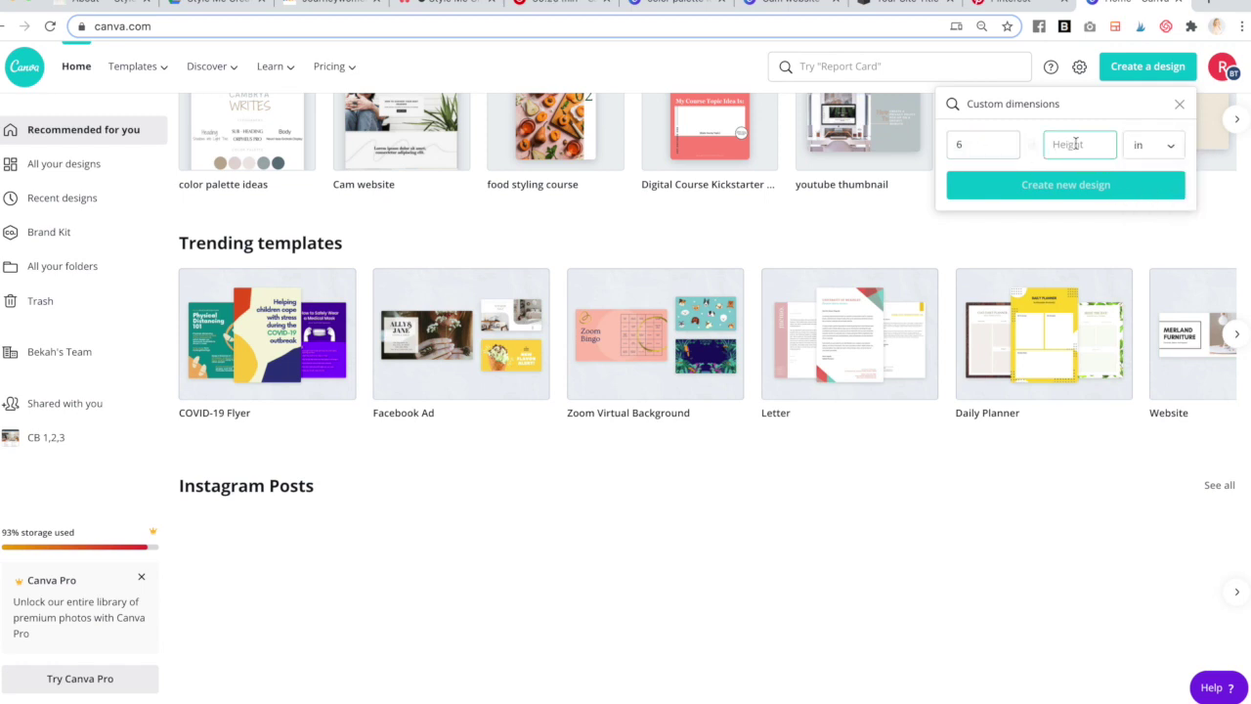
type("5")
left_click(1061, 188)
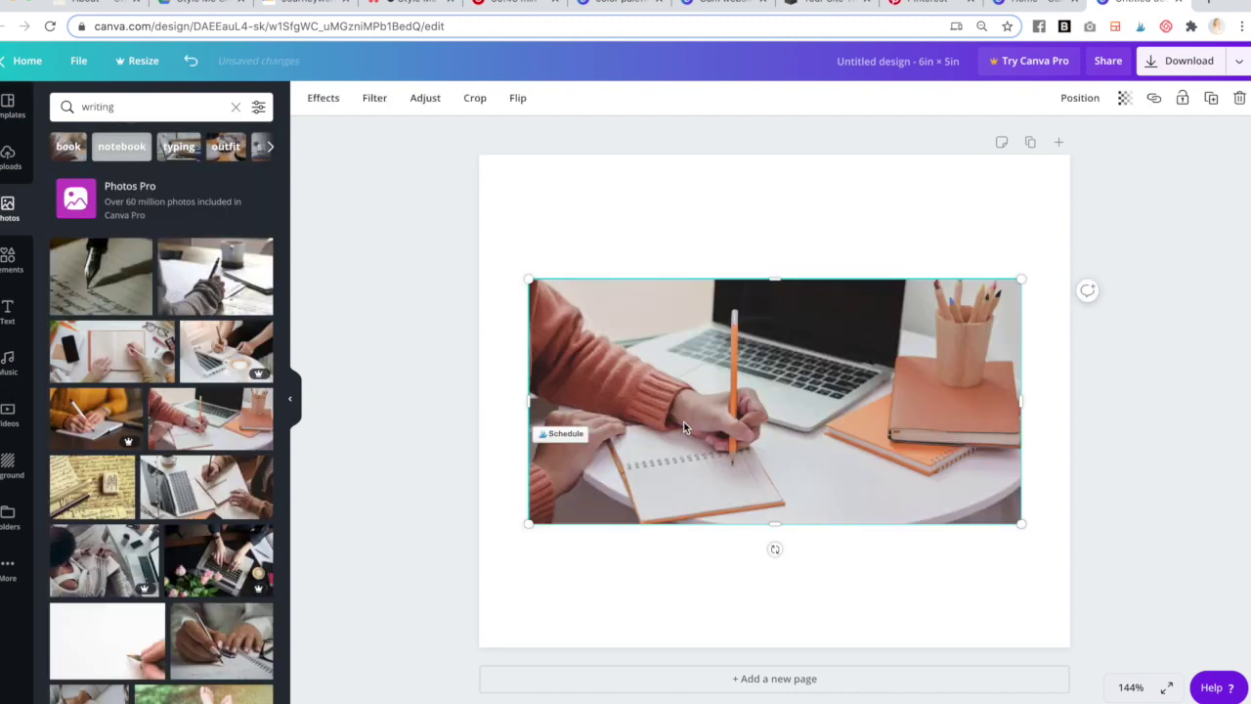
- Place the writing photo in the page's upper-left corner and extend it to full page height, leaving a blank strip along the right edge
left_click_drag(683, 421, 645, 315)
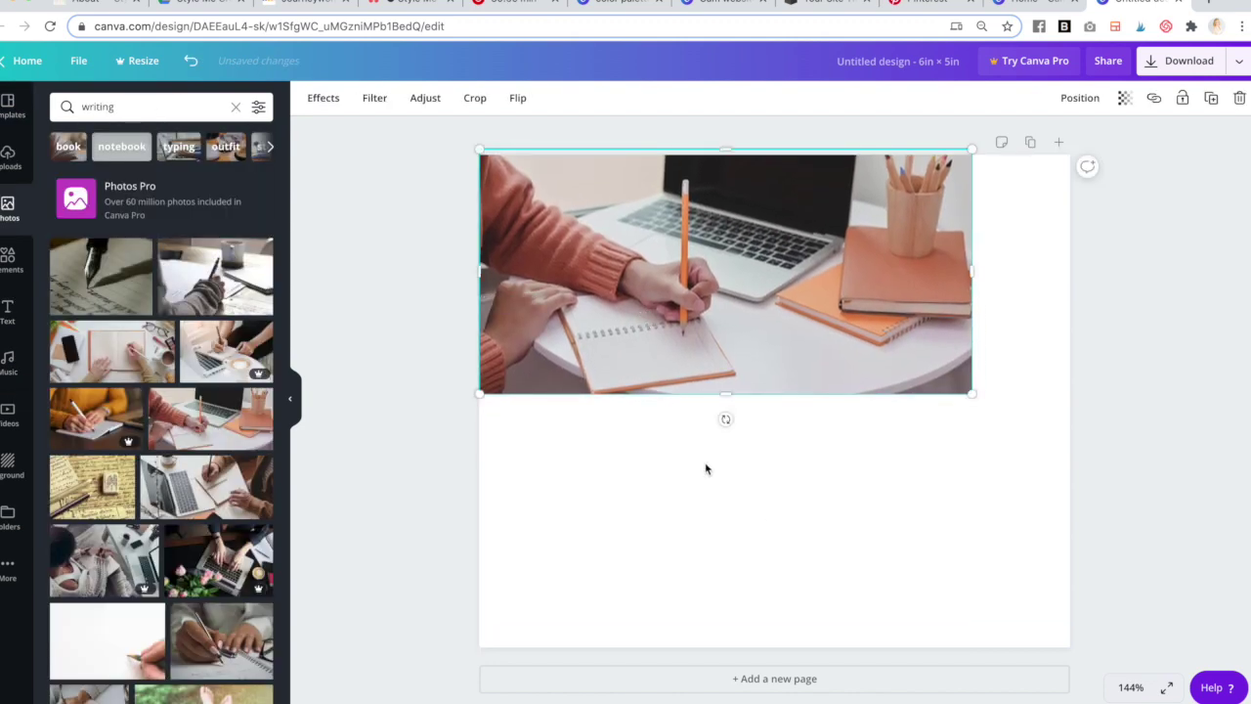
left_click_drag(726, 400, 725, 646)
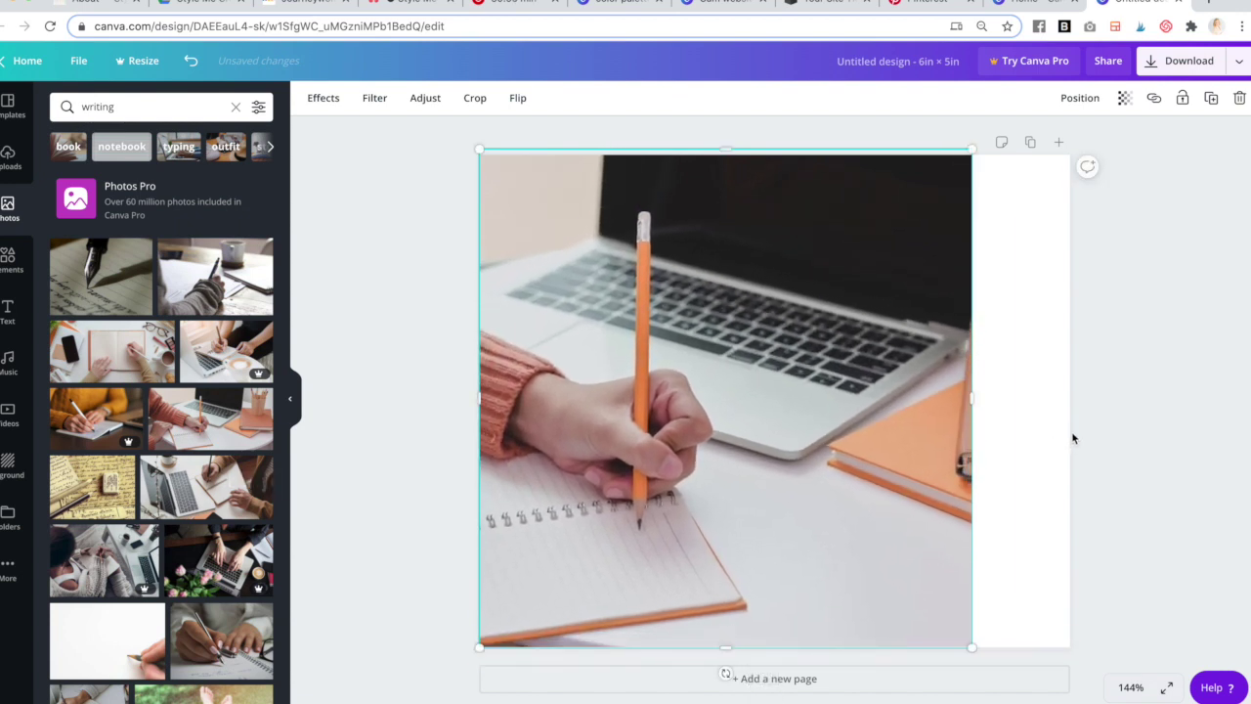
left_click(1073, 436)
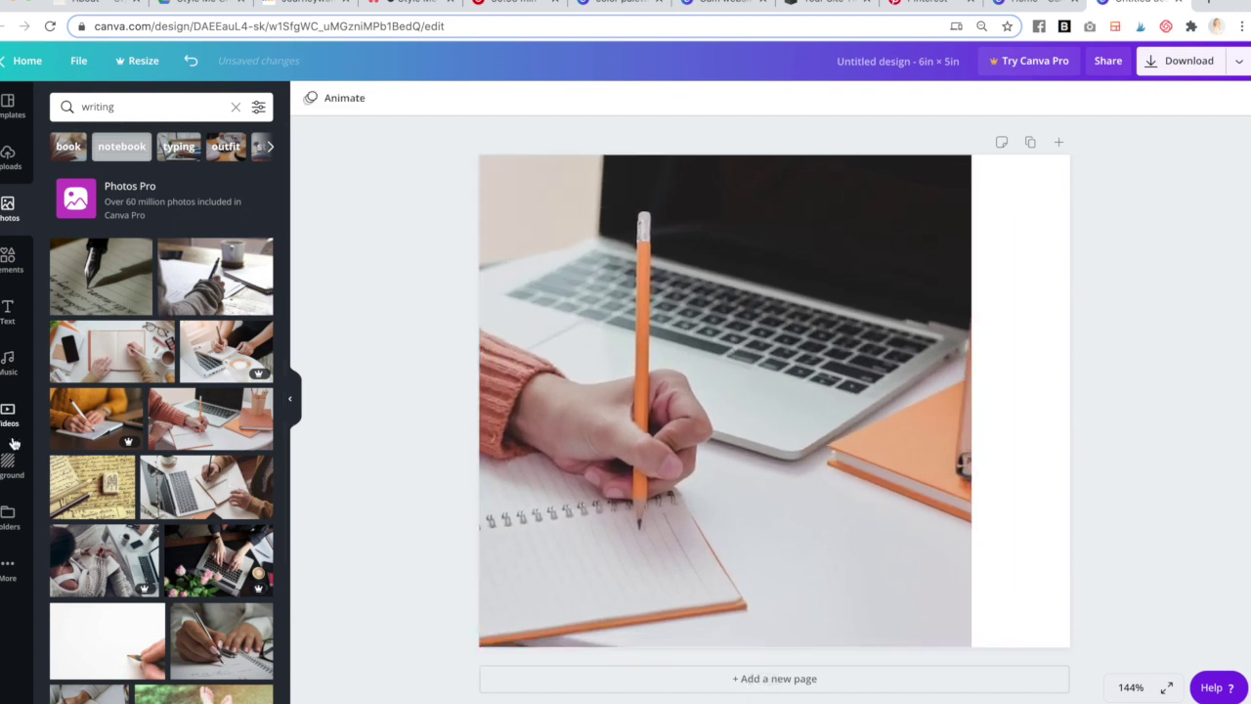
- Add a heading, set its font to Shadows Into Light Two, and rotate it to read vertically downward
left_click(9, 308)
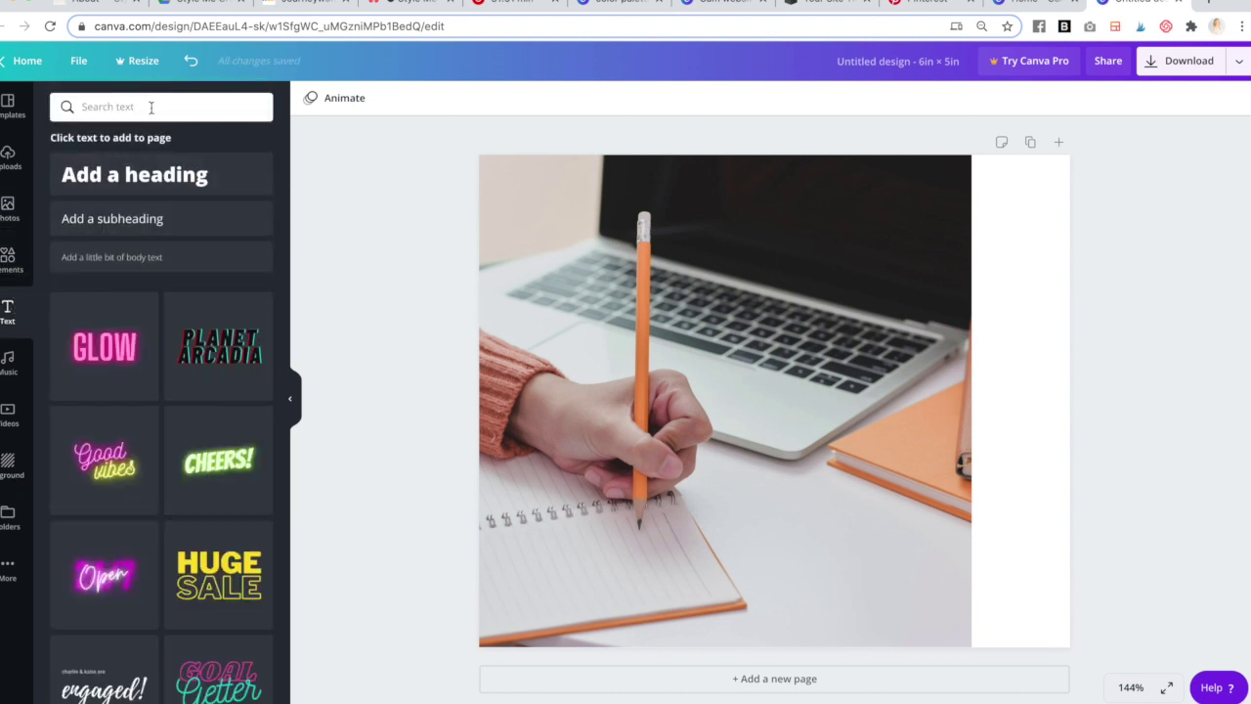
left_click(152, 173)
left_click(361, 102)
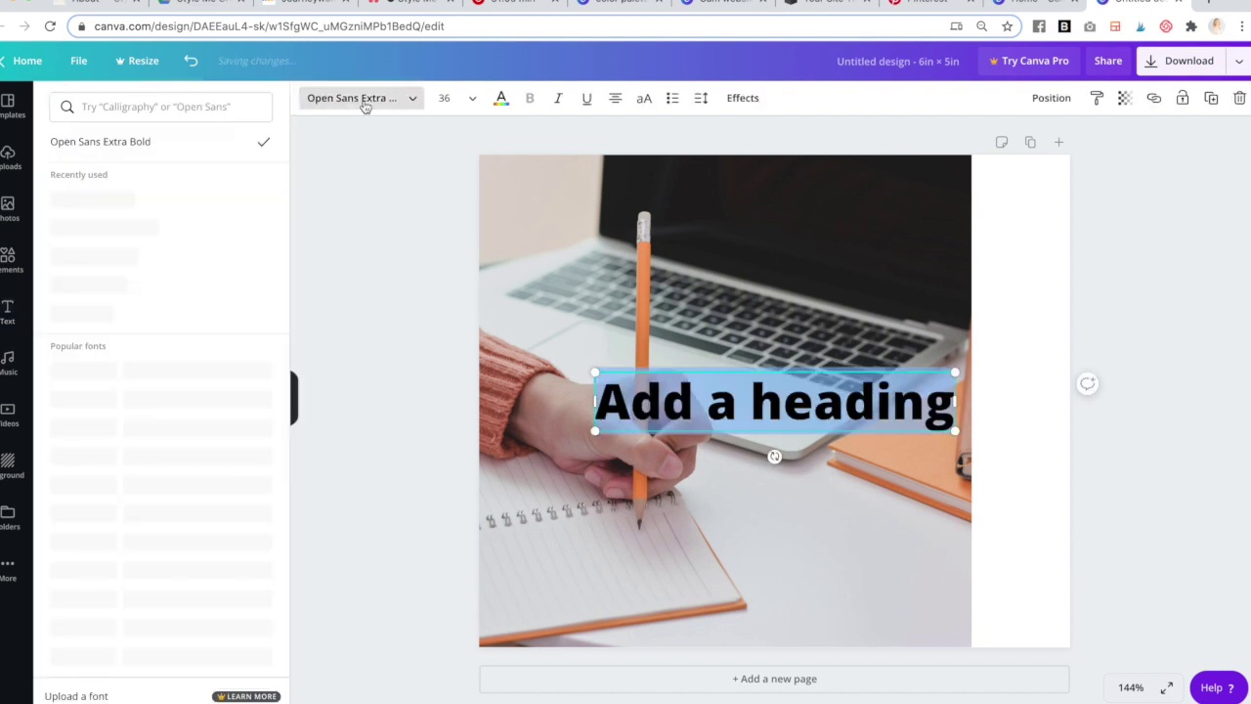
left_click(156, 107)
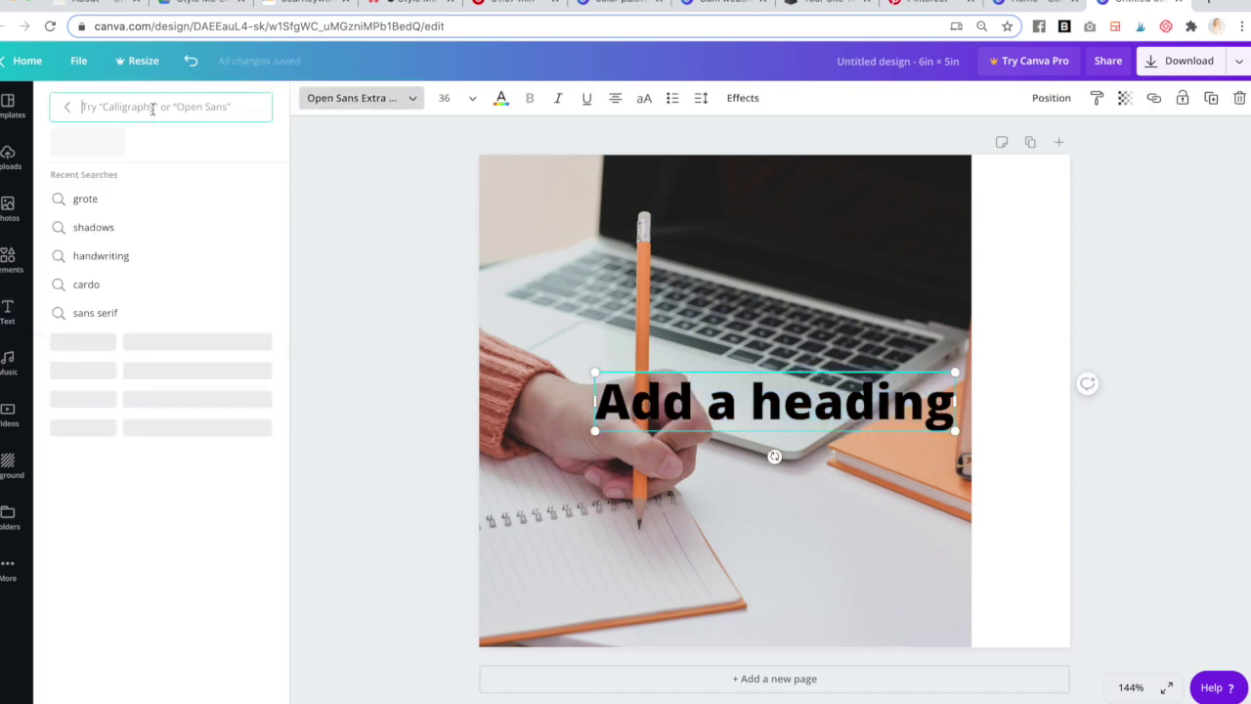
type("shad")
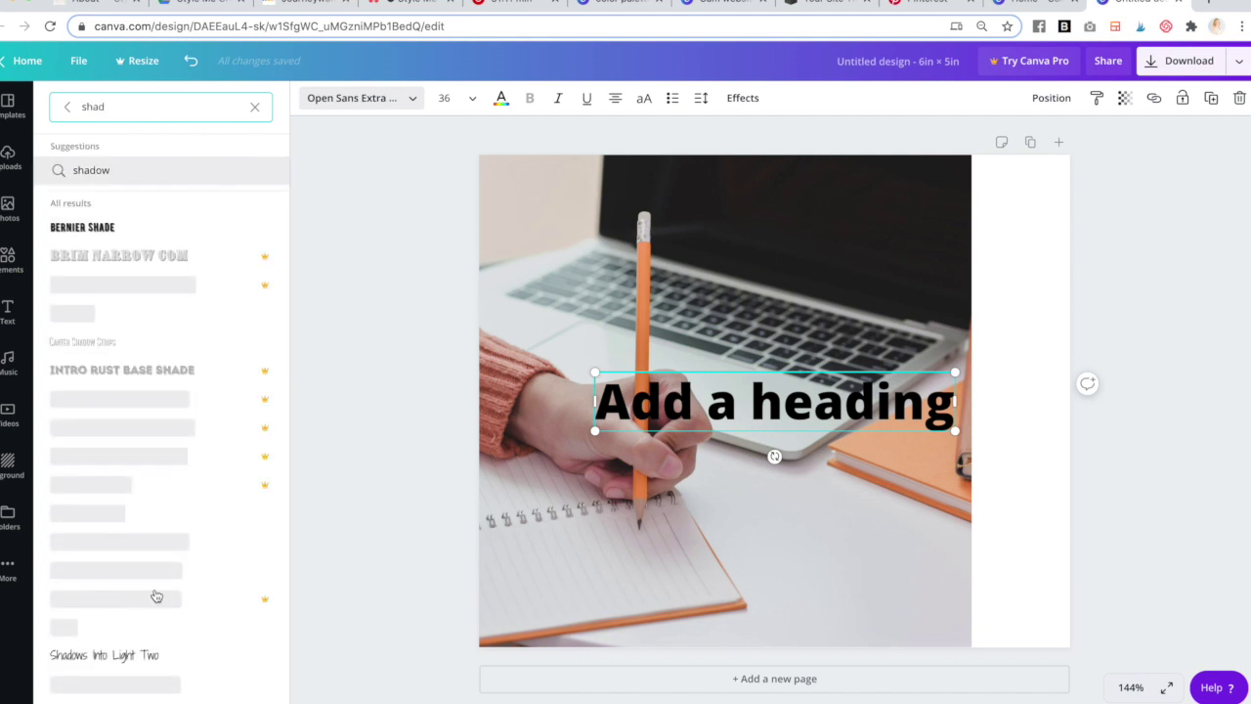
left_click(149, 657)
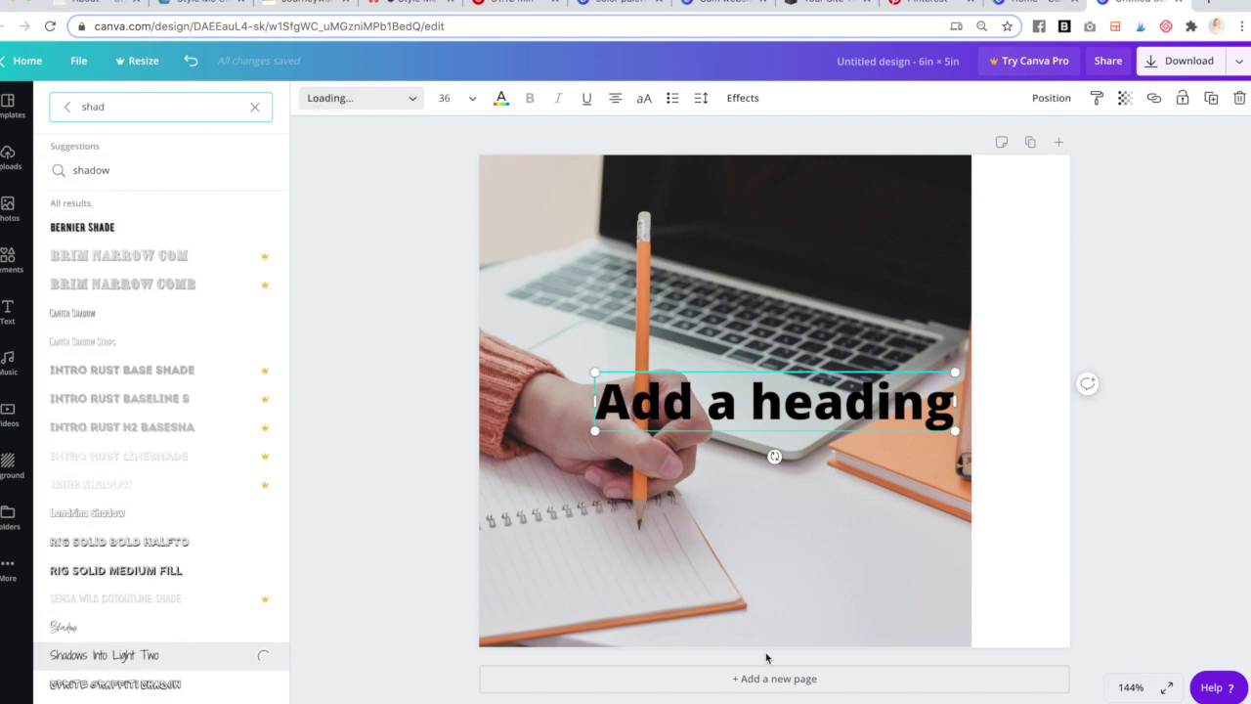
left_click_drag(775, 456, 686, 405)
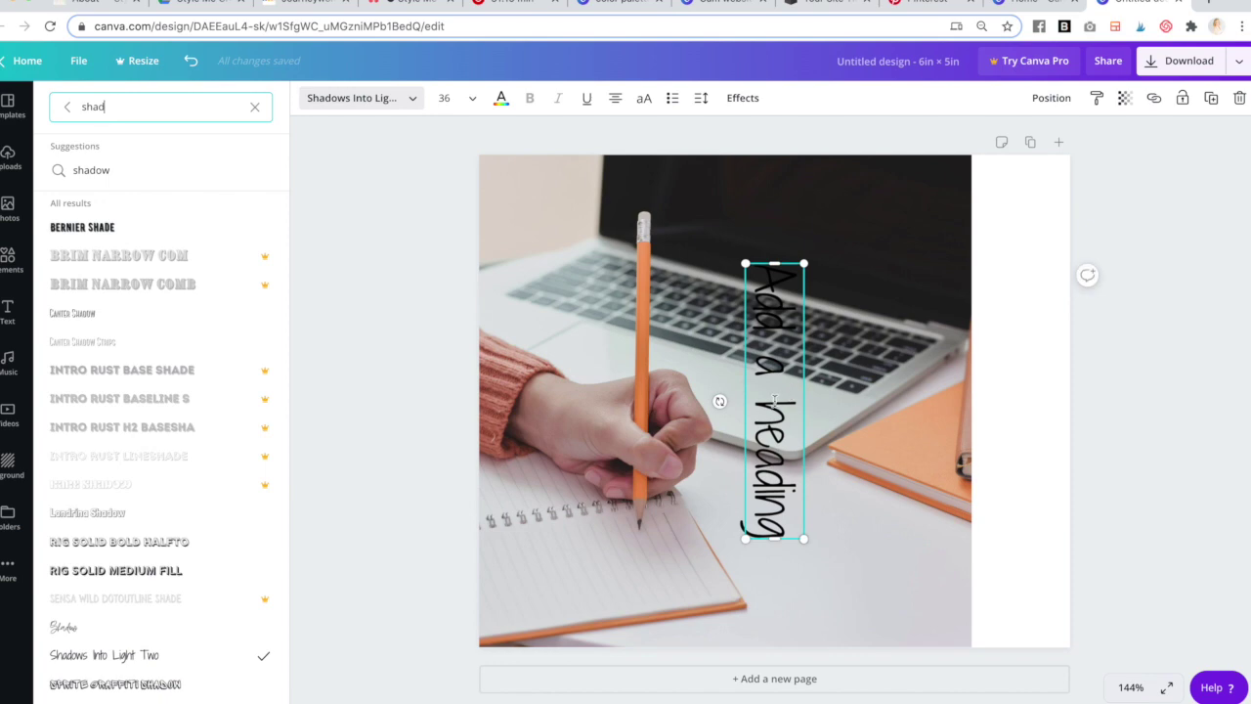
- Check the vertical lettering in the Canva mockup, then change the heading to "Hello!" at size 56 across the photo's right edge
left_click(1031, 3)
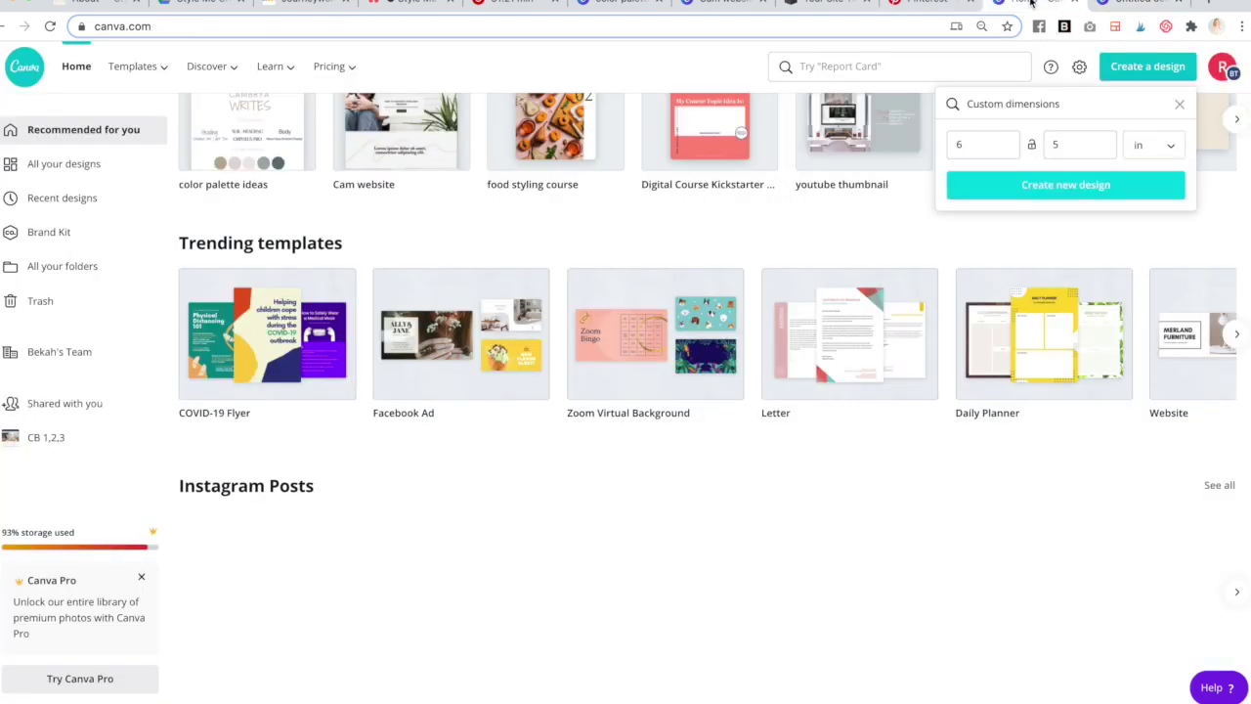
left_click(823, 7)
left_click(733, 5)
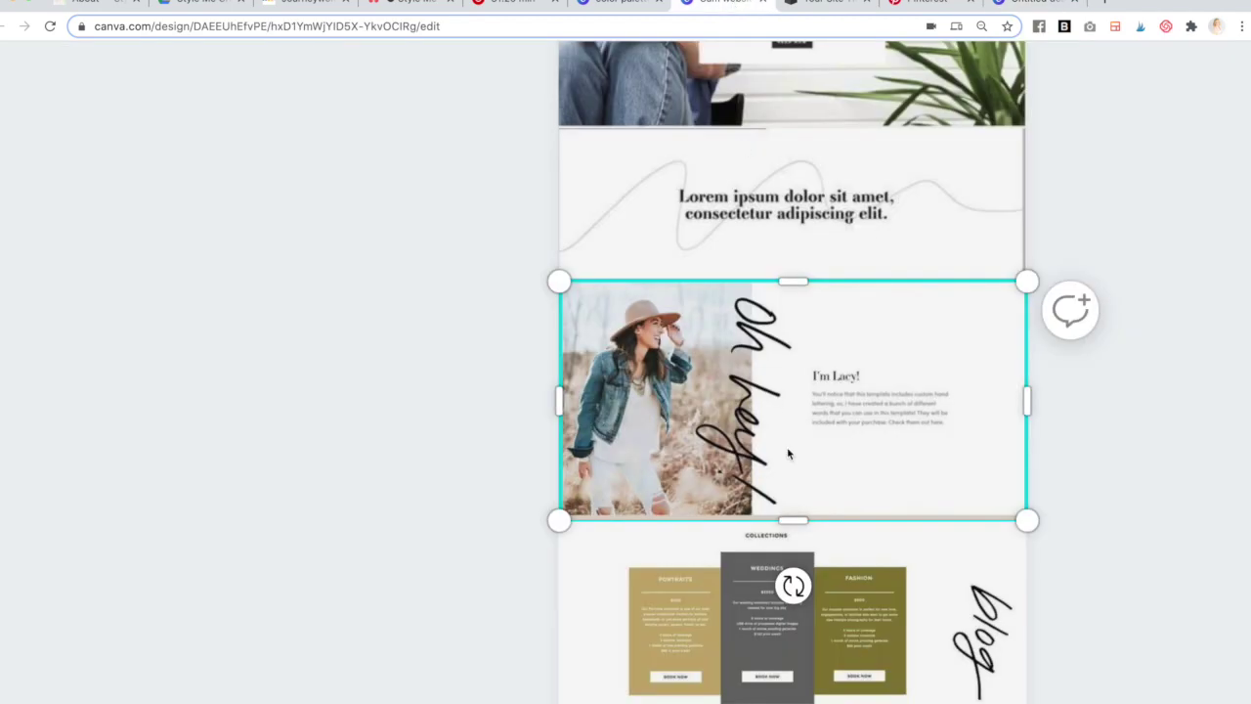
left_click(1124, 4)
triple_click(776, 415)
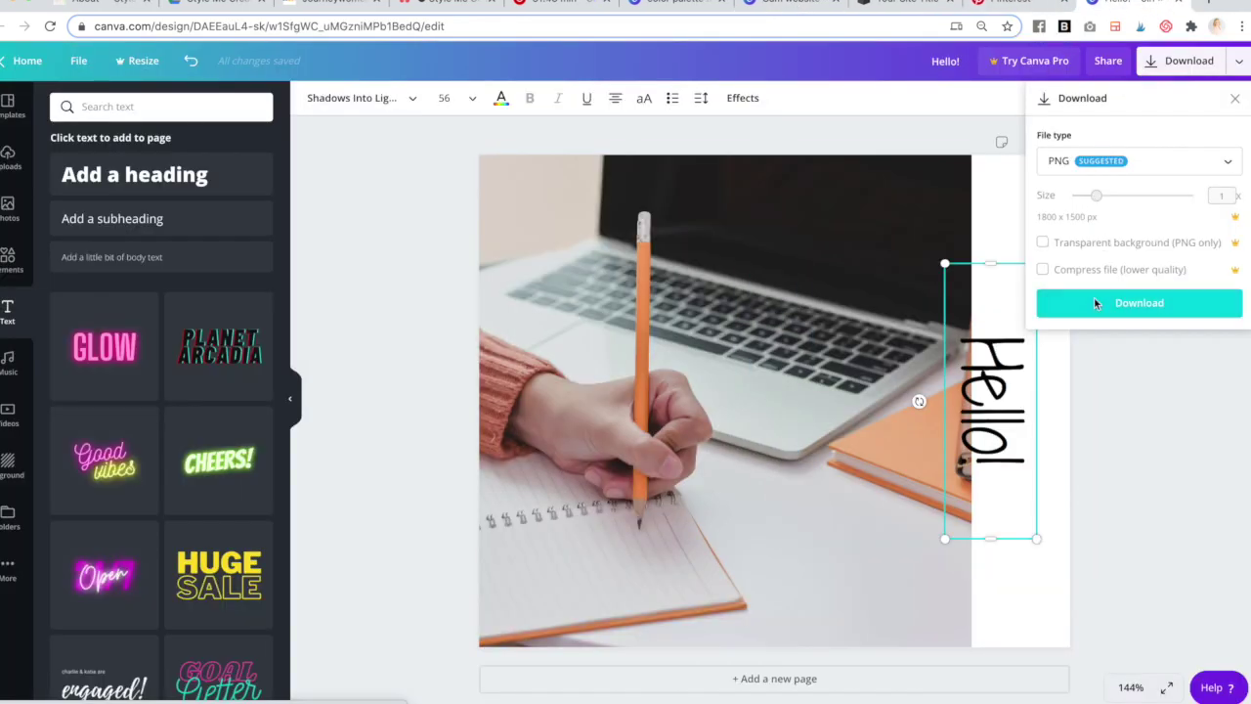
- Download the design as a PNG and upload Hello!.png to the image block in Squarespace's Ingredients section
left_click(1094, 300)
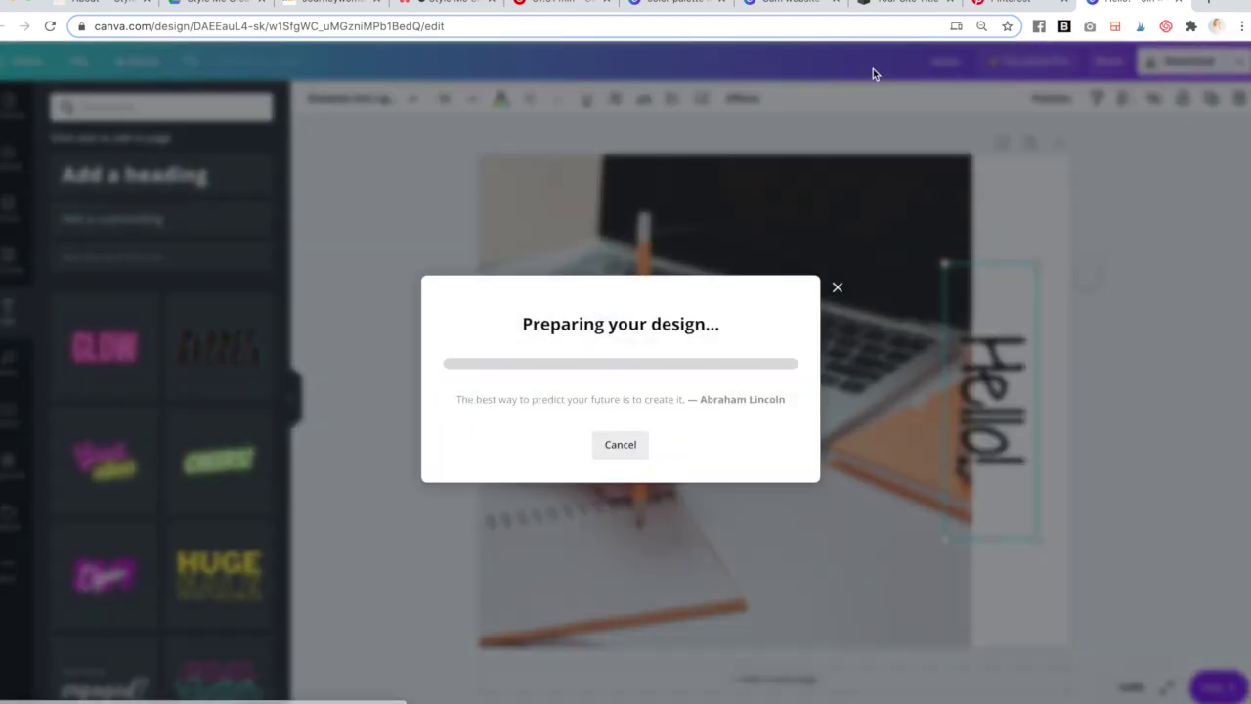
left_click(901, 2)
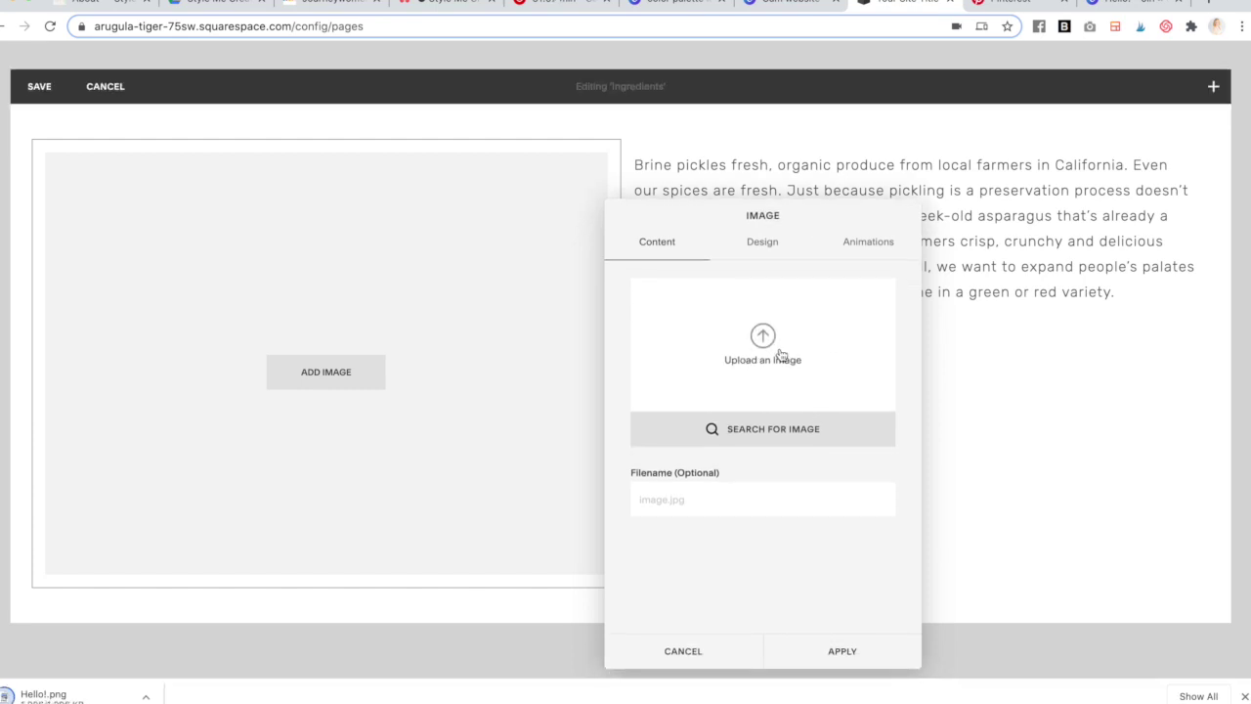
left_click(781, 354)
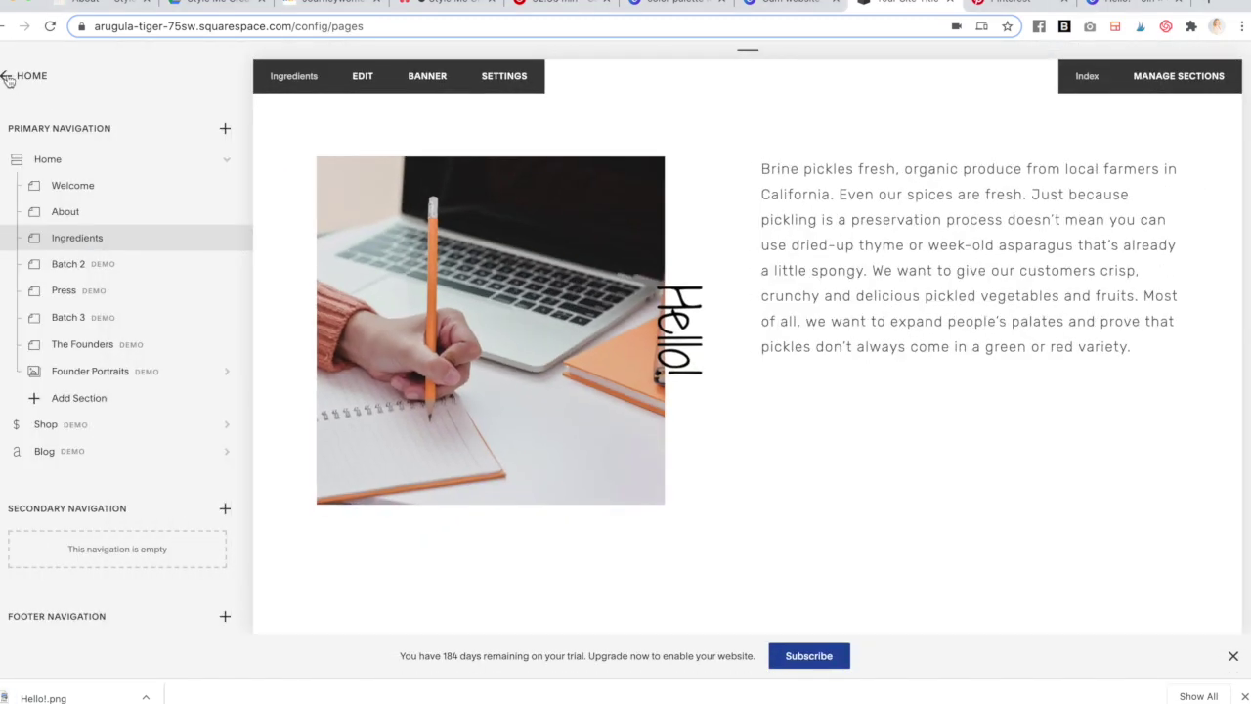
- Open the Site Styles settings of the Squarespace site
left_click(8, 78)
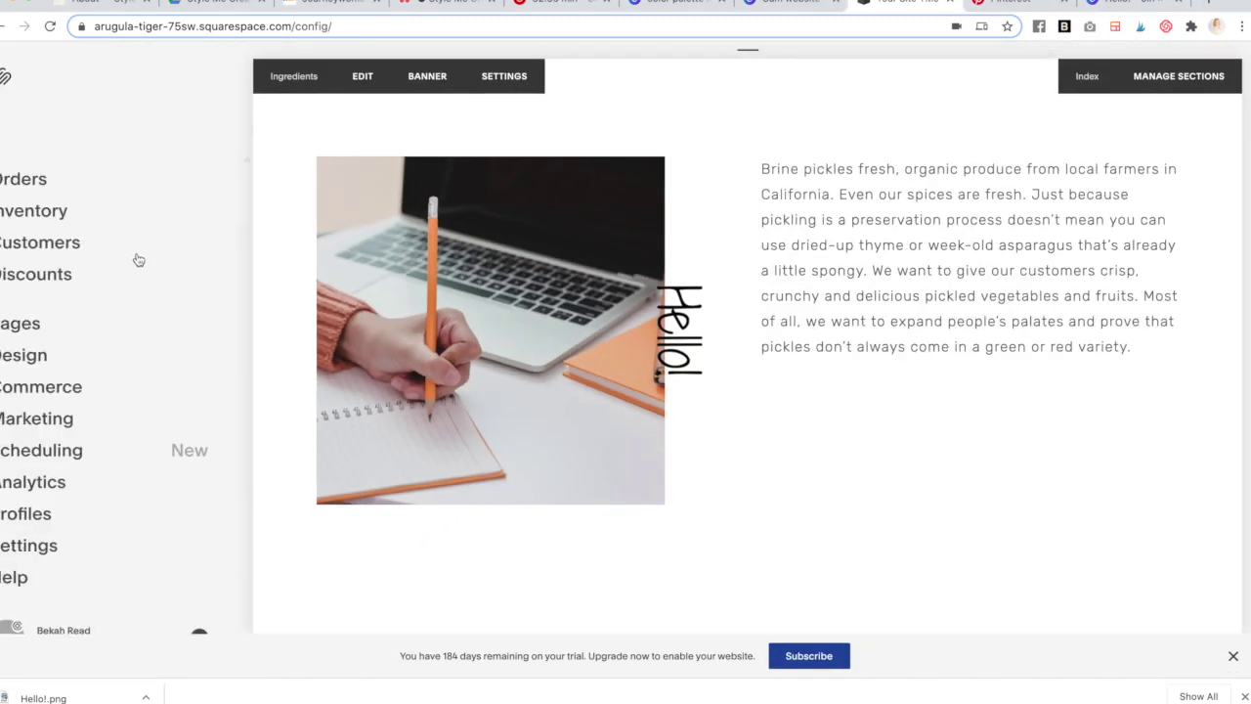
left_click(39, 356)
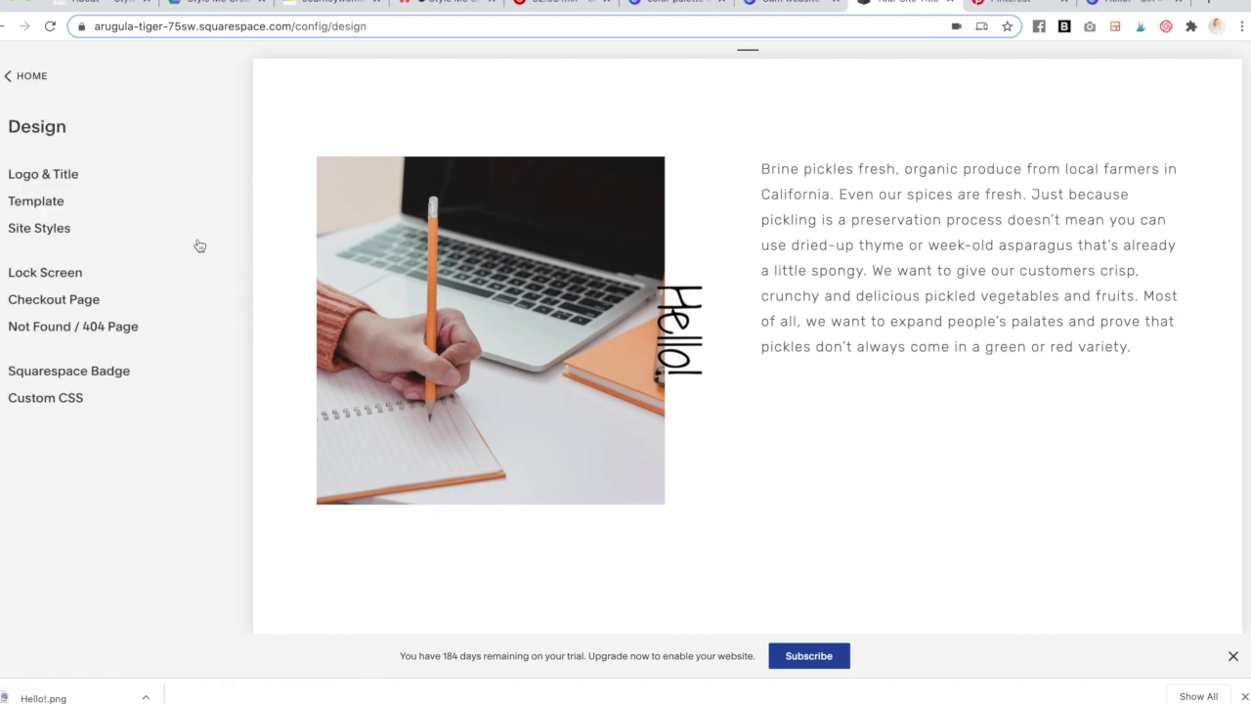
left_click(70, 231)
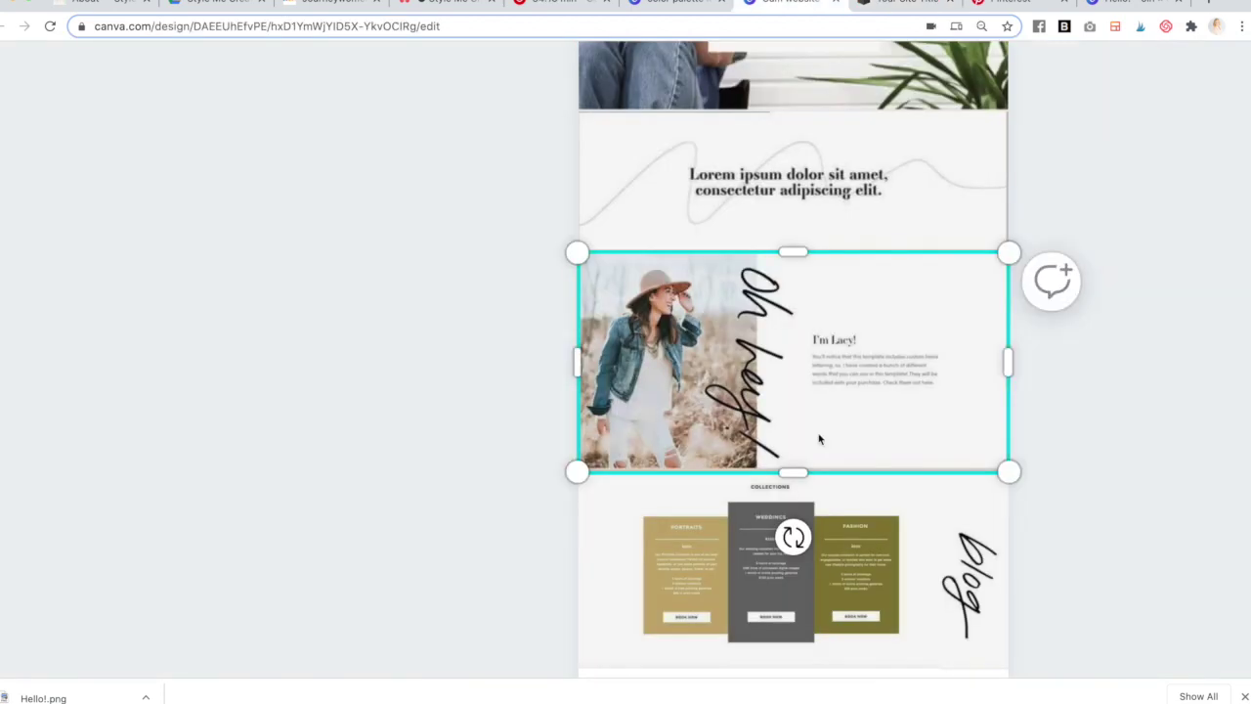
- Review the intro, Collections and blog sections of the Canva mockup, comparing them with the Squarespace page
scroll(818, 433, "down", 3)
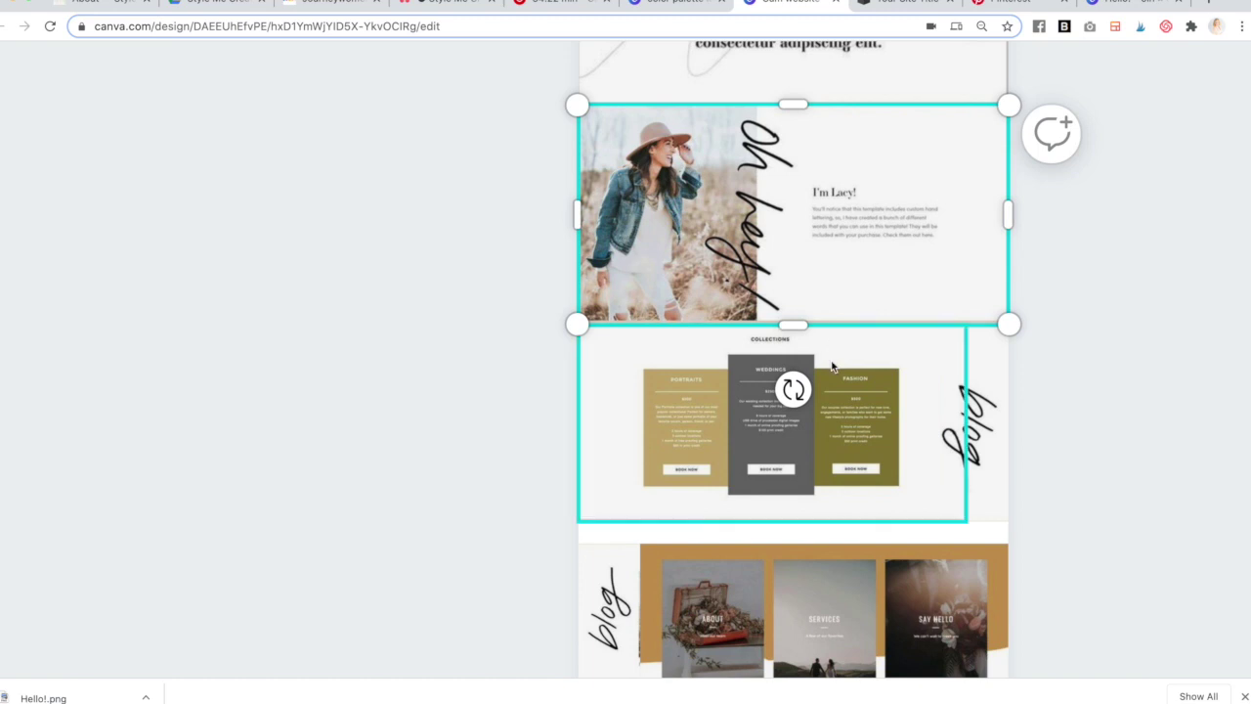
left_click(1118, 391)
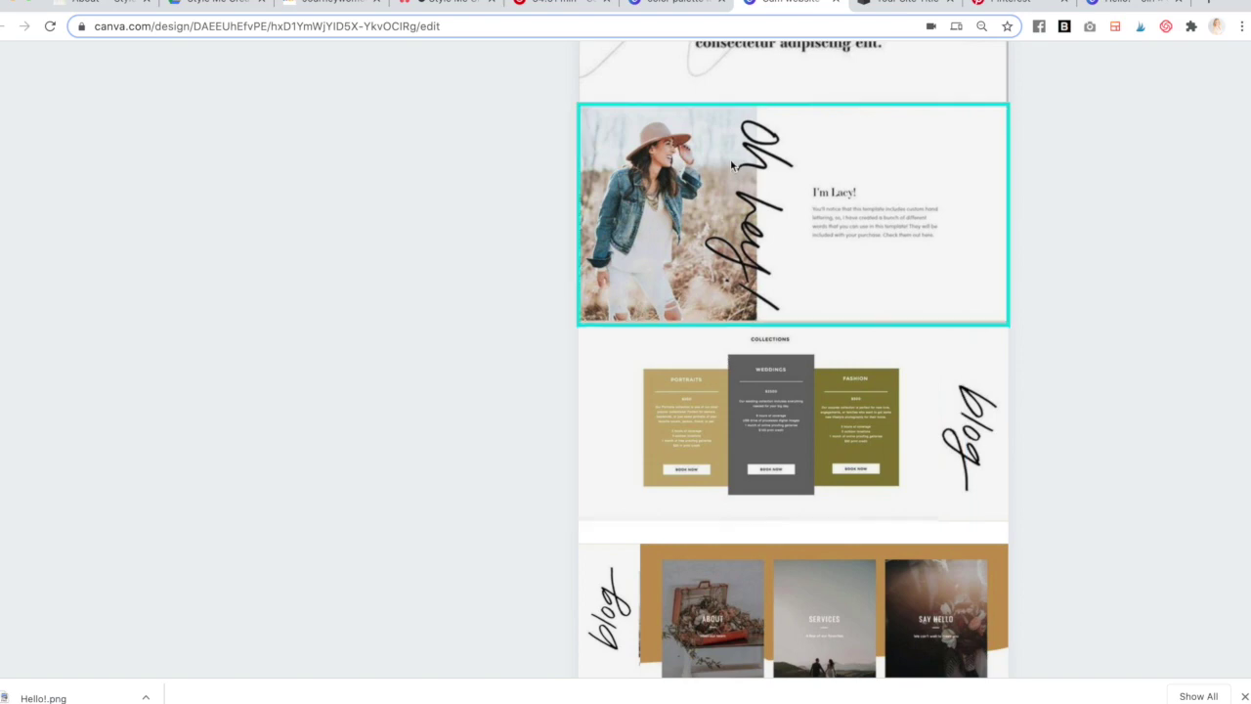
left_click(905, 7)
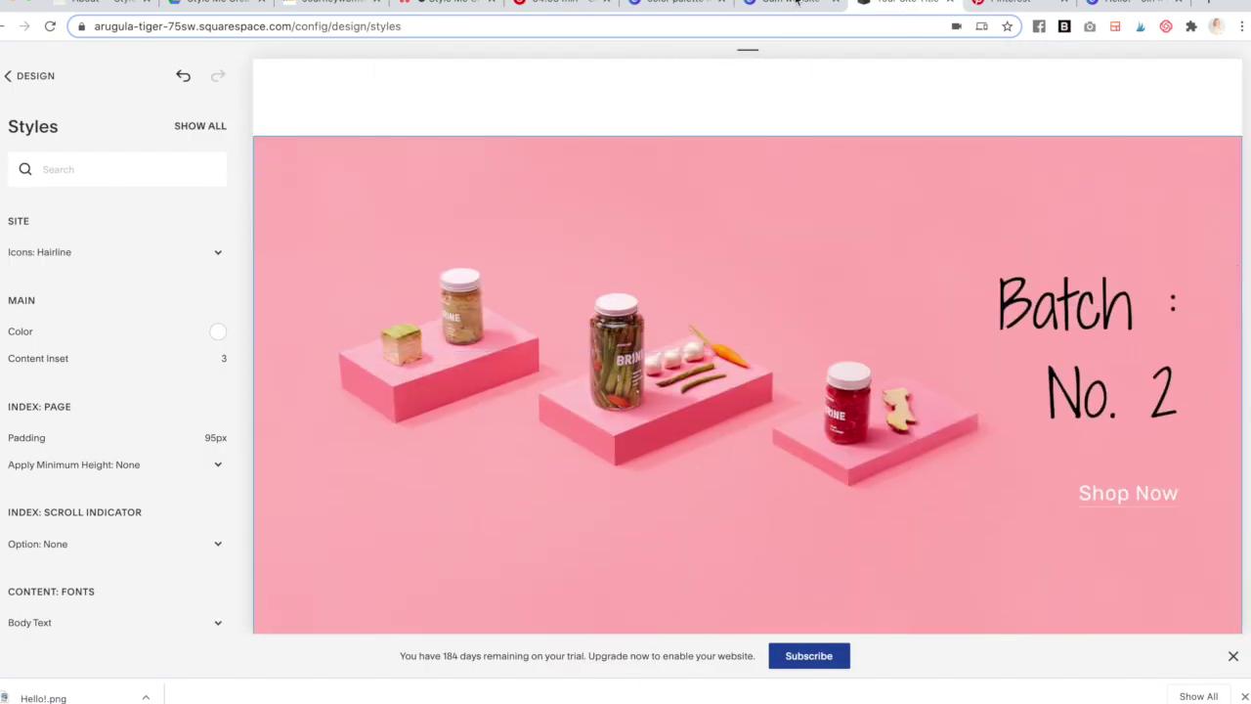
left_click(791, 5)
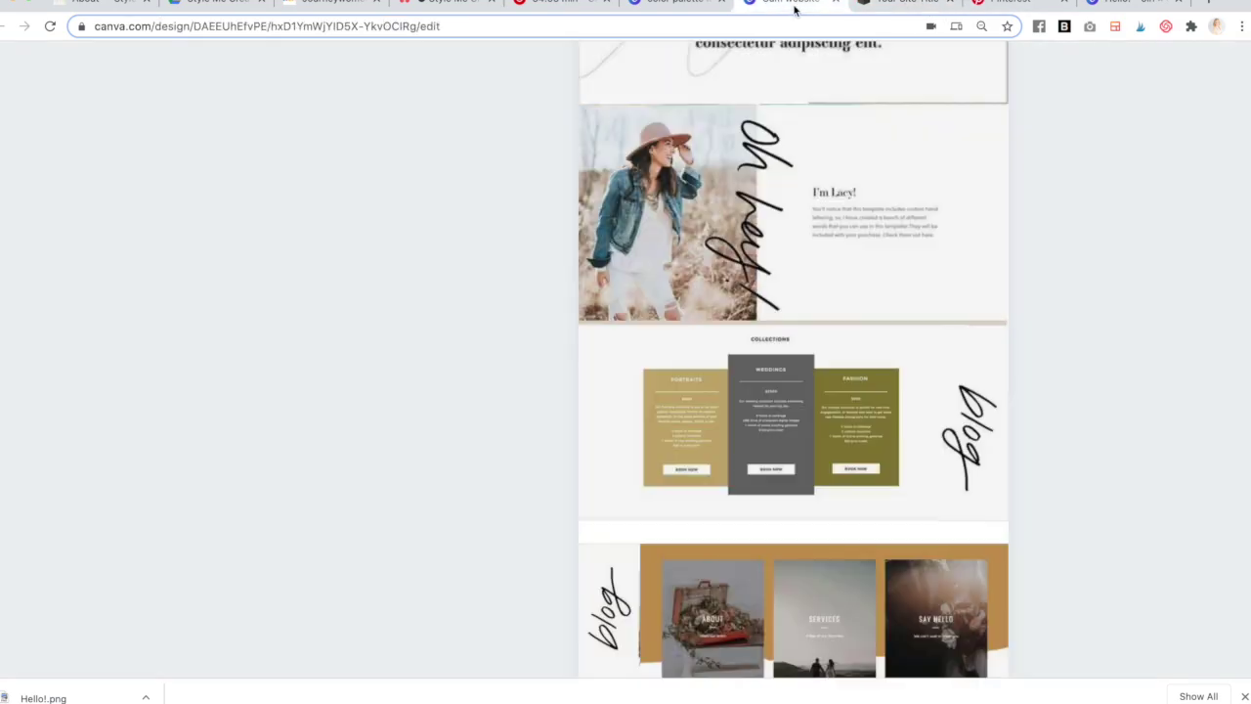
left_click(885, 5)
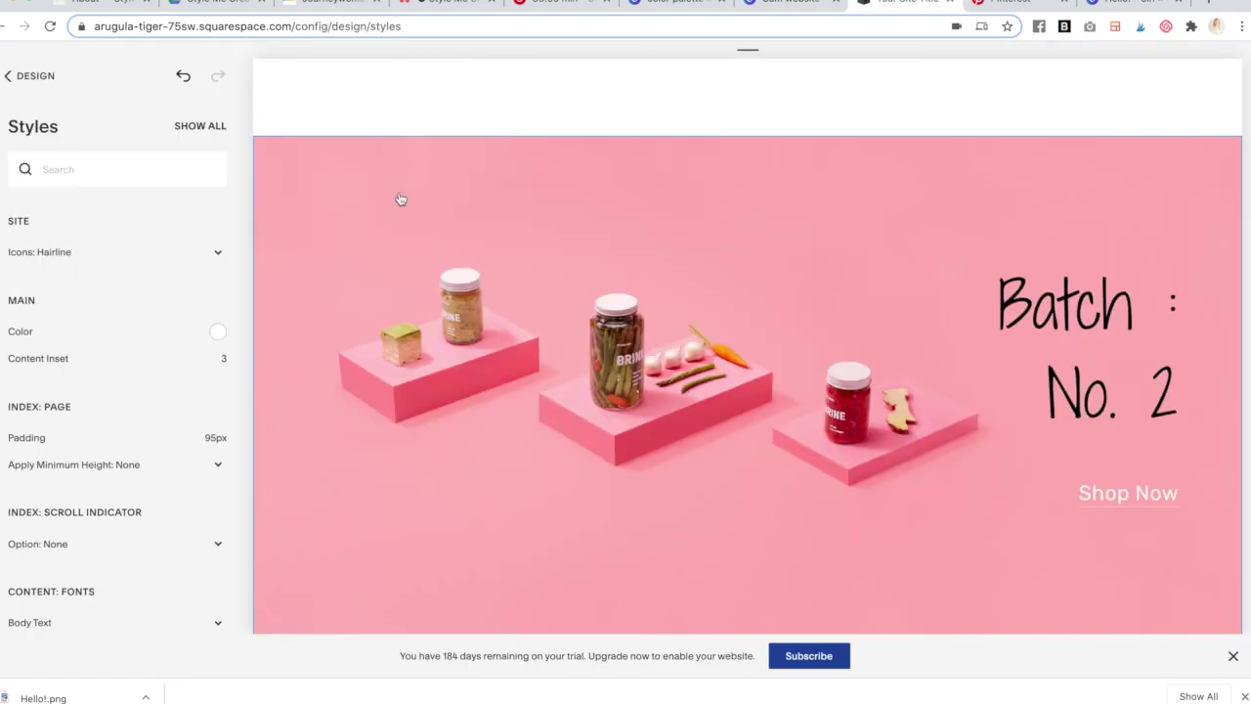
- Leave Site Styles, remove the pink banner image from the Batch 2 section and save its page settings
left_click(5, 77)
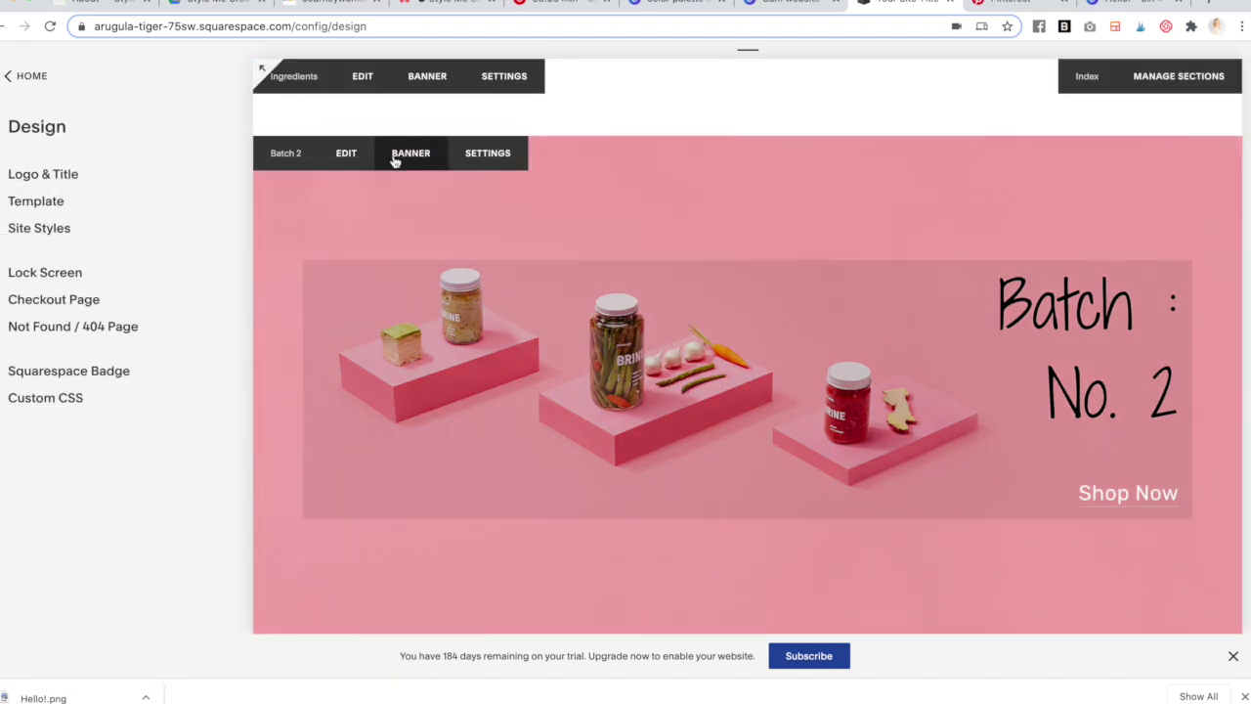
left_click(395, 158)
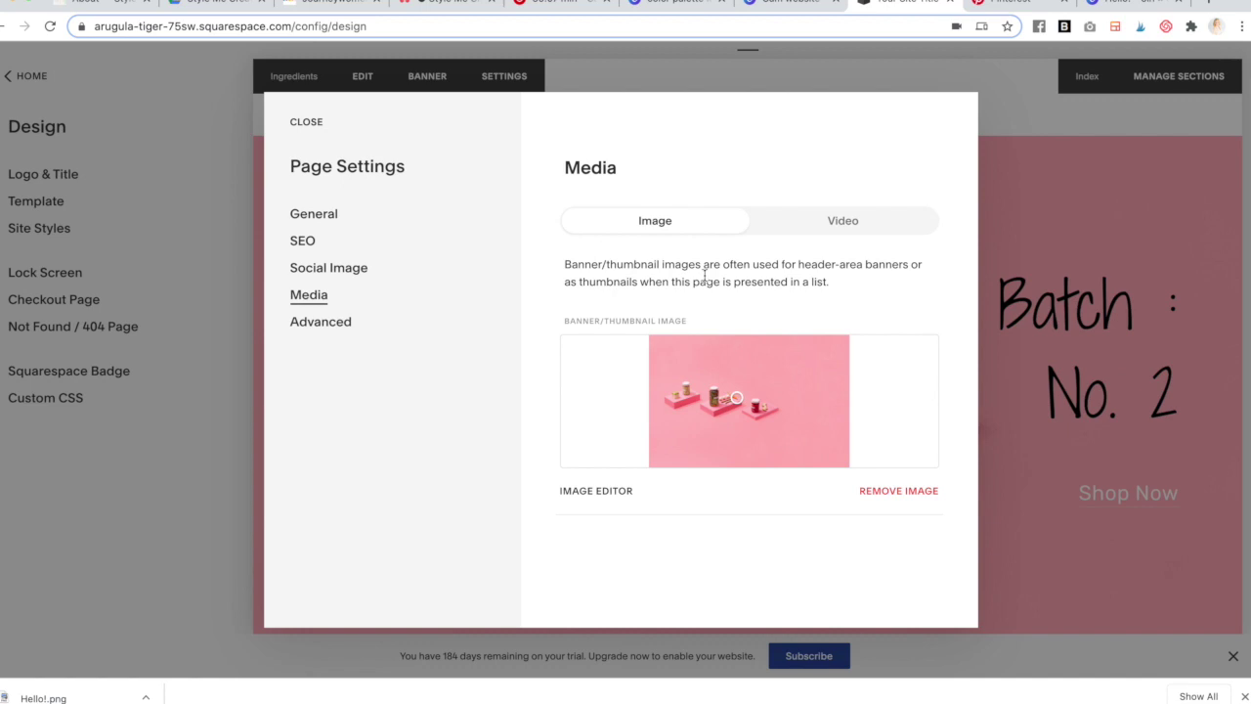
left_click(792, 3)
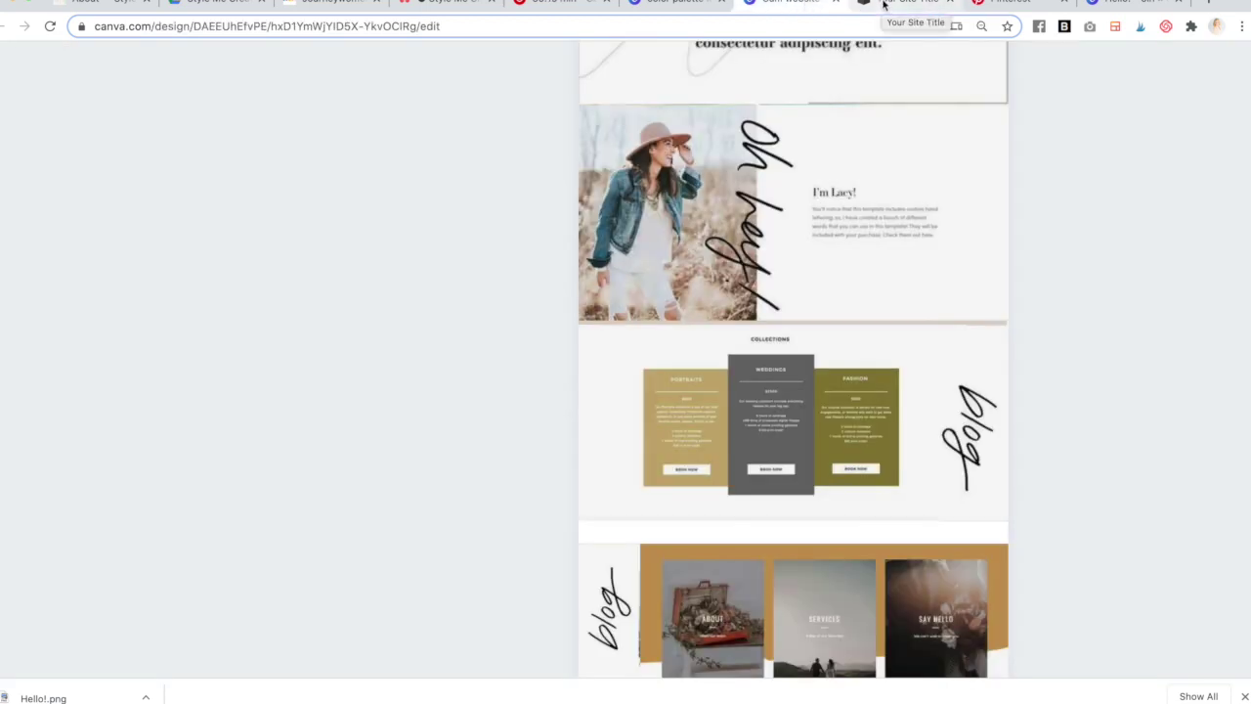
left_click(884, 5)
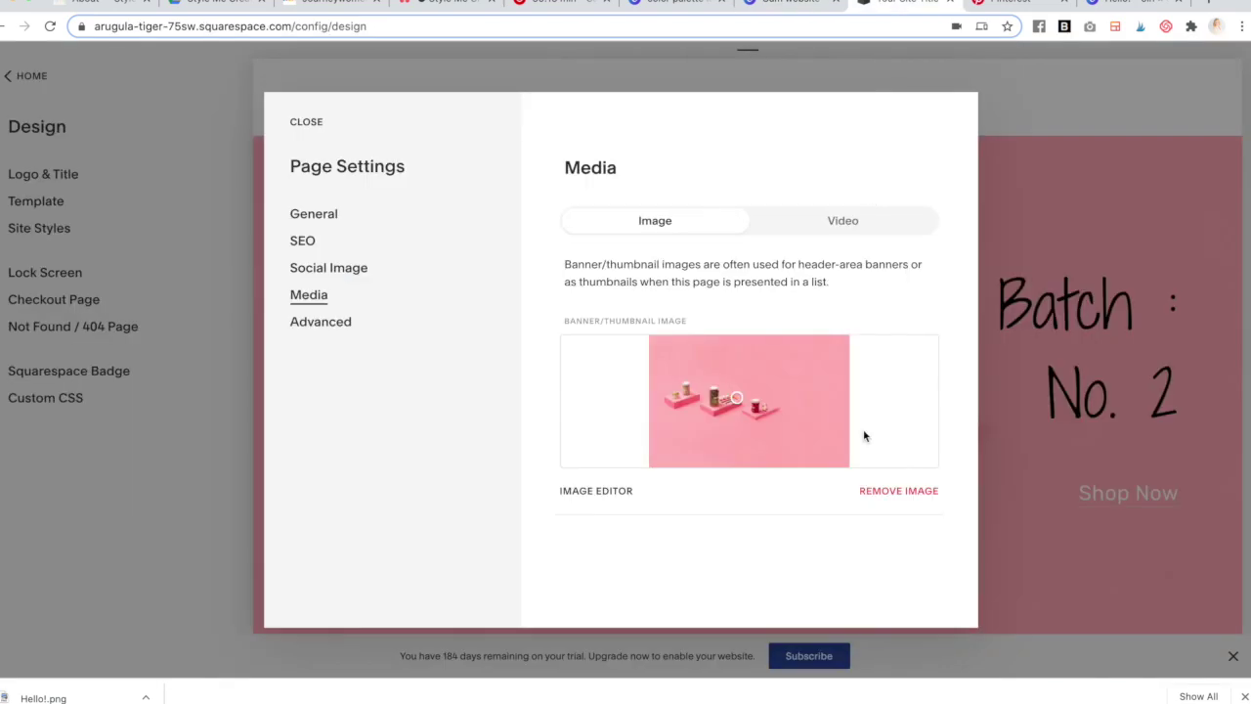
left_click(894, 494)
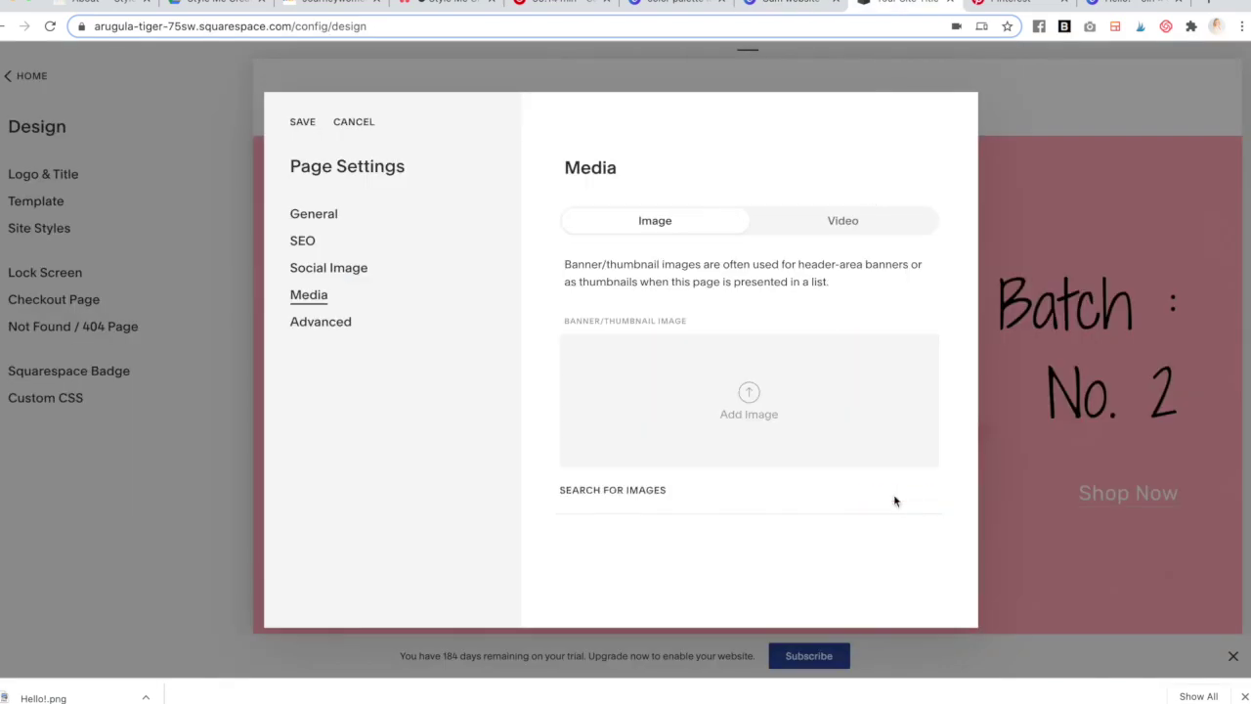
left_click(306, 118)
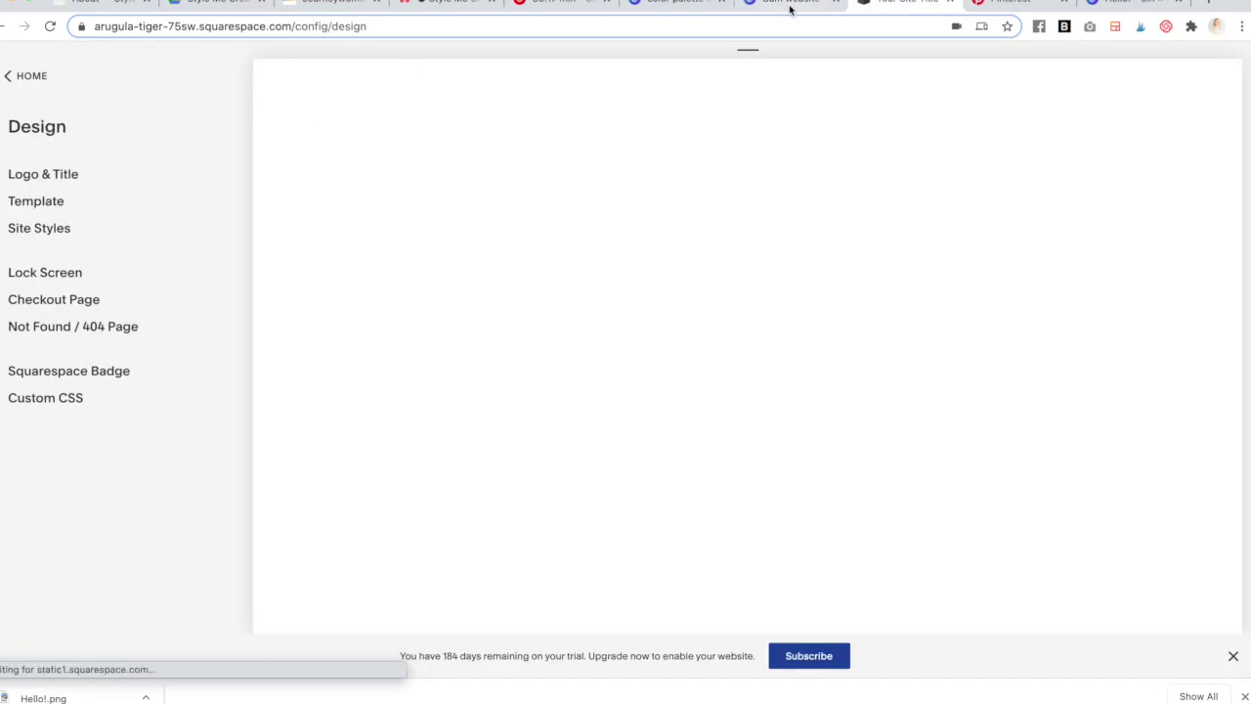
- Check the Canva mockup, then delete the empty spacer and the "Batch : No. 2" text block from Squarespace's Batch 2 section
left_click(790, 6)
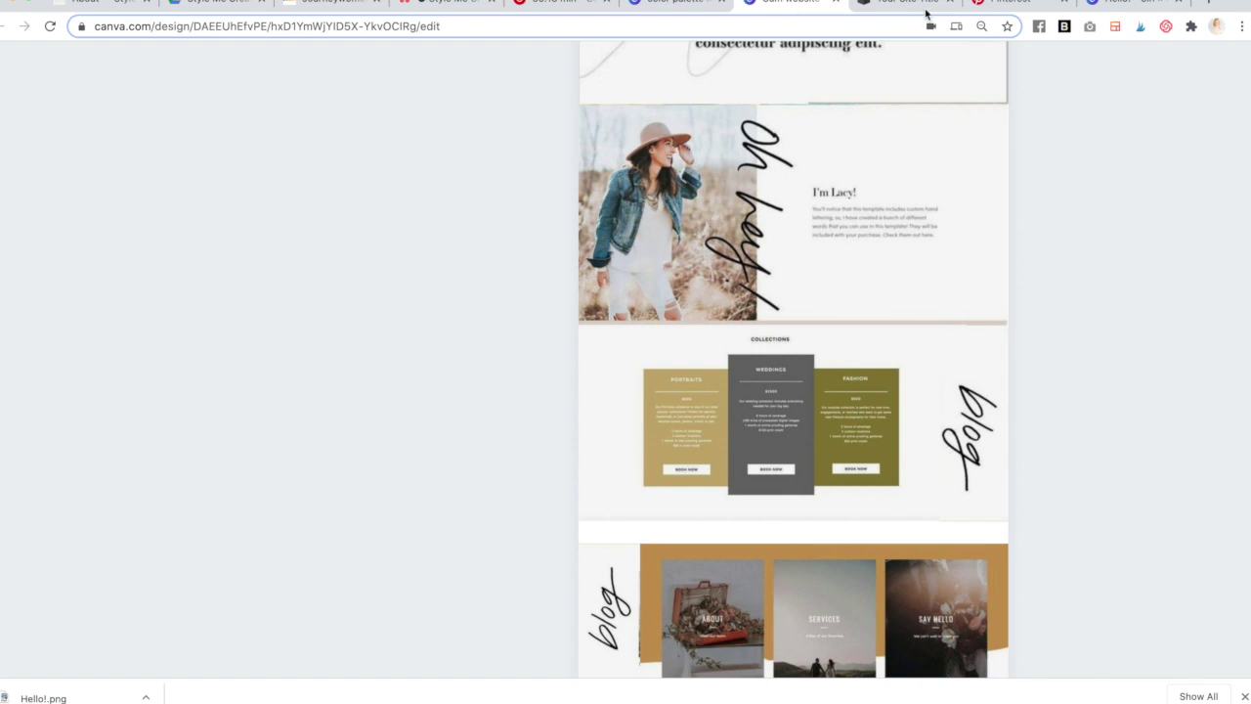
left_click(904, 6)
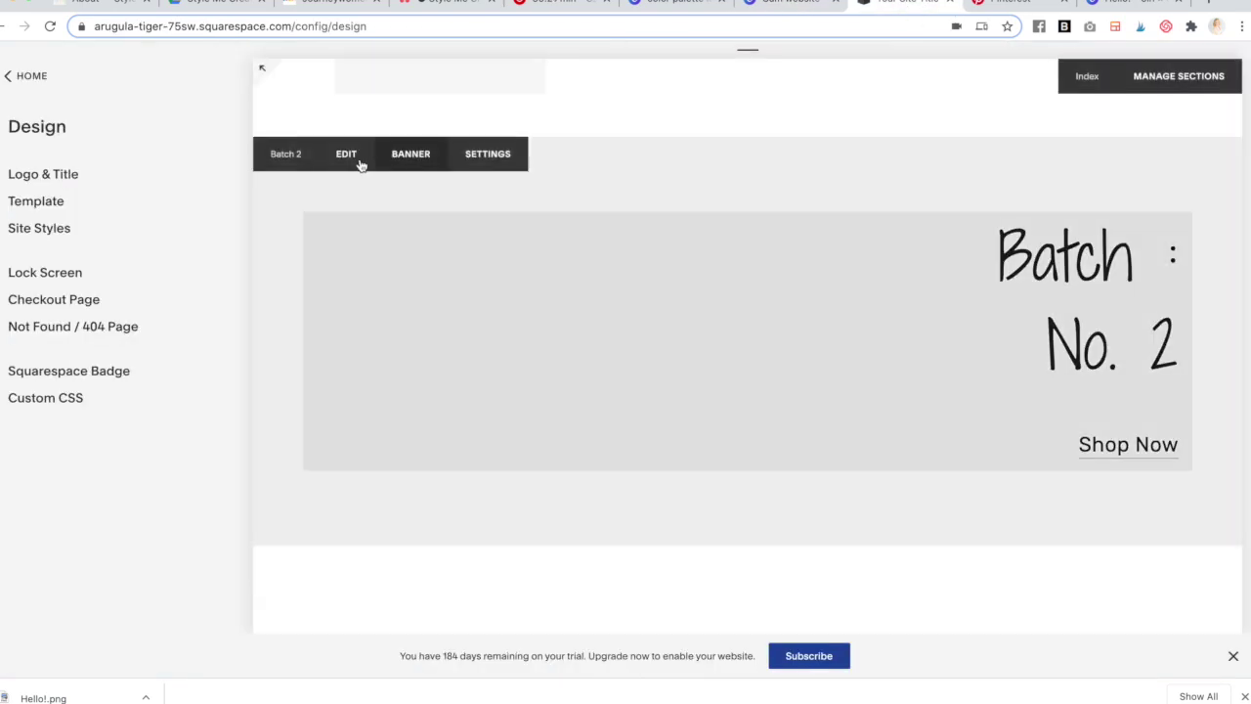
left_click(347, 154)
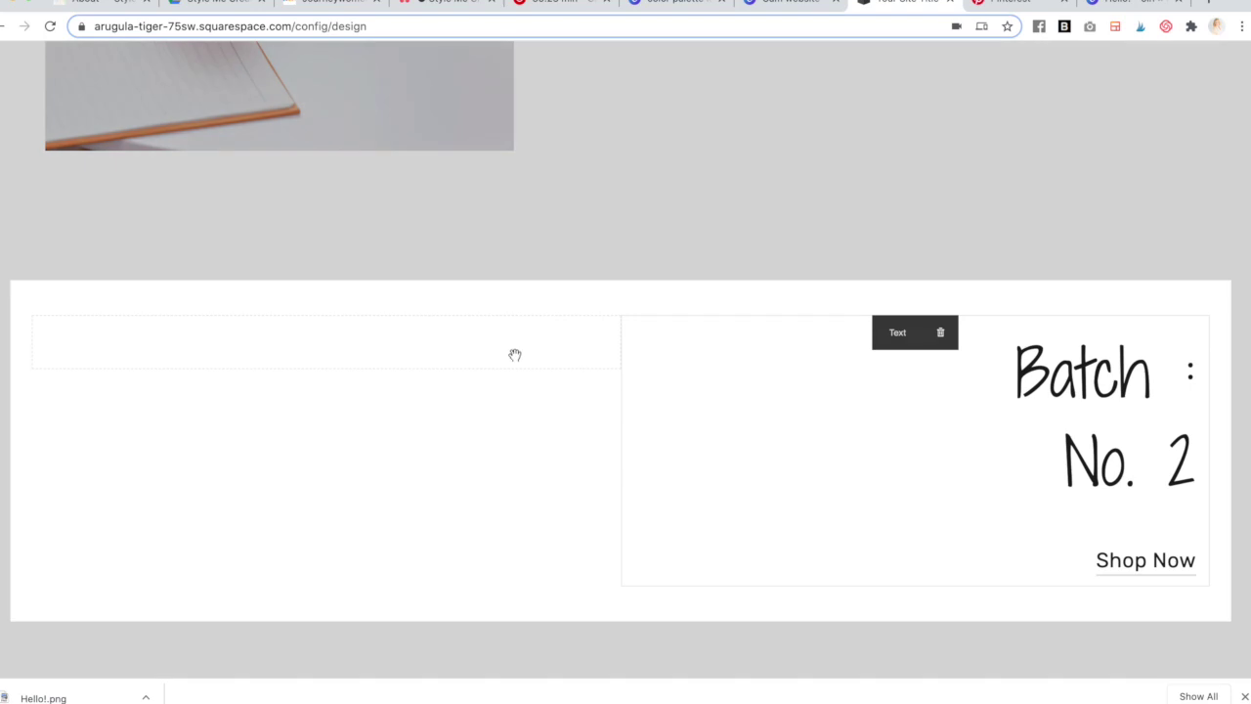
mouse_move(424, 313)
left_click(358, 332)
left_click(423, 374)
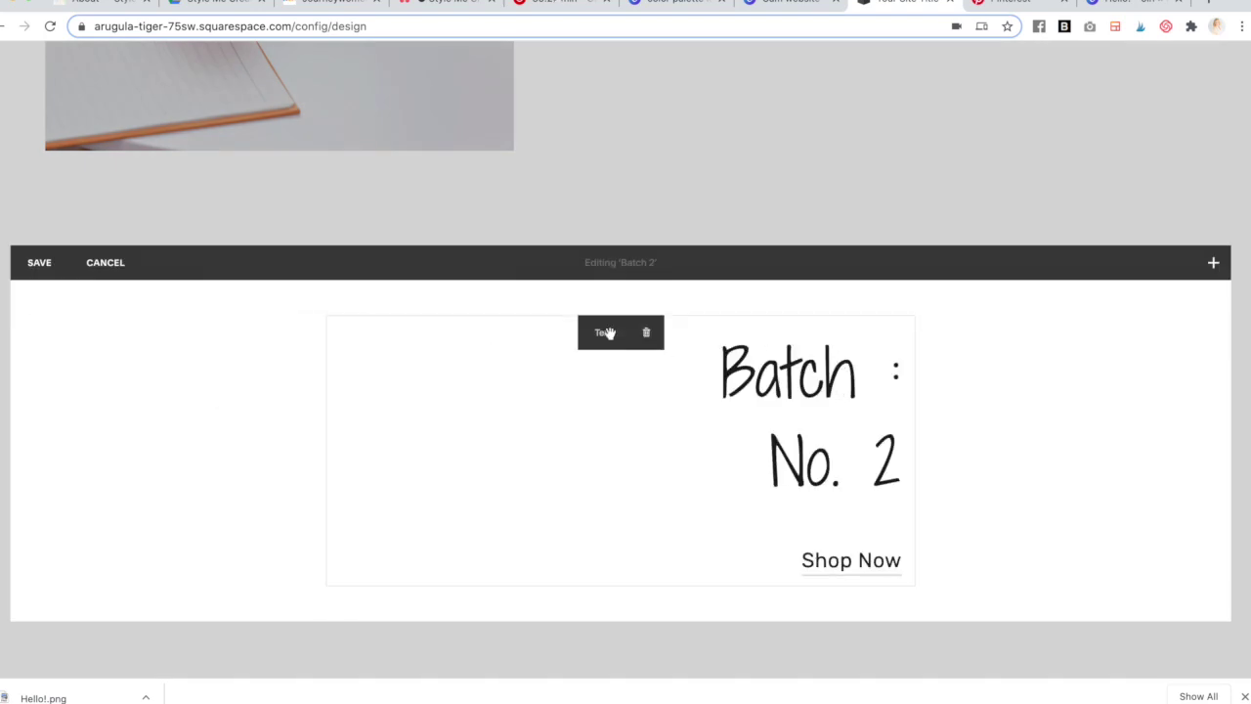
left_click(646, 332)
left_click(737, 390)
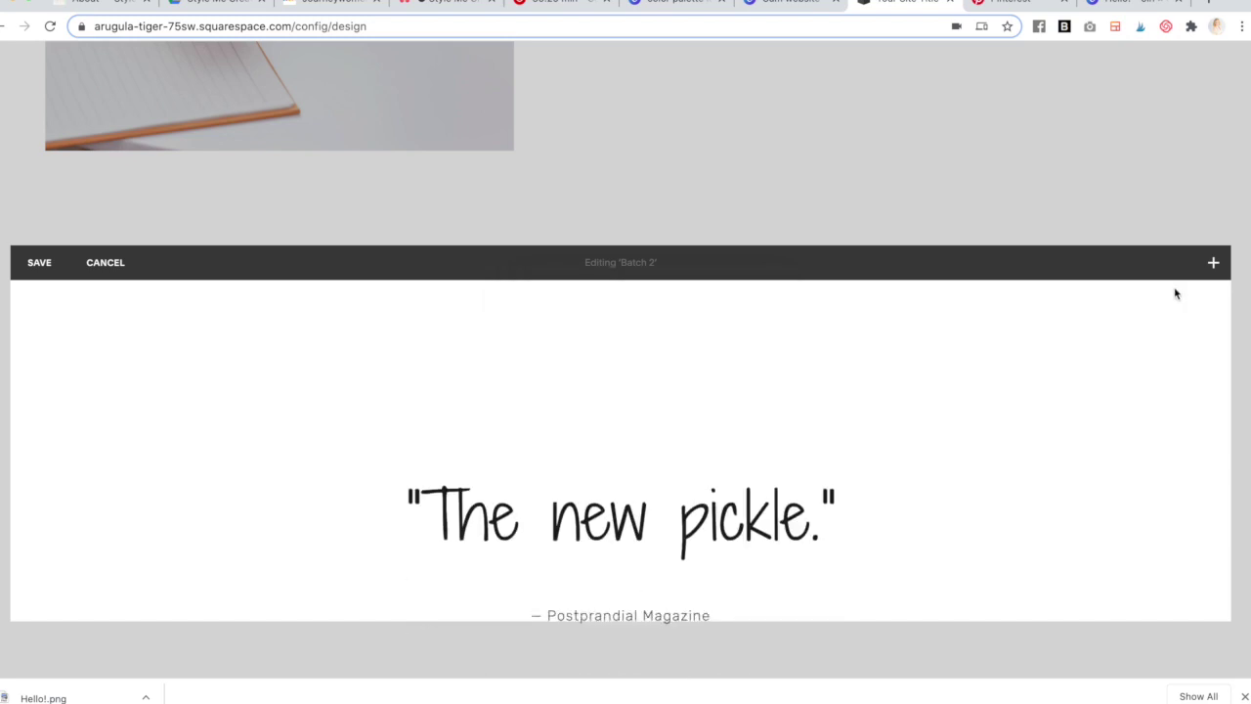
- Add the text "Collections" to the emptied Batch 2 section, centered and formatted as Heading 2
left_click(489, 349)
type("Collections")
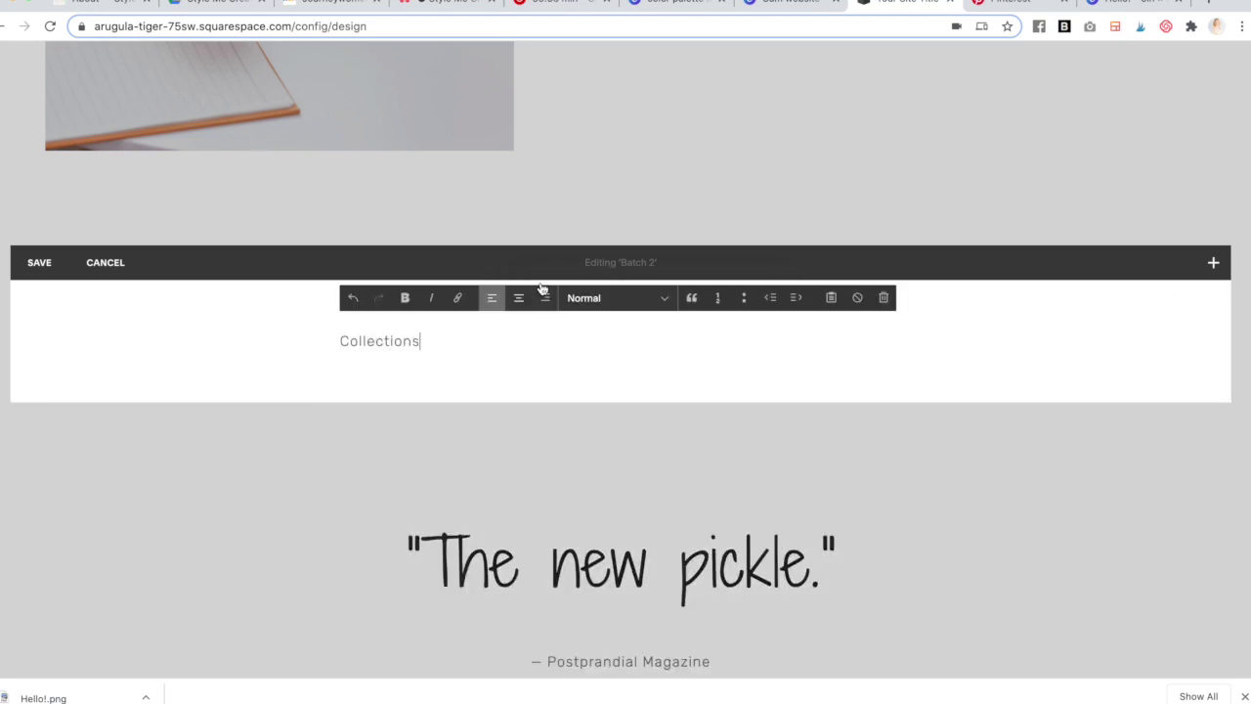
left_click(517, 304)
left_click(603, 300)
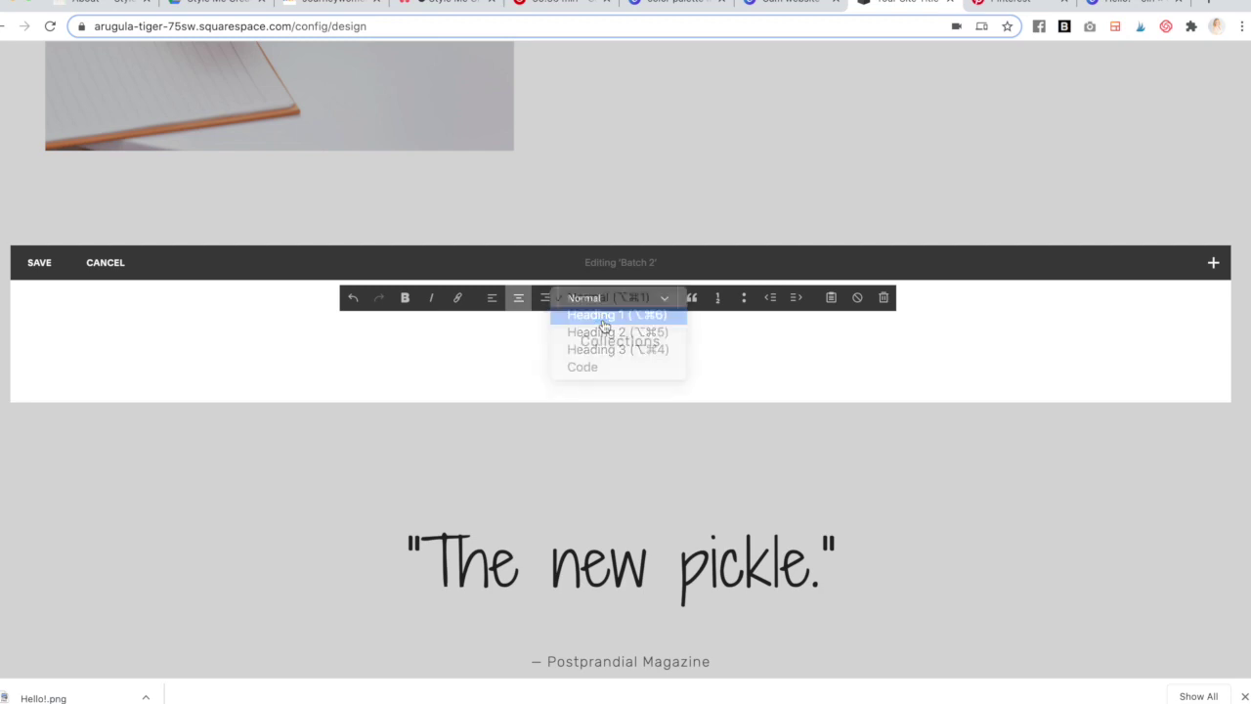
left_click(605, 315)
left_click(620, 301)
left_click(614, 320)
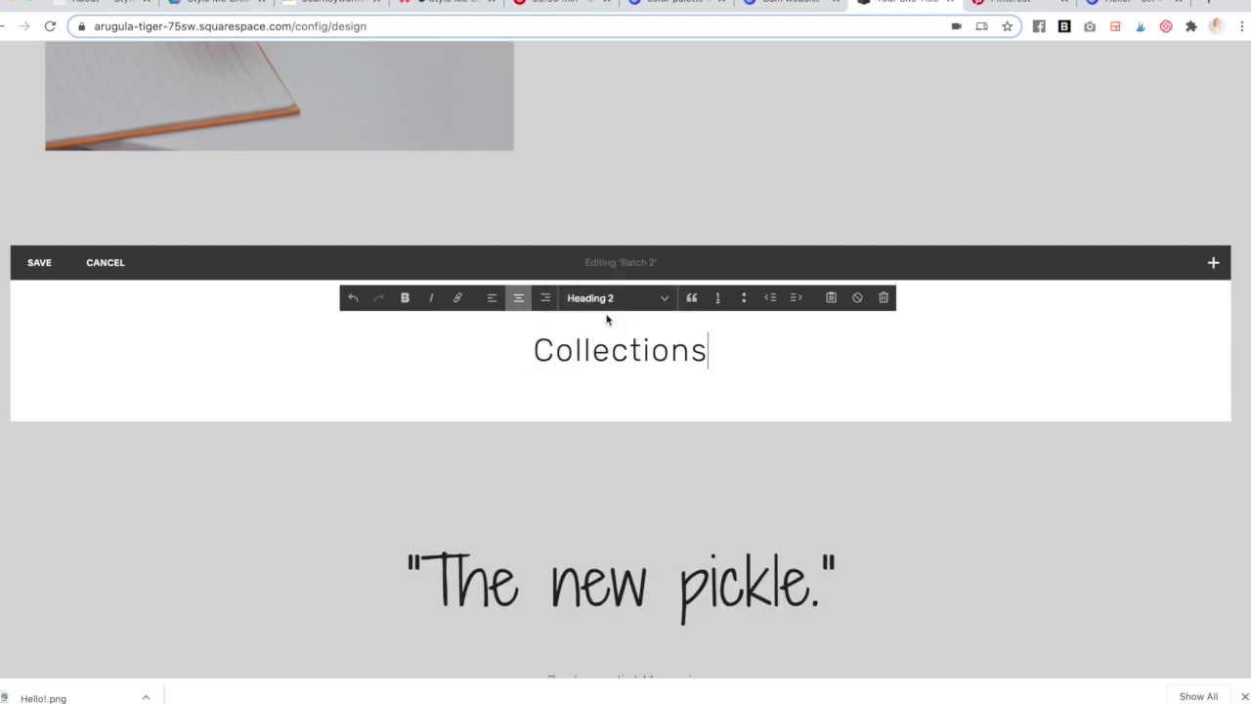
- Check the mockup's collection cards and the color palette in Canva, then insert a Poster image block below the Collections heading
left_click(1212, 265)
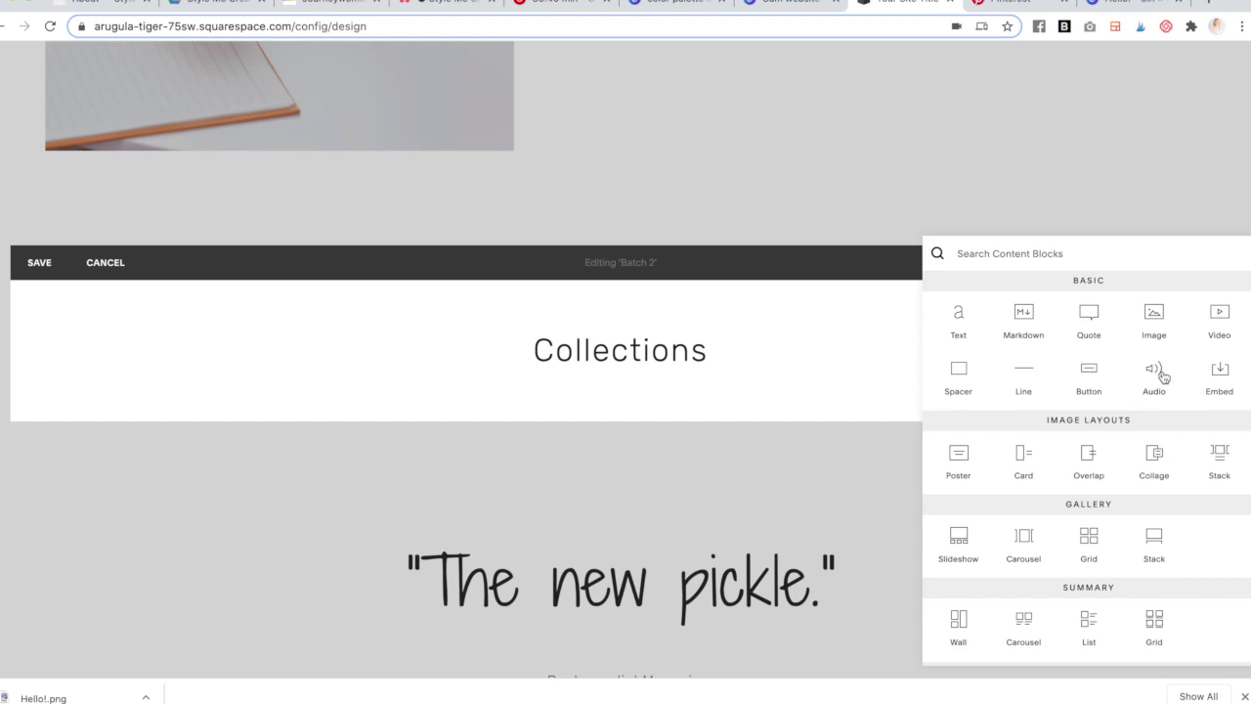
left_click(793, 6)
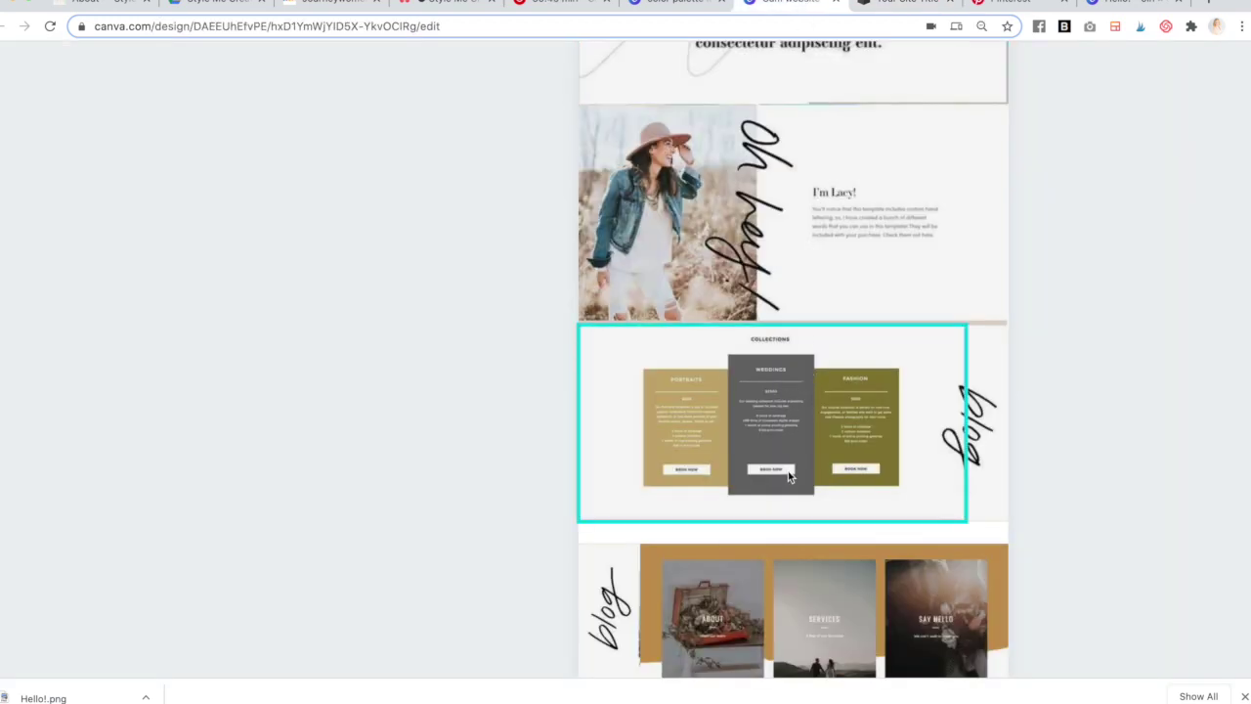
left_click(694, 5)
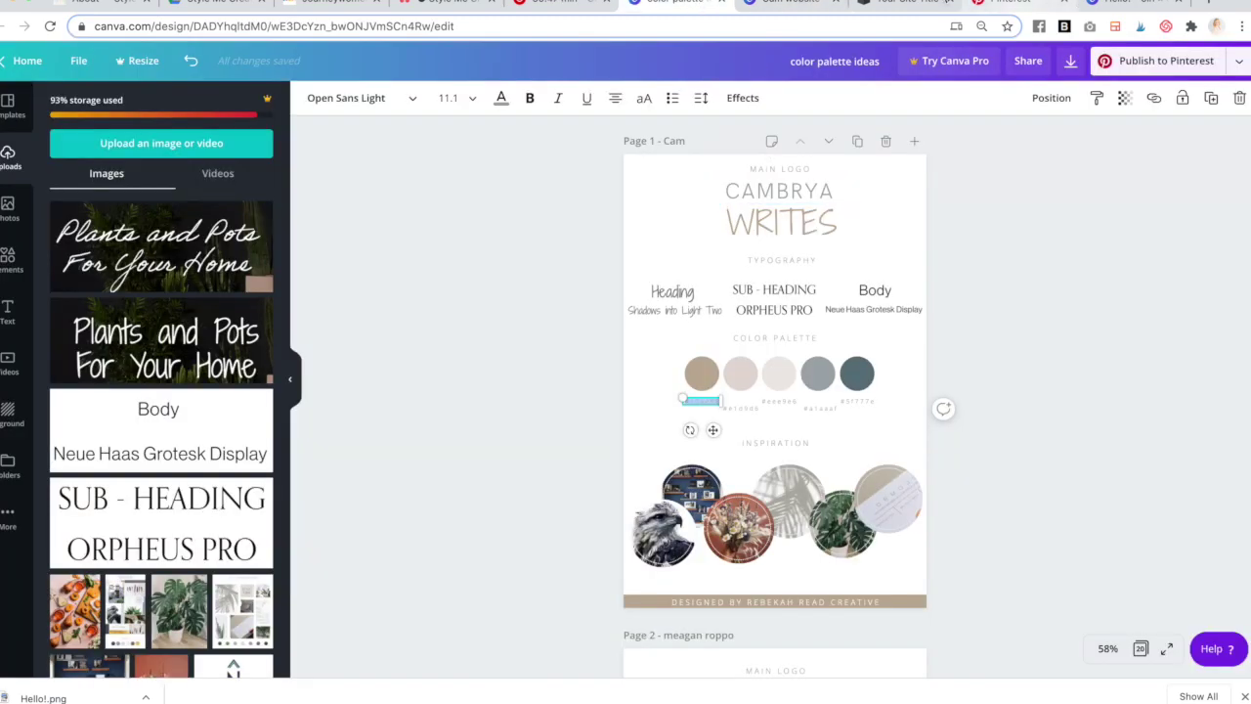
left_click(905, 5)
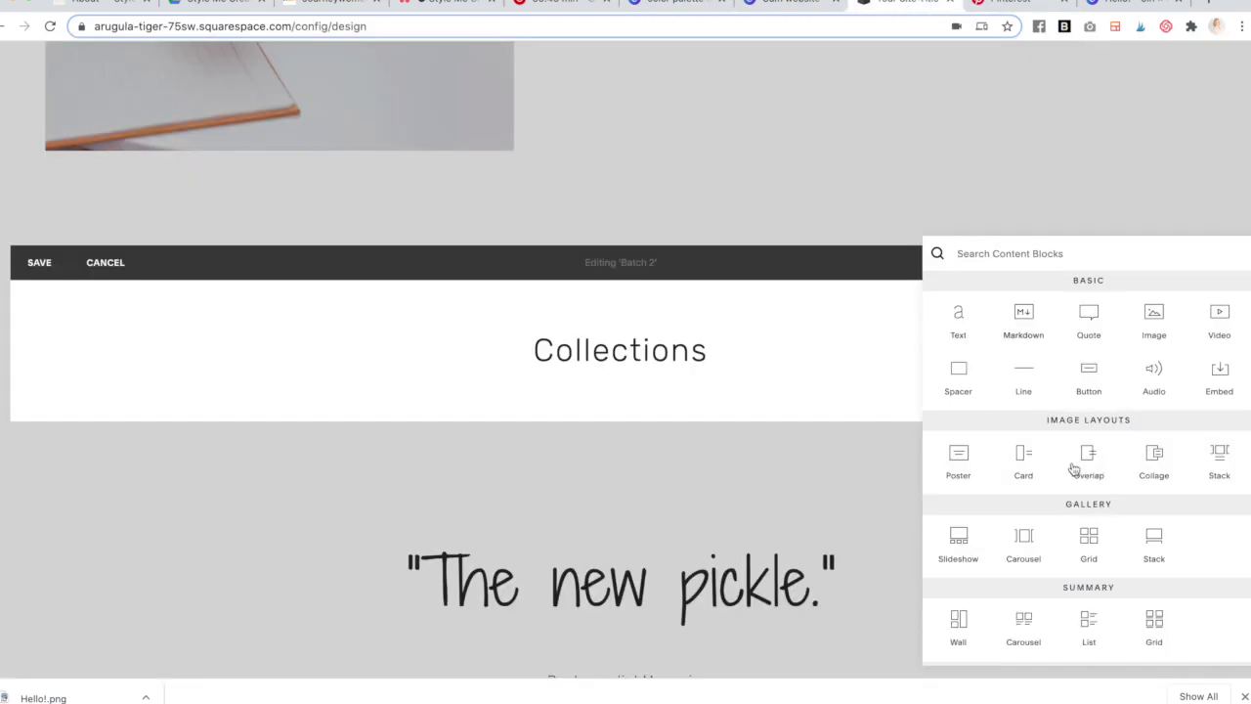
left_click(959, 459)
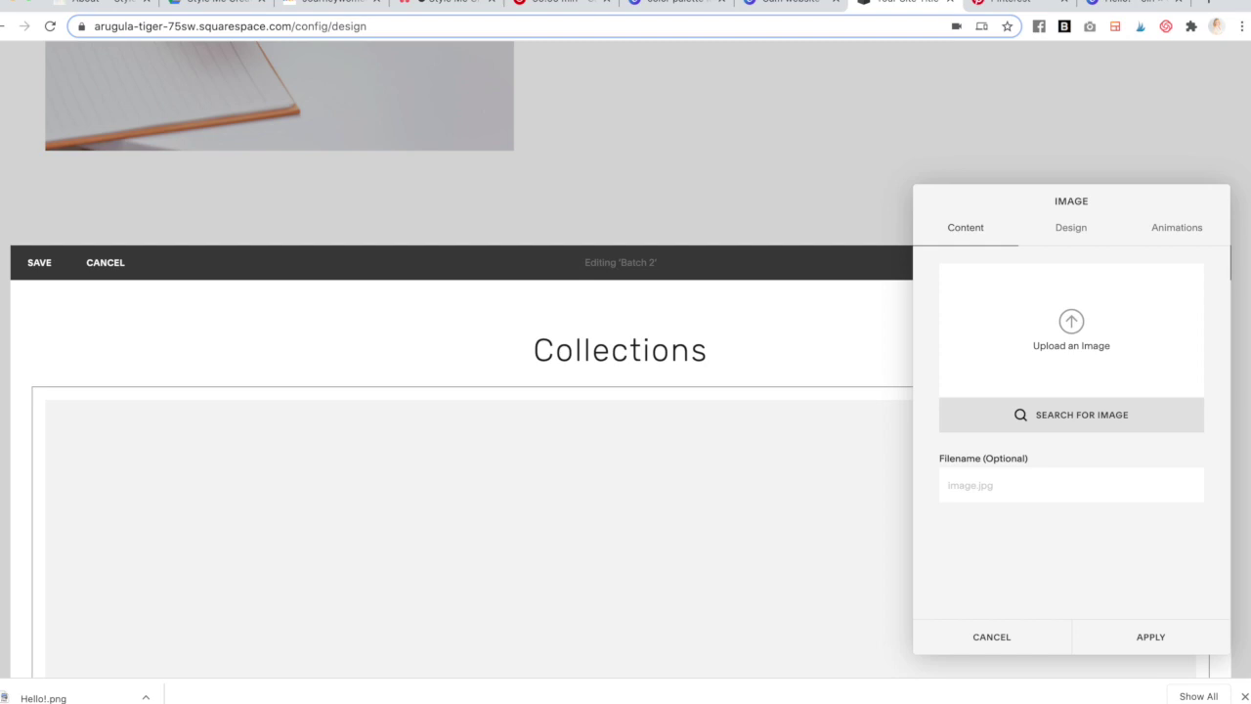
- Review the mockup and color palette, then switch to the Hello! design in Canva and delete the writing photo
left_click(780, 3)
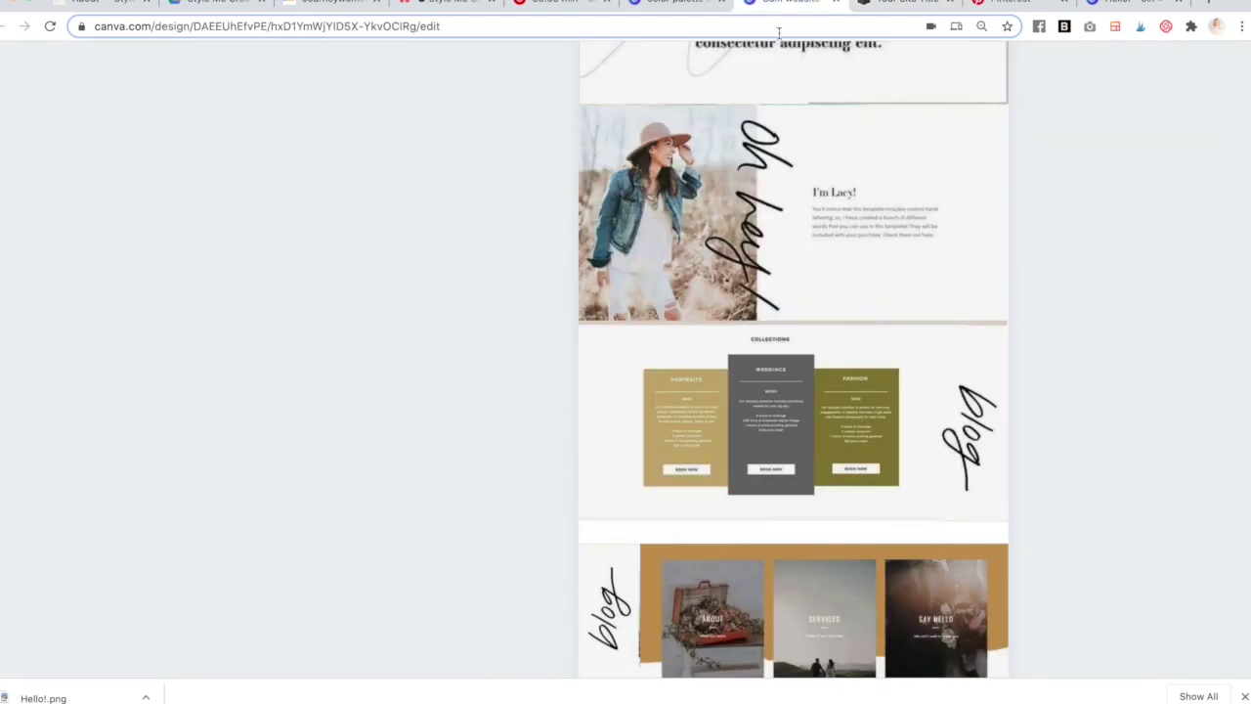
left_click(684, 4)
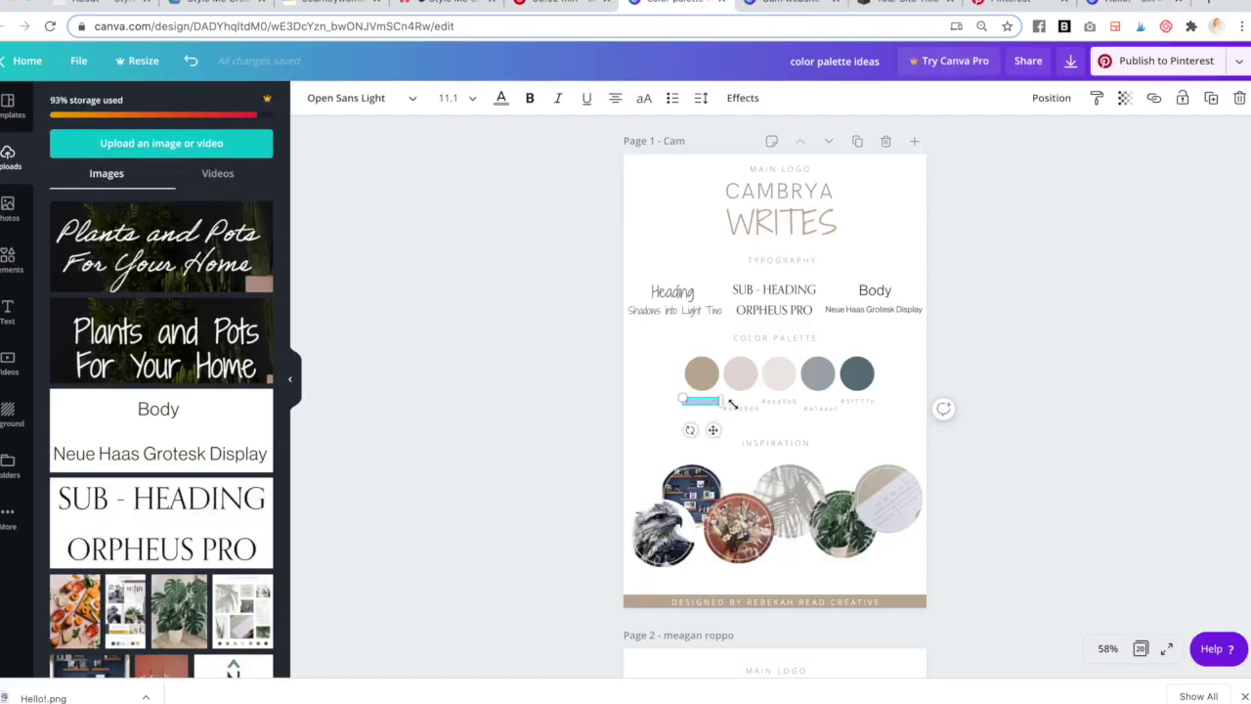
key("super+9")
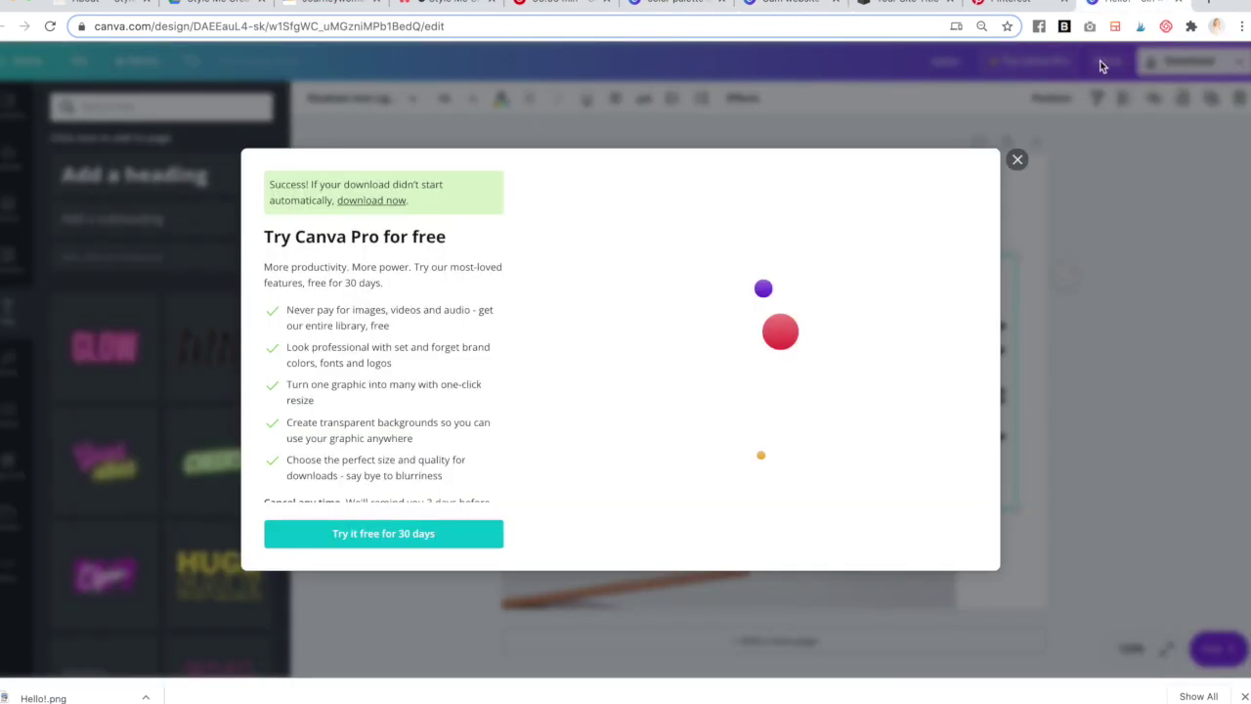
left_click(1017, 159)
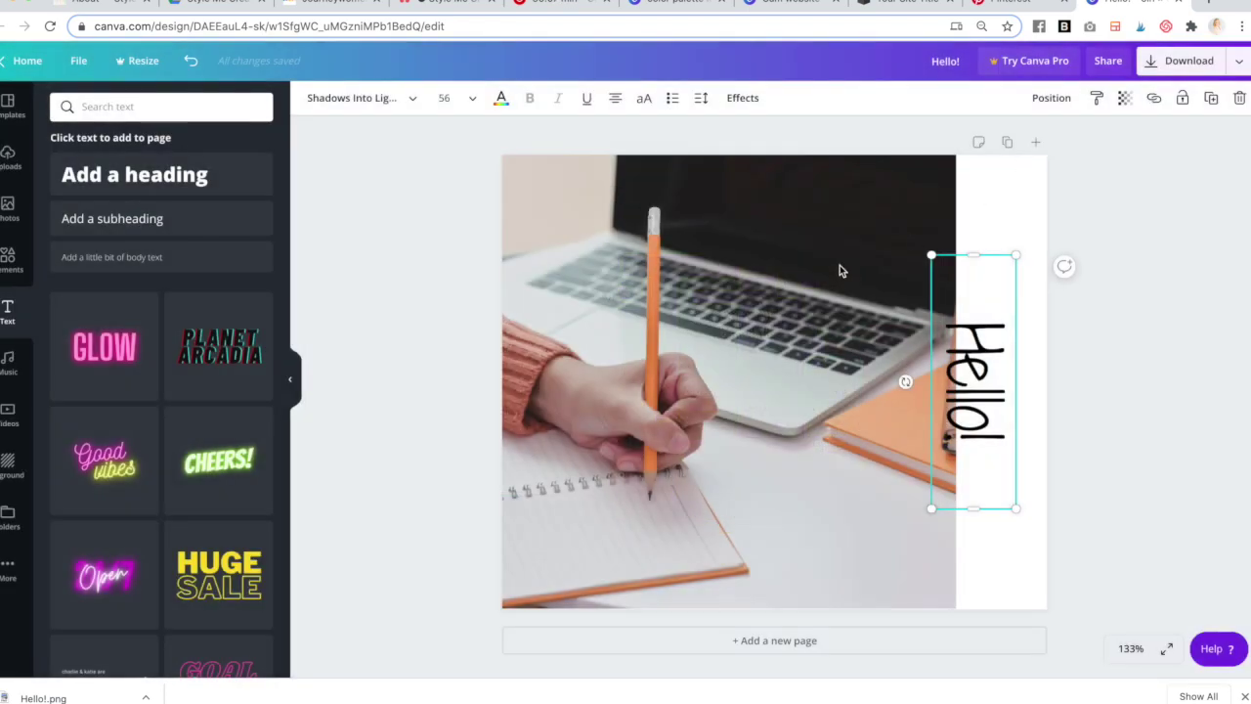
left_click(658, 254)
key("Delete")
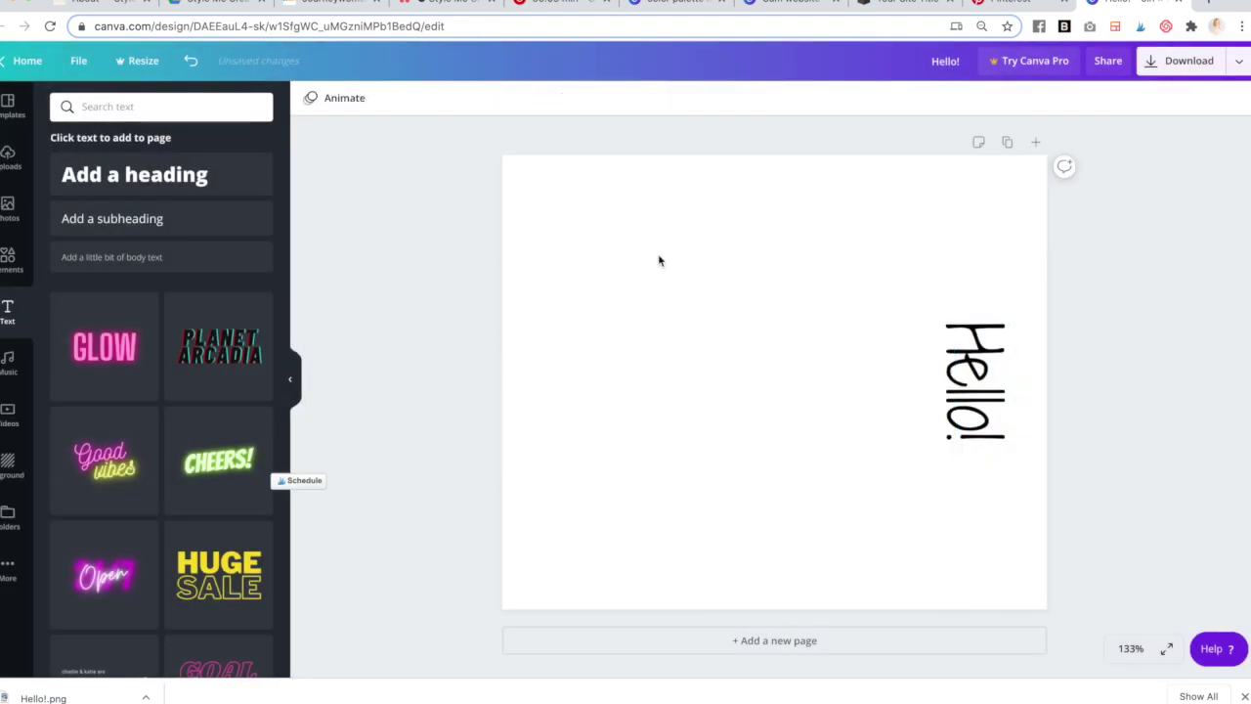
- Replace the vertical "Hello!" lettering with "blog"
left_click(966, 378)
triple_click(987, 380)
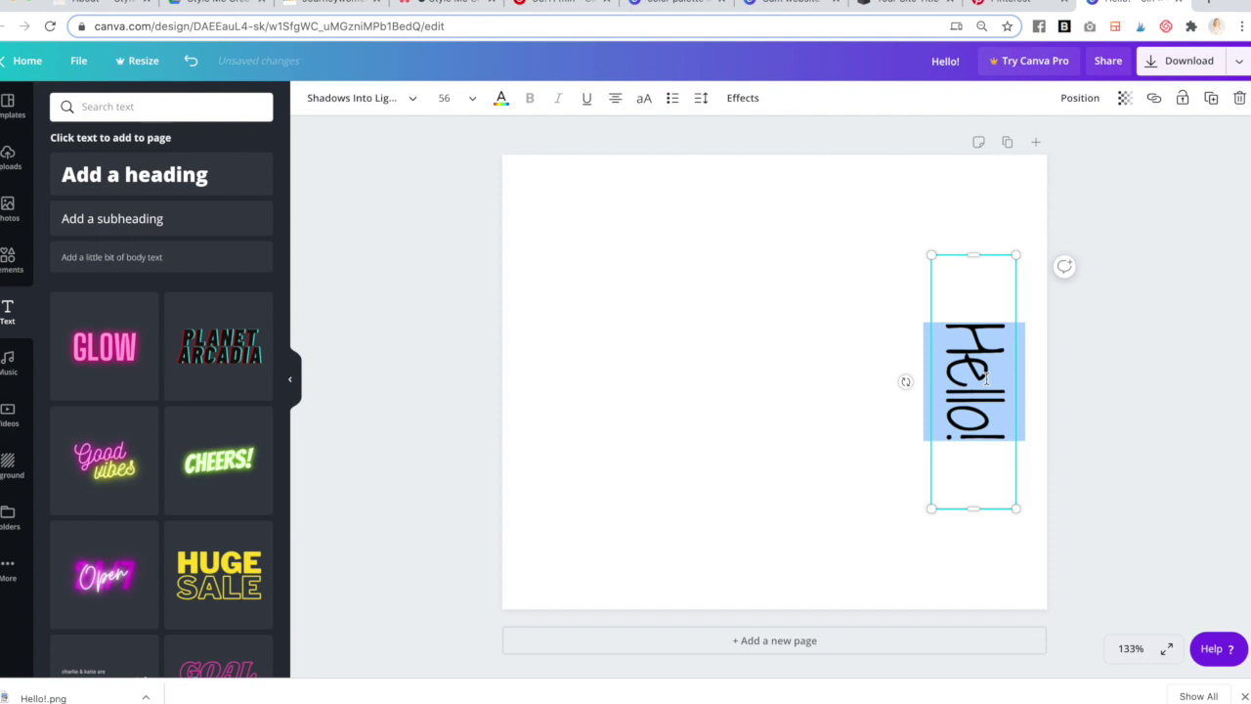
type("blog")
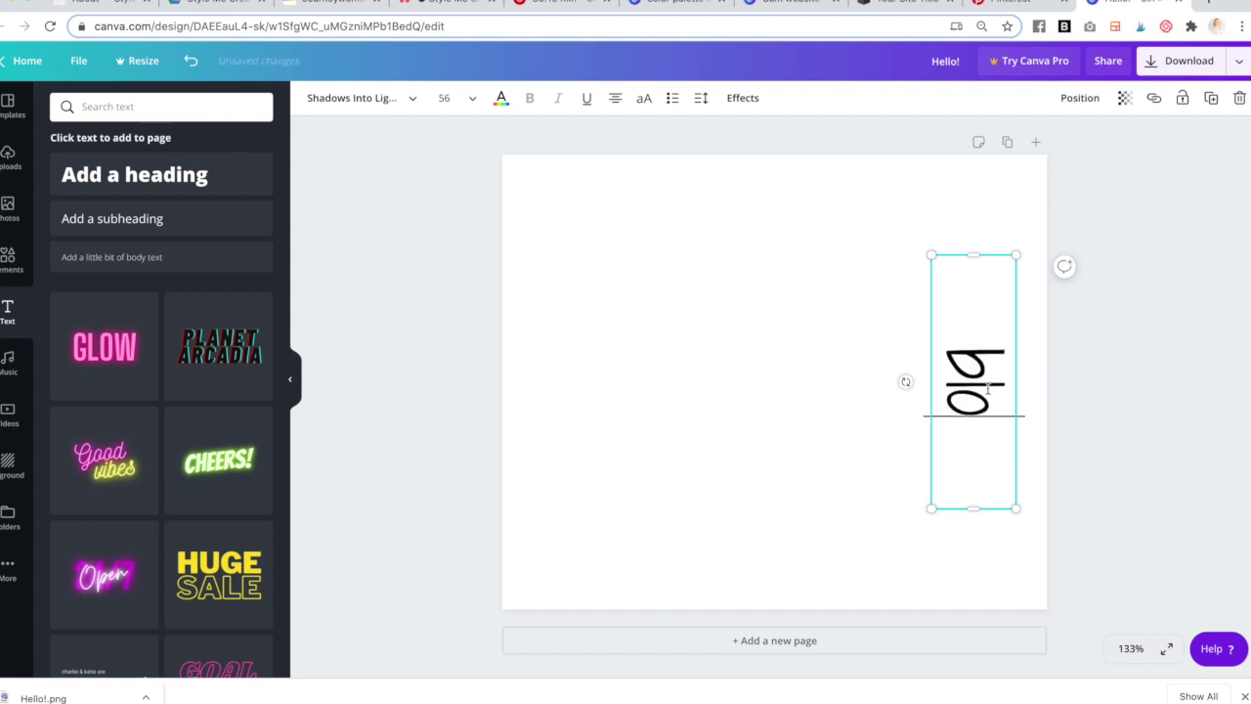
- Deselect the vertical "blog" lettering and capture it in a screenshot of just that area
left_click(1216, 283)
key("super+shift+4")
left_click_drag(900, 265, 1028, 517)
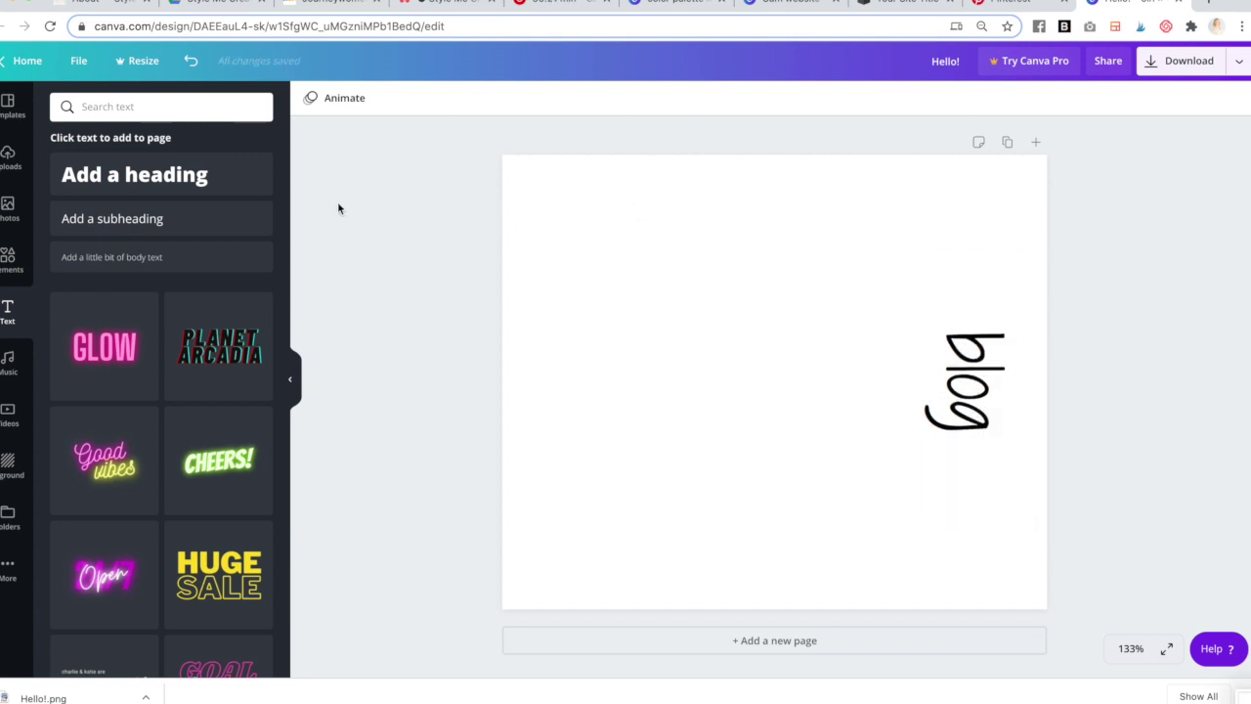
- Replace the vertical "blog" lettering with a solid tan page background from the brand palette and download the page as a PNG
left_click(953, 359)
key("Delete")
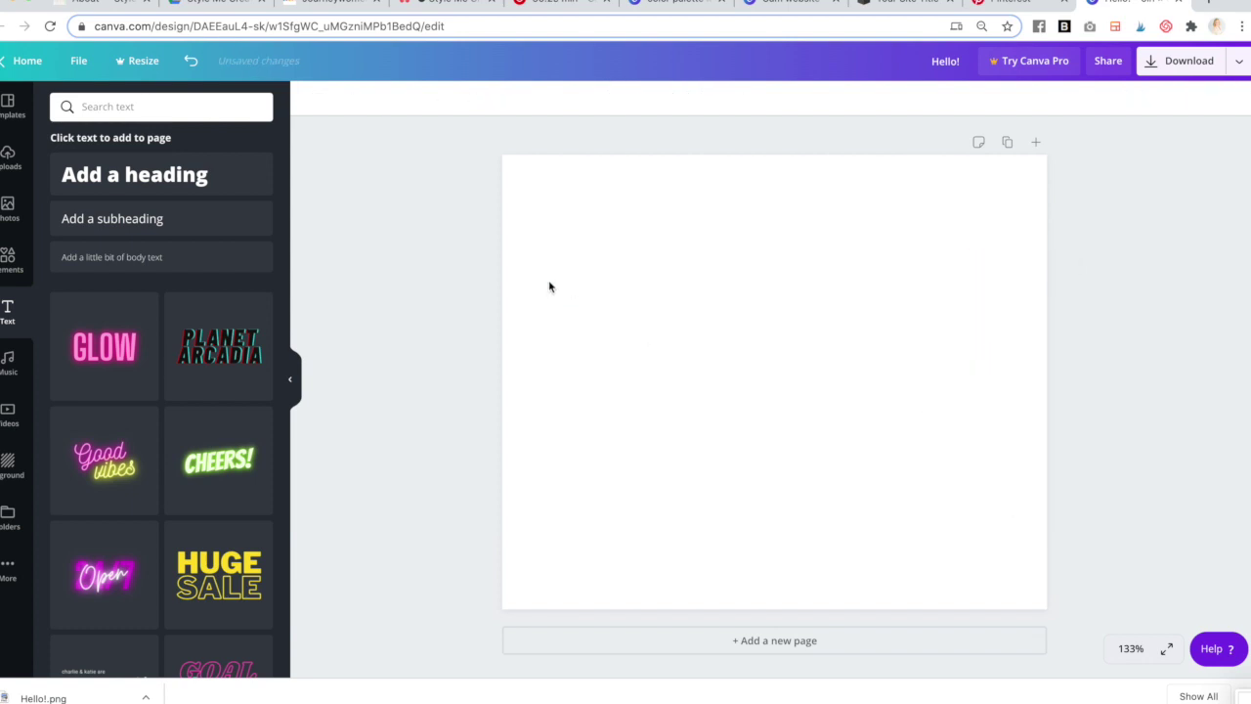
left_click(529, 207)
left_click(310, 100)
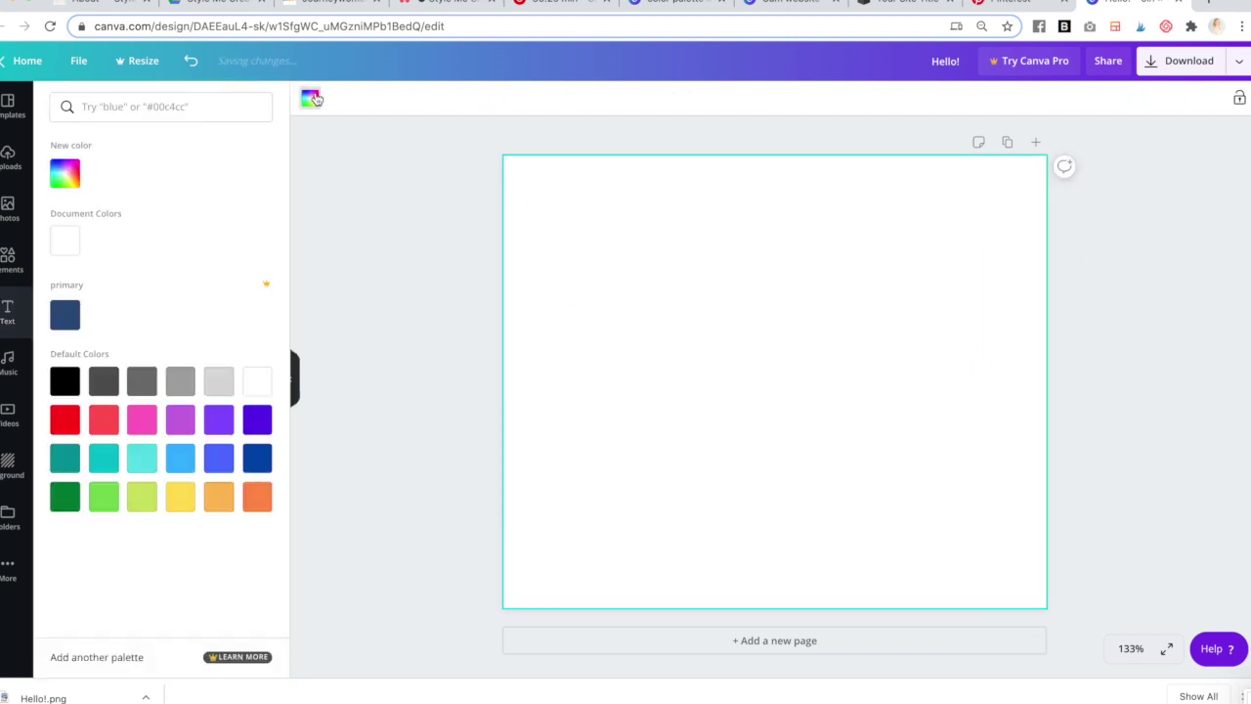
left_click(76, 178)
type("#b4a38e")
left_click(402, 274)
left_click(1195, 61)
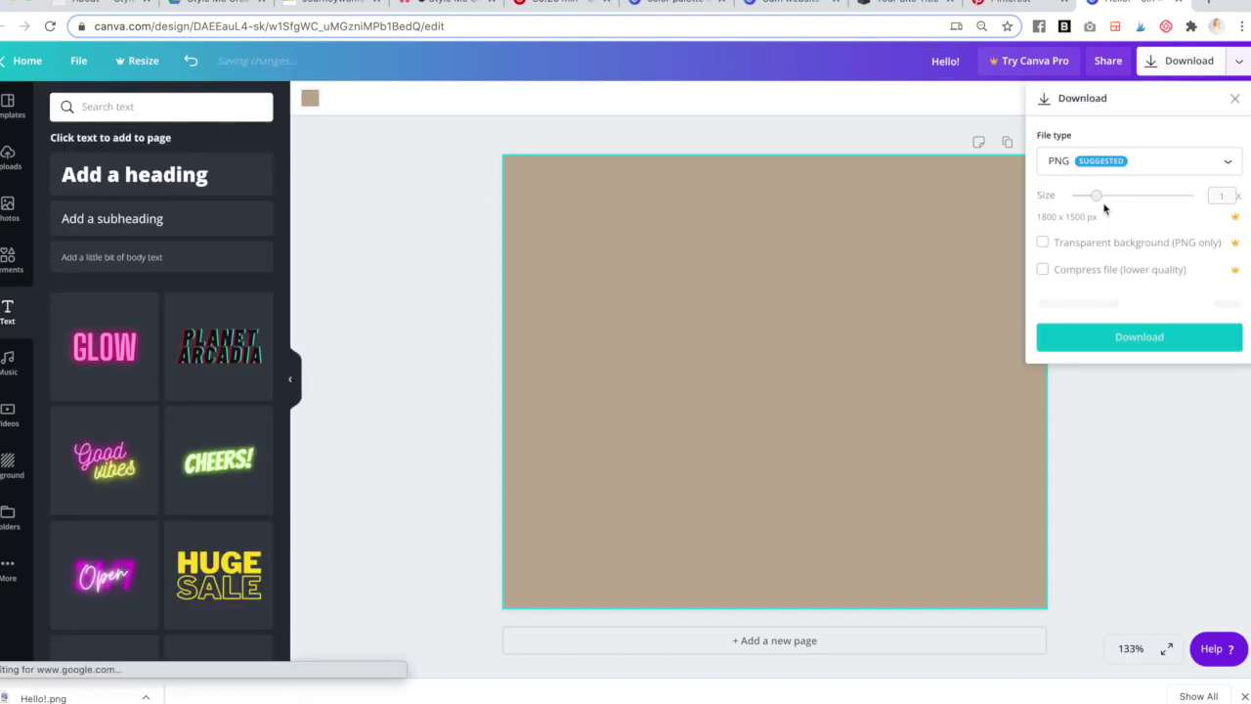
left_click(1114, 302)
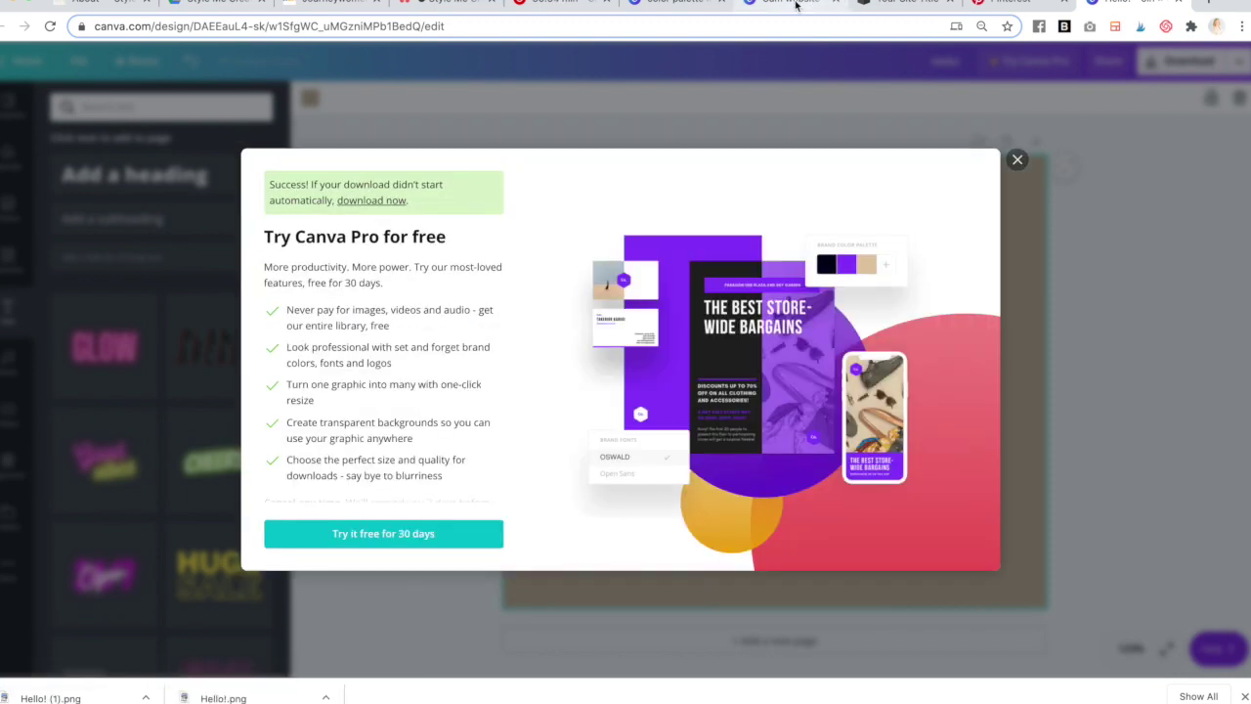
- Review the mockup's collection cards, copy the pale pink second swatch's hex code from the color palette design, and return to the Hello! design
left_click(796, 6)
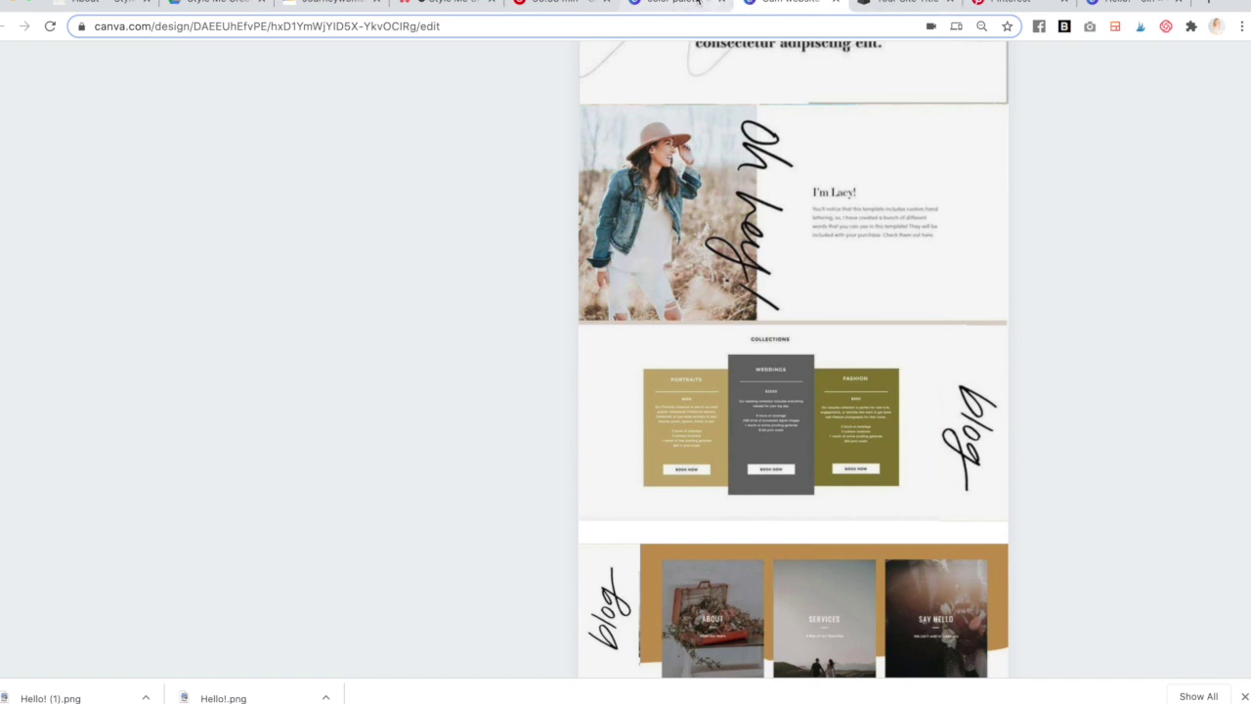
left_click(697, 3)
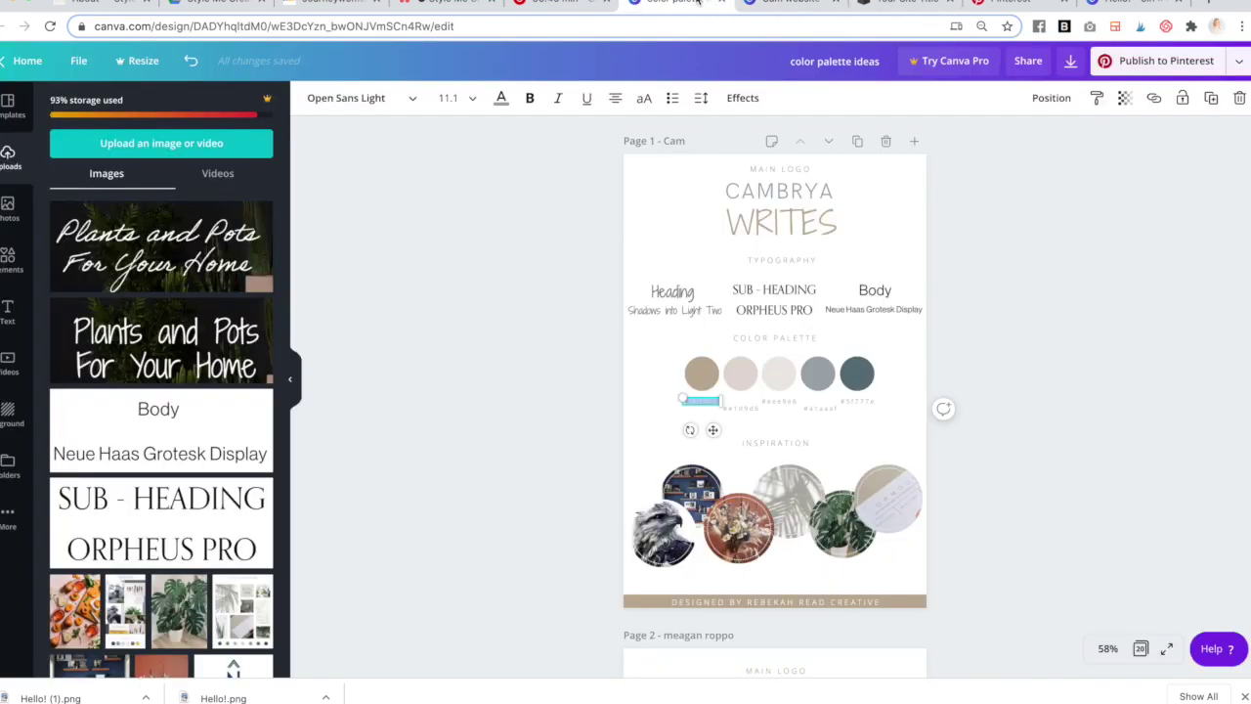
left_click(748, 411)
left_click(1121, 6)
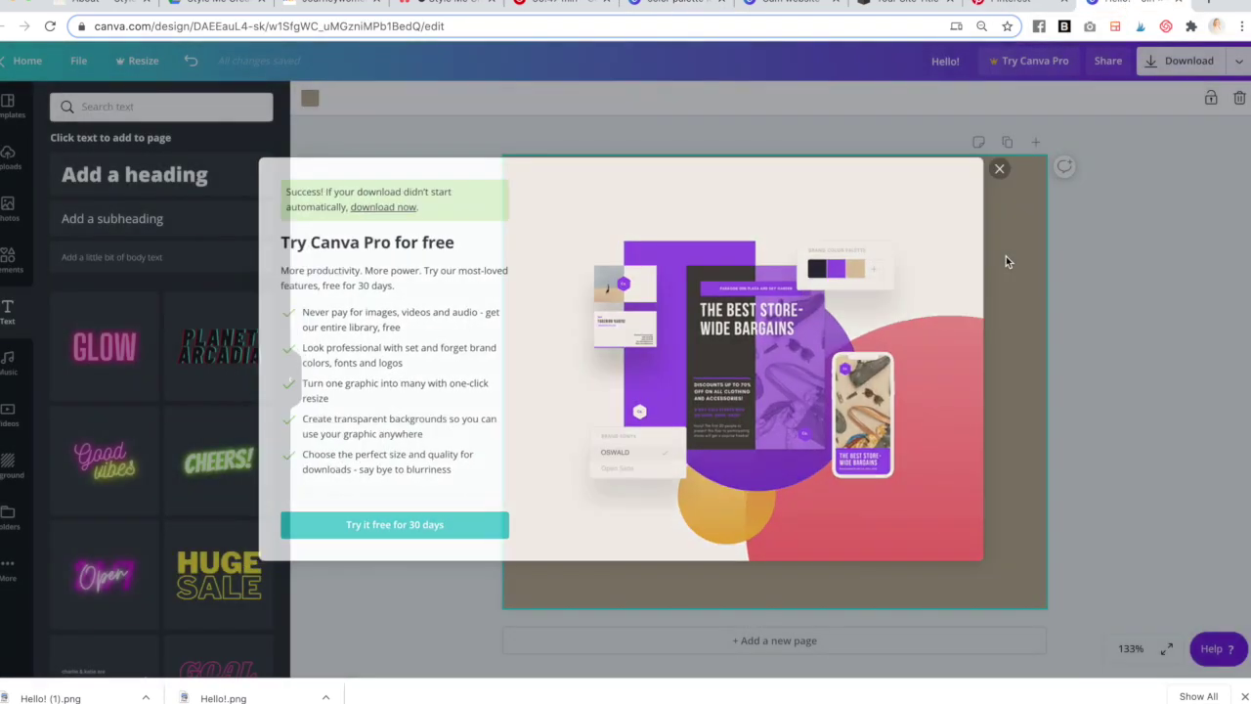
left_click(1006, 254)
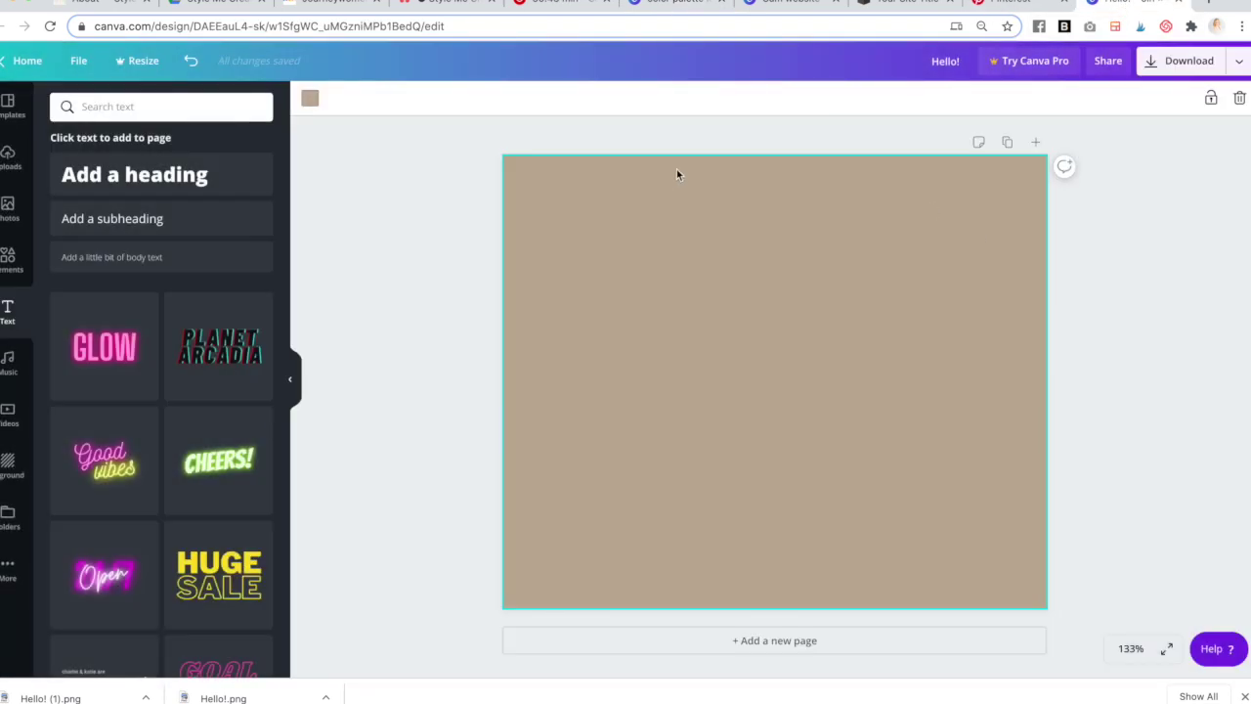
- Recolor the page background to #e1d9d6 and download the page as a PNG
left_click(310, 100)
left_click(65, 173)
type("#e1d9d6")
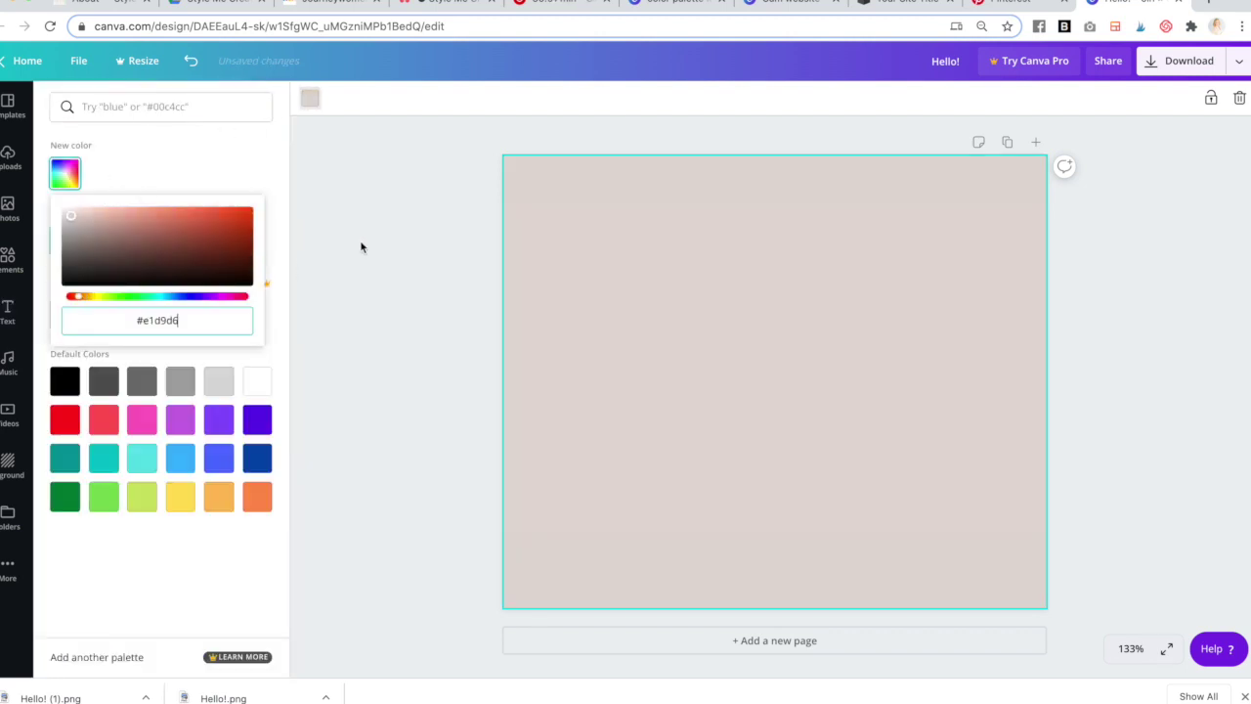
left_click(437, 234)
left_click(1177, 61)
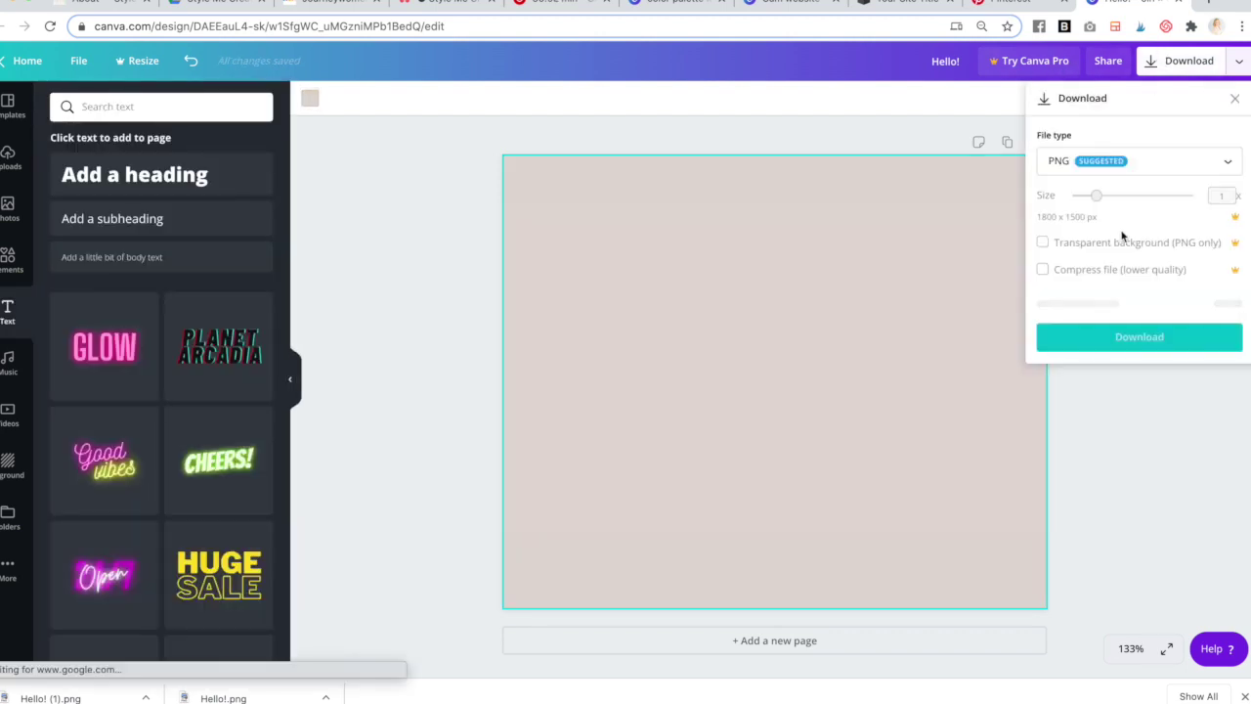
left_click(1120, 307)
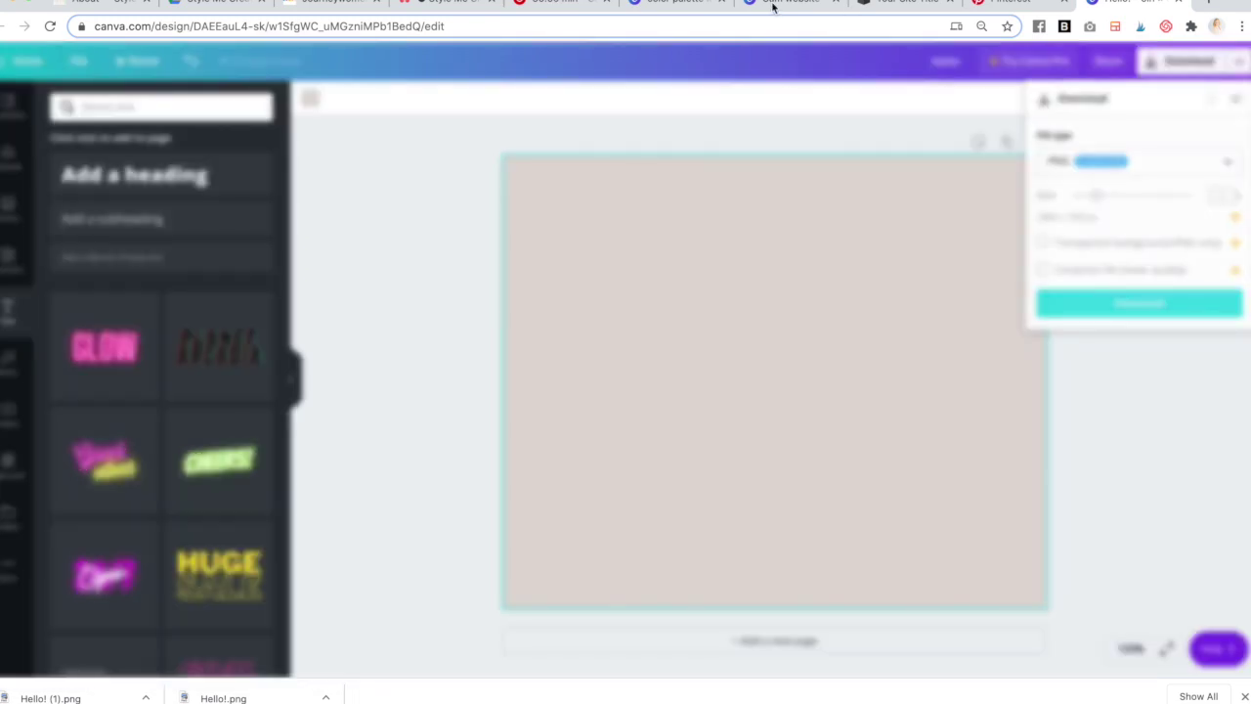
- Copy the third swatch's hex code from the color palette design and return to the Hello! design, dismissing the Canva Pro offer
left_click(675, 5)
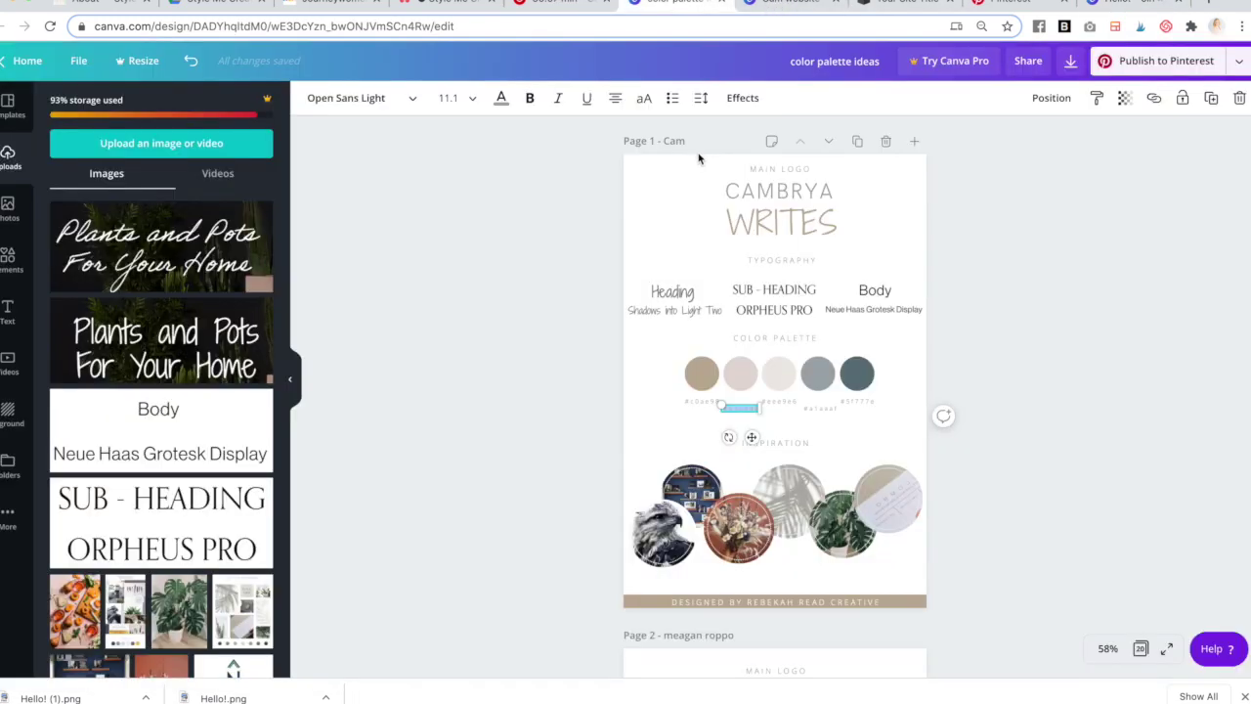
double_click(782, 402)
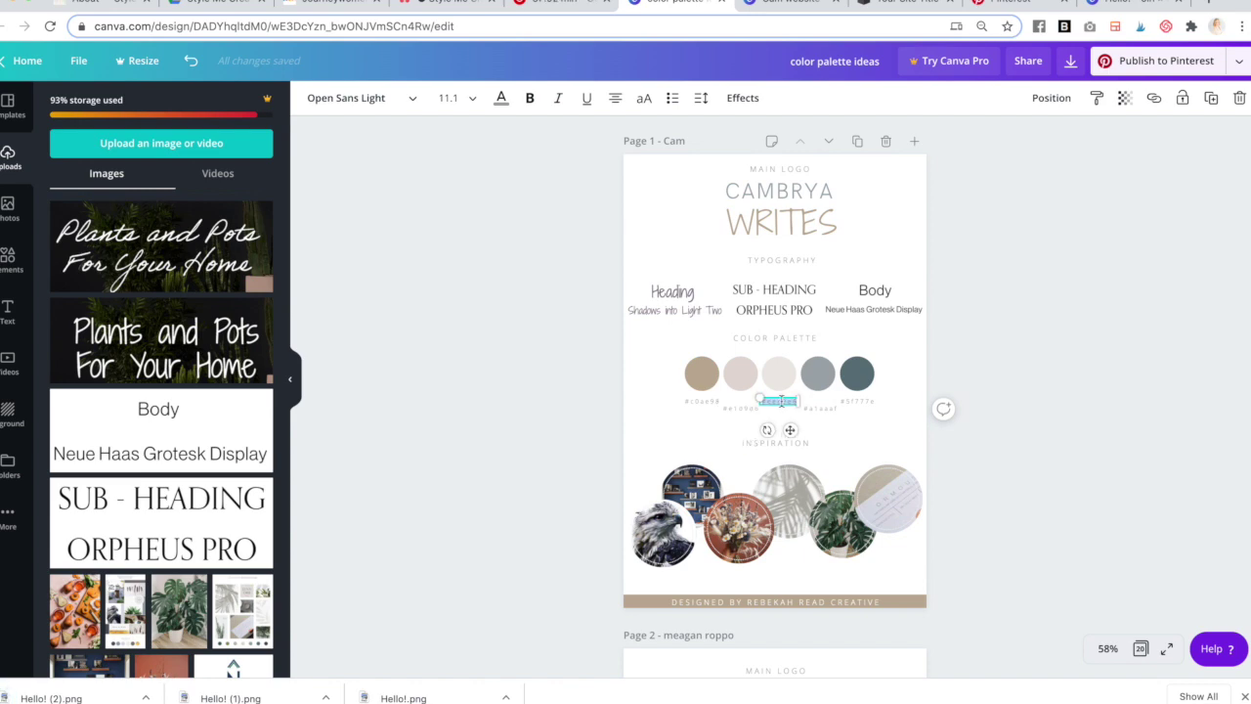
left_click(1141, 8)
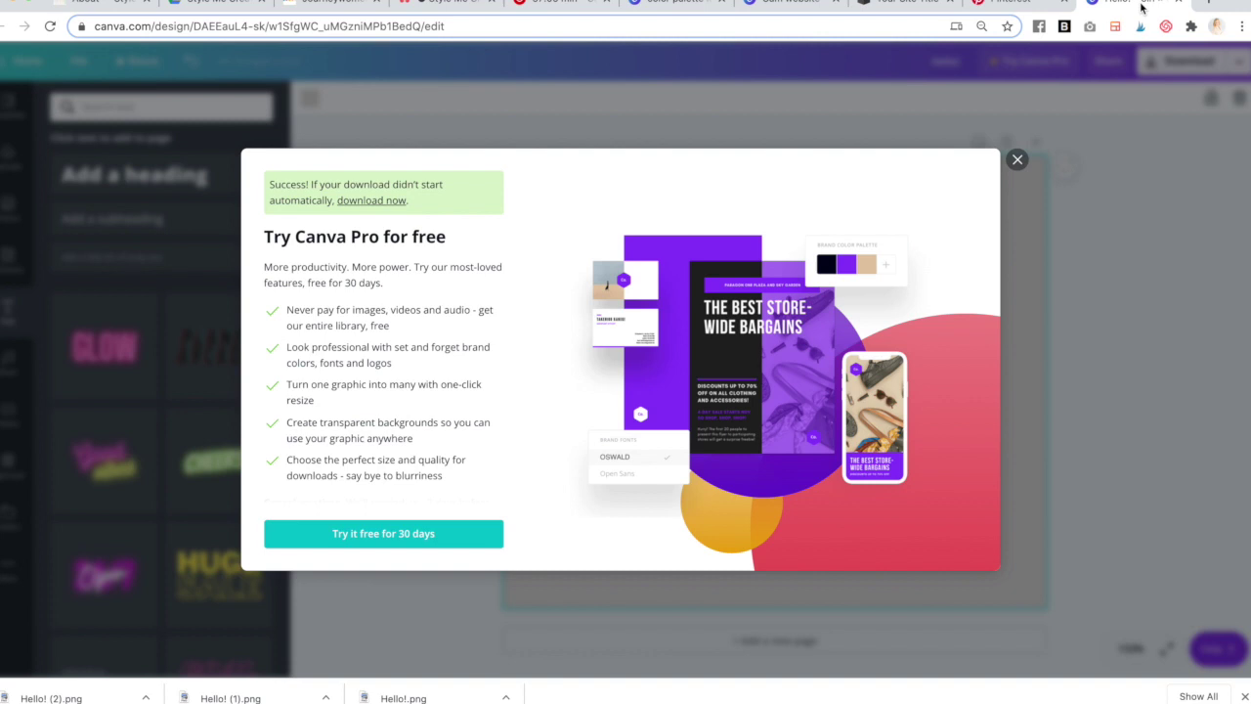
left_click(1019, 159)
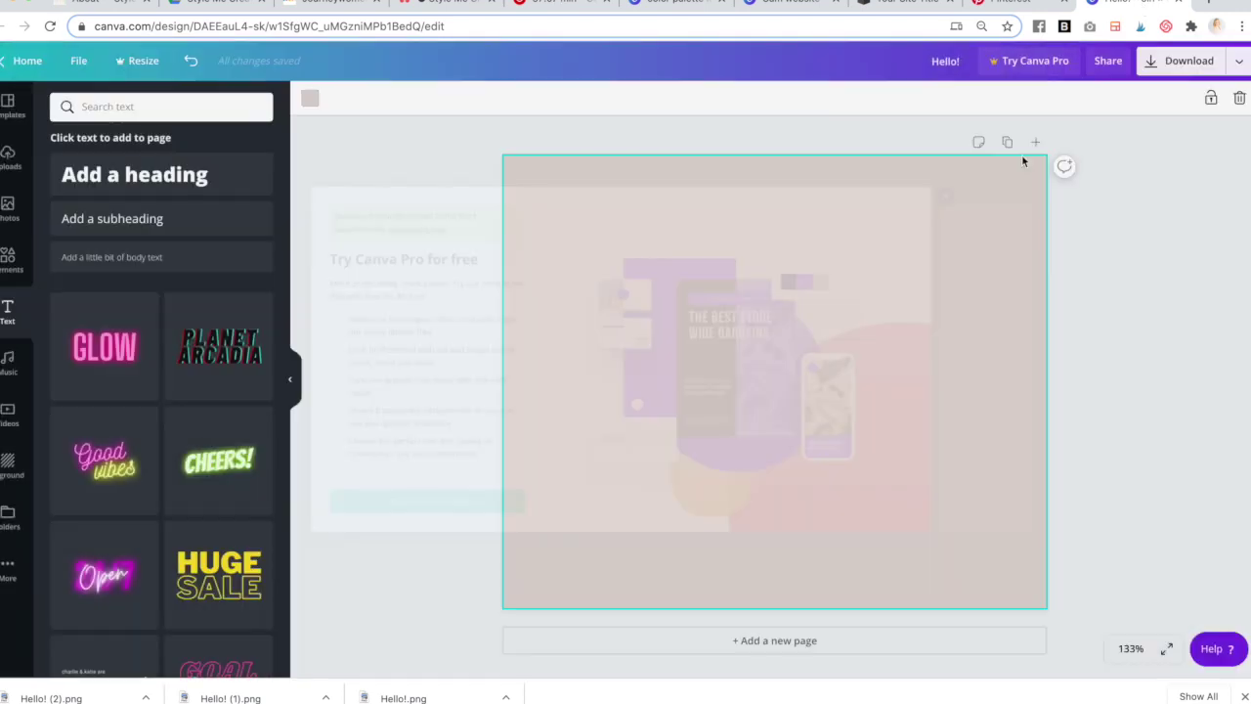
- Recolor the page background with the copied light beige hex code and download the page as a PNG
left_click(310, 98)
left_click(65, 173)
left_click(410, 240)
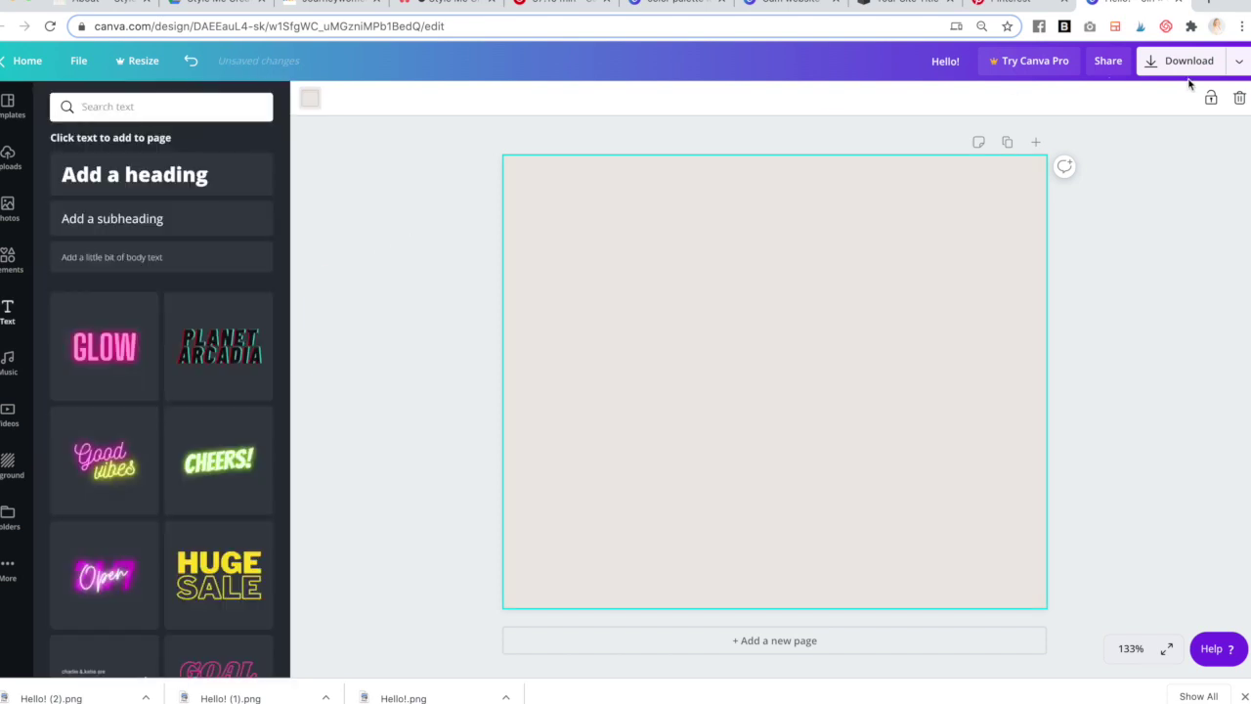
left_click(1187, 65)
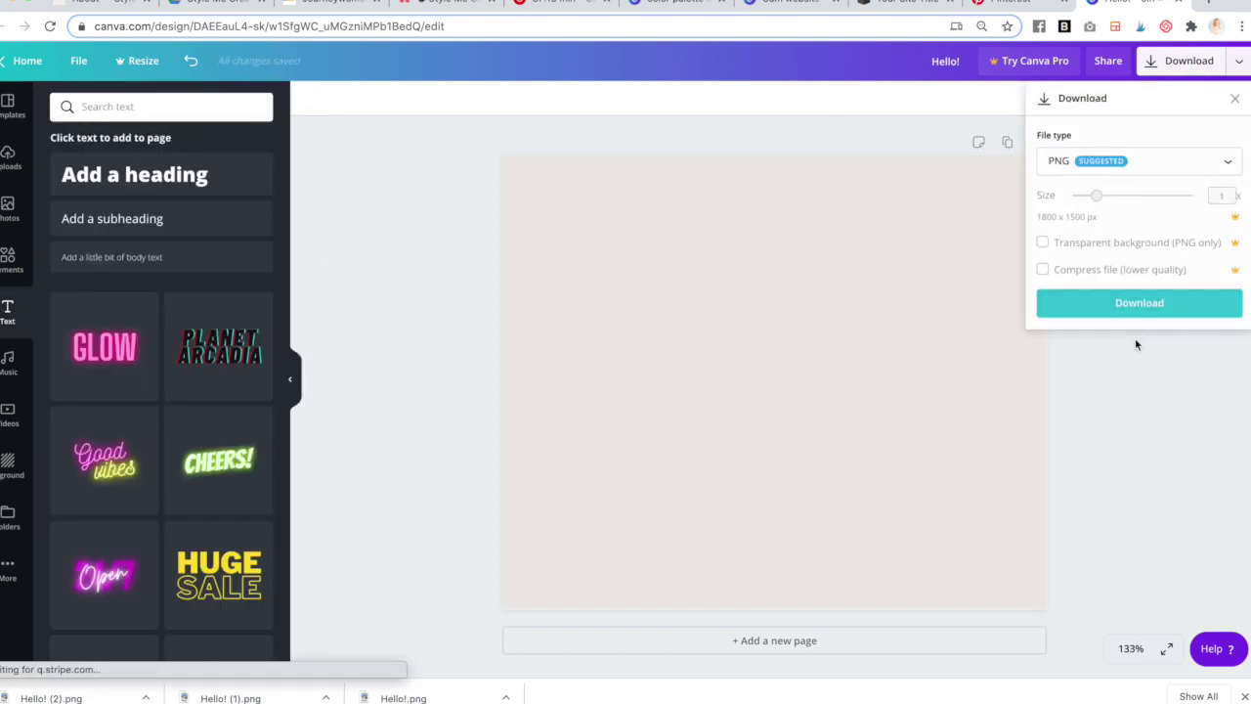
left_click(1137, 338)
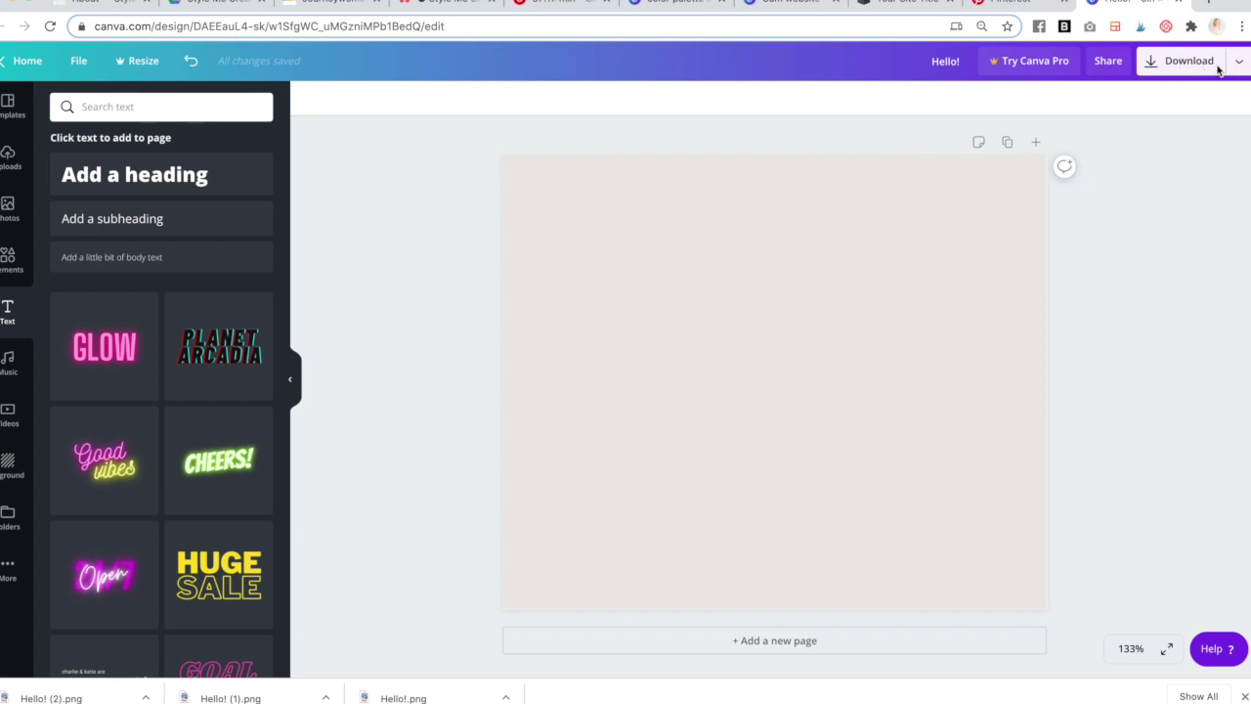
- Switch to the Squarespace page and upload Hello! (1).png into the image block below the Collections heading
left_click(890, 3)
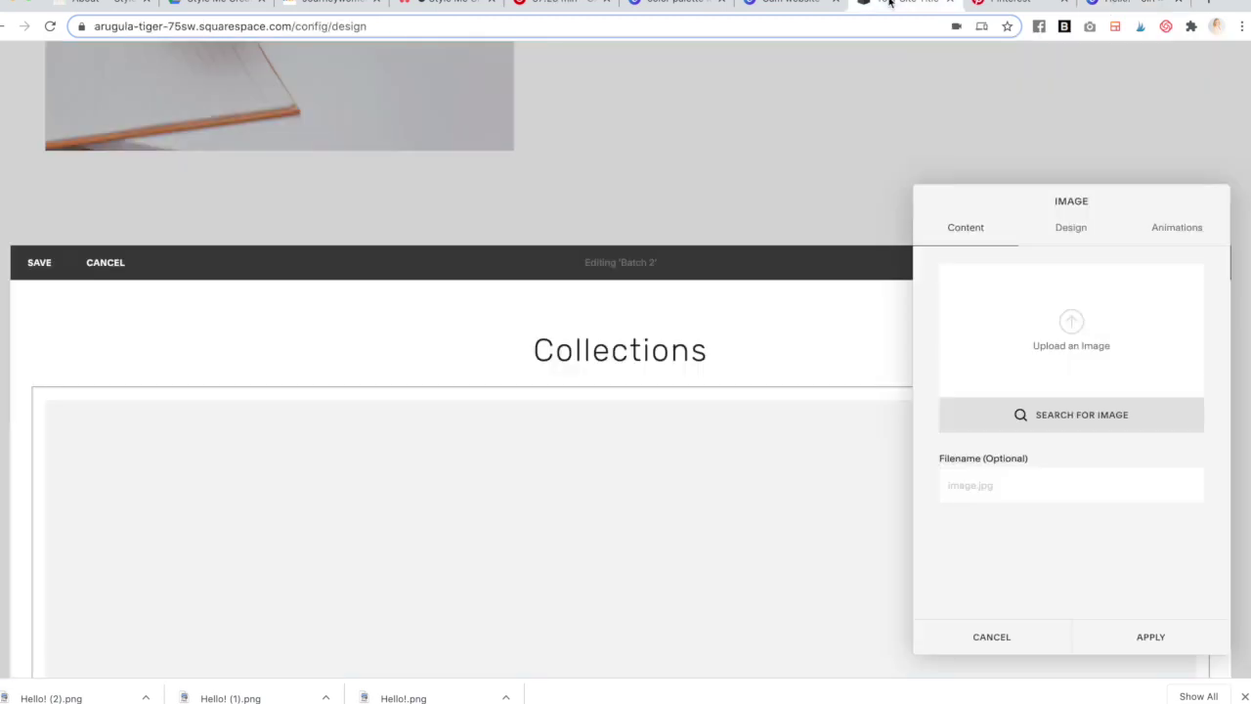
left_click(1071, 333)
left_click(488, 100)
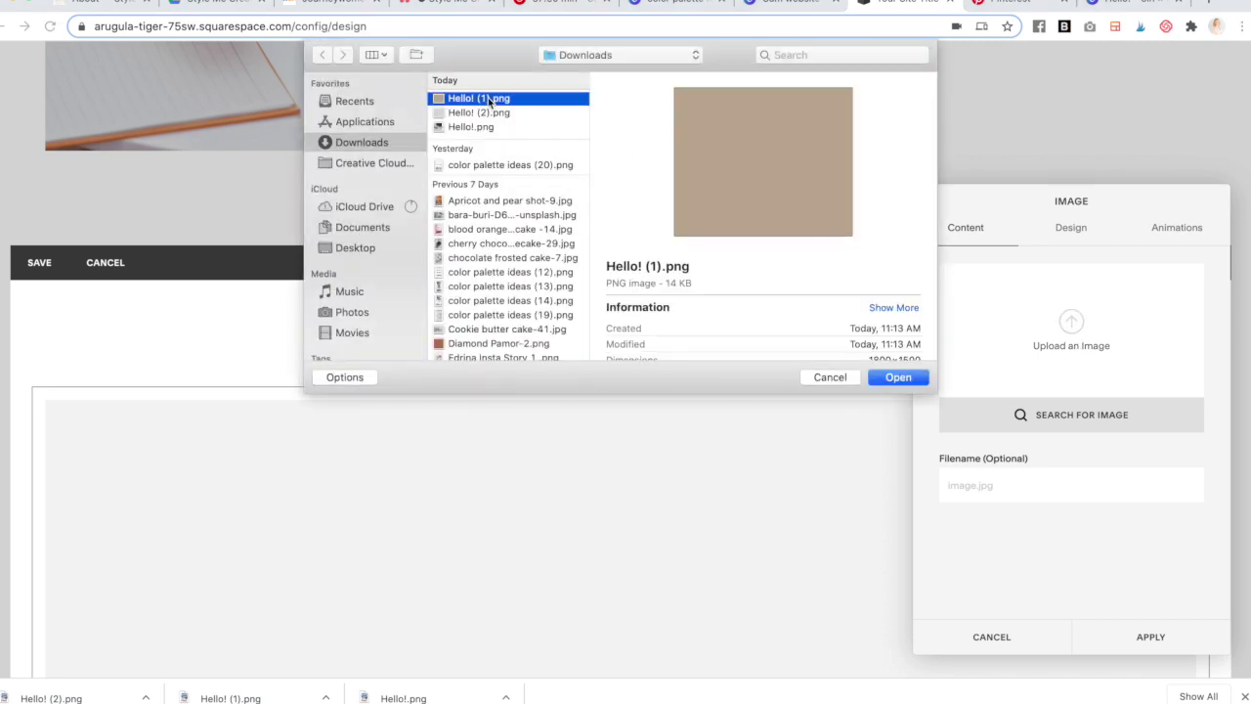
double_click(489, 100)
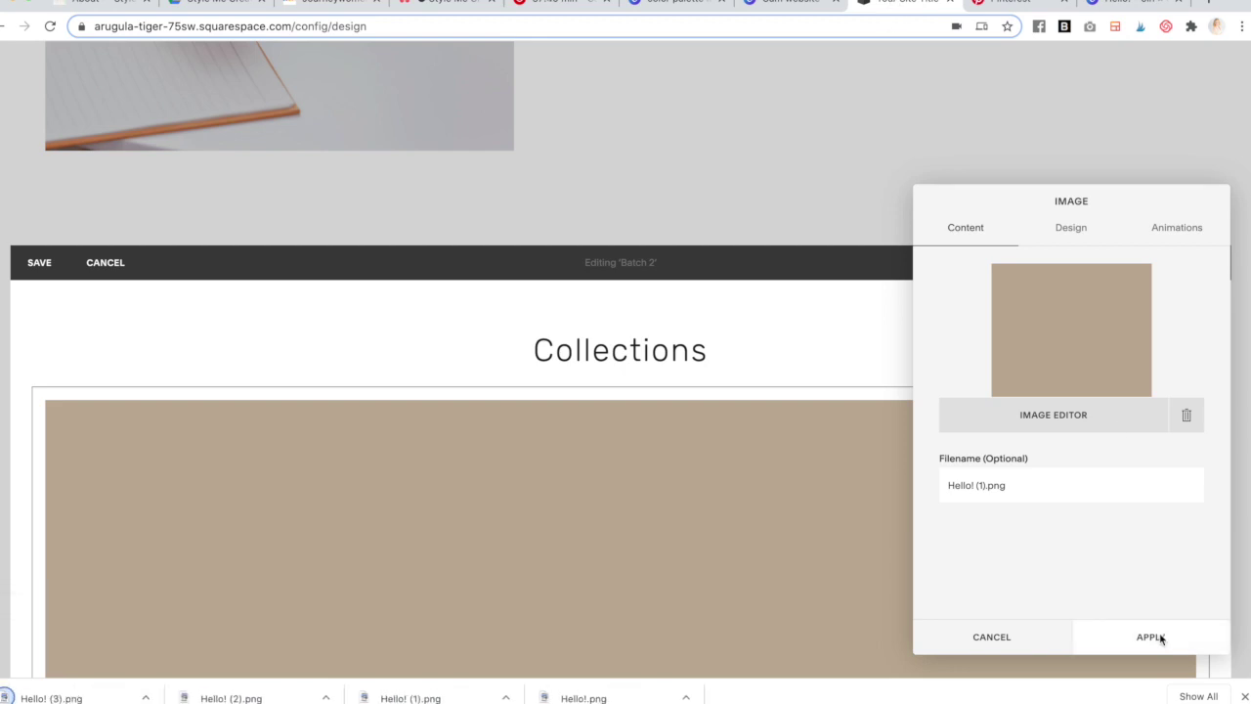
left_click(1159, 637)
- Insert a Poster image block with Hello! (2).png and place it under the Collections heading, to the left of the tan block
left_click(1214, 261)
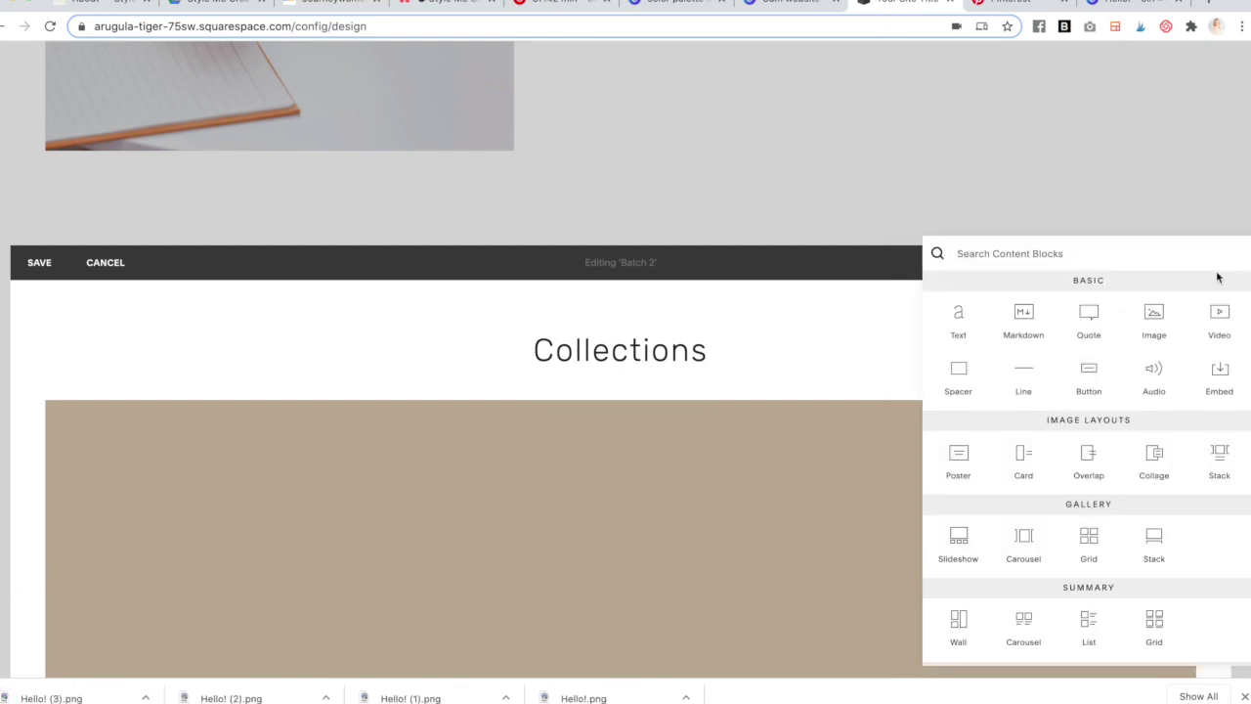
left_click_drag(91, 505, 48, 520)
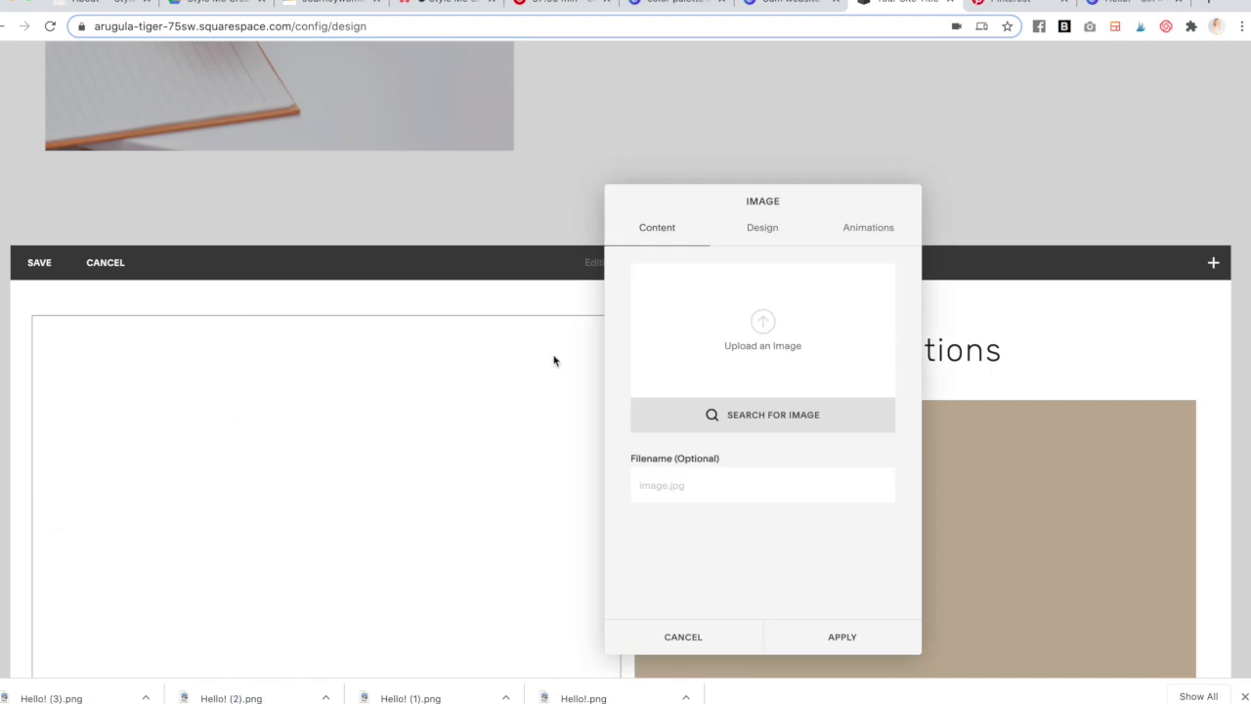
left_click(764, 323)
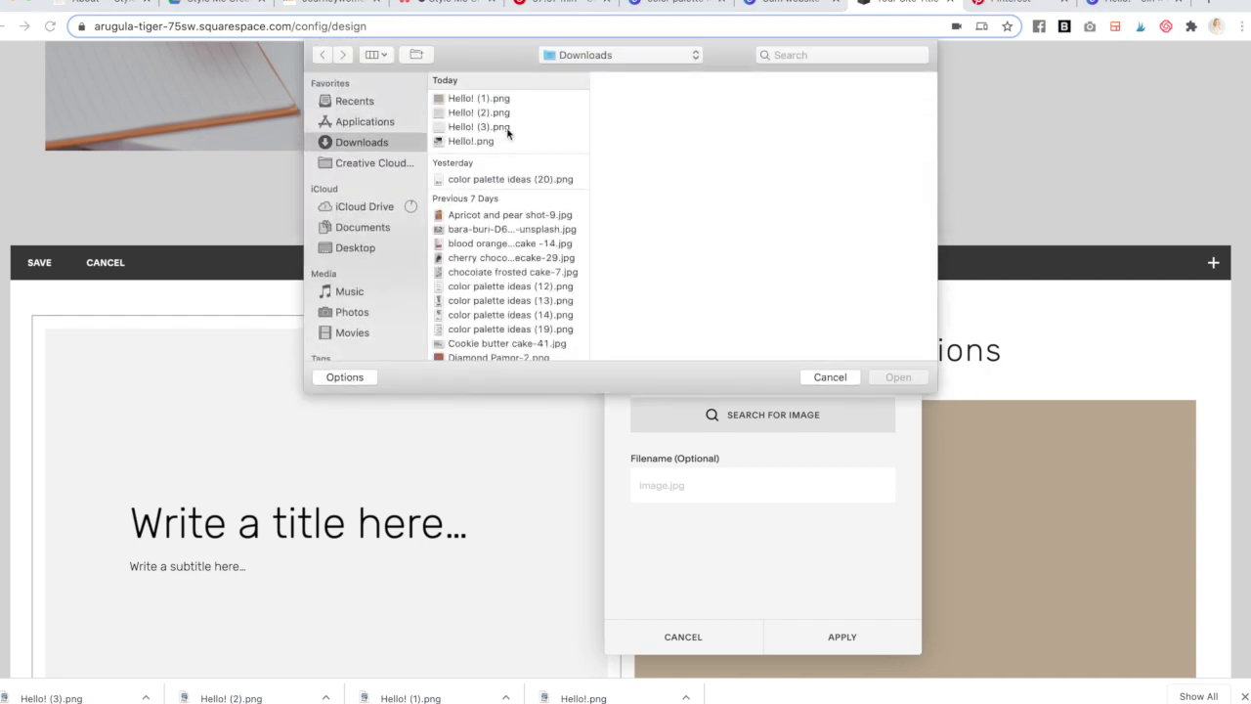
double_click(488, 113)
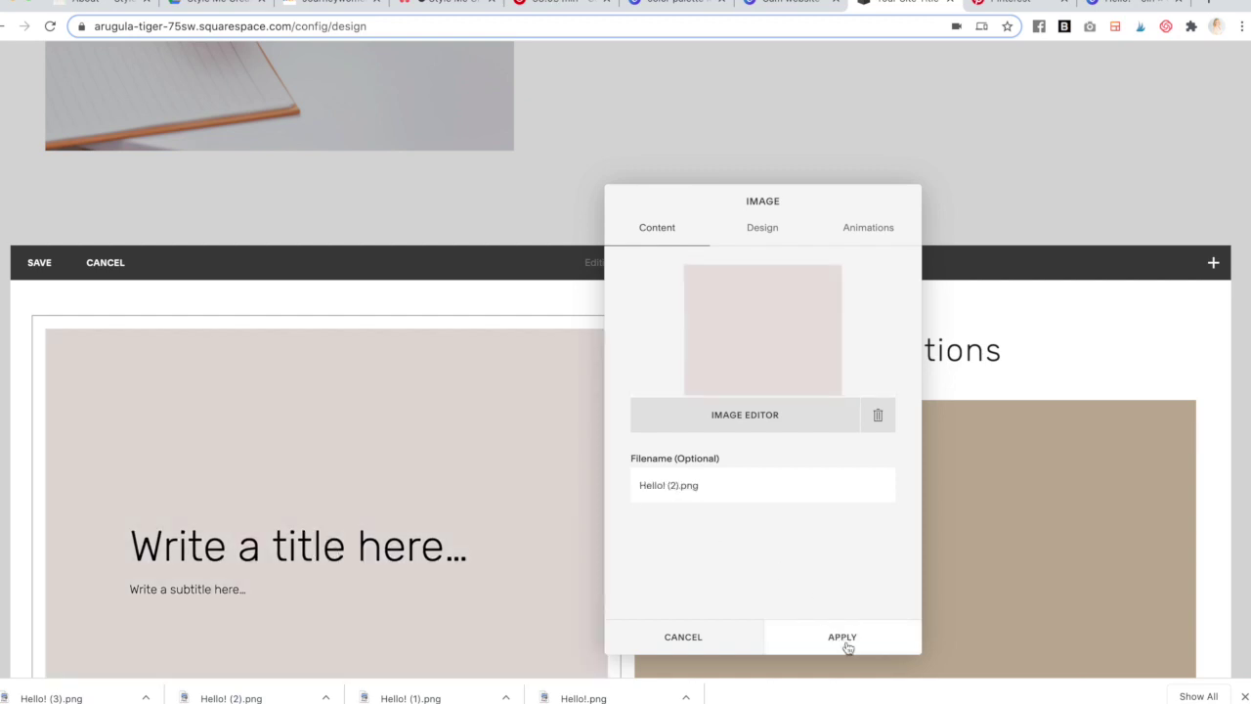
left_click(839, 637)
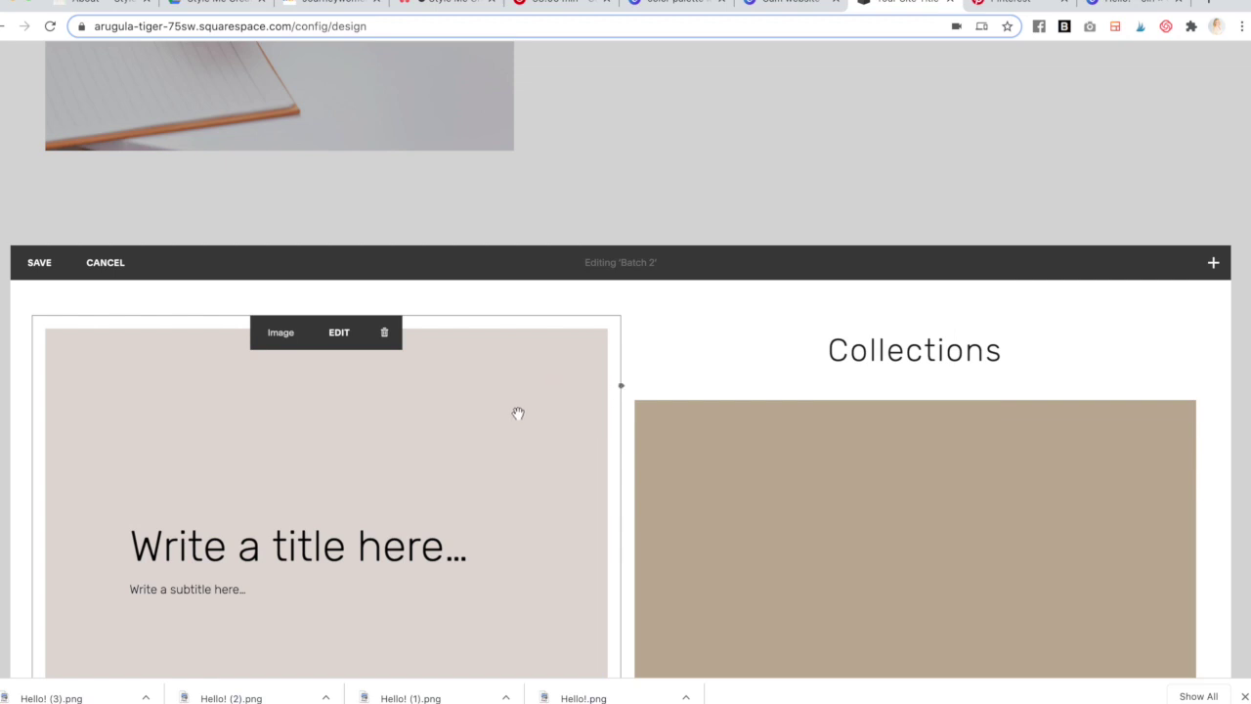
left_click_drag(549, 440, 749, 514)
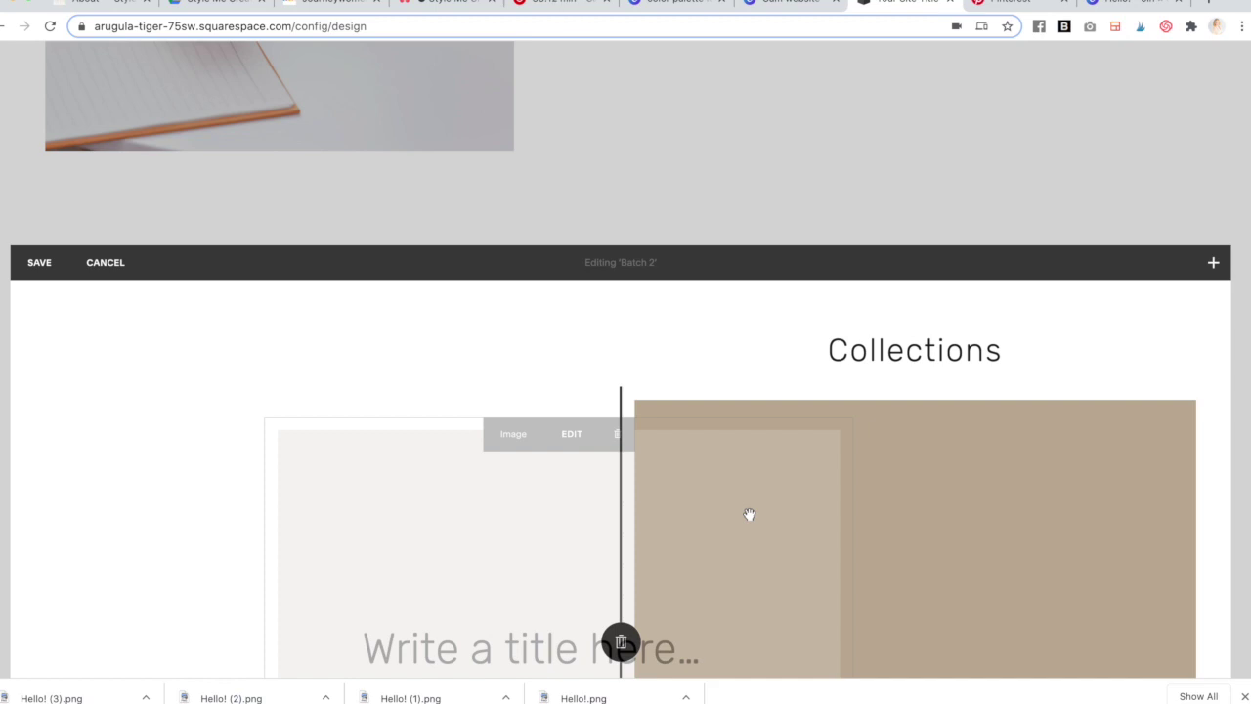
left_click_drag(749, 515, 749, 514)
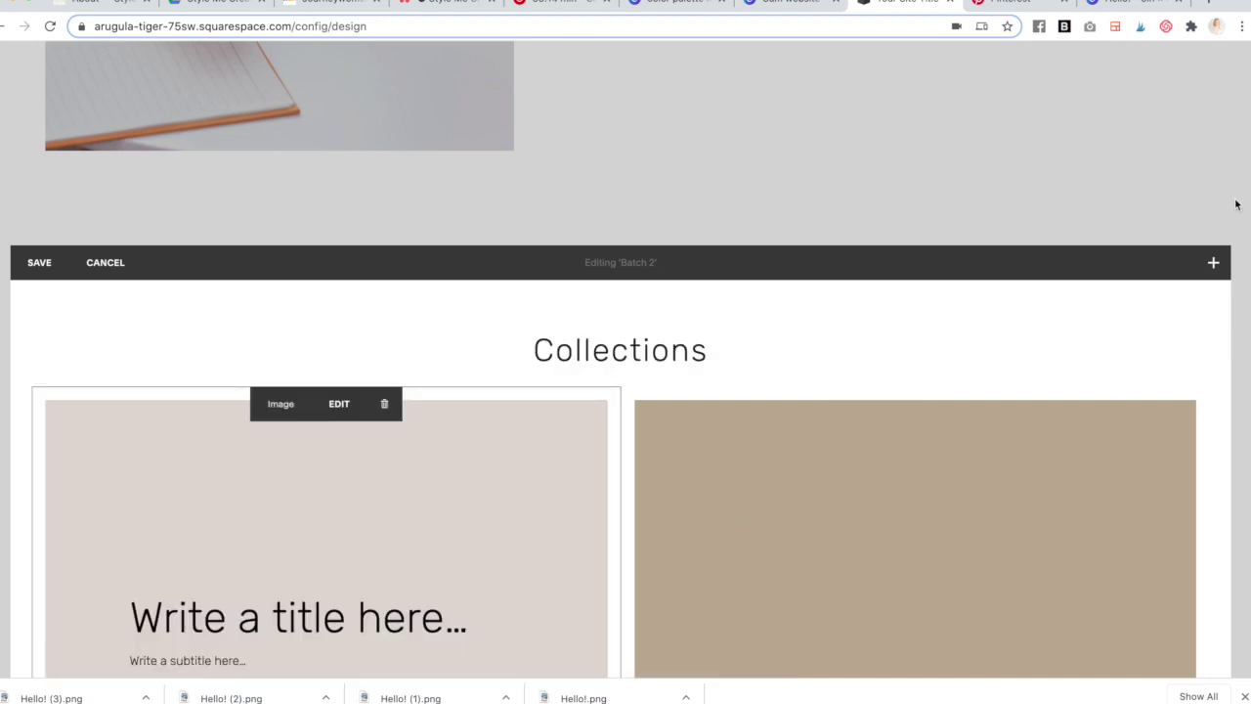
- Add a third image block with Hello! (3).png to the right of the tan block, comparing with the mockup before applying it
left_click(1213, 262)
left_click_drag(1146, 327, 1084, 528)
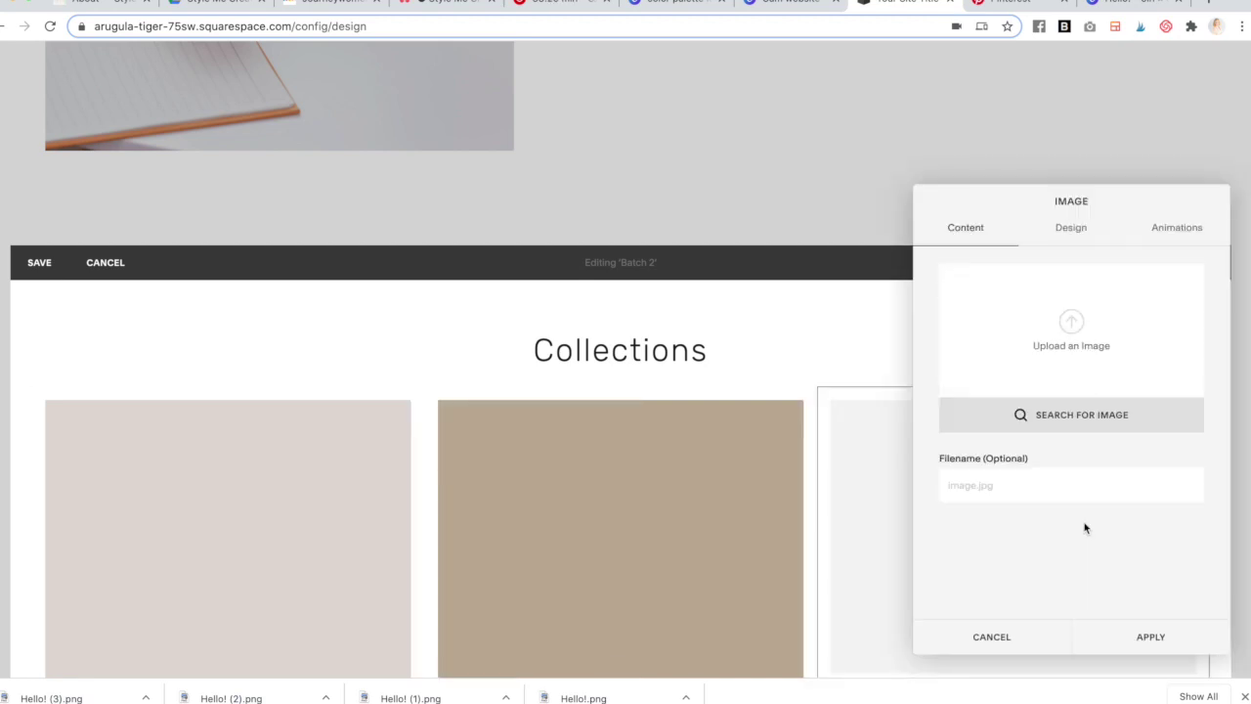
left_click(1069, 325)
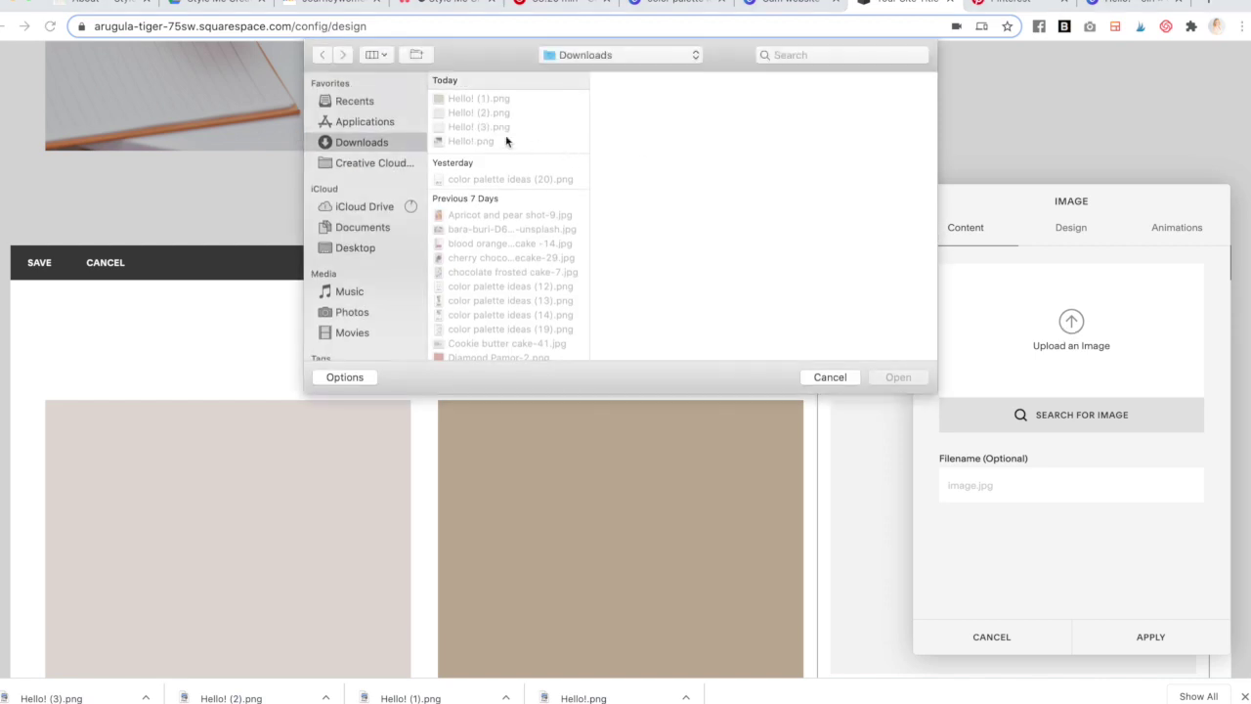
left_click(486, 128)
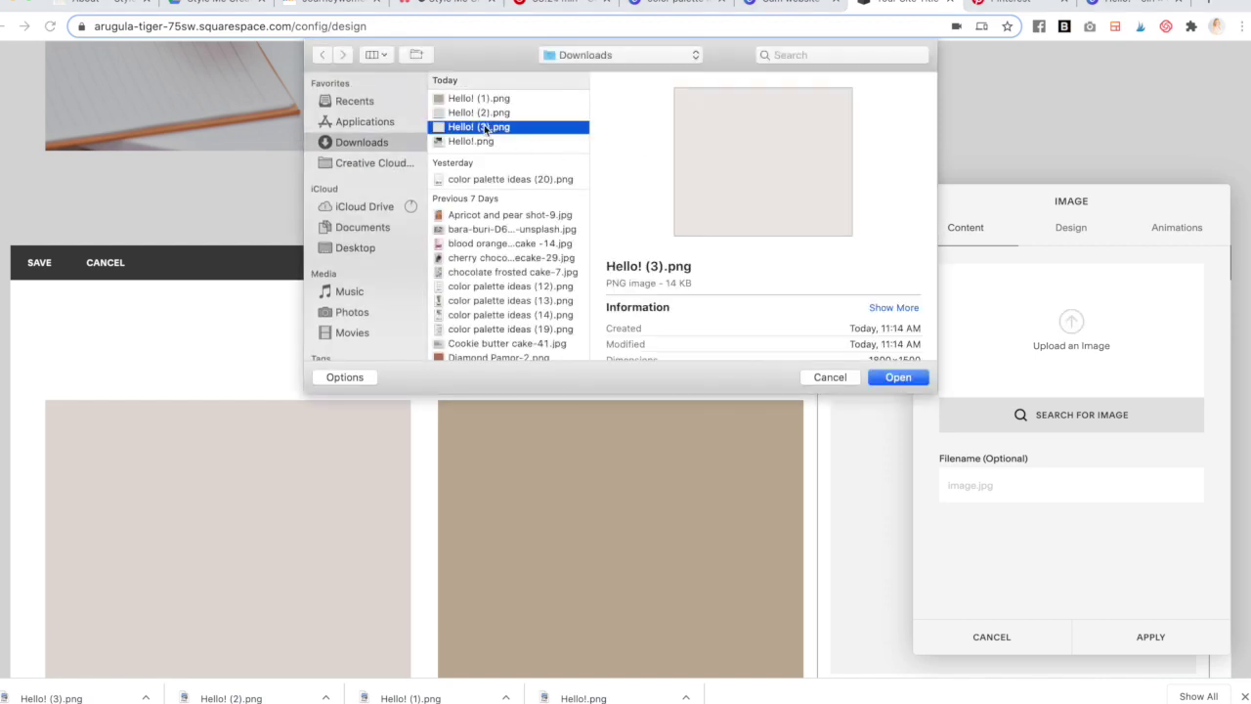
double_click(485, 128)
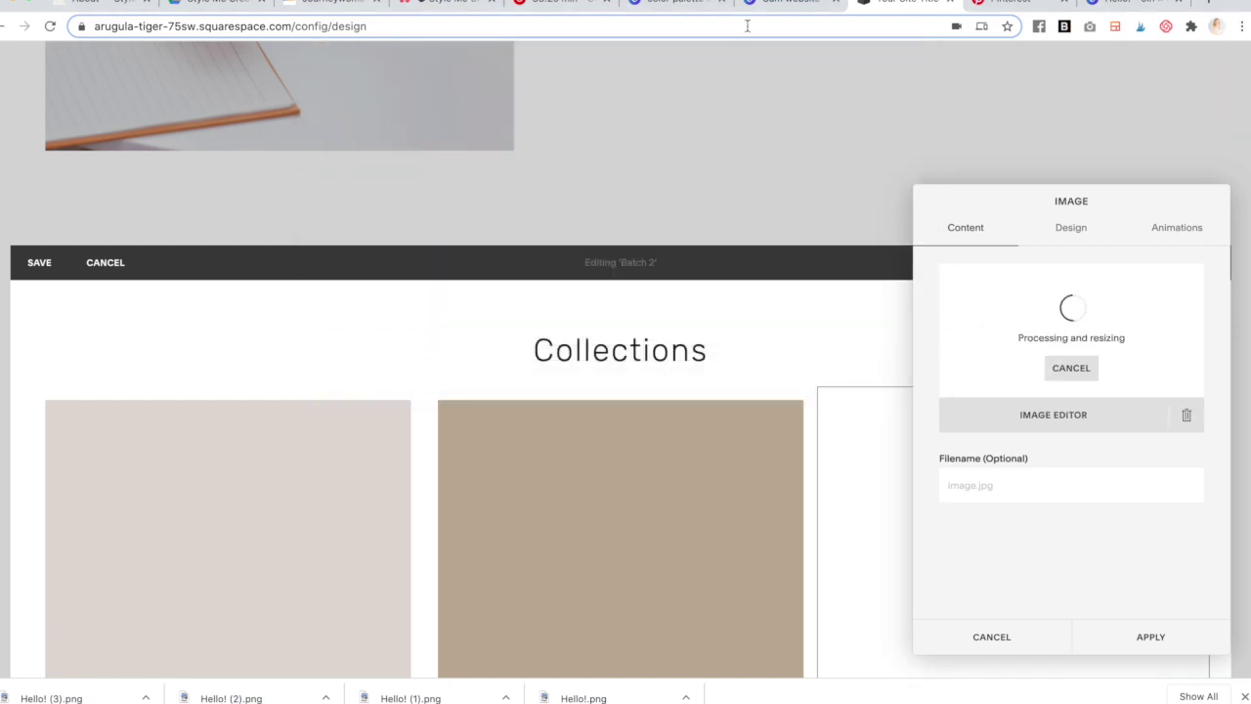
left_click(792, 3)
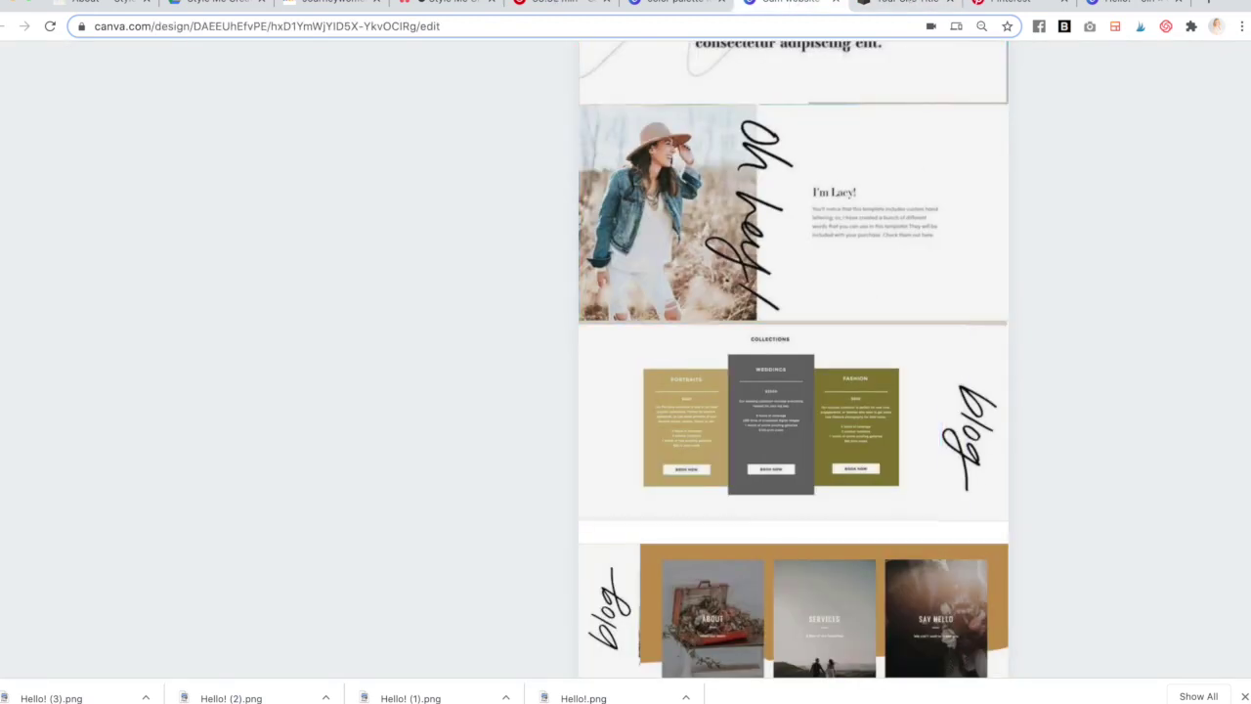
left_click(909, 4)
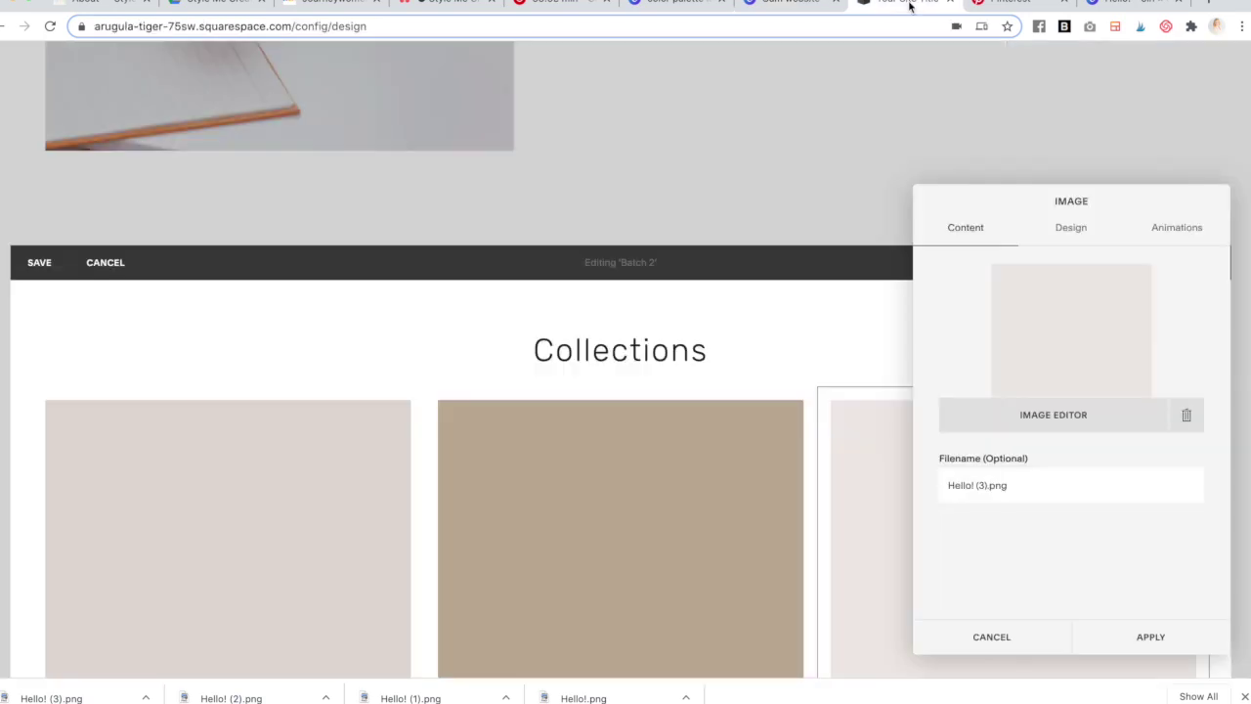
left_click(1143, 636)
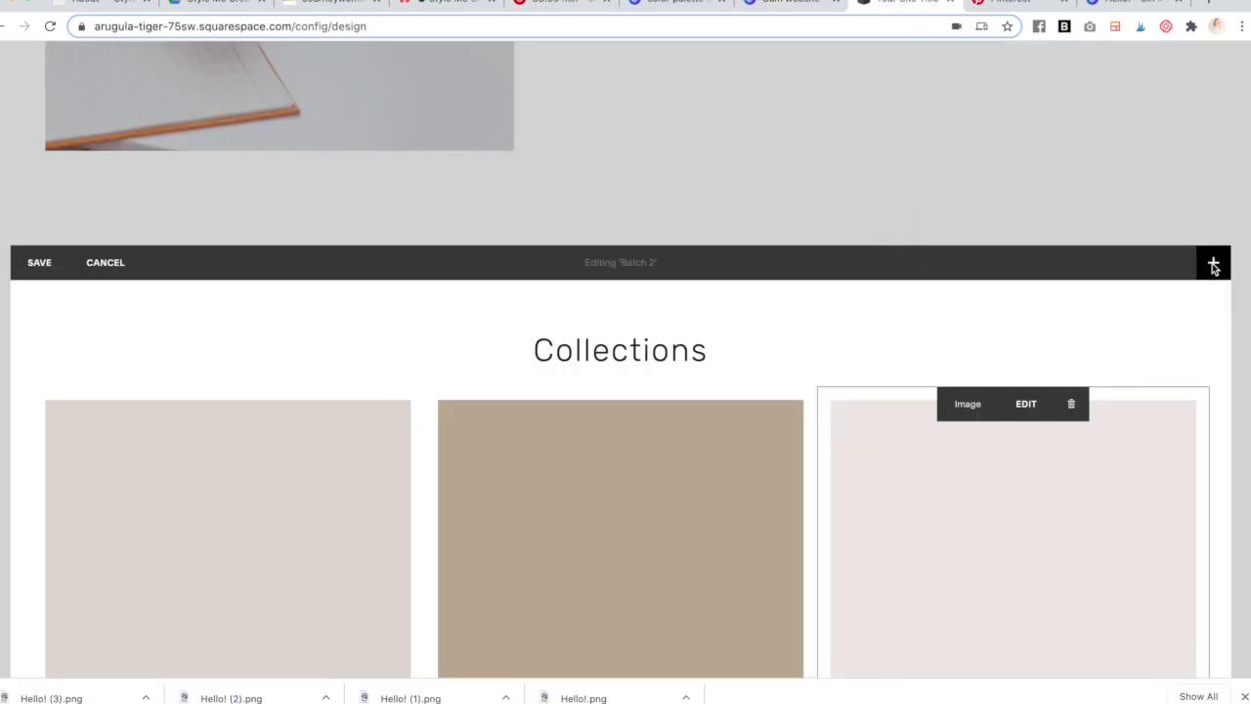
- Insert an image block to the right of the Collections cards and upload the vertical "blog" lettering, Screen Shot 2020-08-09 at 11.13.25 AM.png, from the Desktop
left_click(1212, 263)
left_click_drag(1154, 312, 1218, 471)
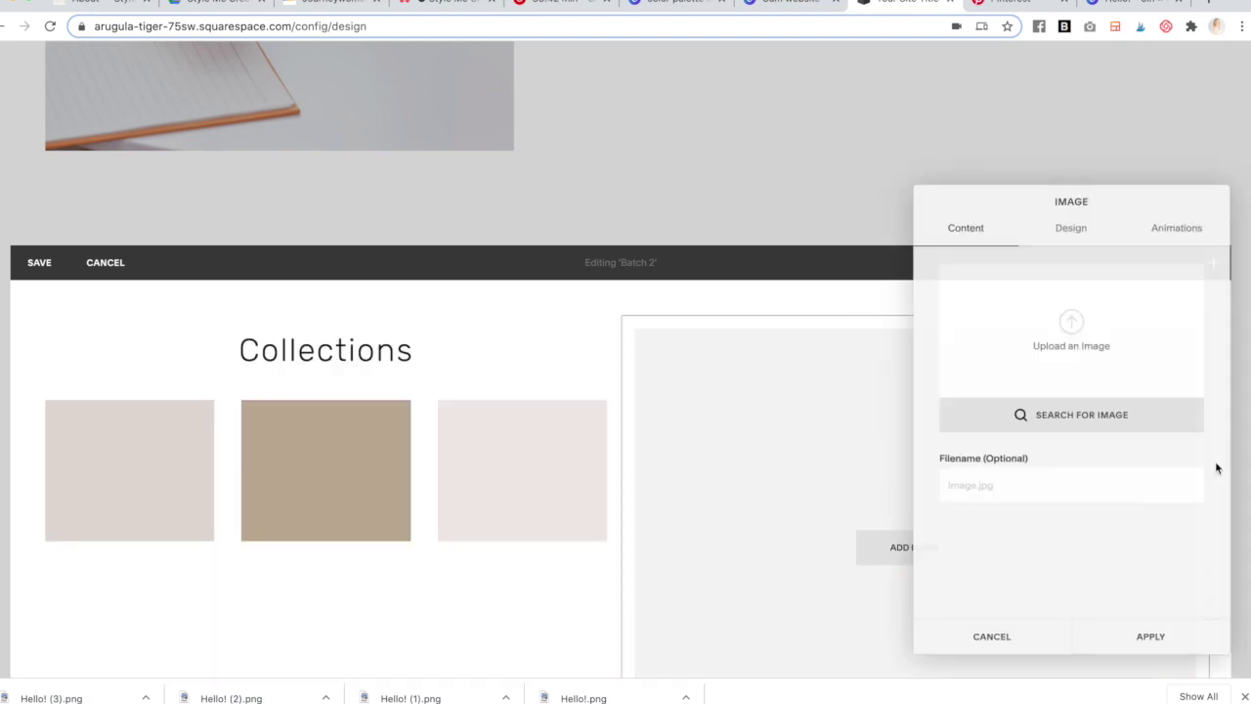
left_click(1071, 334)
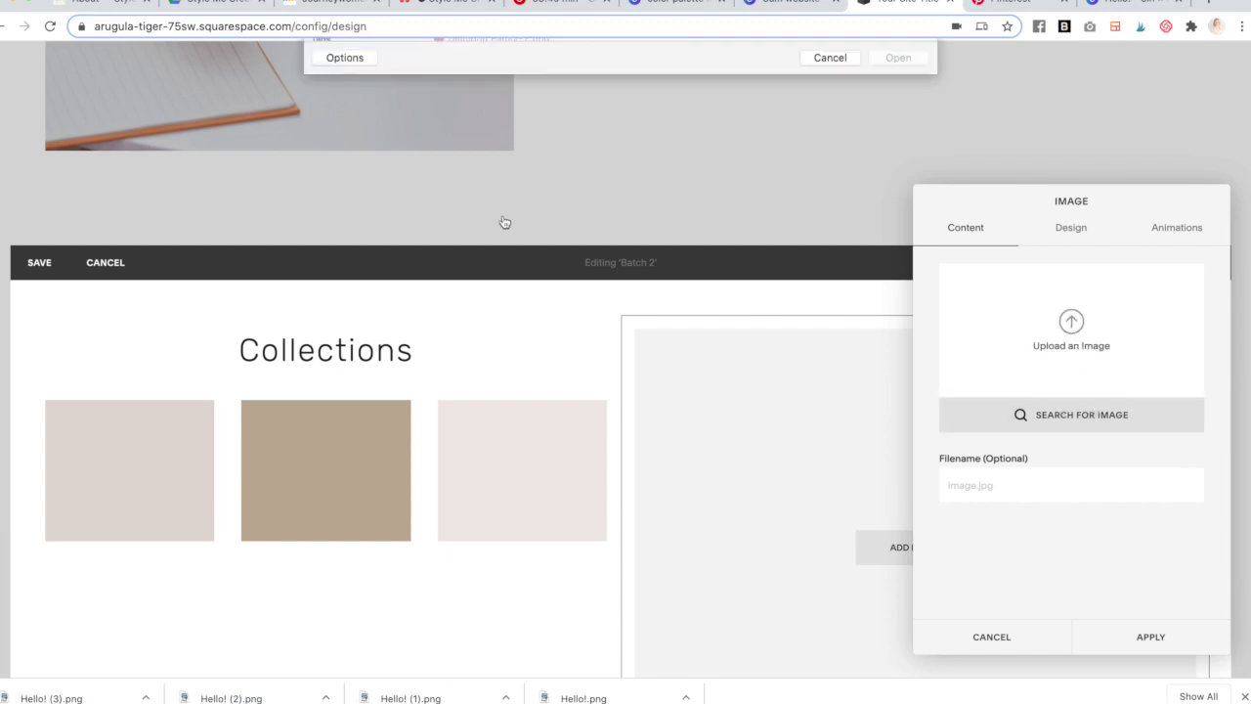
left_click(494, 142)
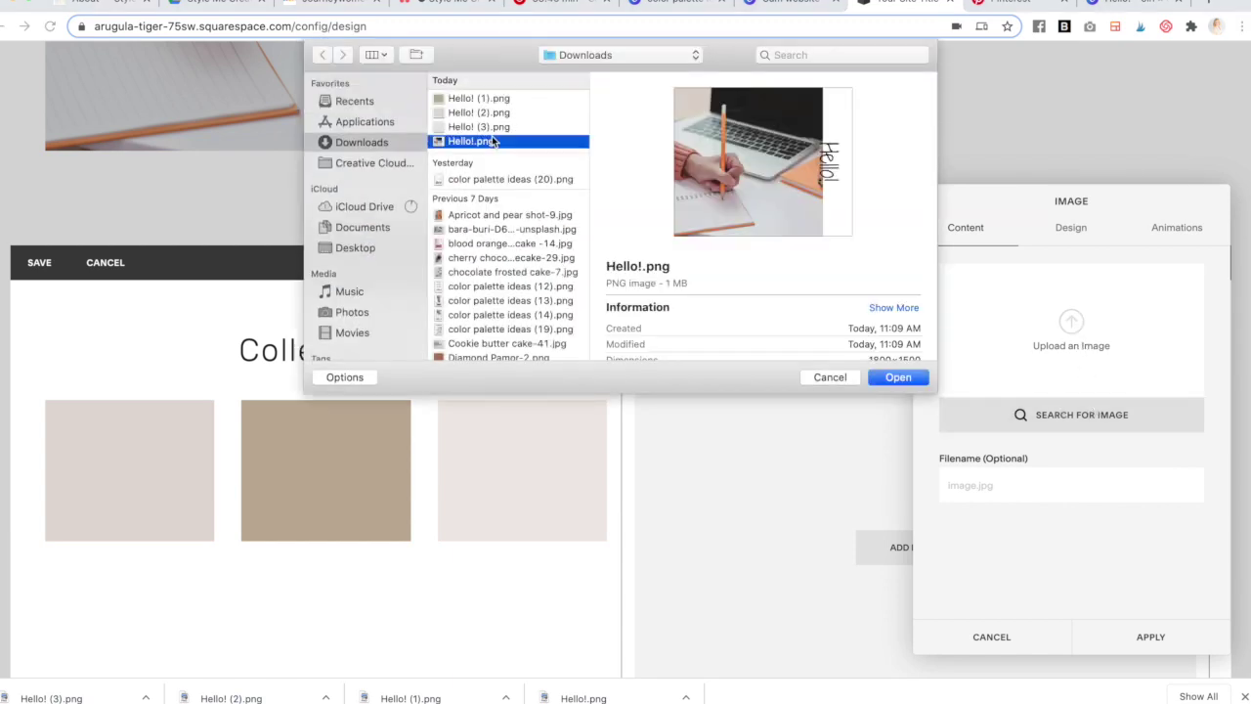
left_click(354, 247)
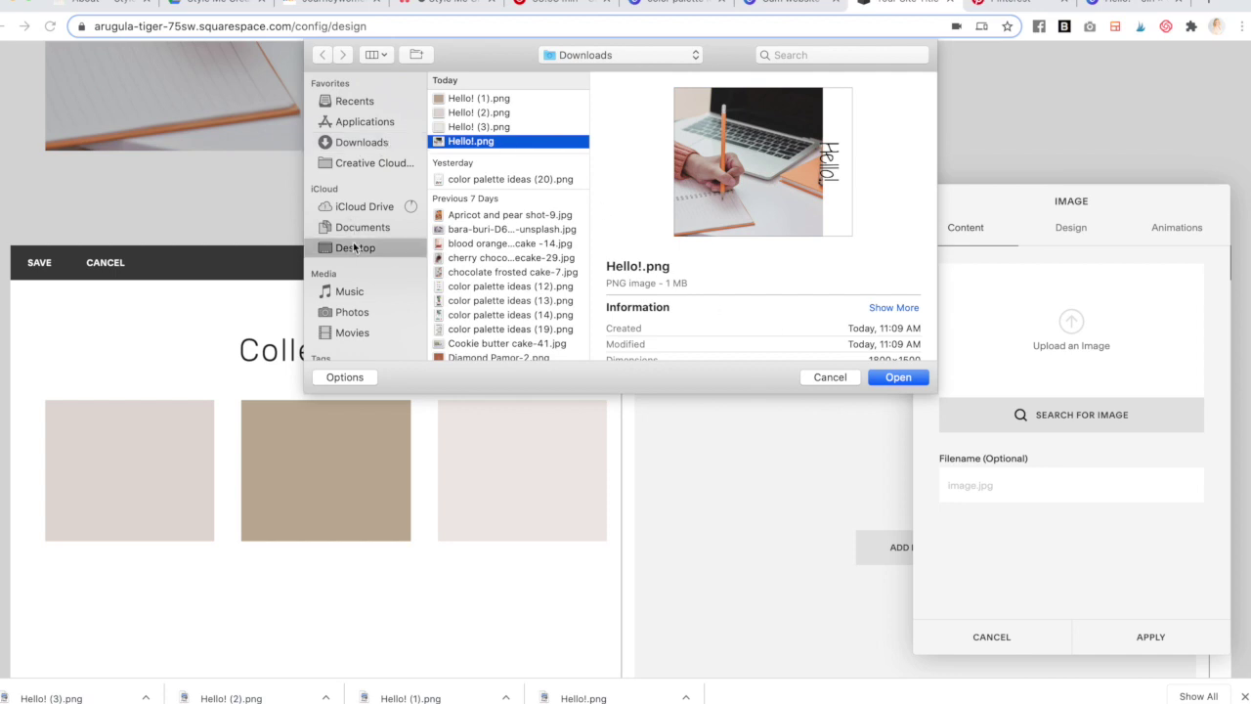
left_click(478, 128)
key("Return")
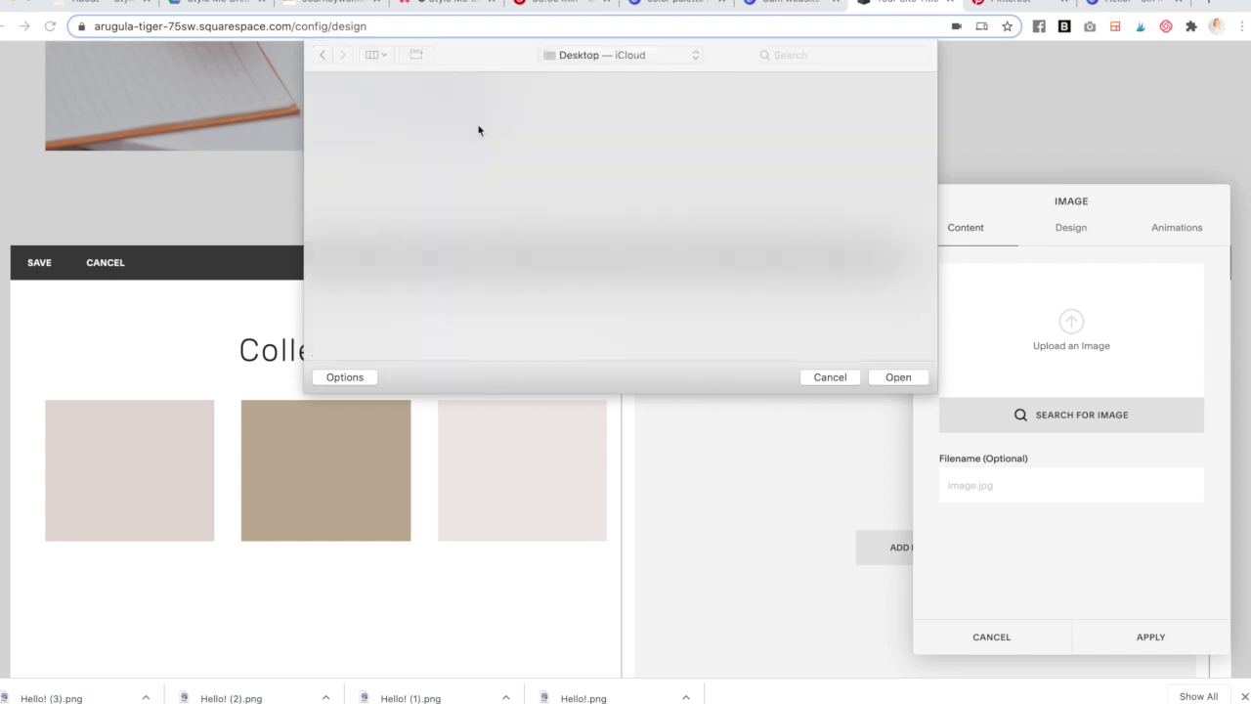
left_click(797, 4)
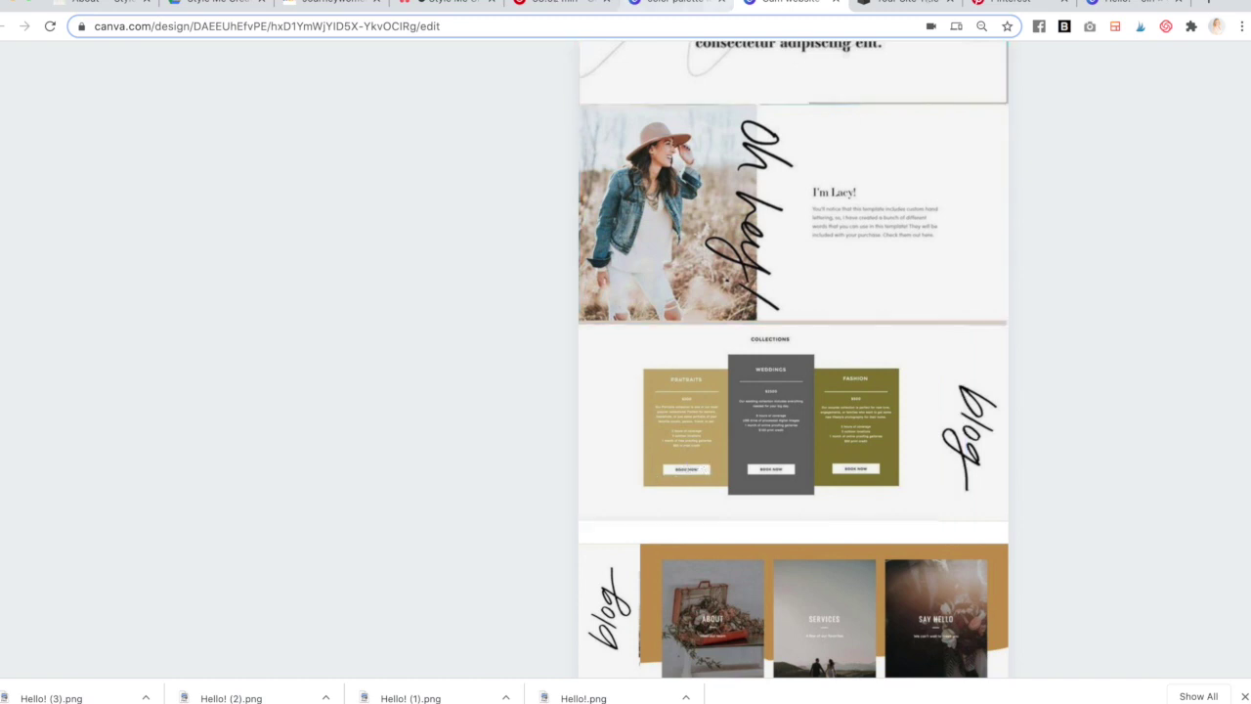
left_click(908, 7)
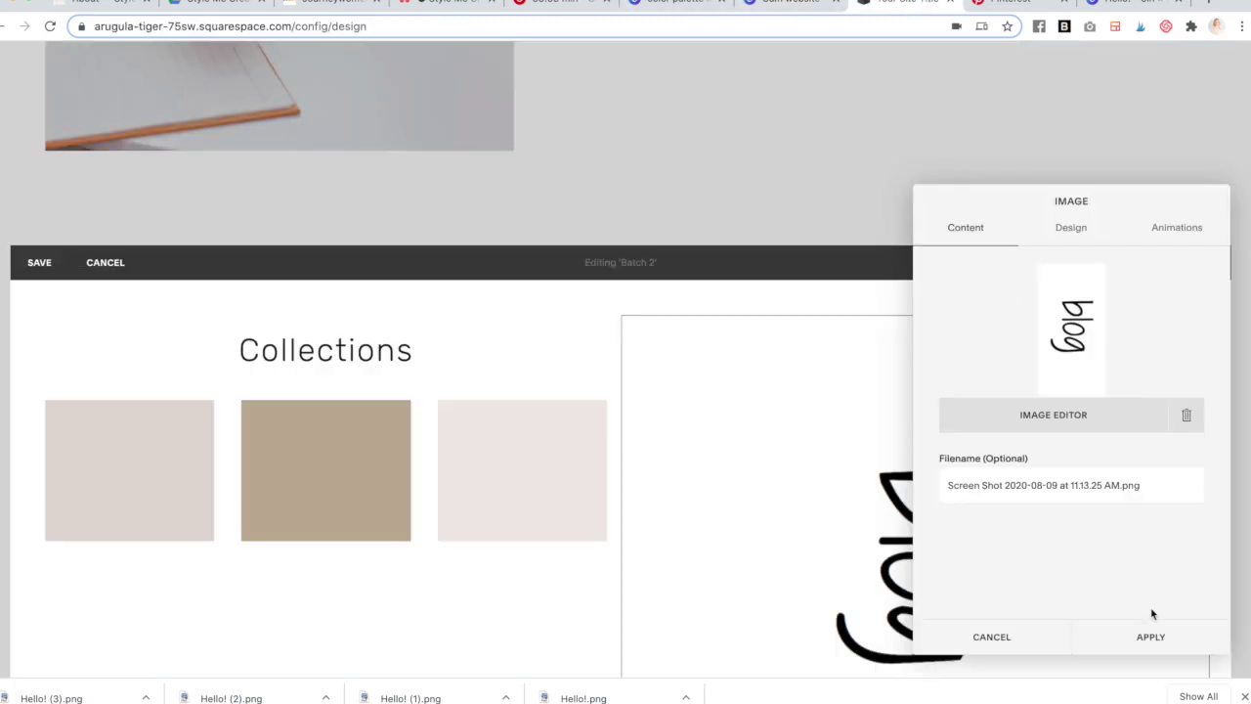
left_click(1163, 642)
- Narrow the "blog" lettering column and place it beside the pink card, below the Collections heading
left_click_drag(623, 503, 884, 490)
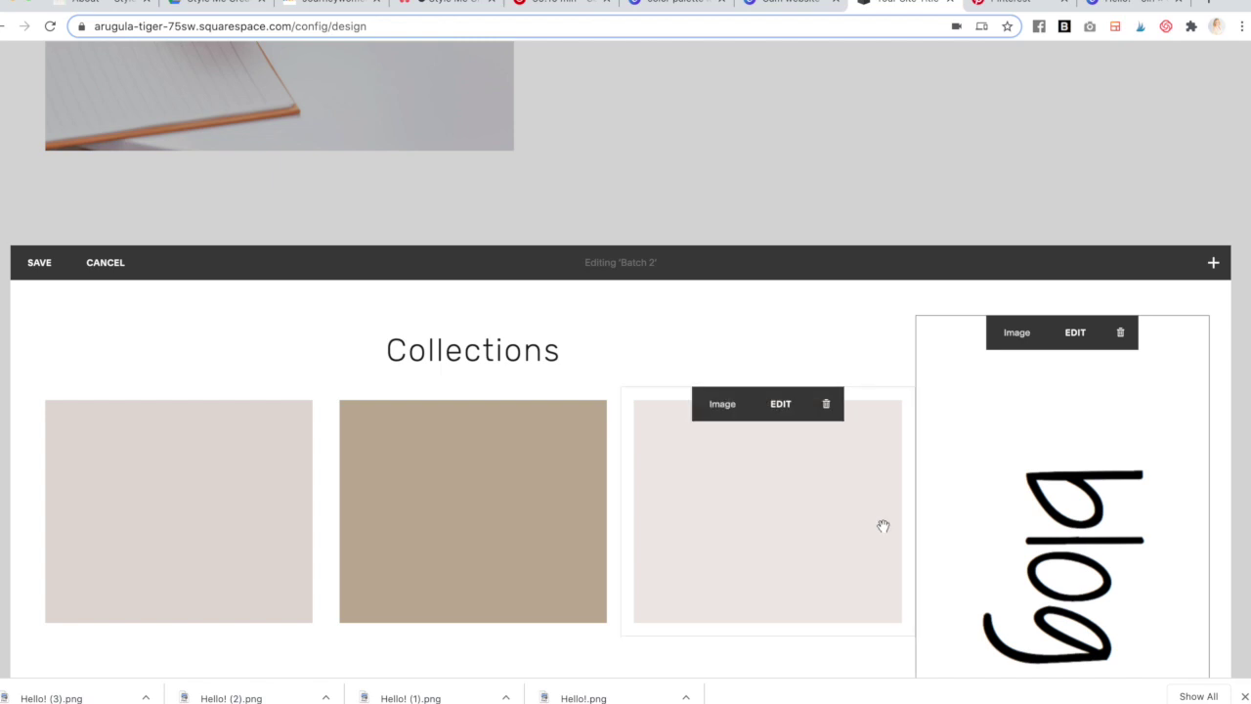
scroll(883, 522, "down", 2)
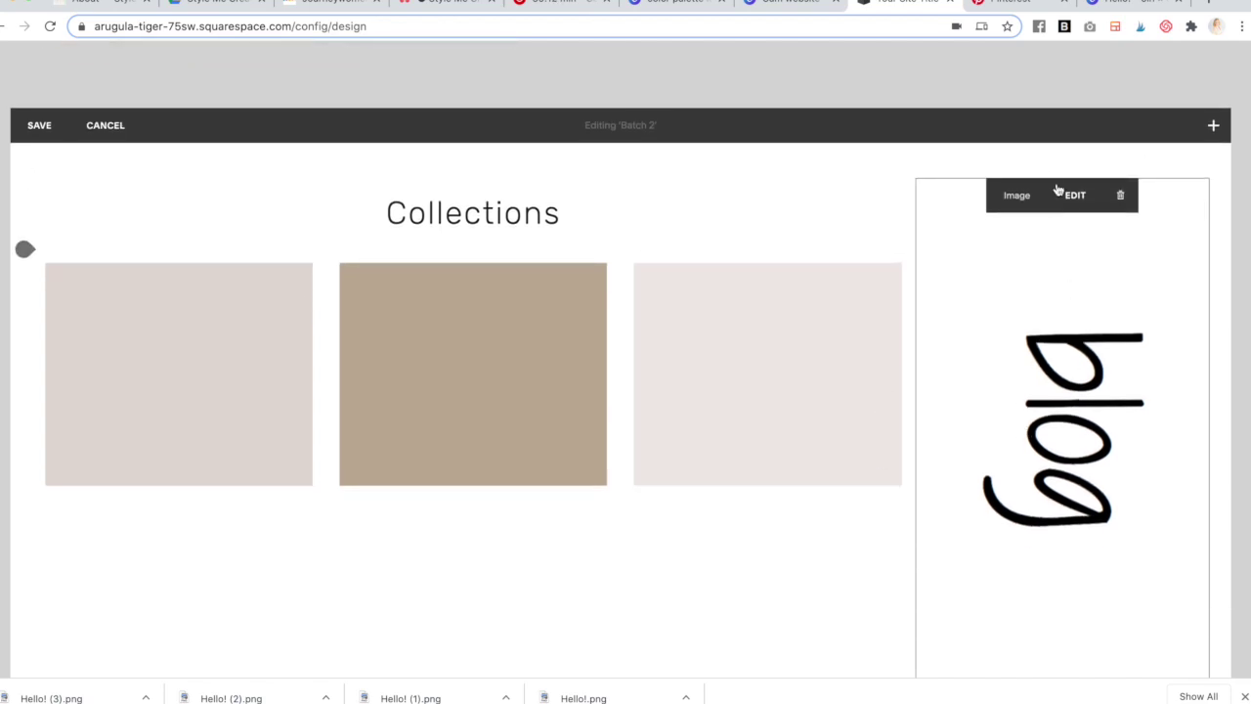
left_click_drag(944, 331, 866, 343)
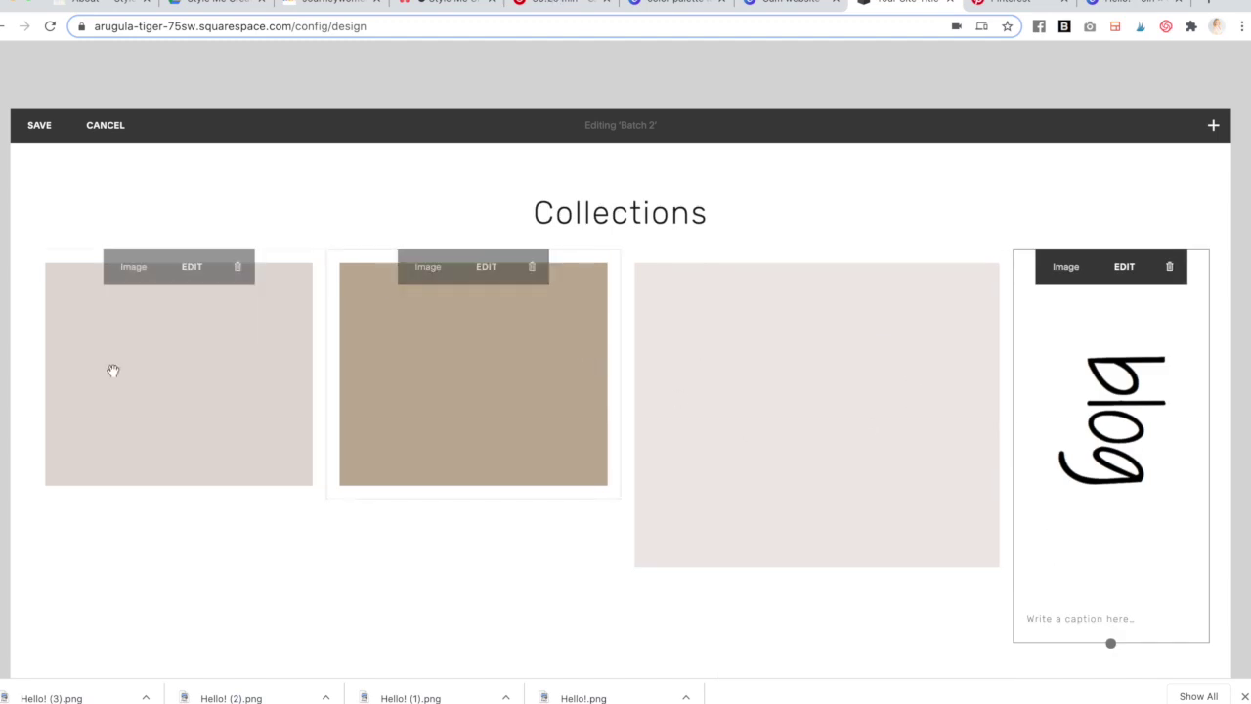
left_click(787, 427)
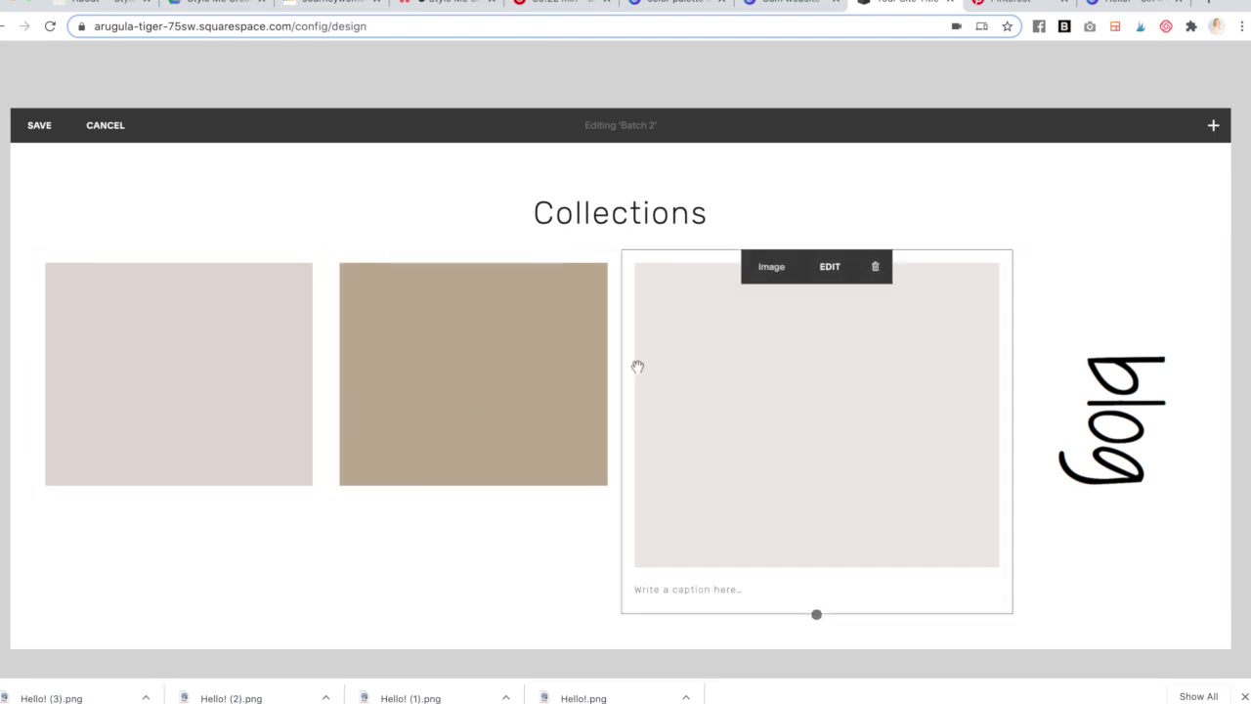
left_click(547, 358)
left_click(706, 404)
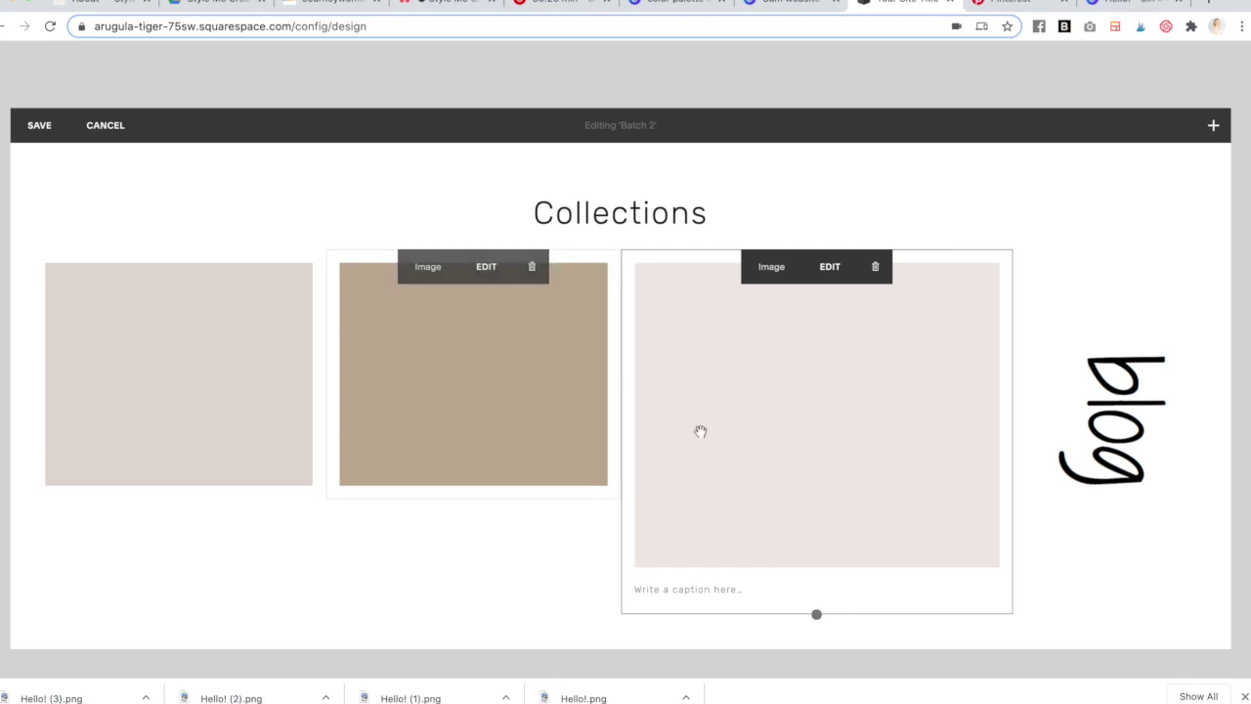
left_click(517, 461)
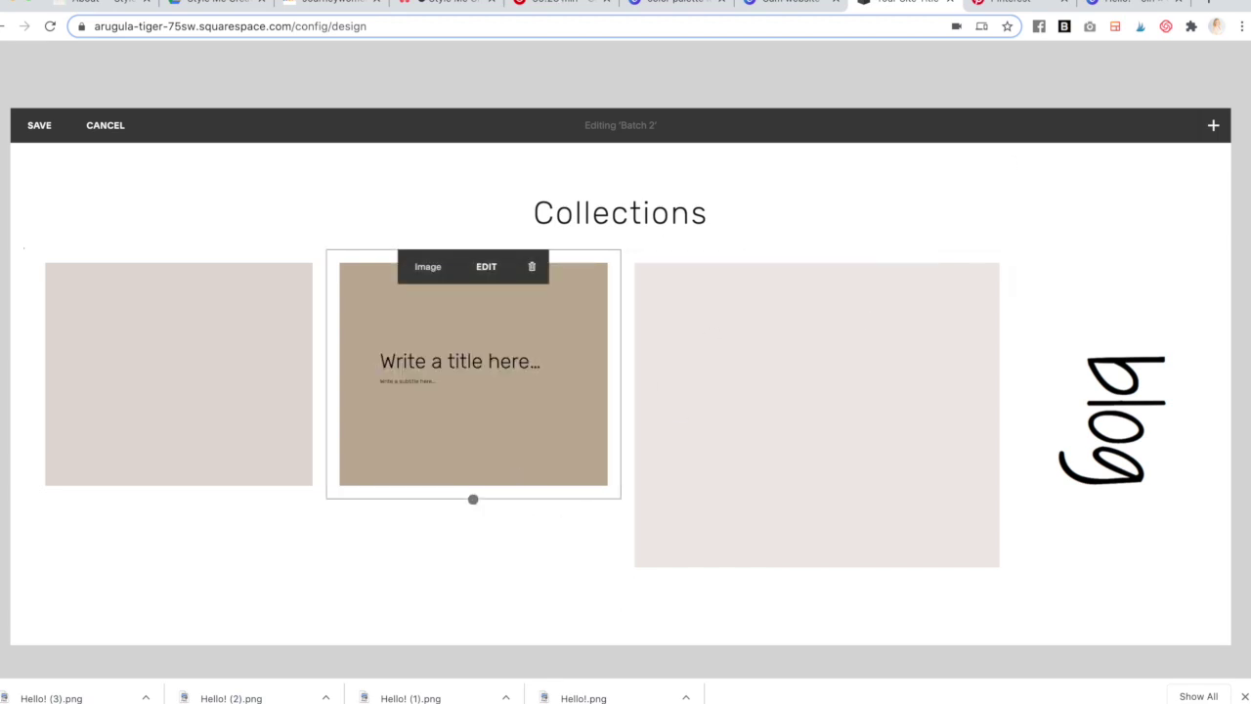
- Insert a spacer to the left of the first card, narrow the pink card to match the other two, and save the section
left_click(1212, 126)
left_click_drag(954, 260, 84, 364)
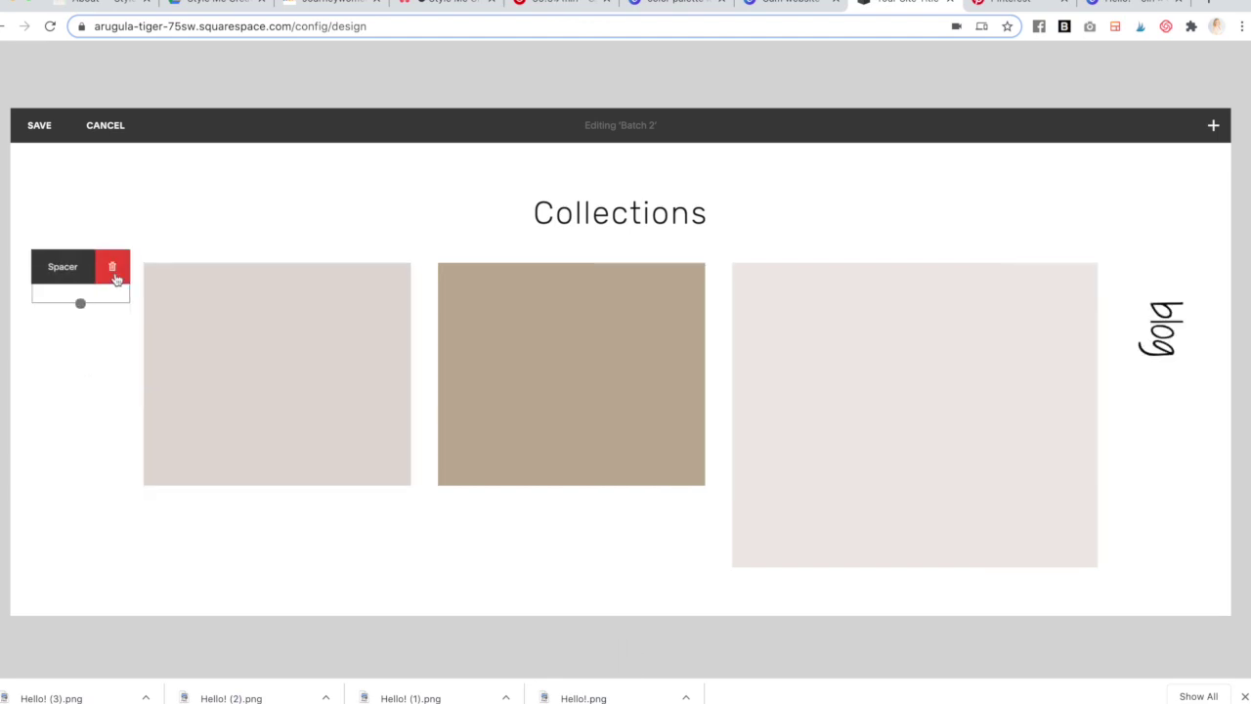
left_click(757, 313)
left_click_drag(1111, 307, 1030, 302)
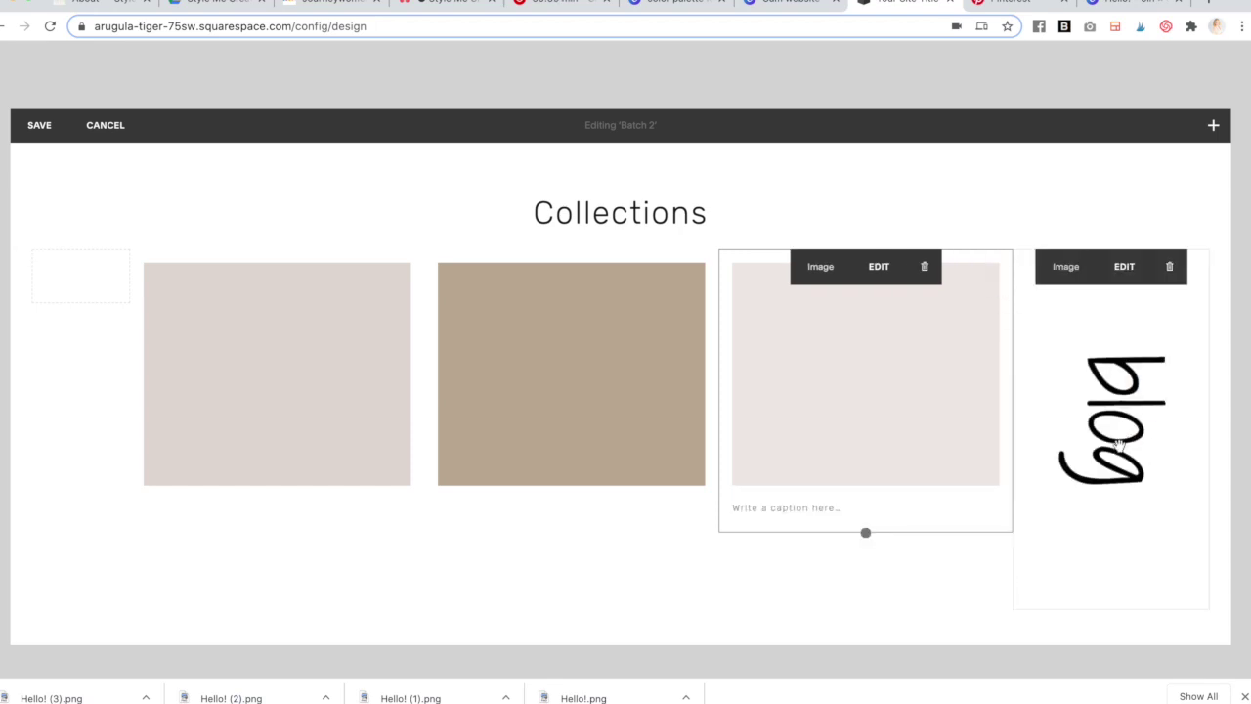
left_click(1140, 430)
left_click(790, 562)
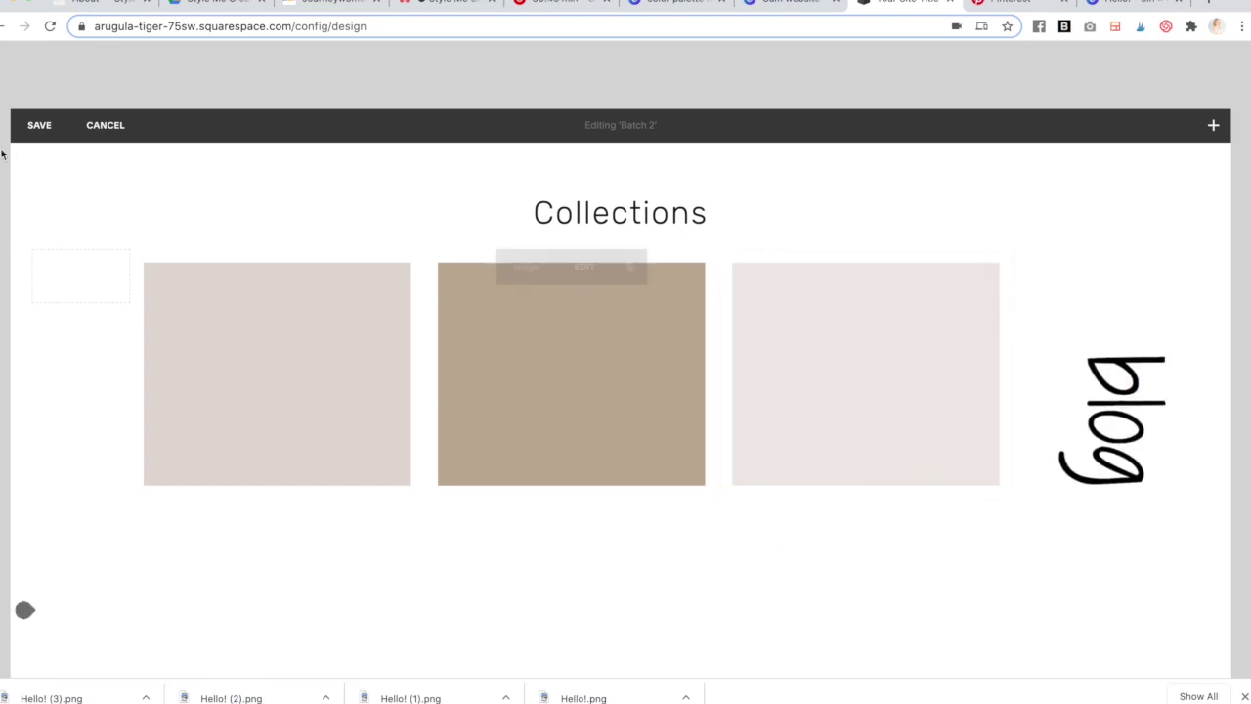
left_click(39, 126)
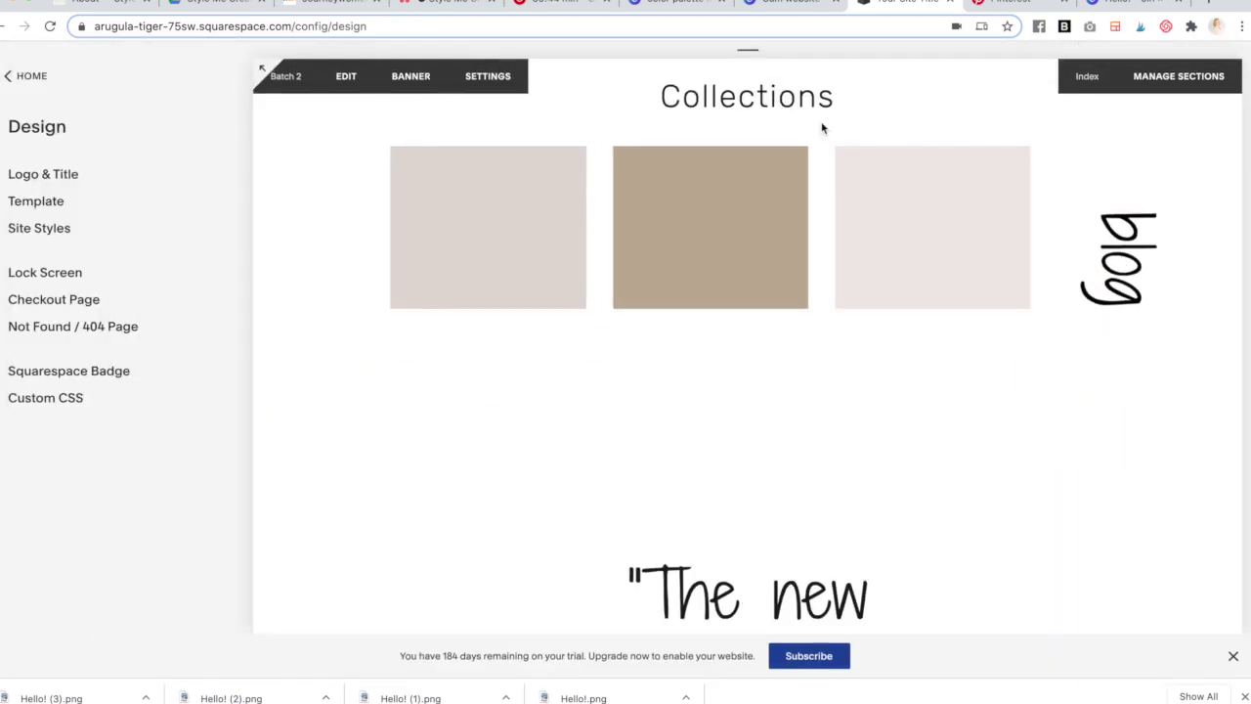
- Check the next blog section in the Canva mockup, and switch to the Hello! design to reset its page background to white
left_click(782, 8)
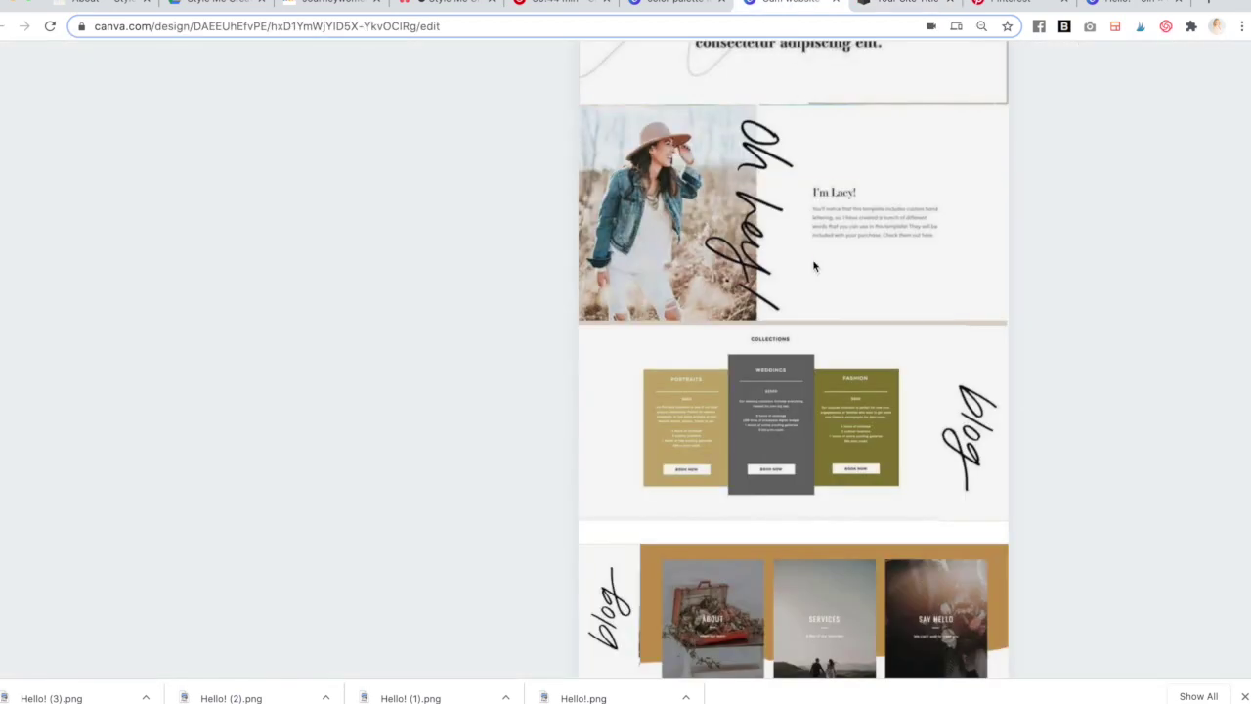
scroll(814, 260, "down", 3)
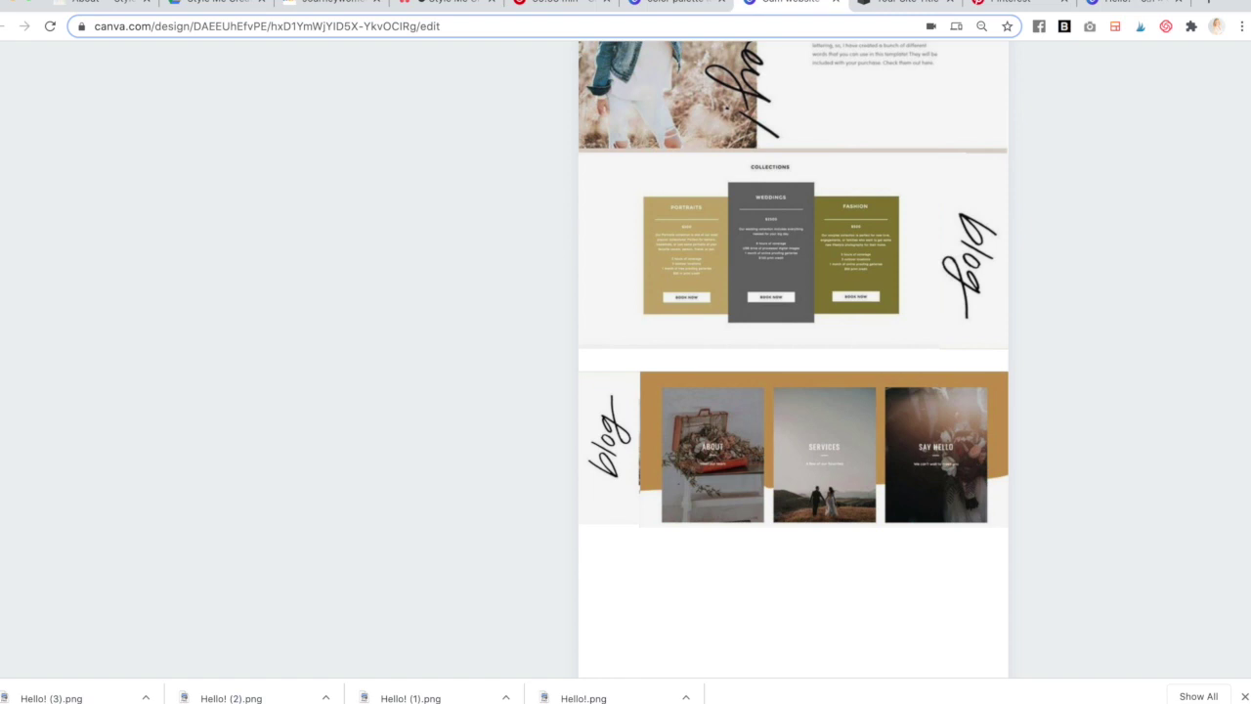
left_click(1131, 3)
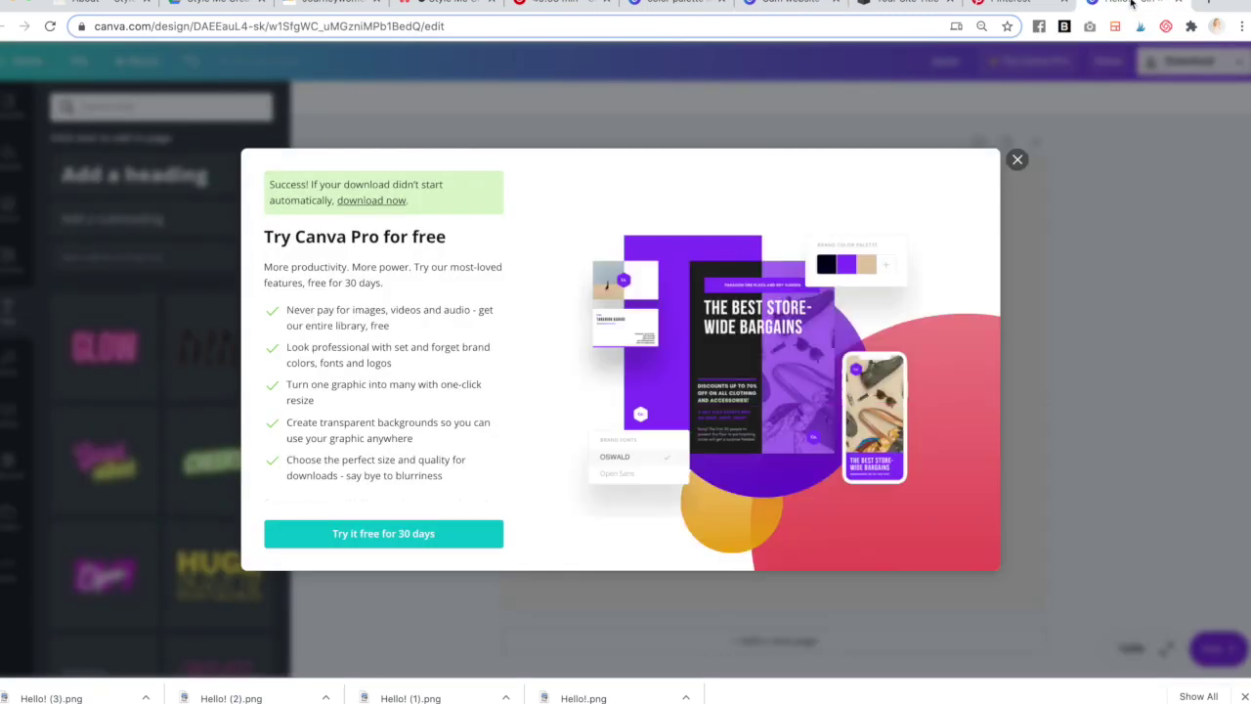
left_click(1019, 159)
left_click(915, 309)
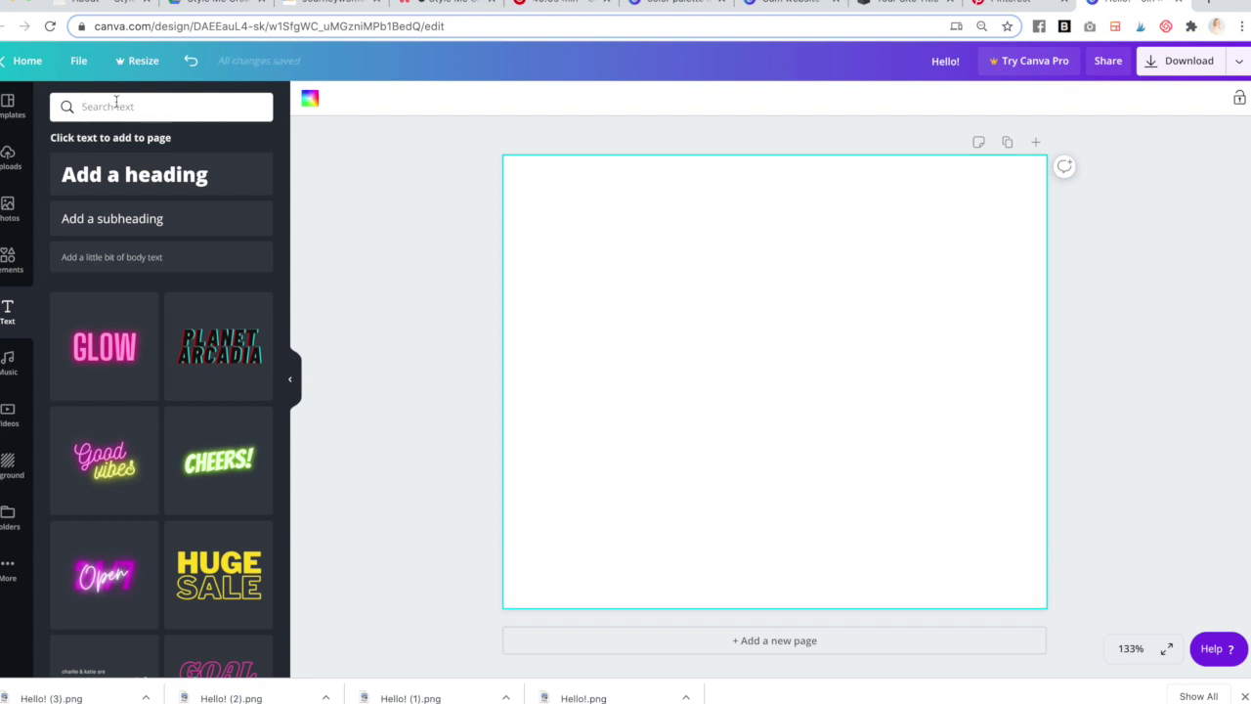
left_click(116, 105)
type("blo")
key("Return")
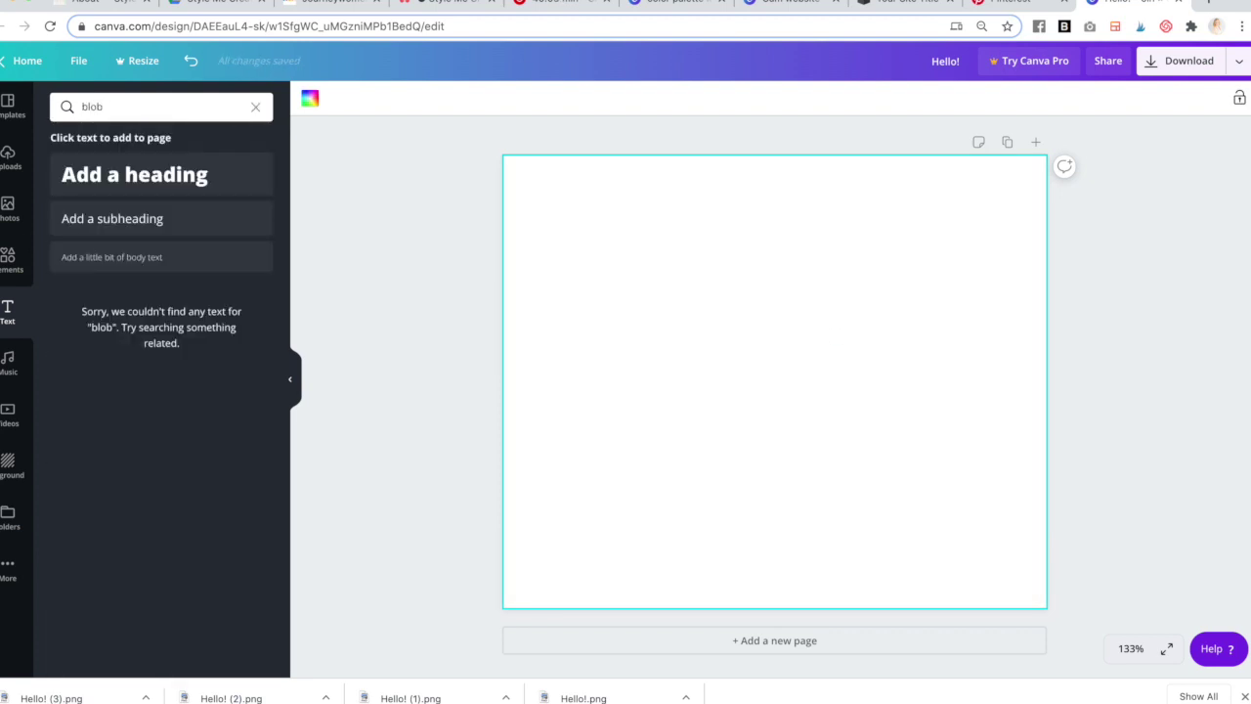
left_click(8, 208)
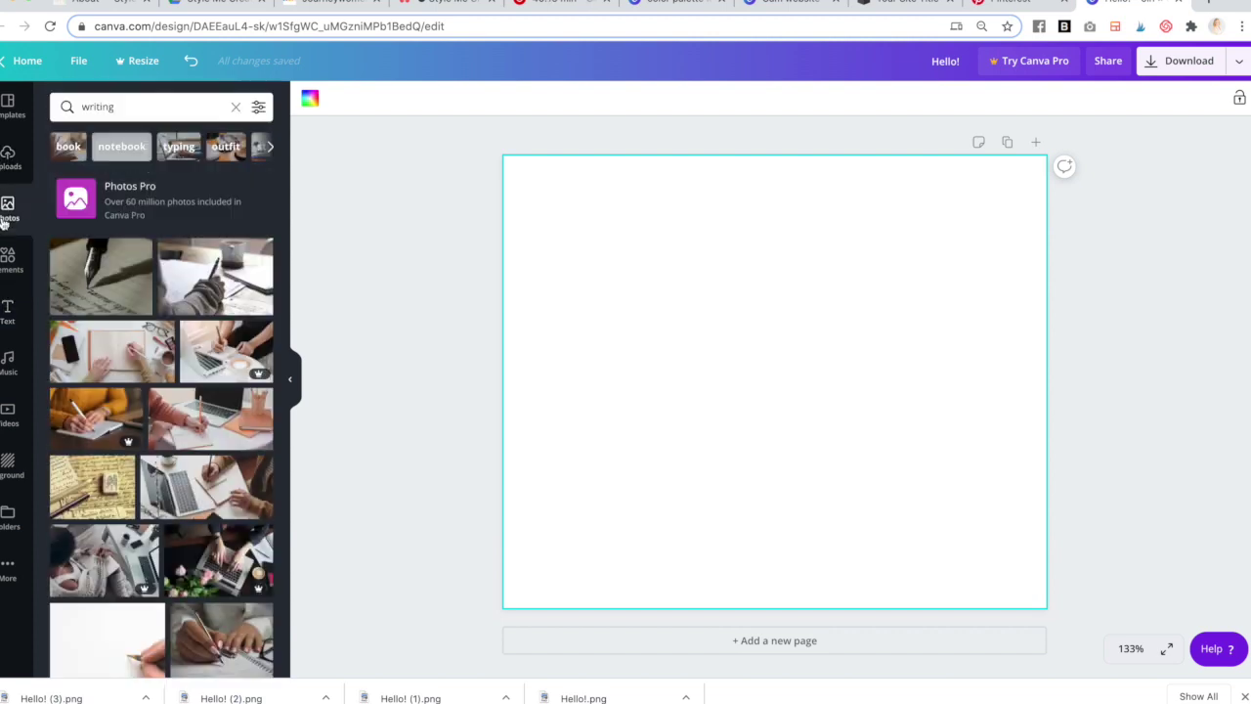
- Search the elements for "blob", add the yellow wavy blob, and enlarge it across the upper part of the page
left_click(15, 271)
left_click(117, 107)
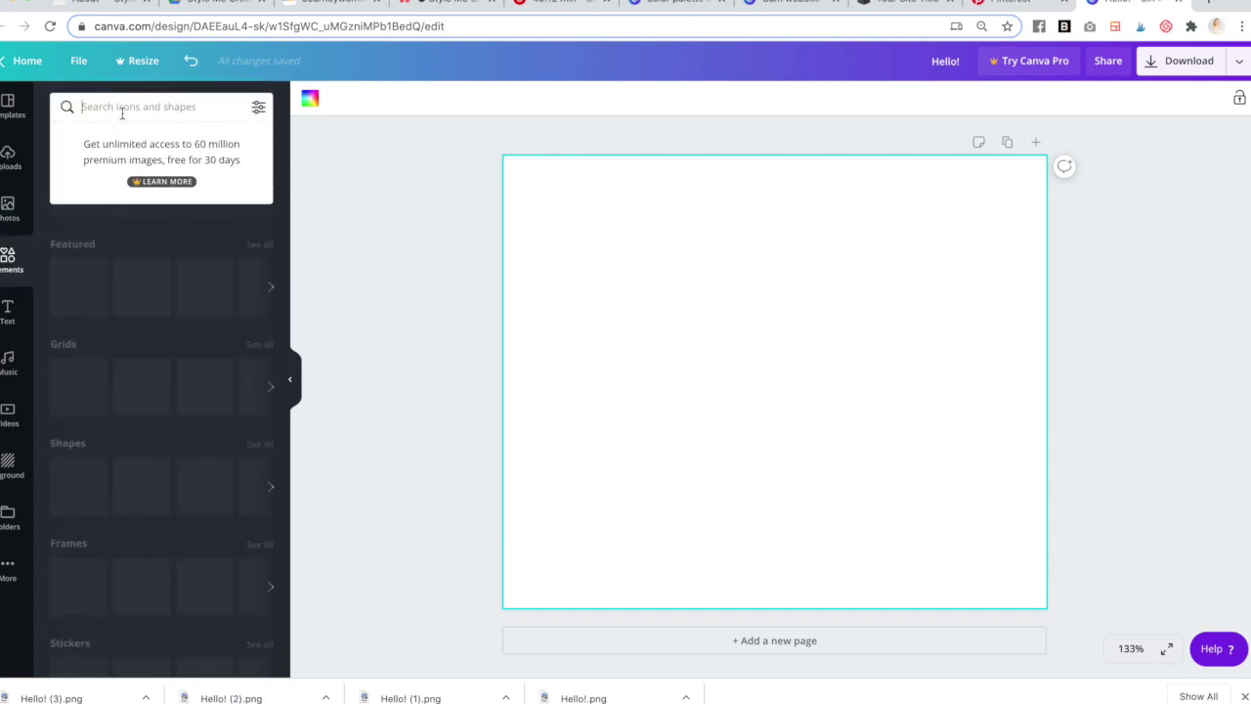
type("blob")
key("Return")
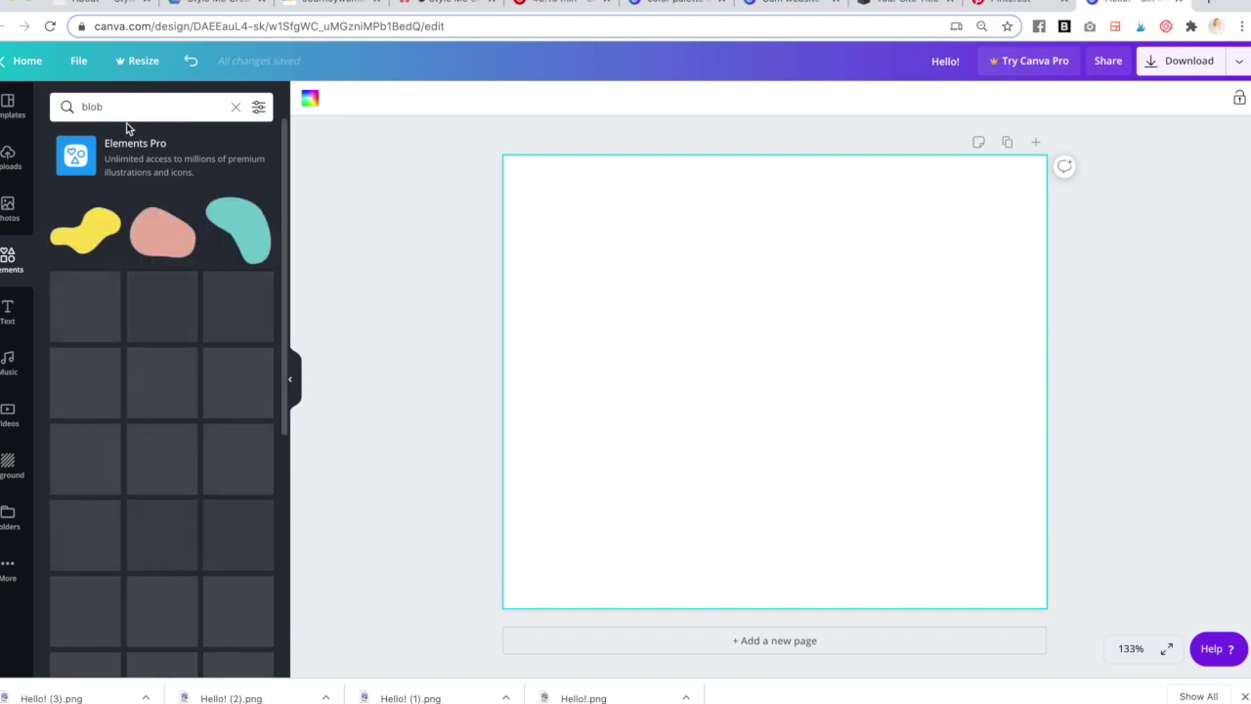
left_click(98, 227)
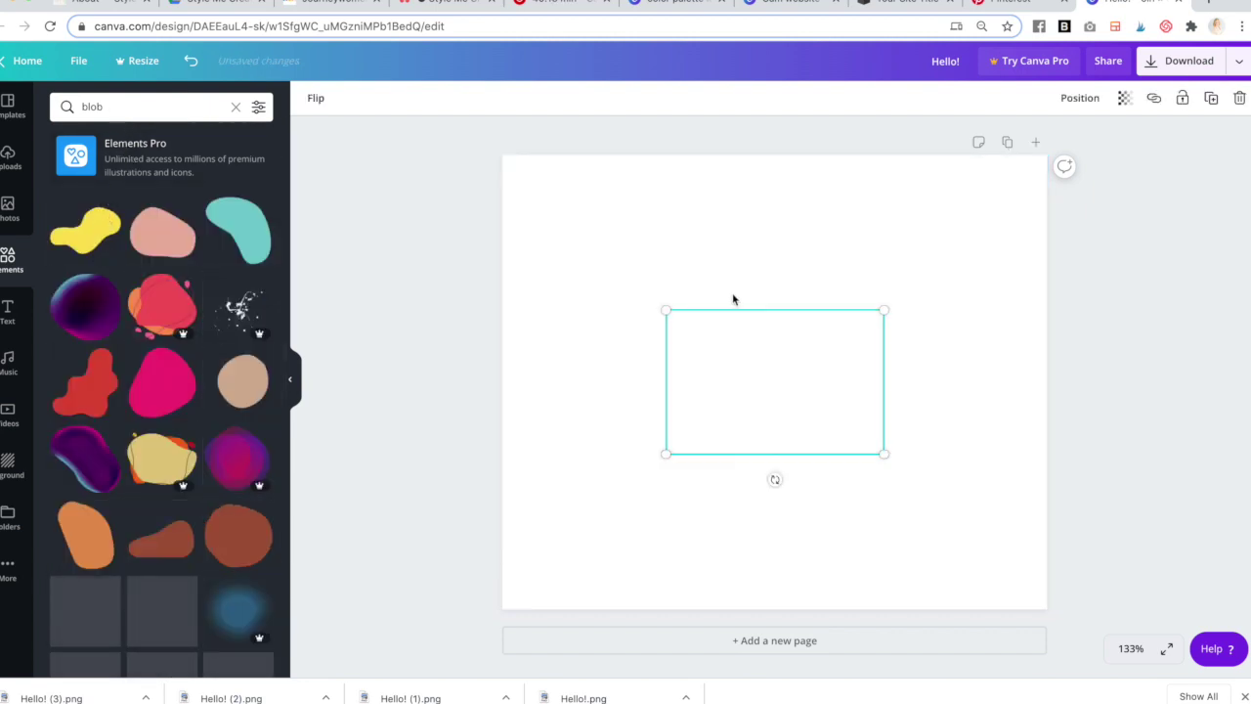
left_click_drag(427, 205, 427, 204)
left_click_drag(1066, 98, 1068, 104)
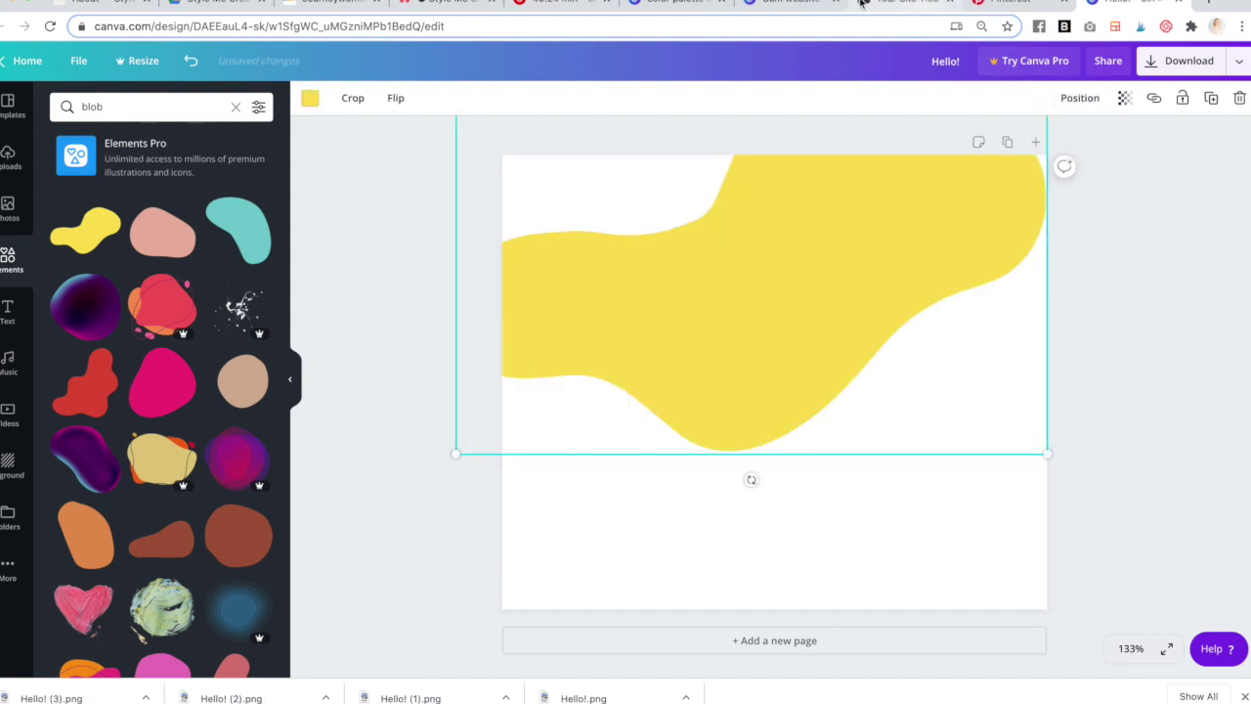
- Copy the gray hex code from the color palette design and recolor the blob with #a1aaaf
left_click(792, 2)
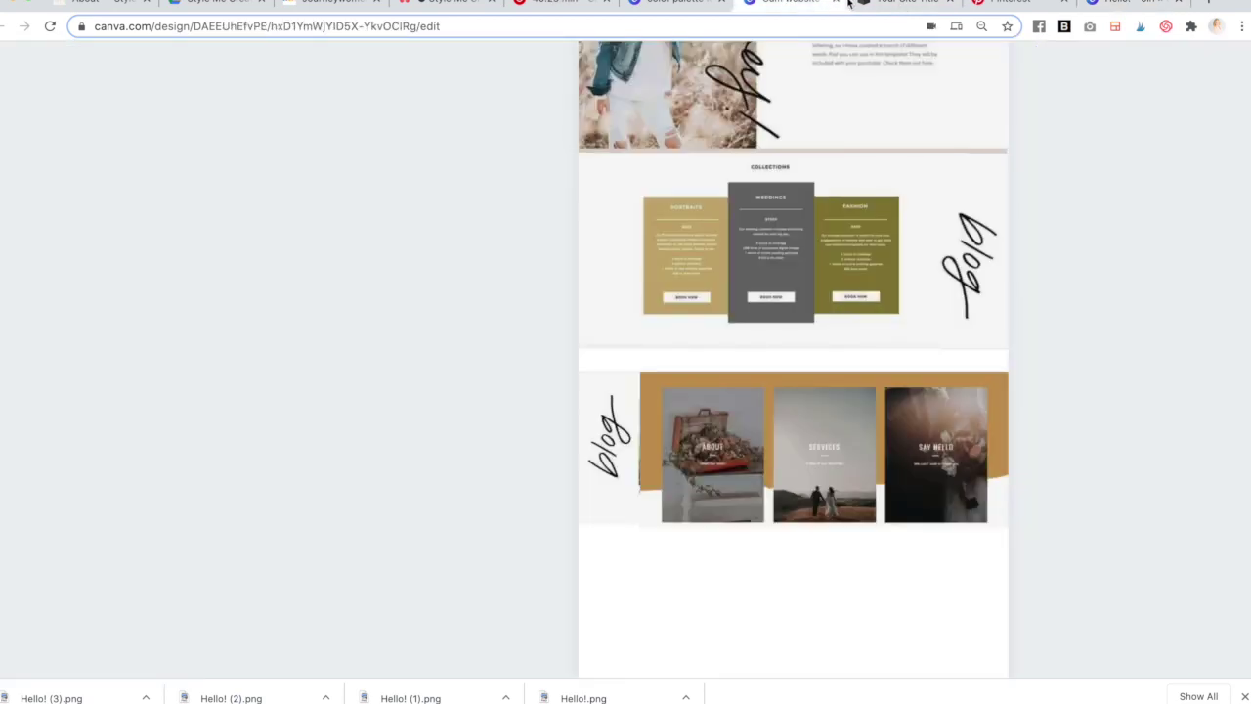
left_click(683, 2)
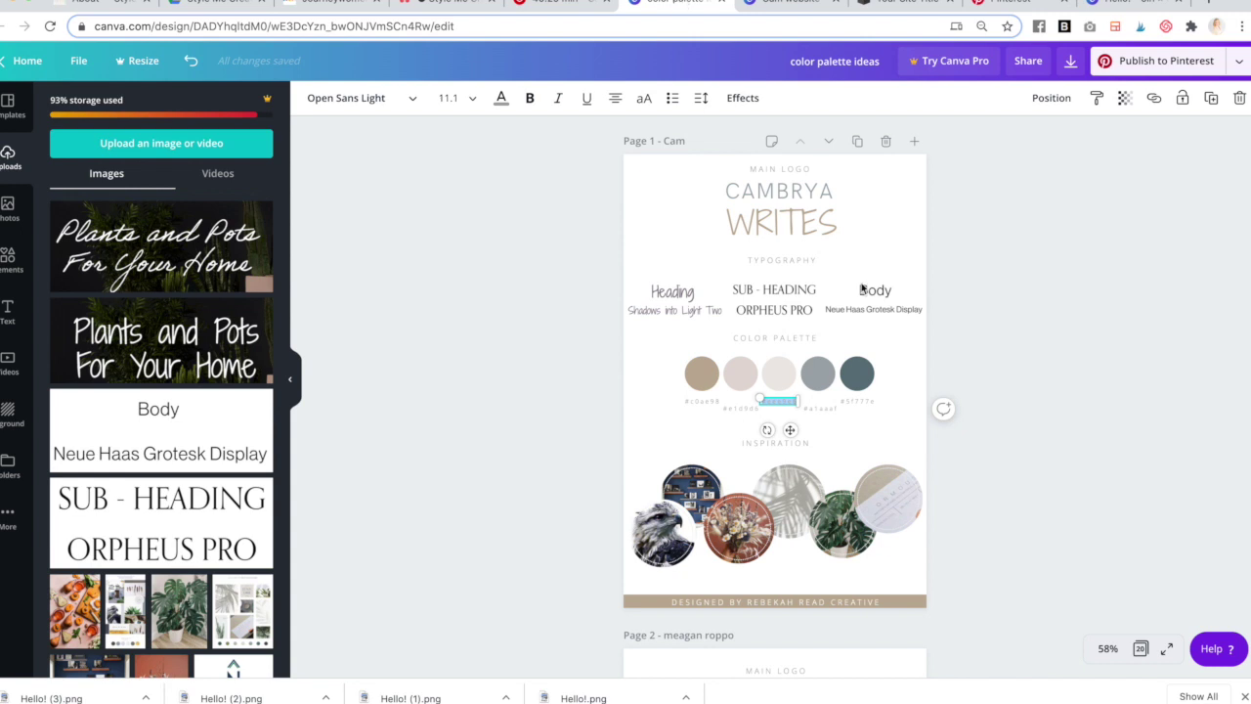
left_click_drag(781, 400, 828, 411)
left_click(1134, 2)
left_click(310, 98)
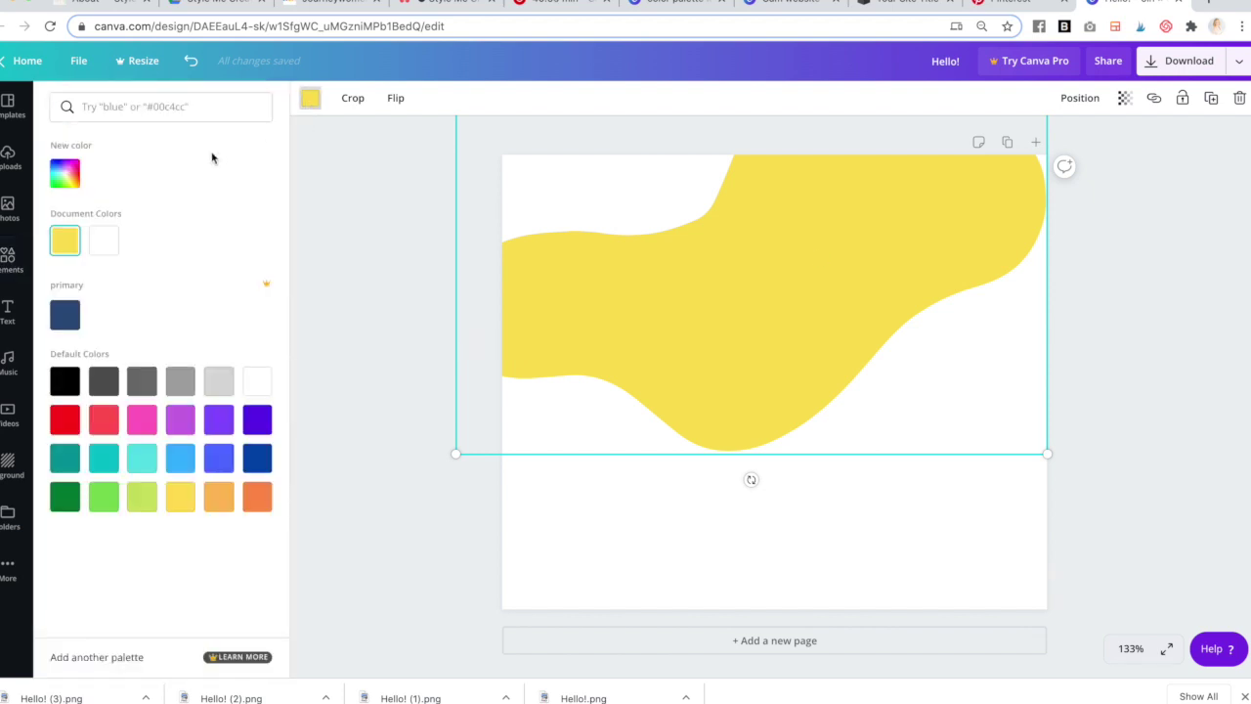
left_click(64, 173)
type("#a1aaaf")
left_click(337, 252)
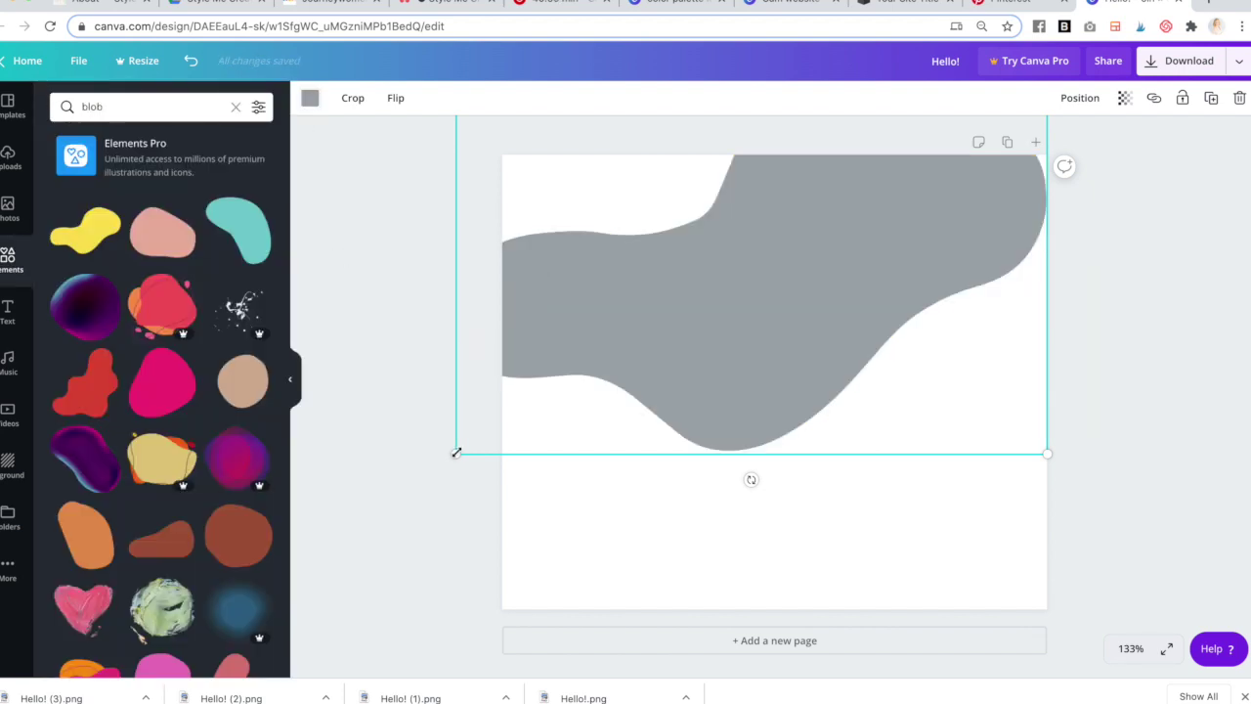
- Enlarge, rotate and reposition the gray blob so it fills the upper page width with a wavy lower edge
left_click_drag(274, 536, 291, 567)
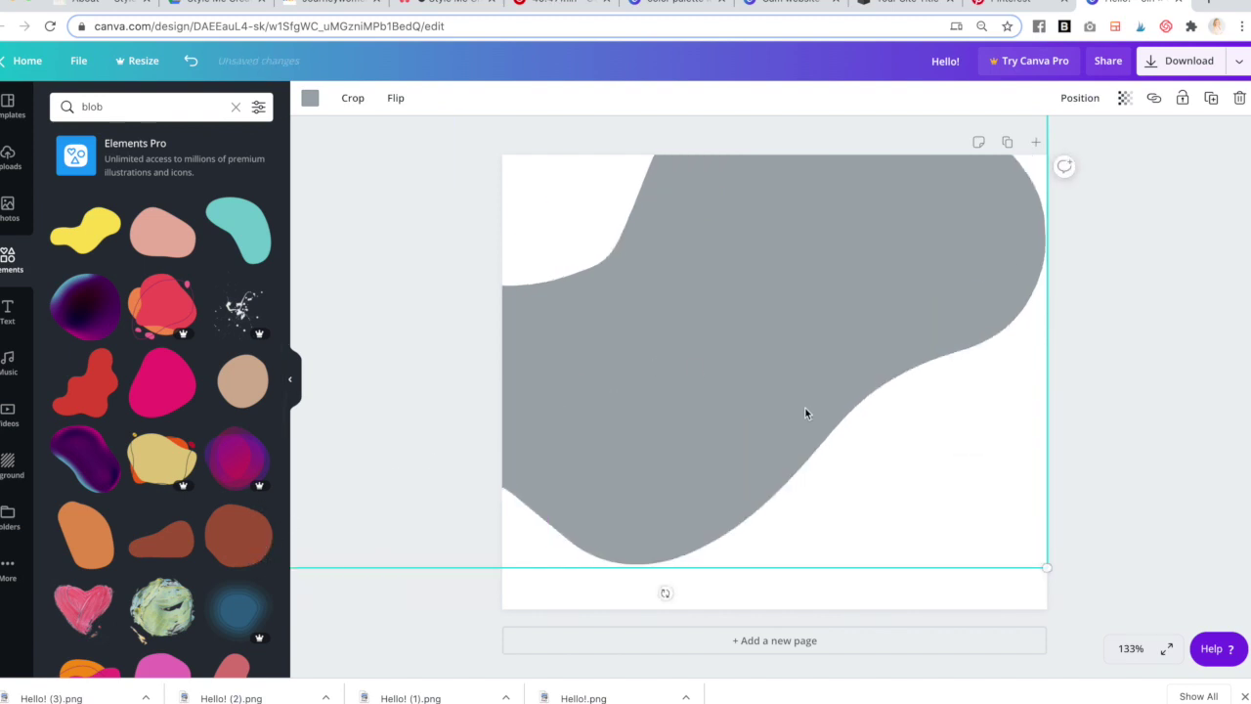
left_click_drag(668, 593, 573, 564)
left_click_drag(885, 257, 829, 325)
left_click(1200, 297)
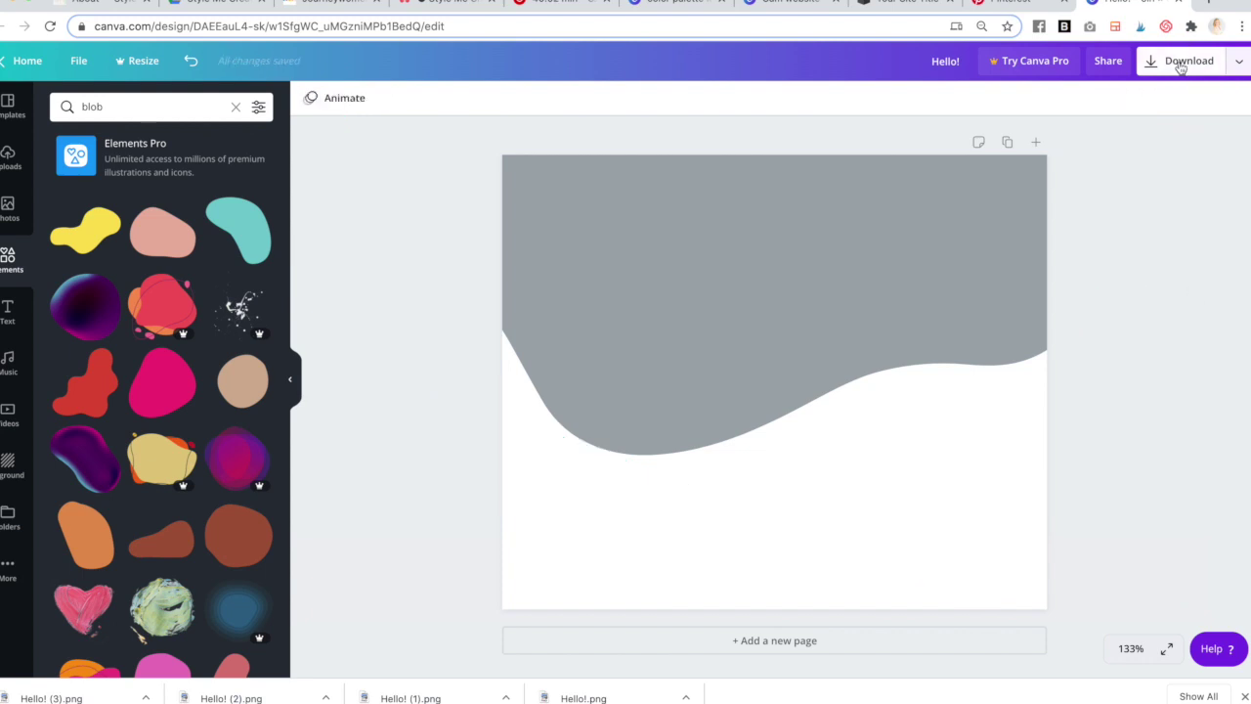
- Download the blob design as a PNG and switch to the Squarespace page
left_click(1181, 63)
left_click(1129, 302)
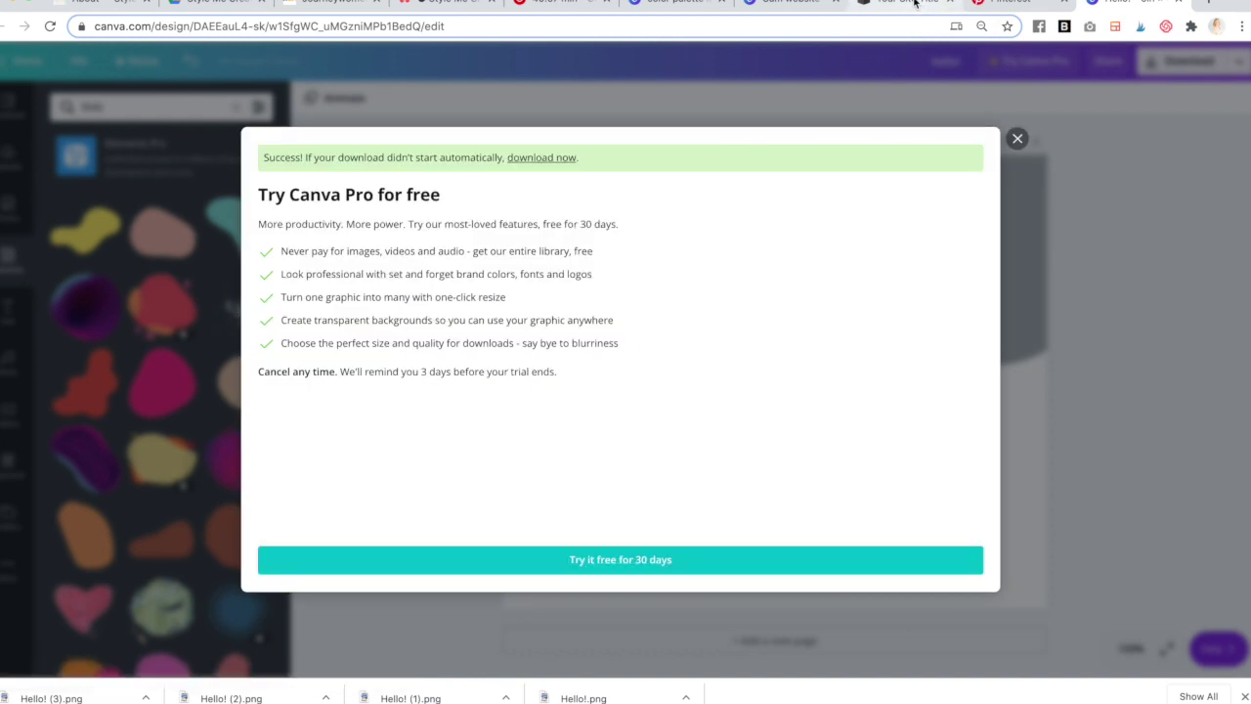
left_click(919, 6)
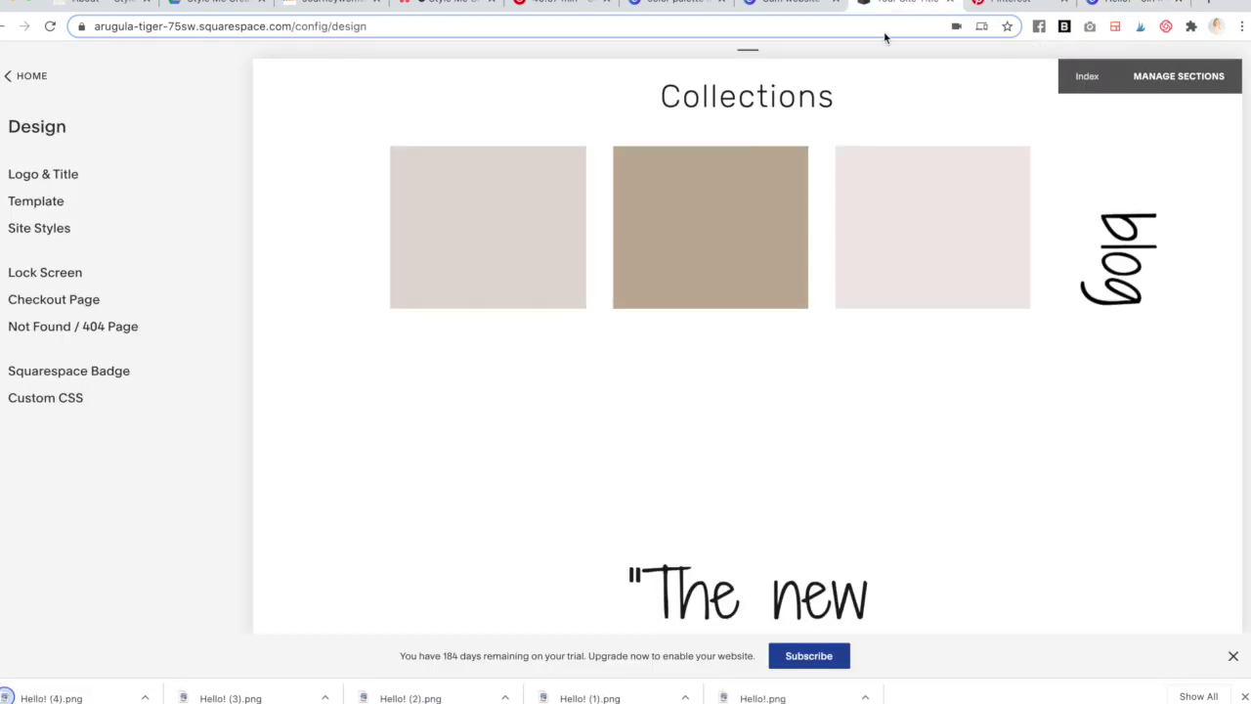
- Look through the home page's Welcome, About, Ingredients, Batch 2 and Press sections in the page list
scroll(734, 401, "down", 3)
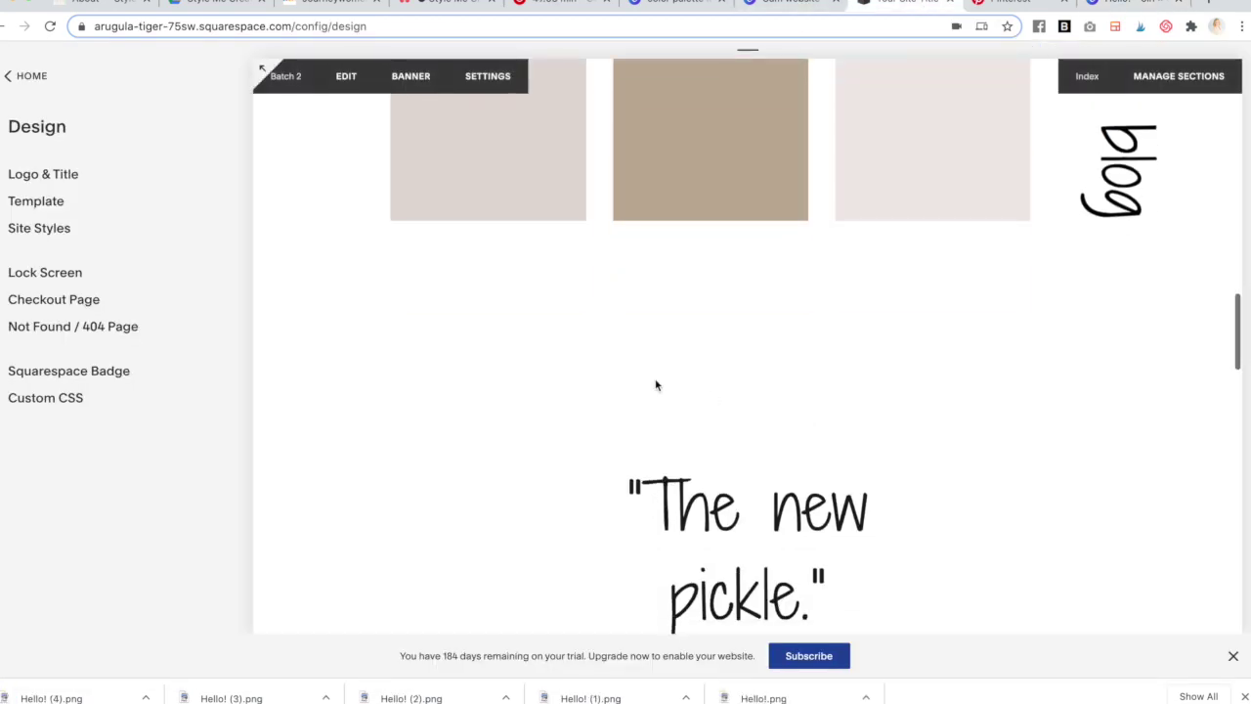
left_click(22, 76)
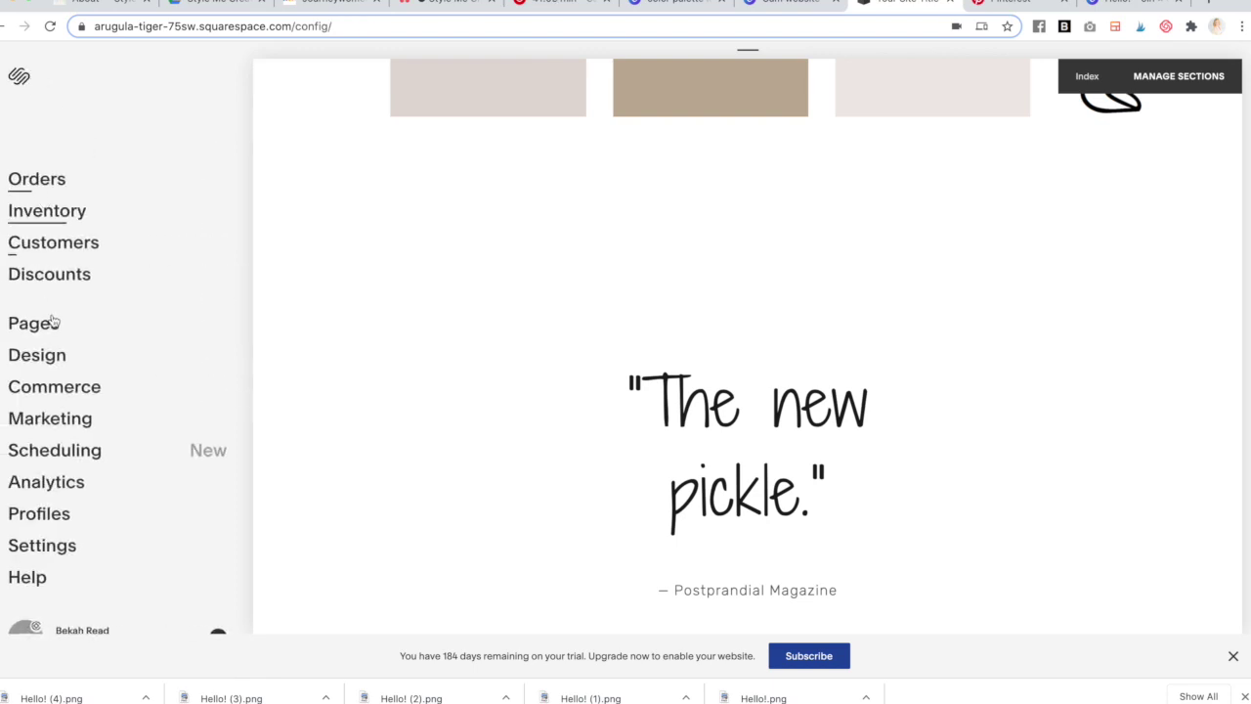
left_click(54, 324)
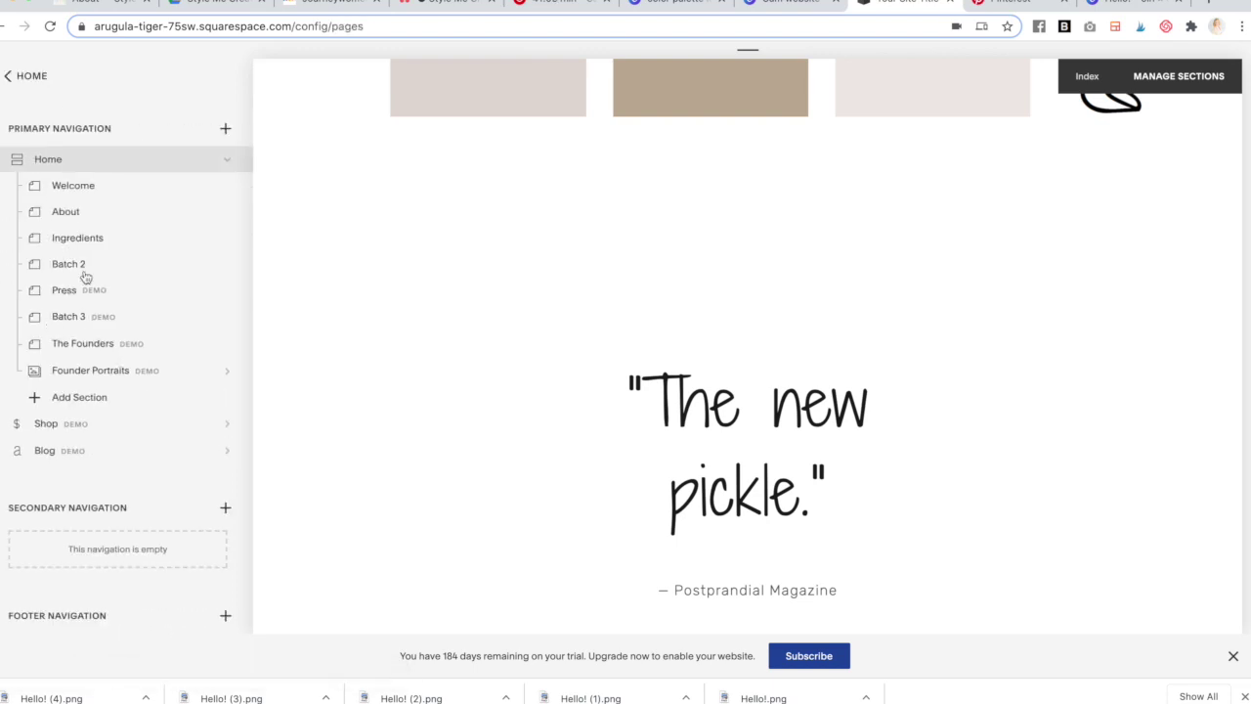
left_click(93, 191)
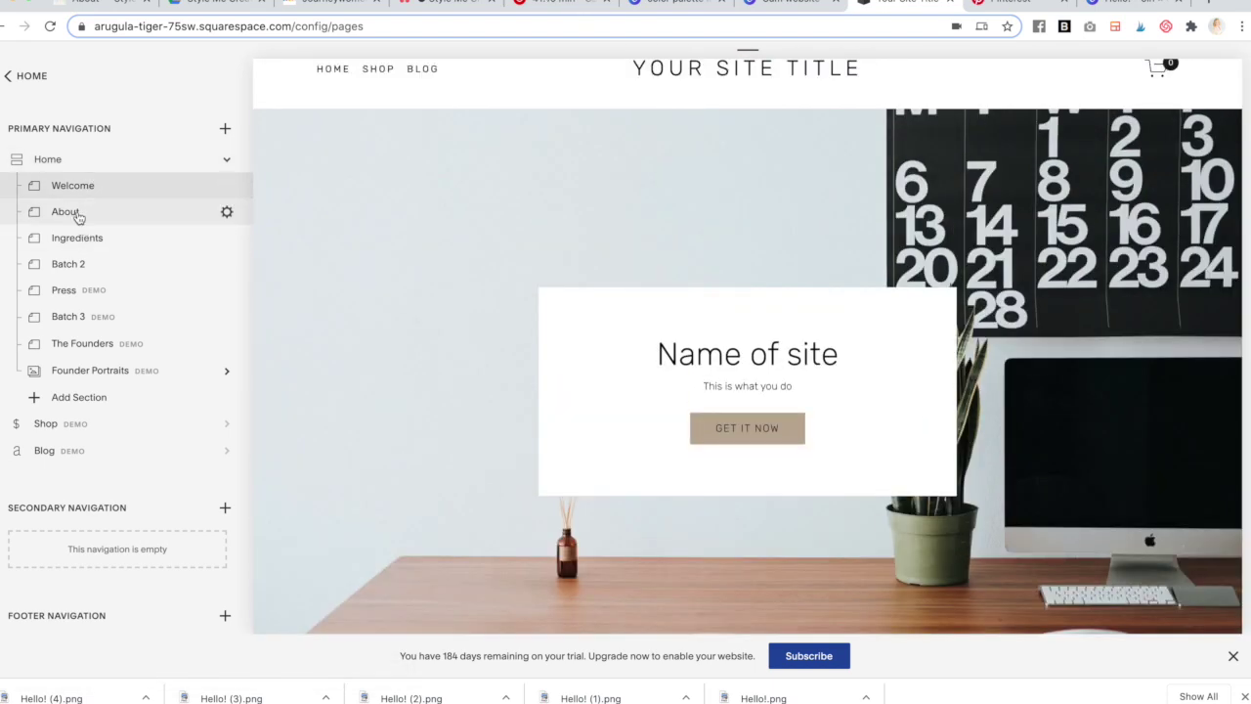
left_click(78, 216)
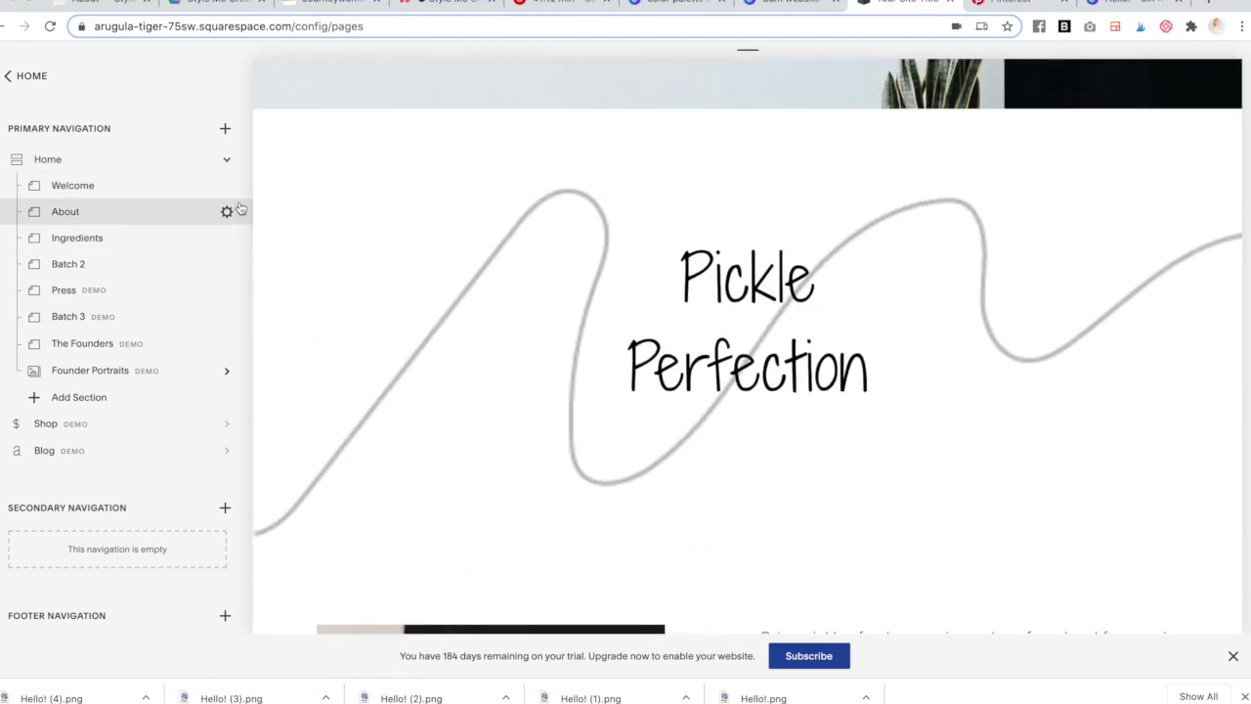
left_click(116, 248)
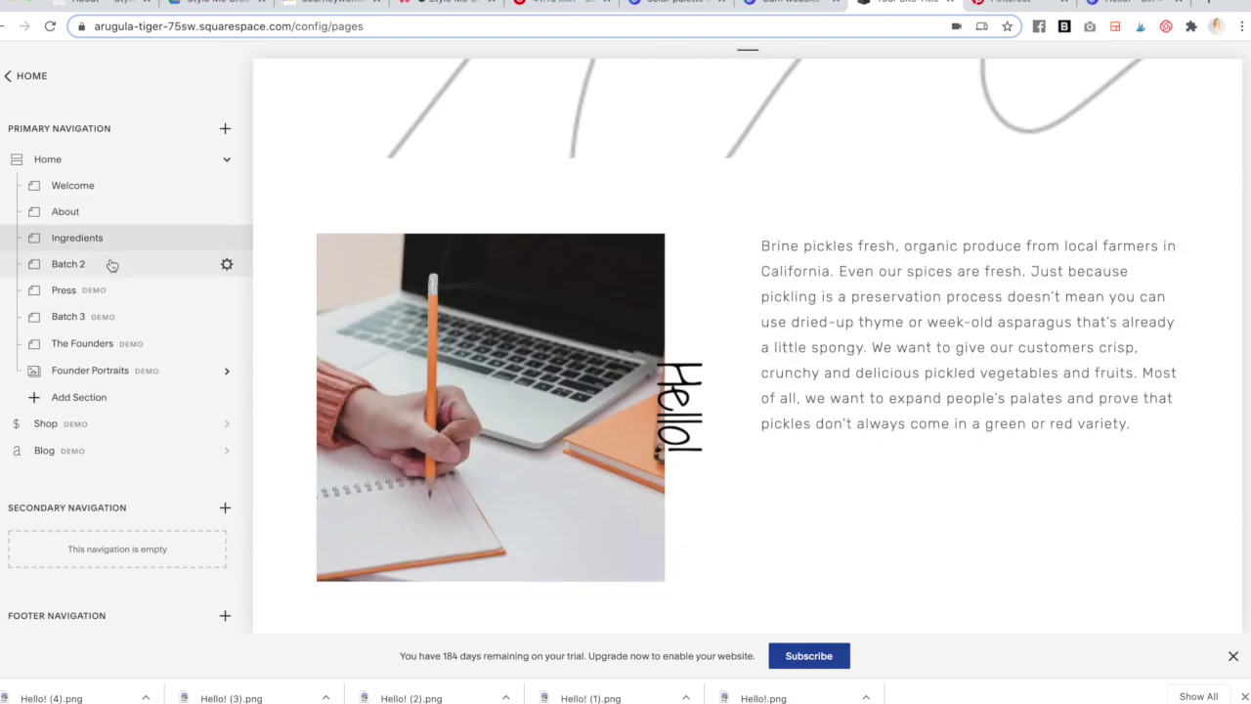
left_click(110, 263)
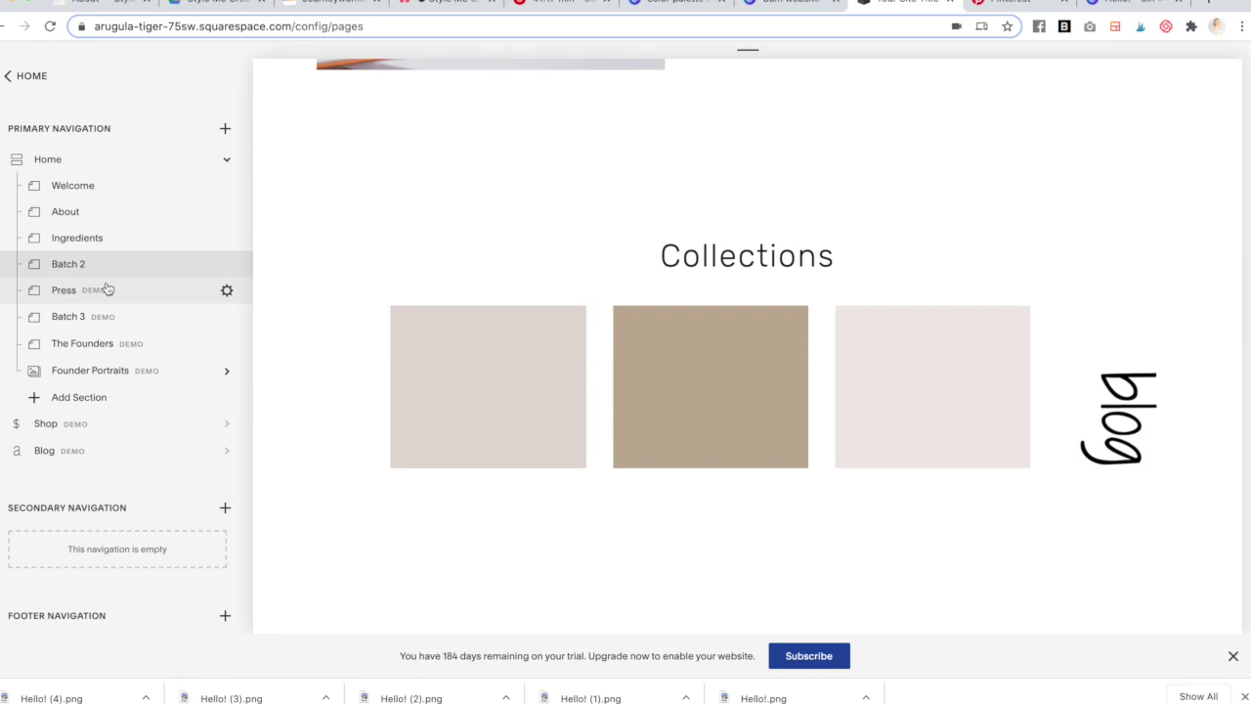
left_click(113, 290)
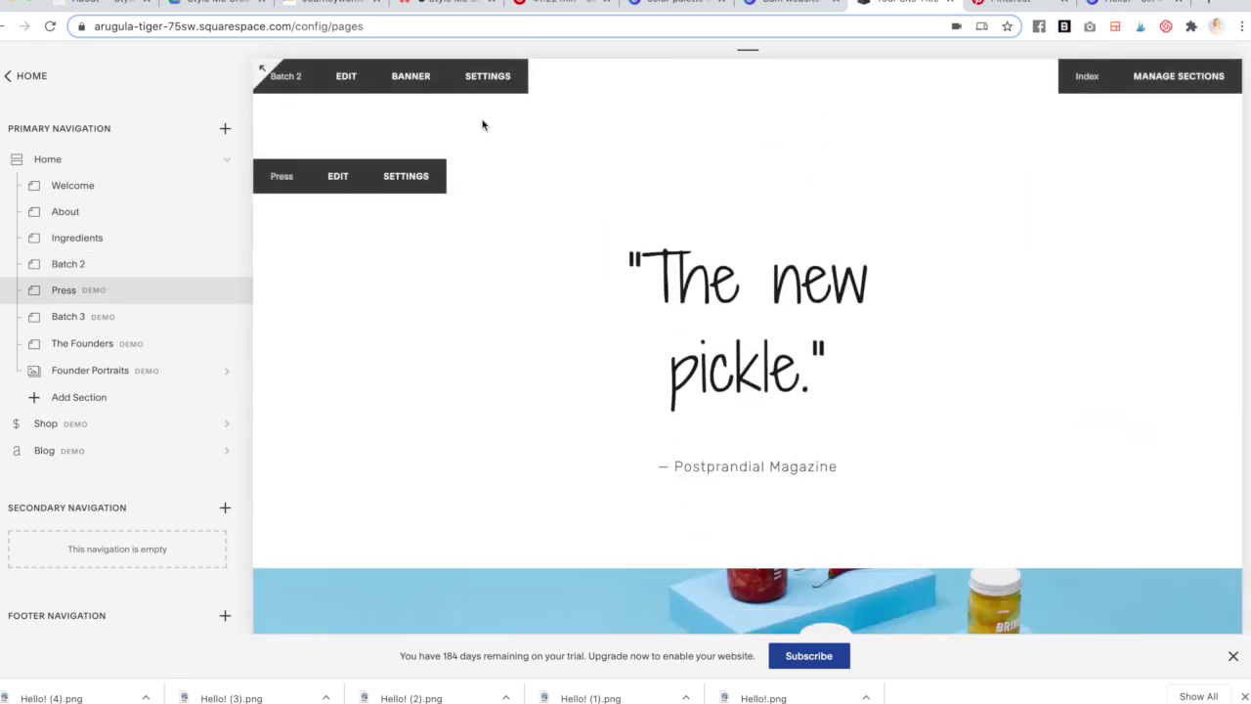
left_click(92, 270)
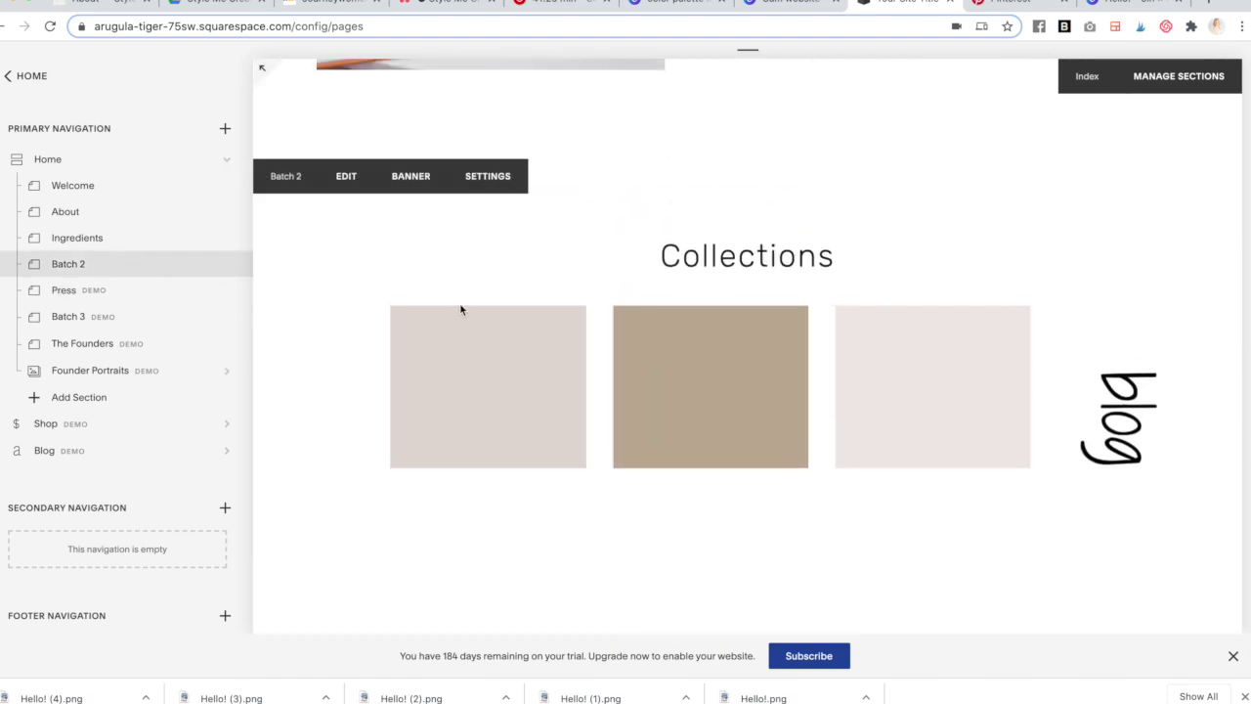
scroll(458, 309, "down", 5)
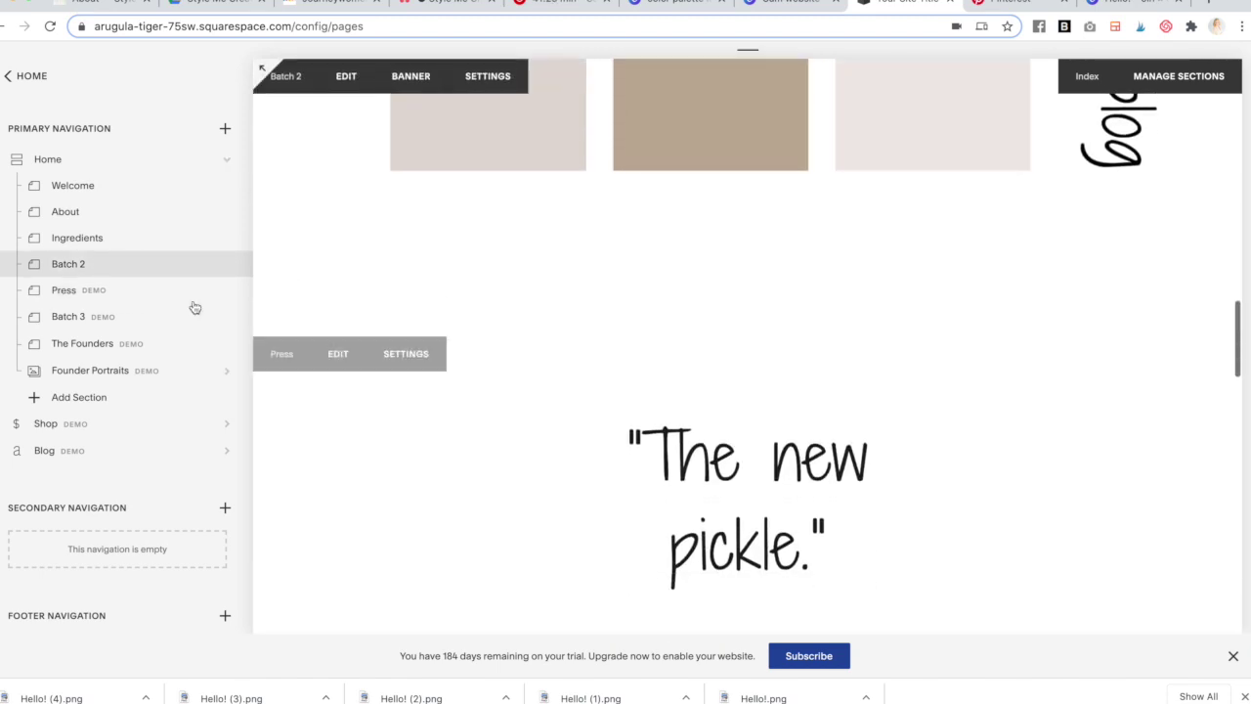
- Edit the Press section and insert an image block beside the quote, using the imported vertical "blog" lettering image
left_click(160, 293)
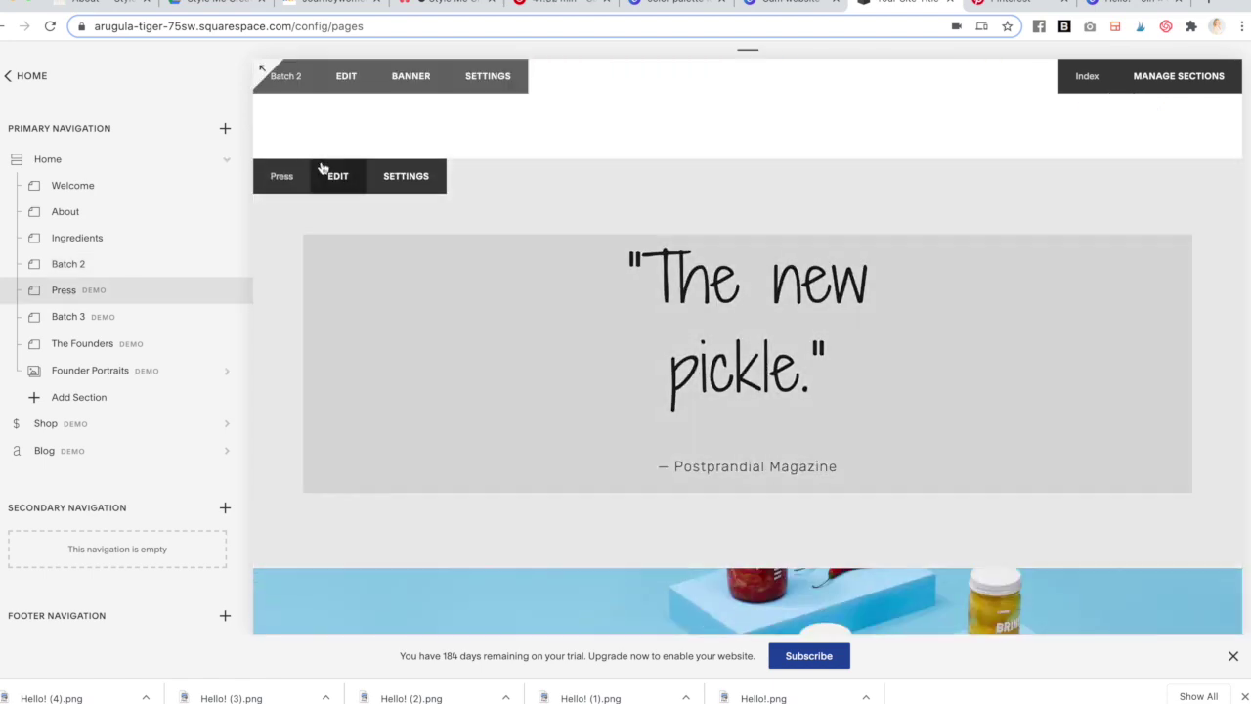
left_click(339, 182)
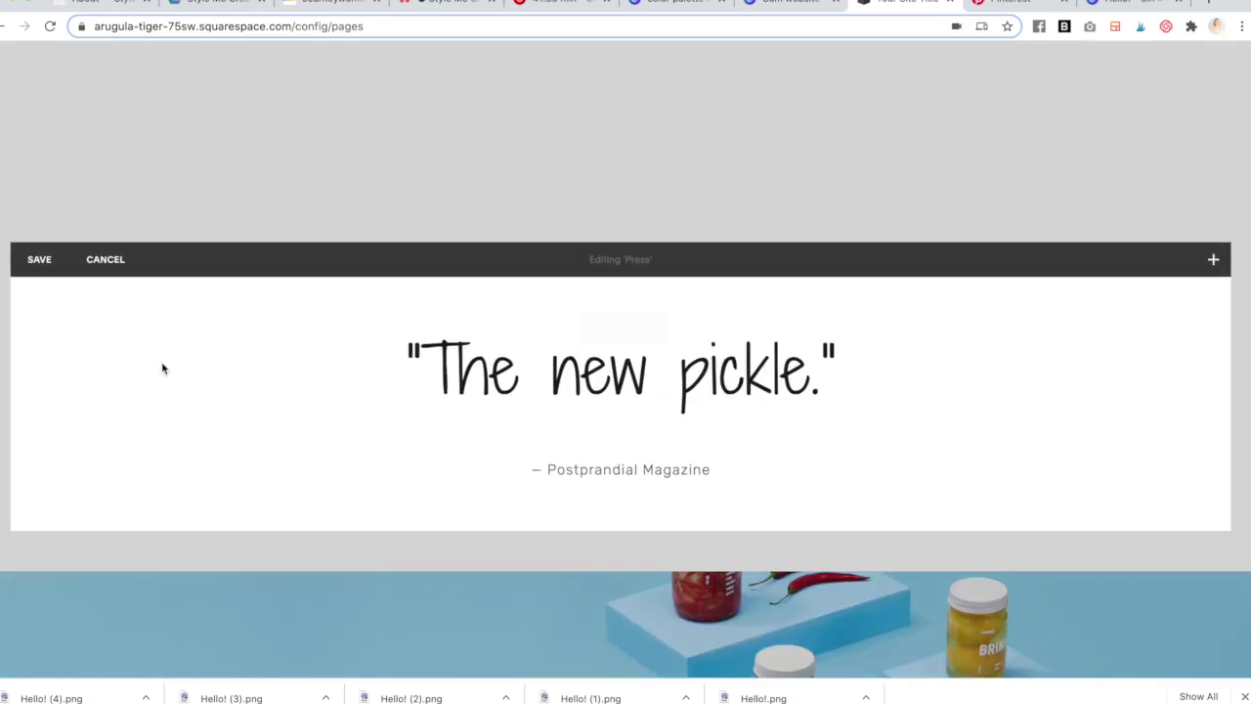
left_click(1213, 259)
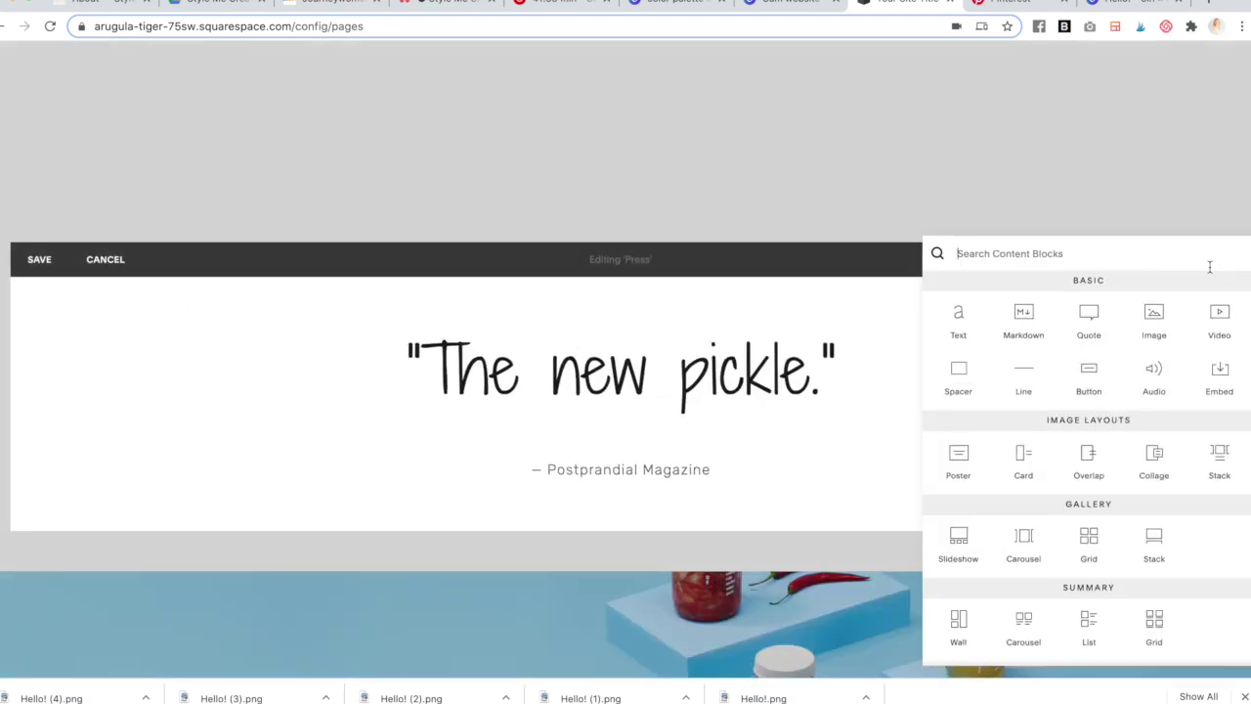
left_click_drag(1151, 321, 191, 398)
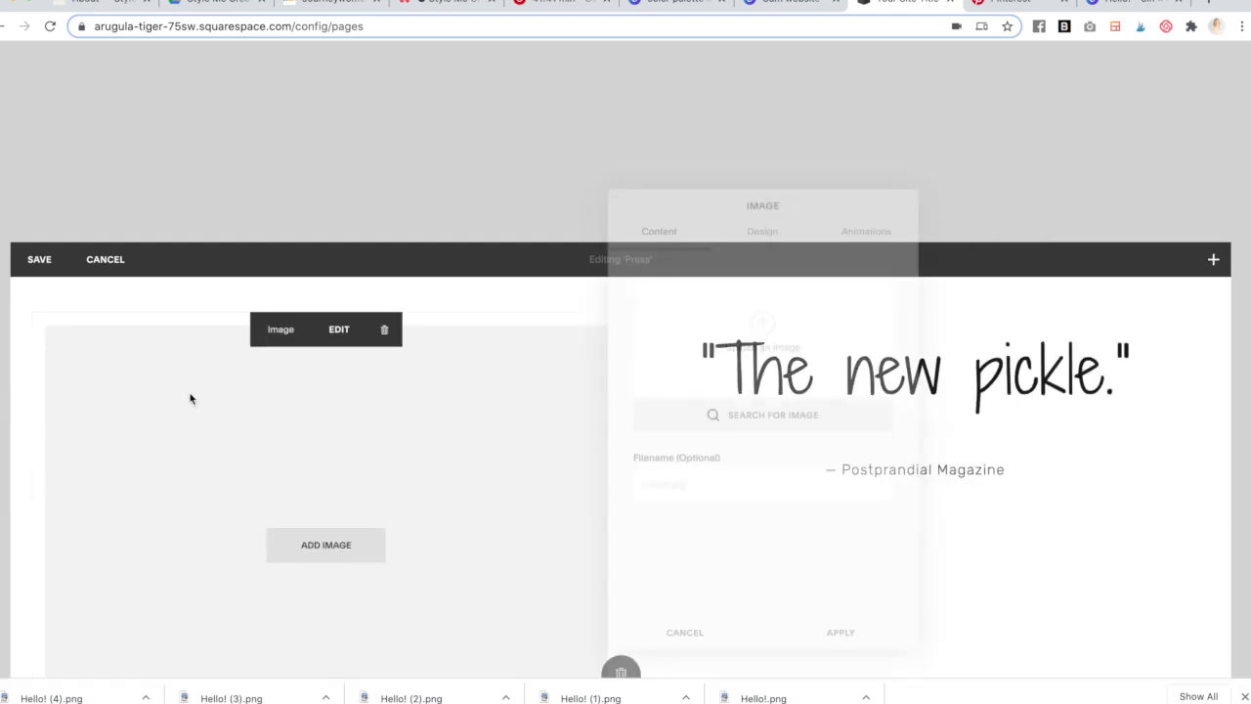
left_click(766, 417)
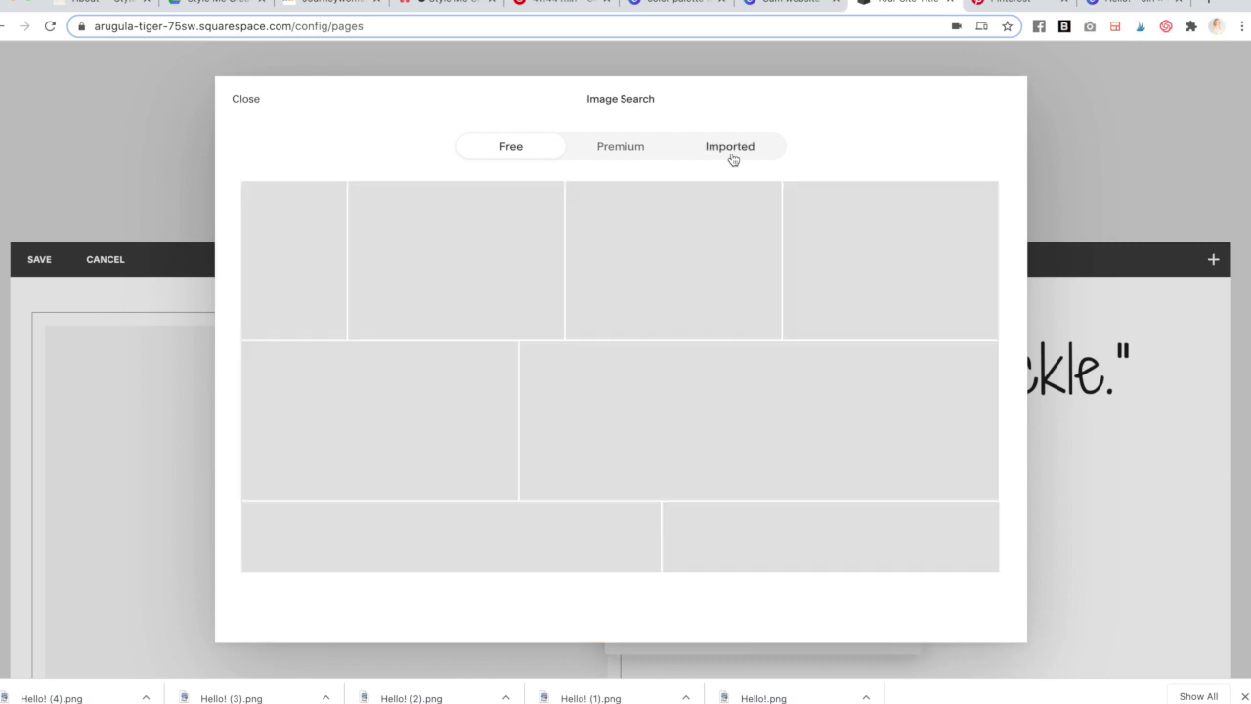
left_click(734, 159)
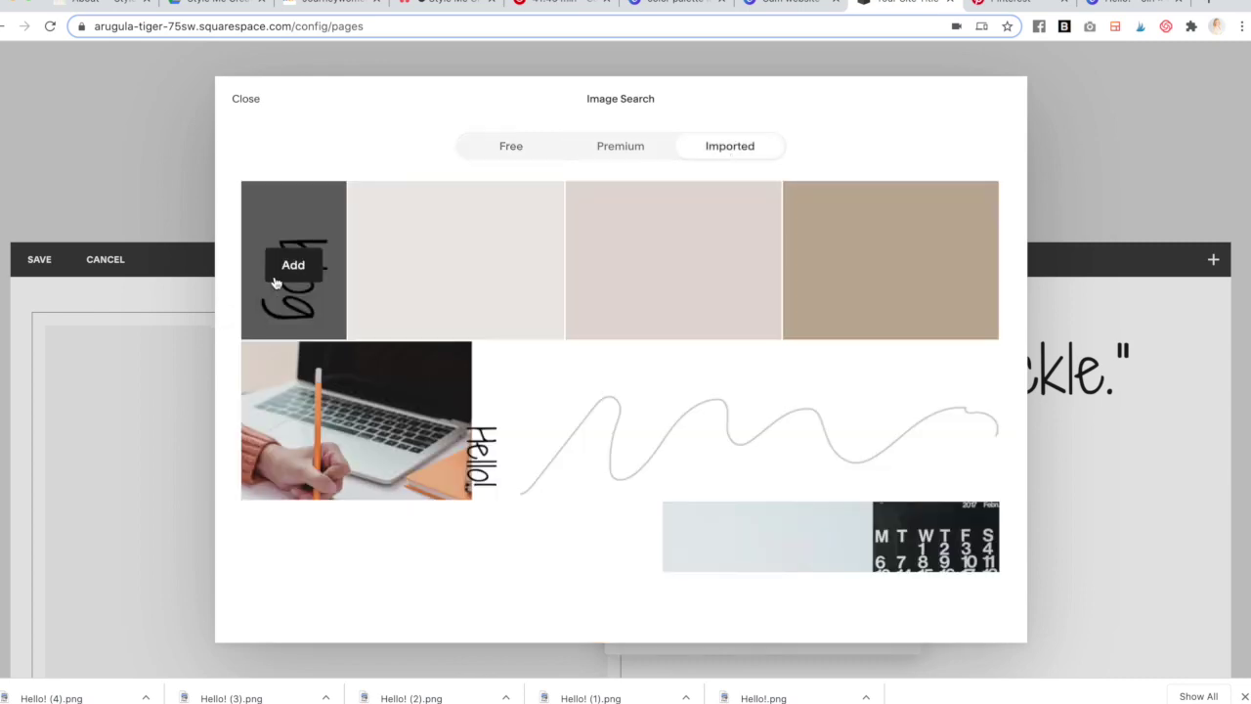
left_click(275, 277)
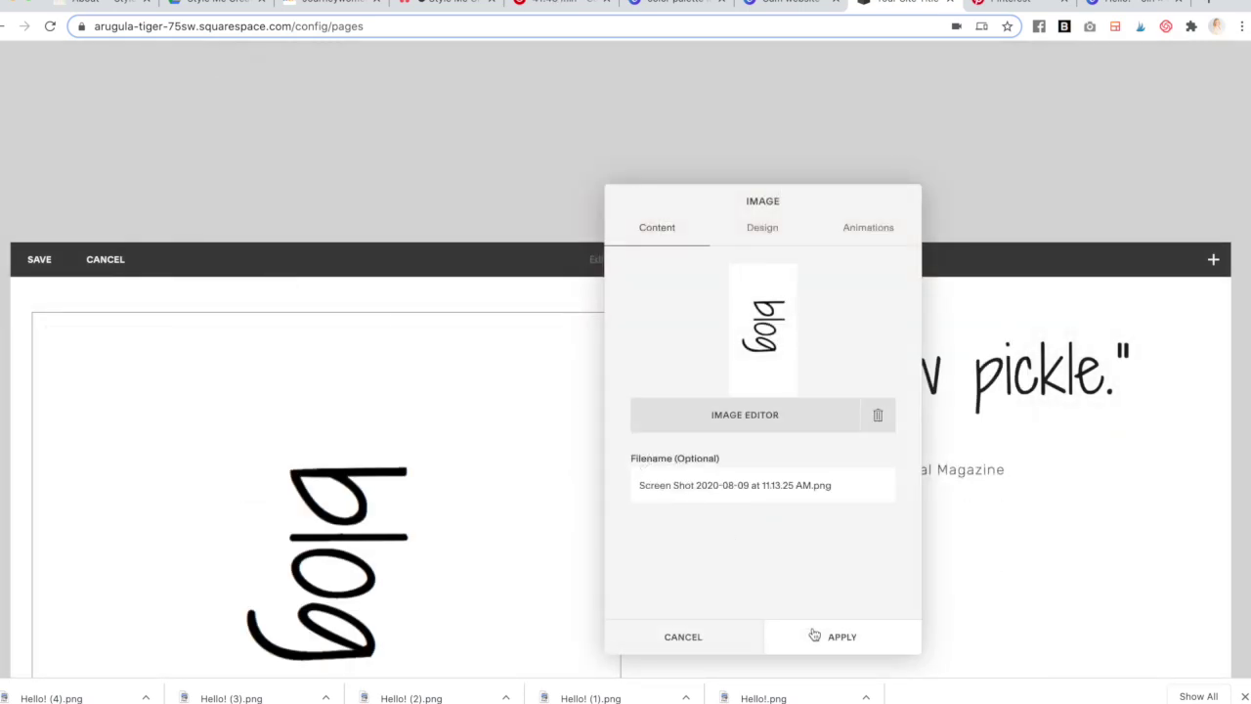
left_click(843, 638)
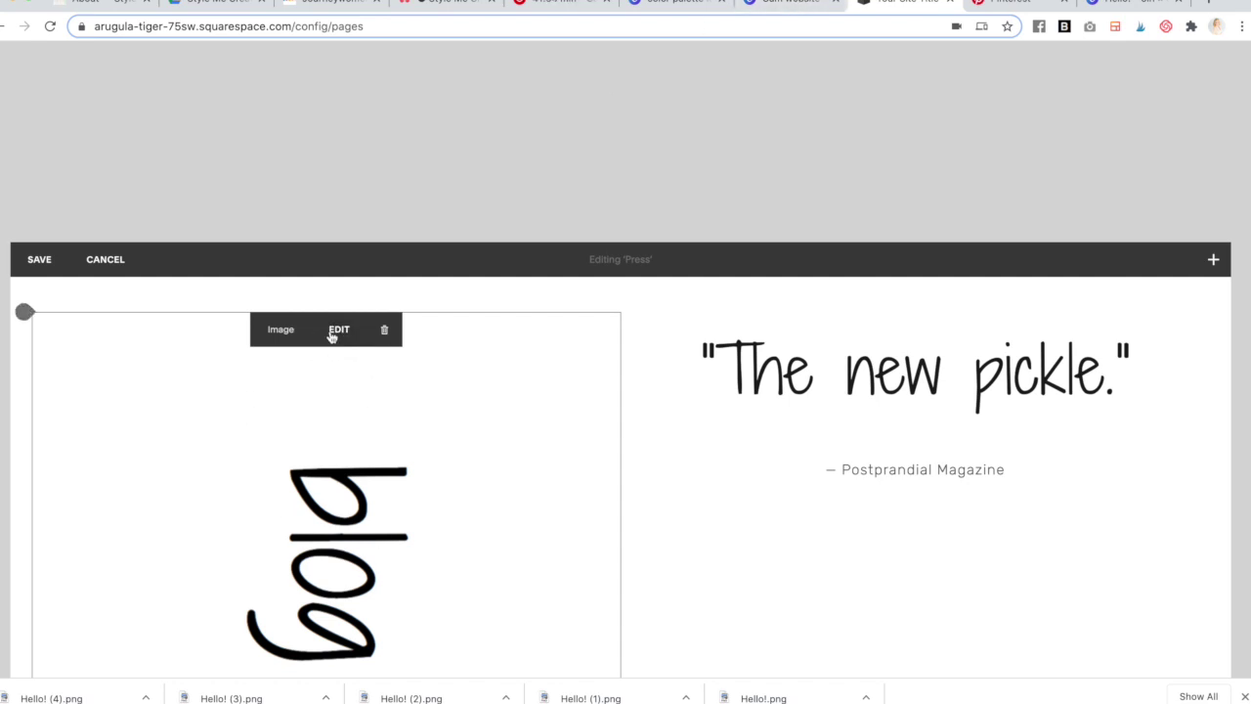
- Check the website mockup and color palette designs in Canva, and save the edited Press section in Squarespace
left_click(791, 4)
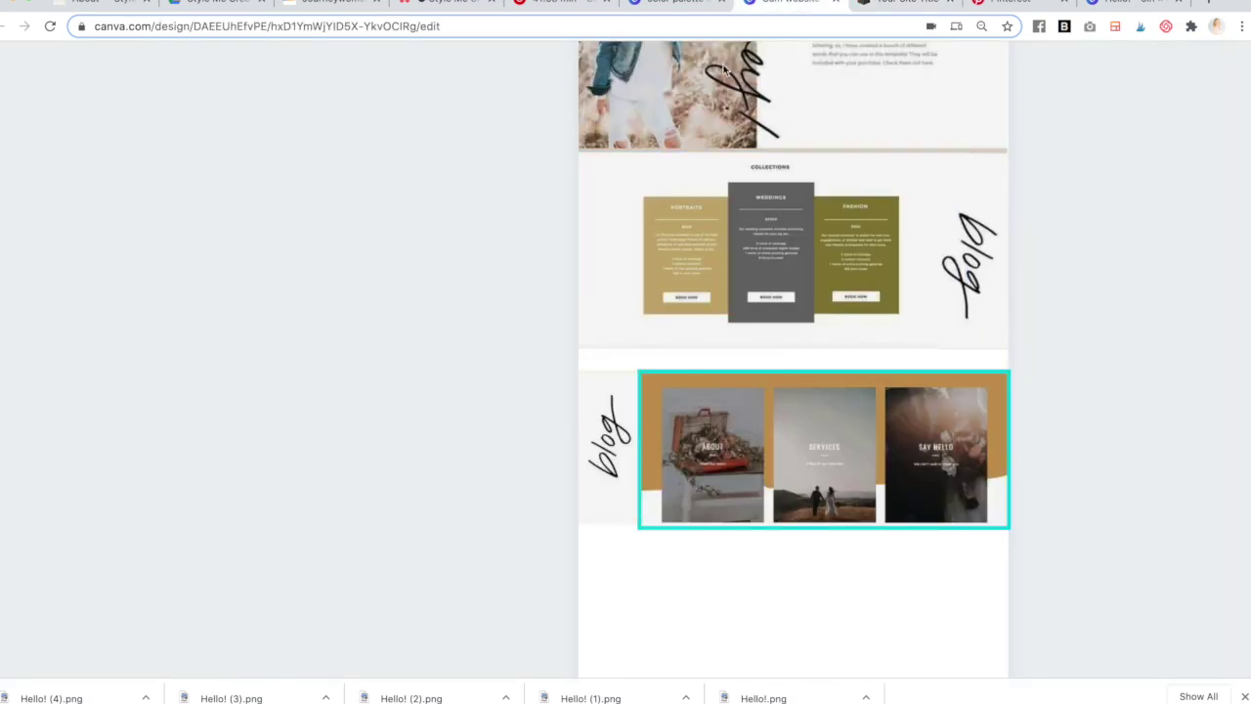
left_click(685, 2)
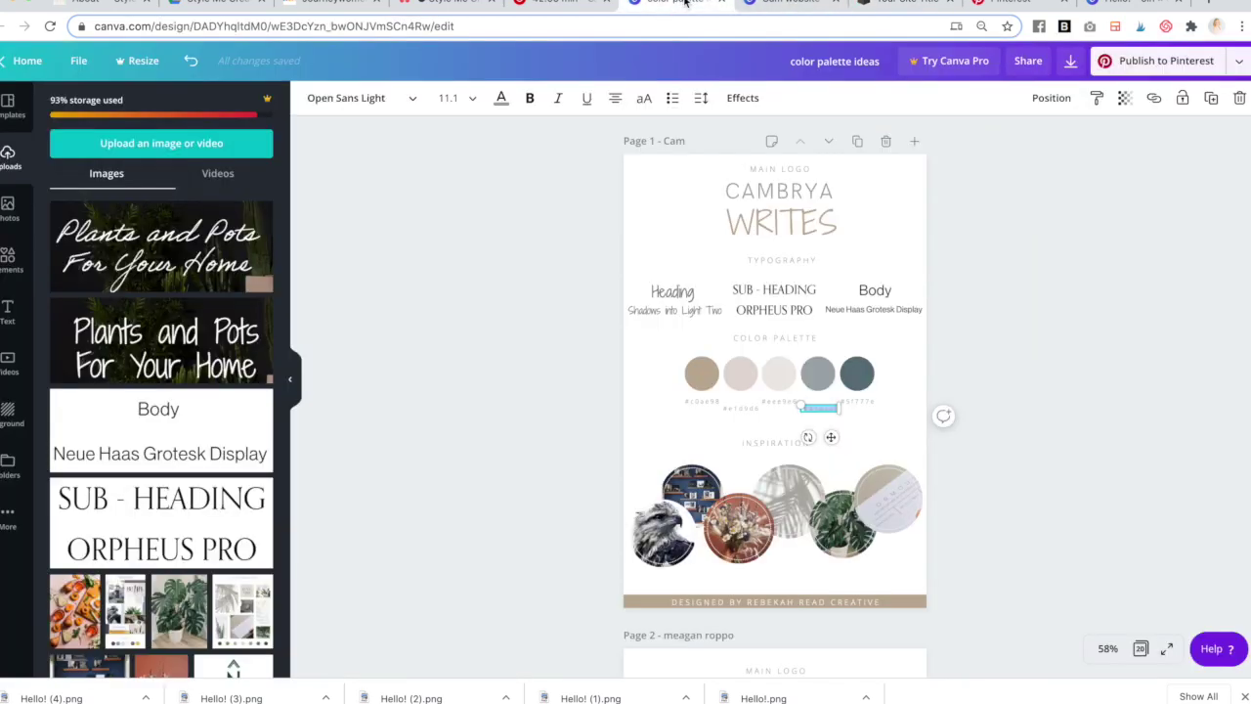
left_click(925, 4)
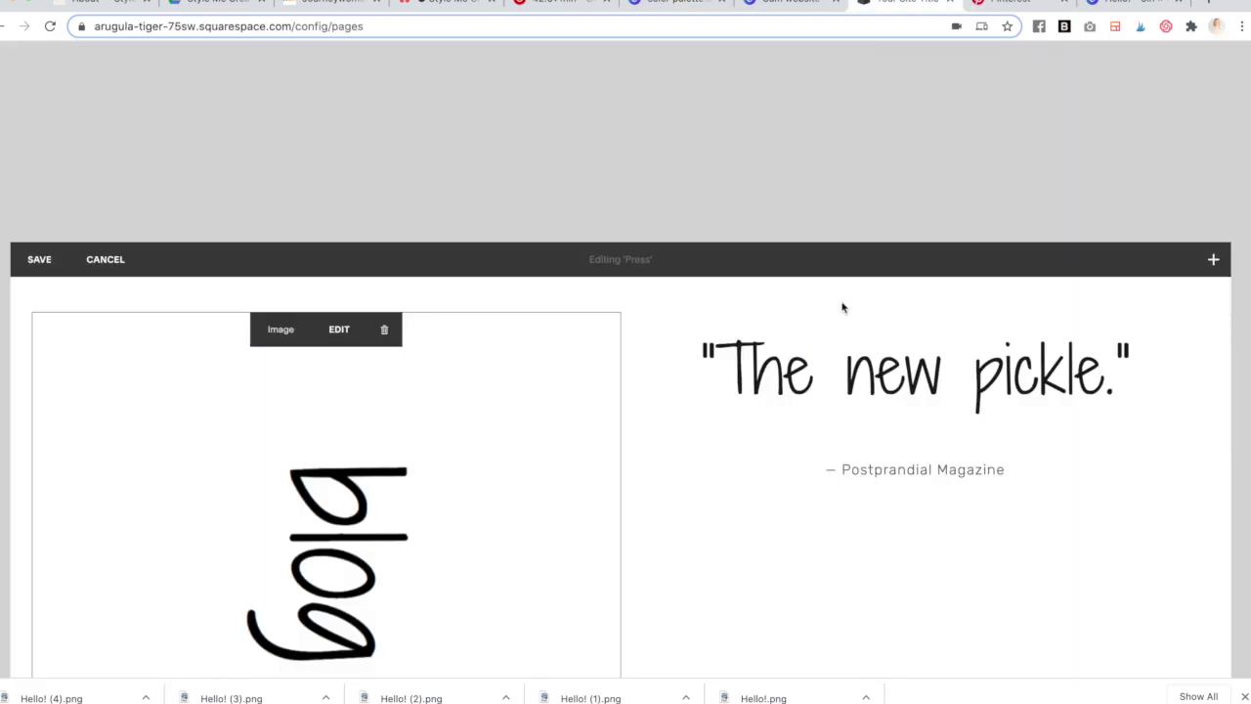
left_click(39, 259)
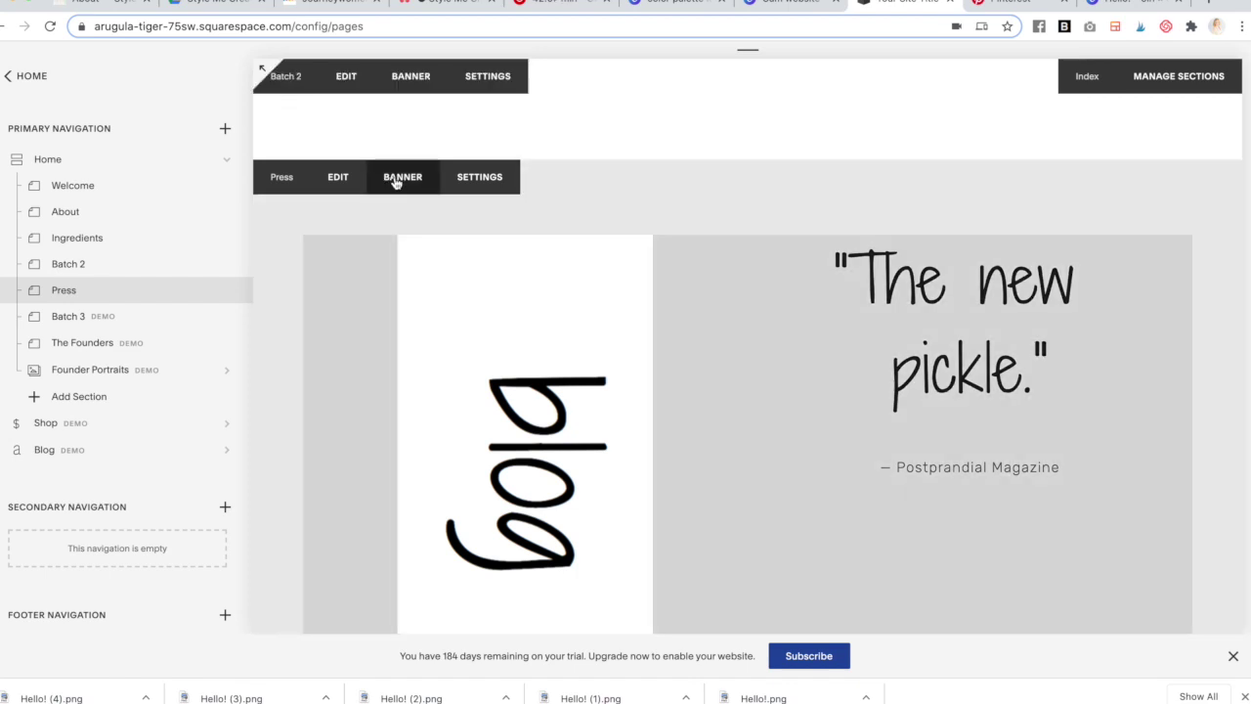
- Upload Hello! (4).png from Downloads as the Press section's banner image, check the Canva mockup's blog layout, and save the banner
left_click(396, 180)
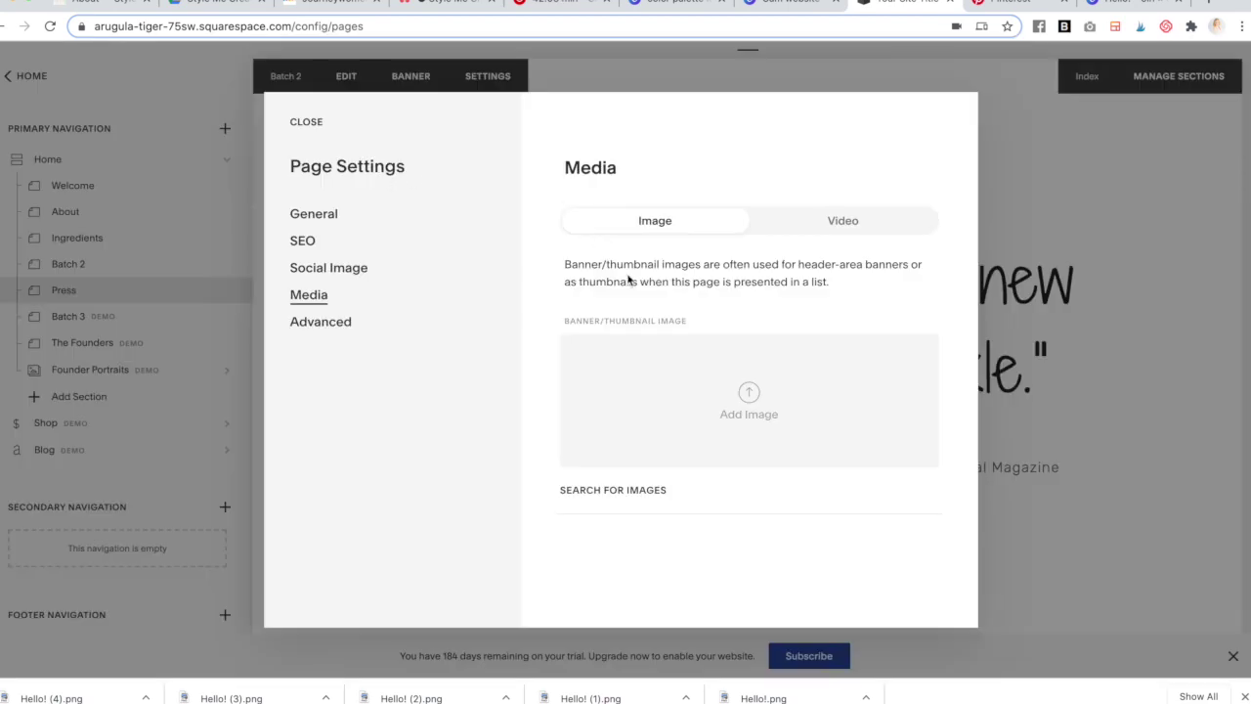
left_click(741, 403)
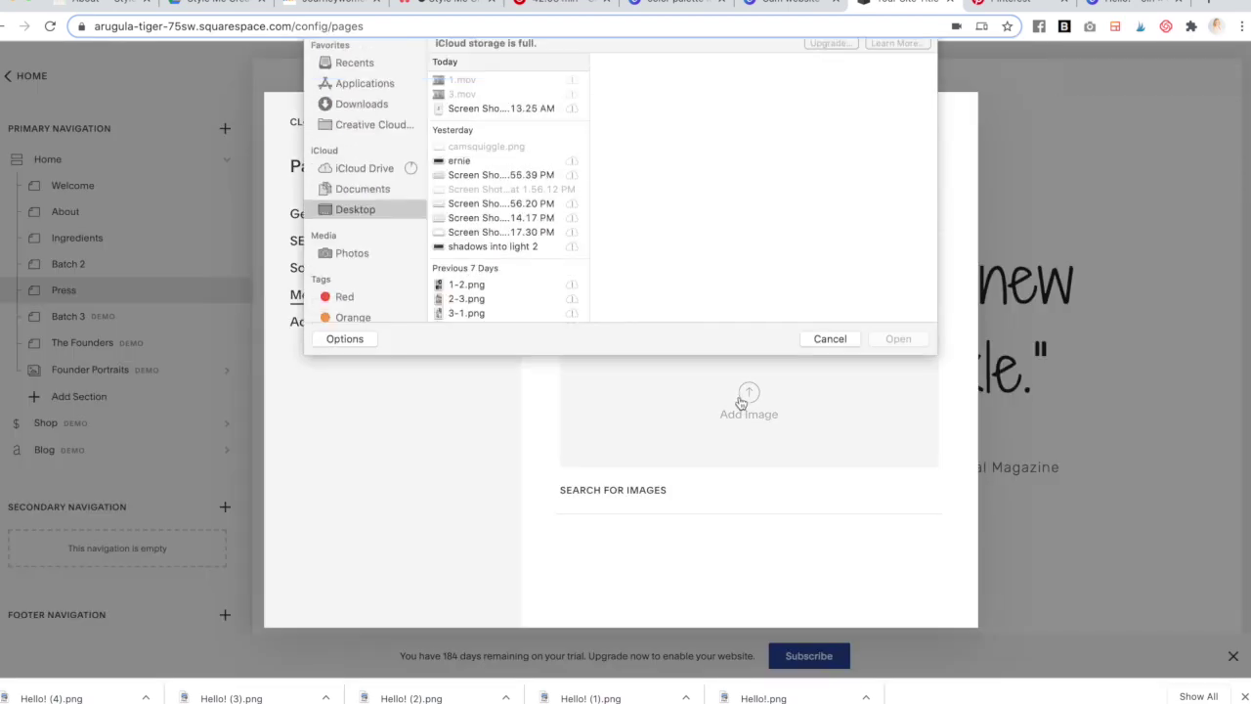
left_click(361, 145)
left_click(486, 143)
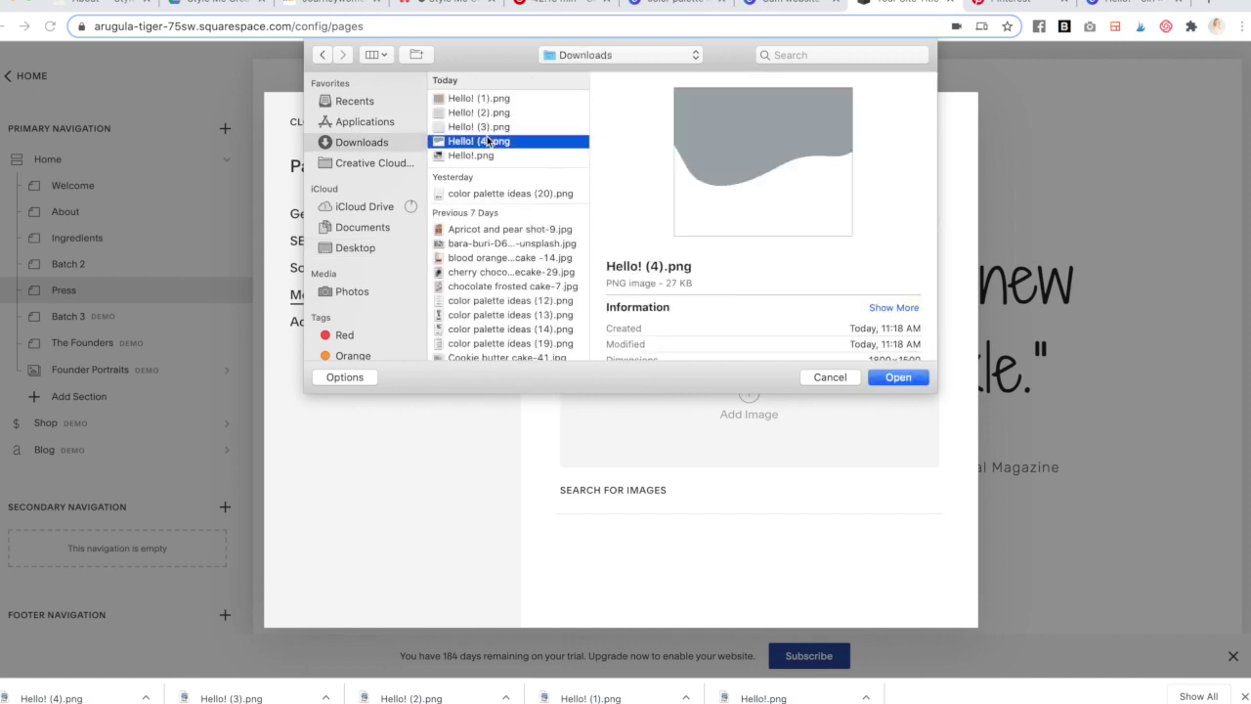
double_click(486, 142)
left_click(787, 3)
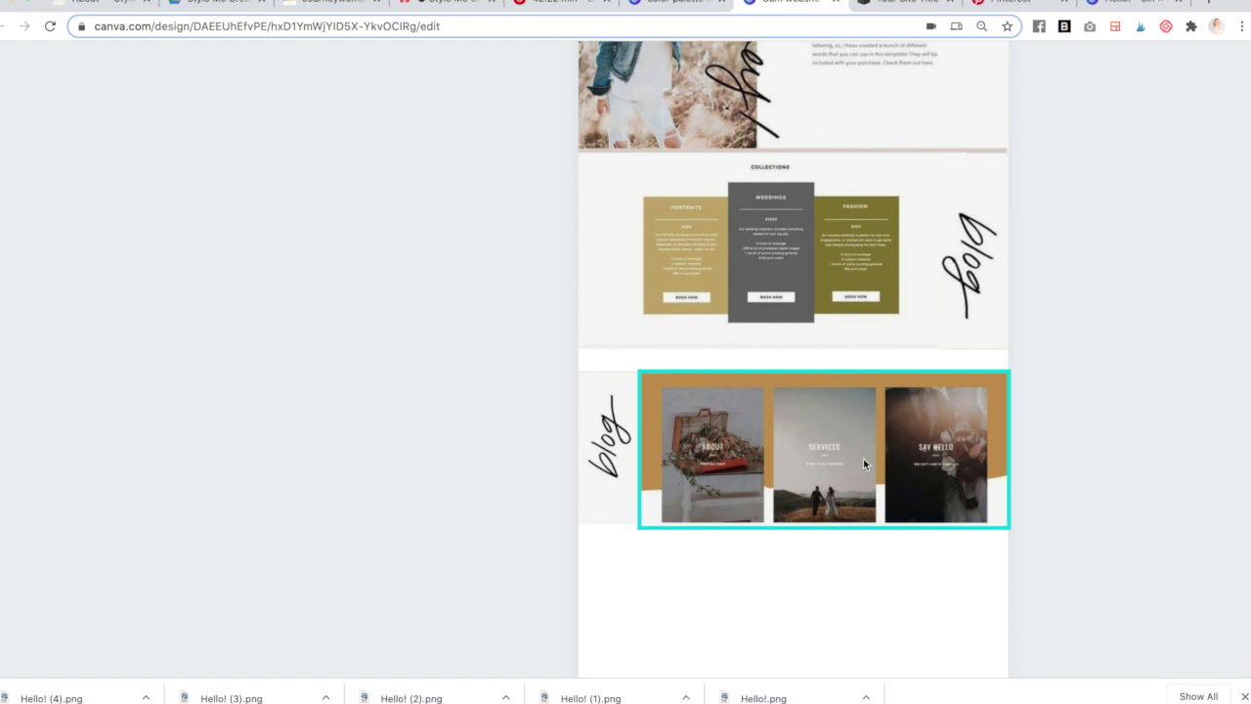
scroll(863, 459, "down", 2)
scroll(864, 458, "up", 3)
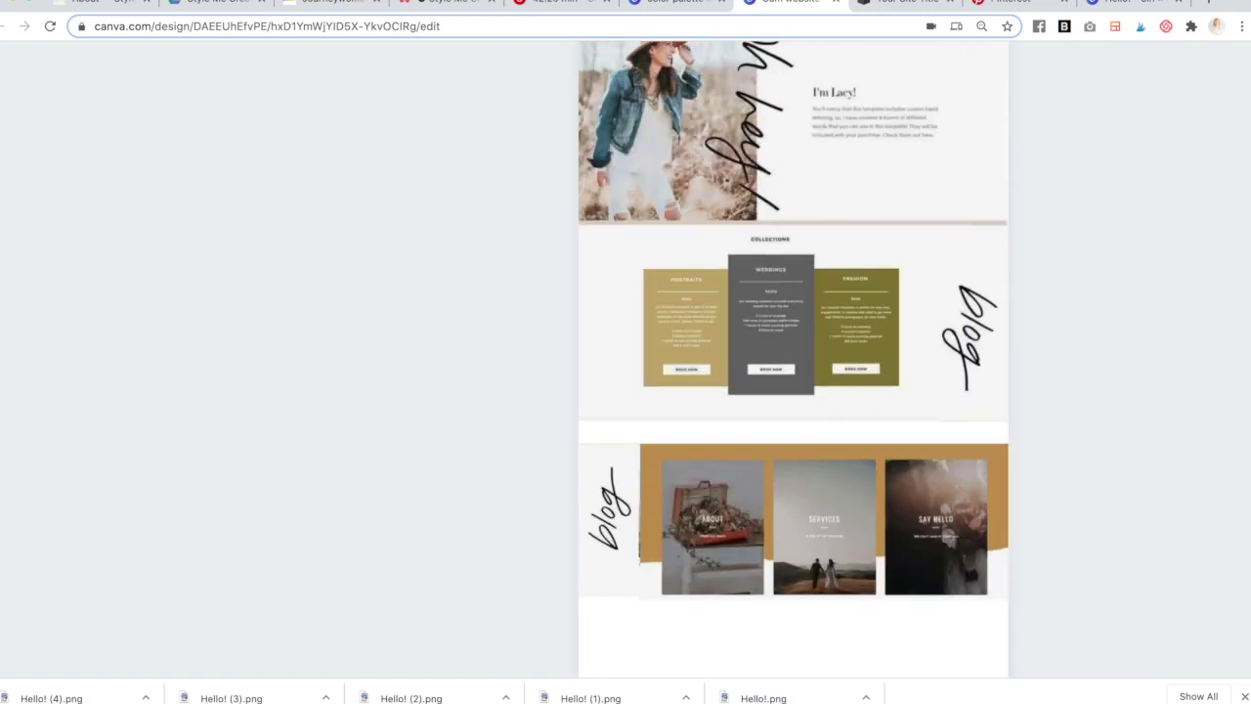
left_click(908, 2)
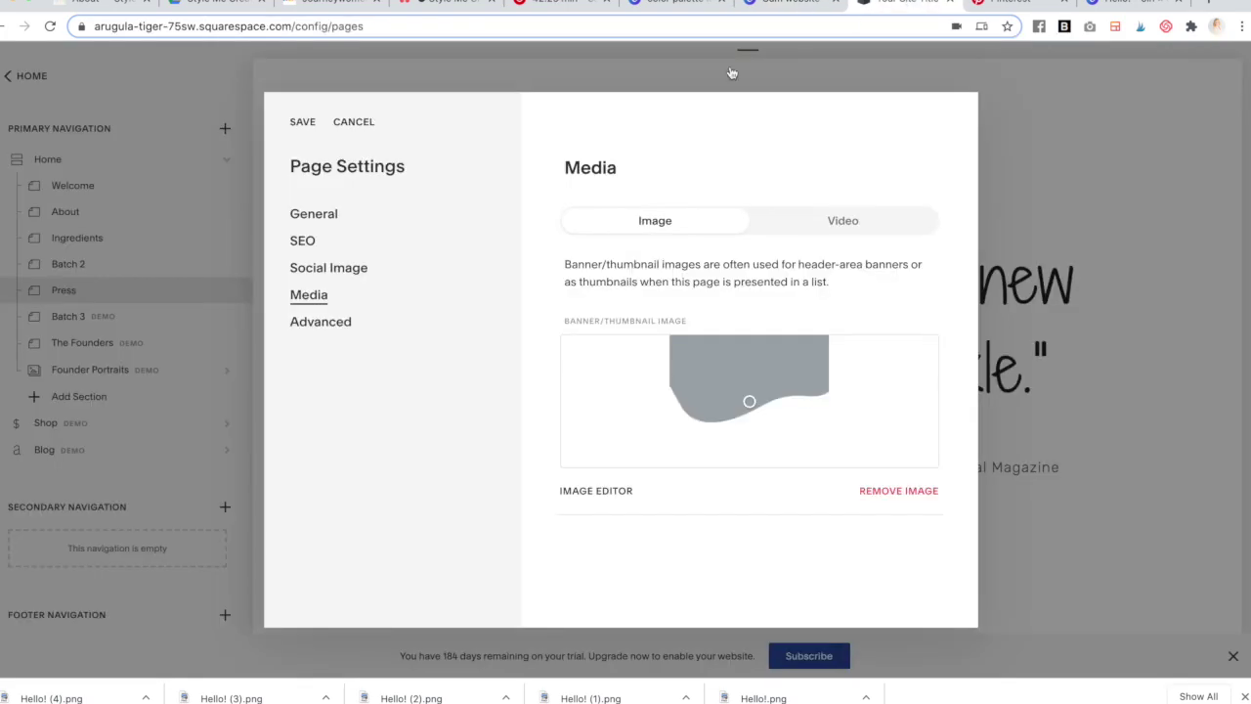
left_click(304, 121)
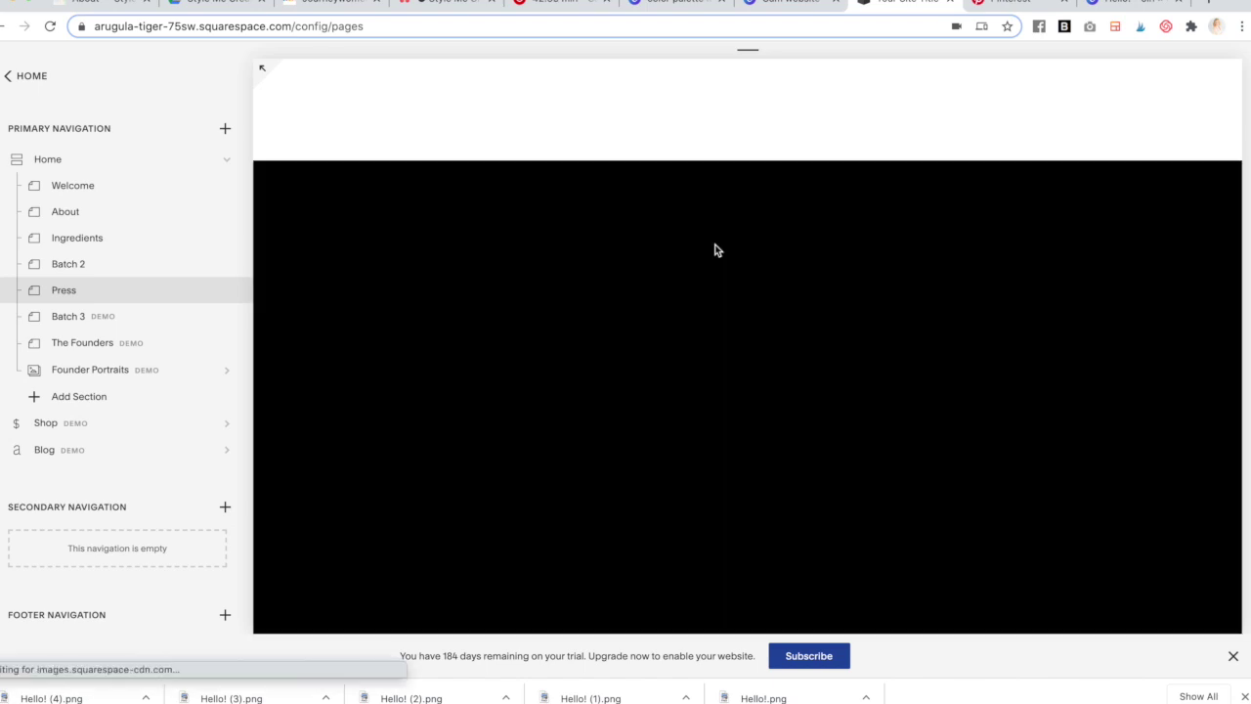
- Reopen the Press section for editing and delete its "The new pickle." quote text block
scroll(976, 370, "down", 3)
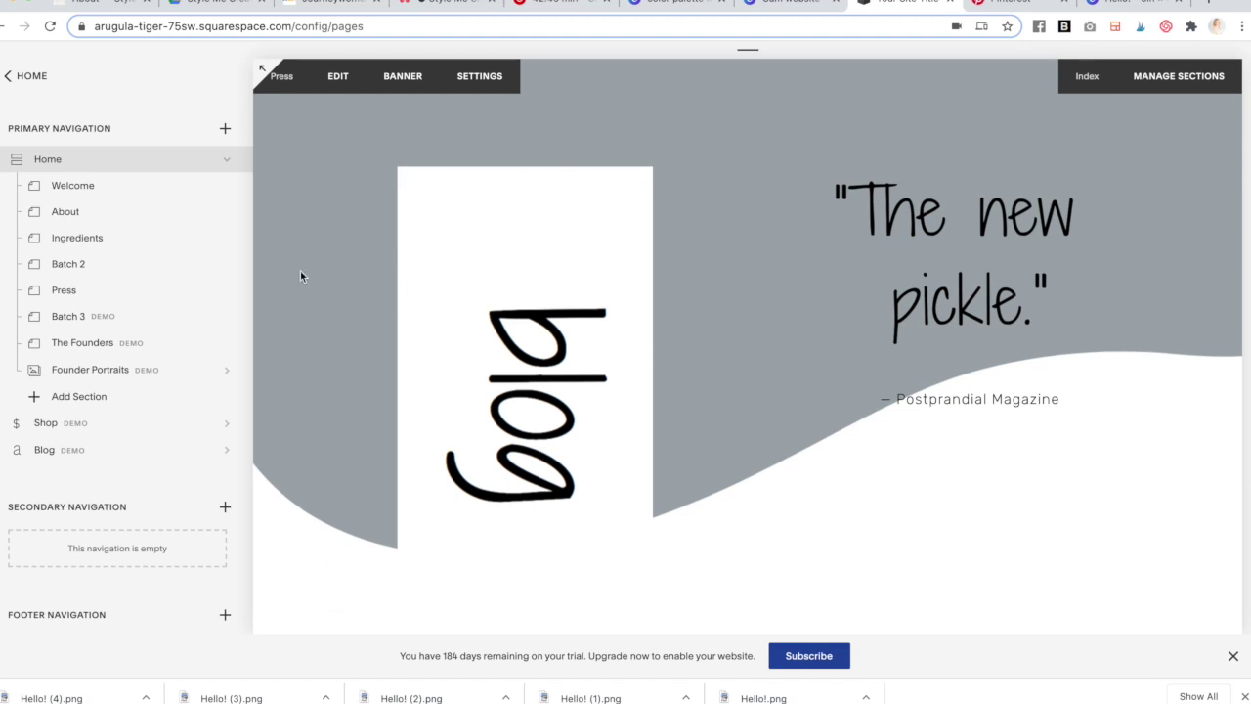
scroll(863, 120, "down", 2)
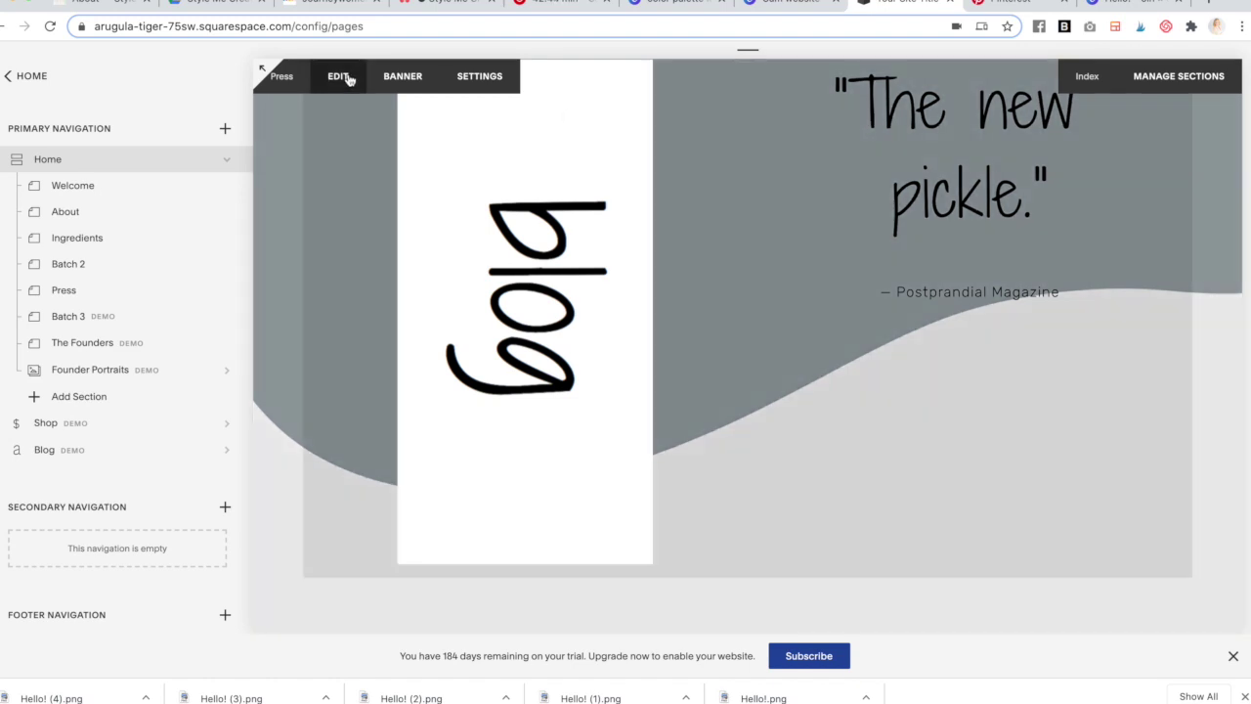
left_click(338, 77)
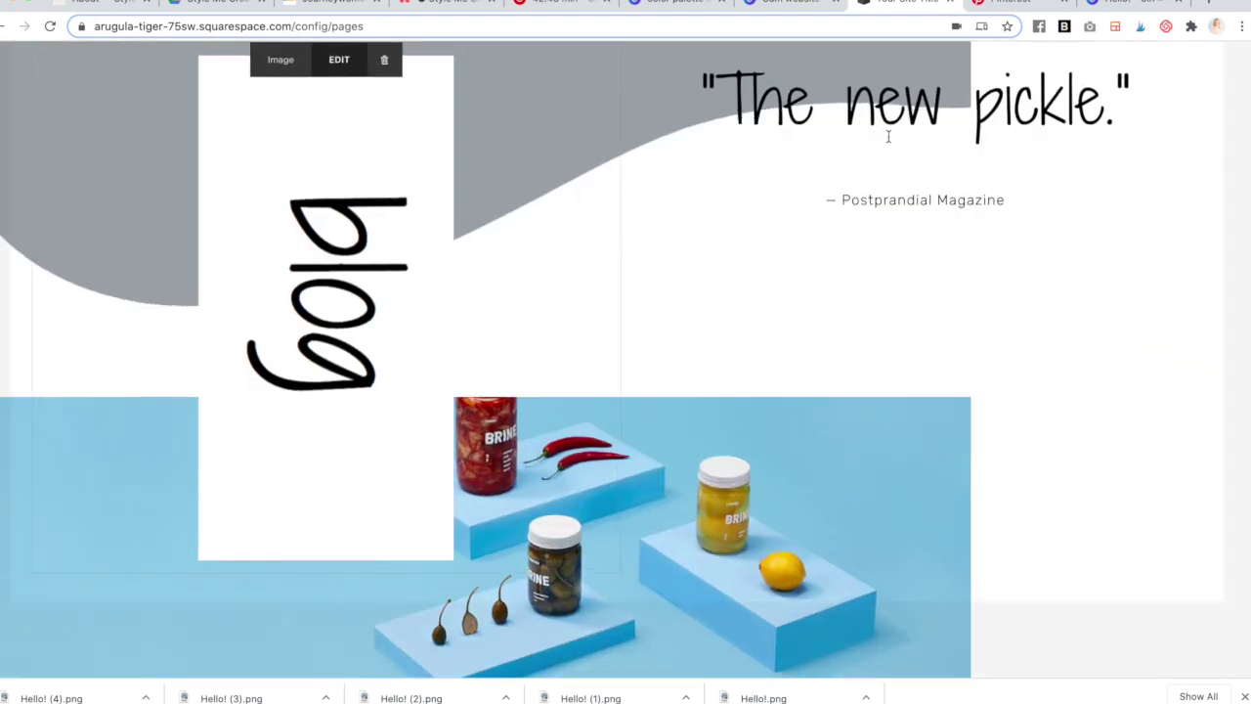
left_click(945, 162)
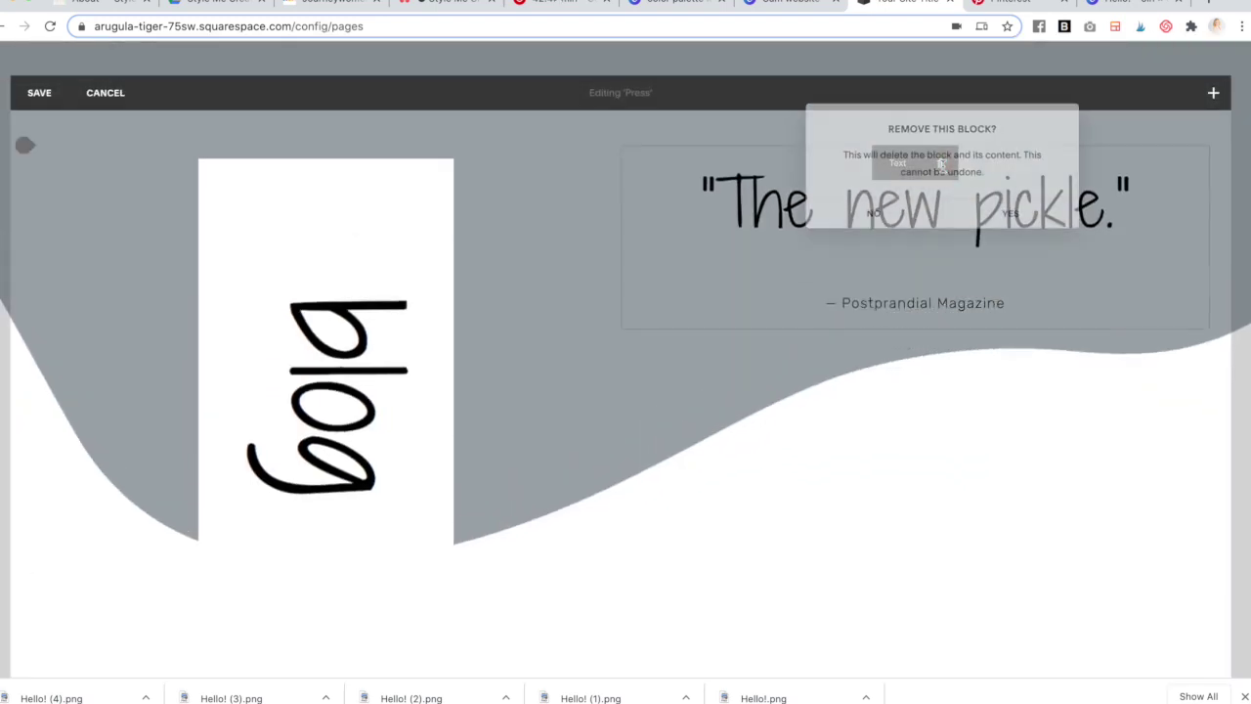
left_click(1013, 215)
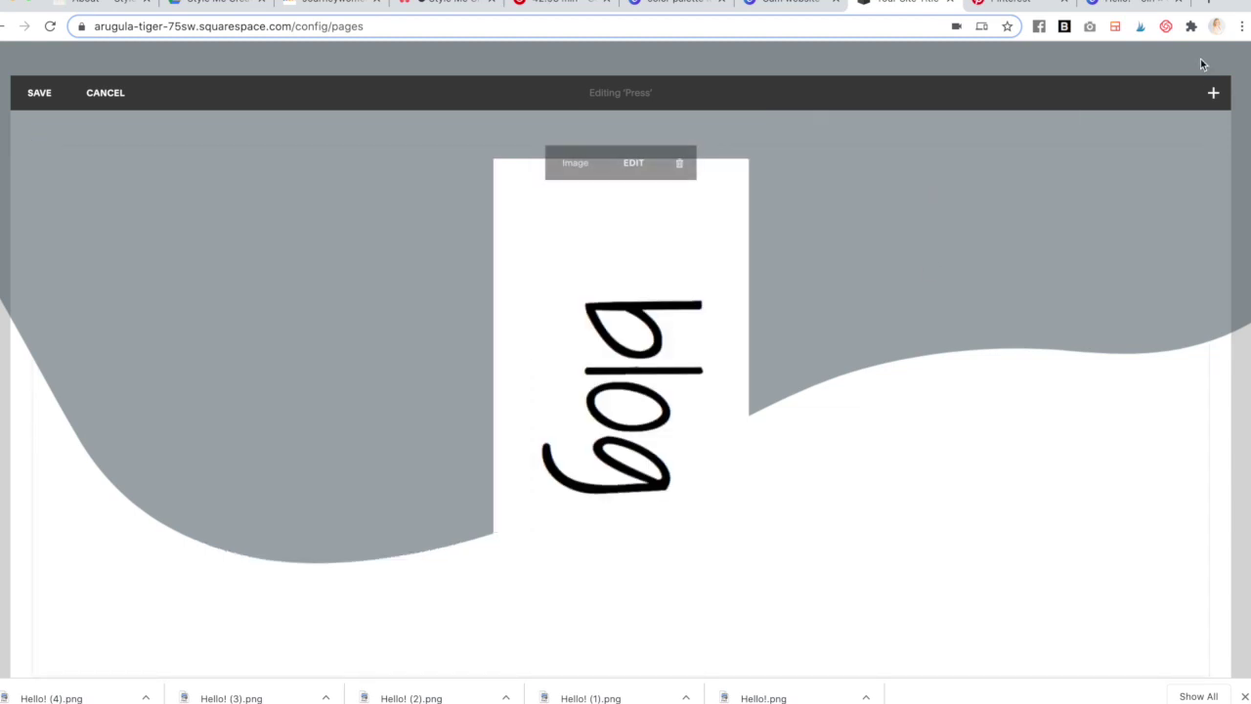
- Insert an image block beside the vertical "blog" lettering in the Press section, using the free Unsplash mountain landscape photo
left_click(1214, 92)
left_click_drag(1166, 168, 1196, 208)
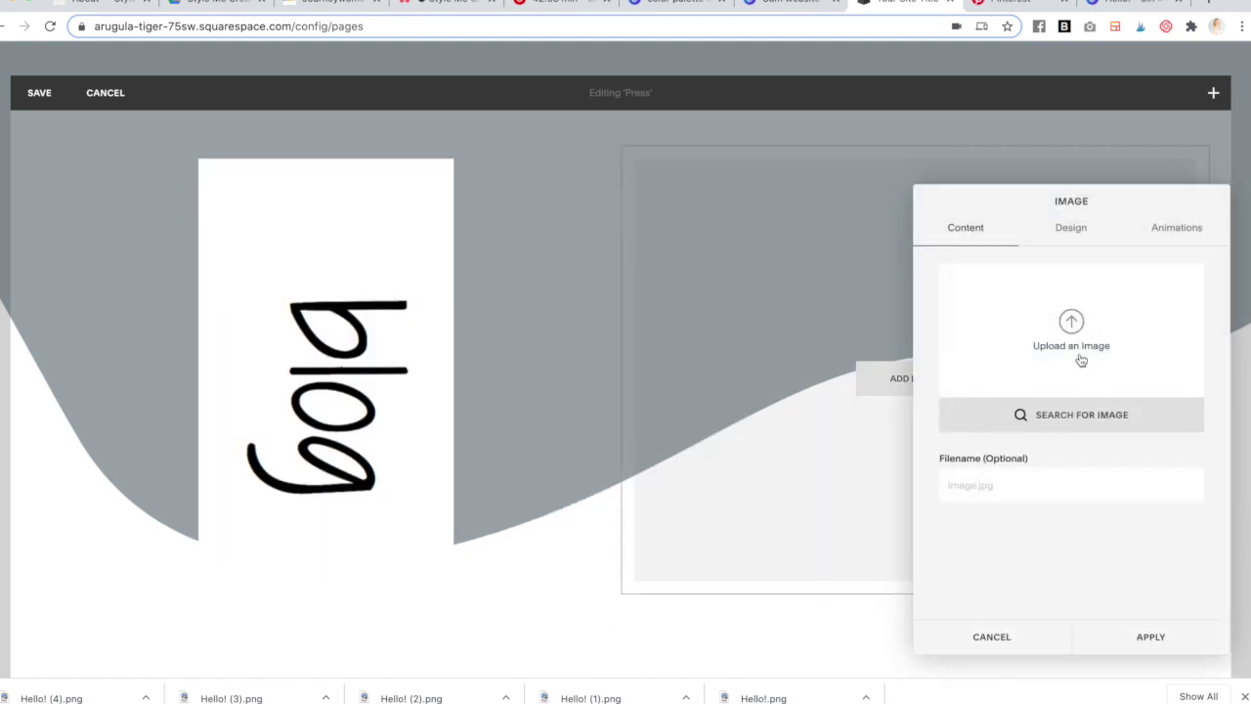
left_click(1081, 416)
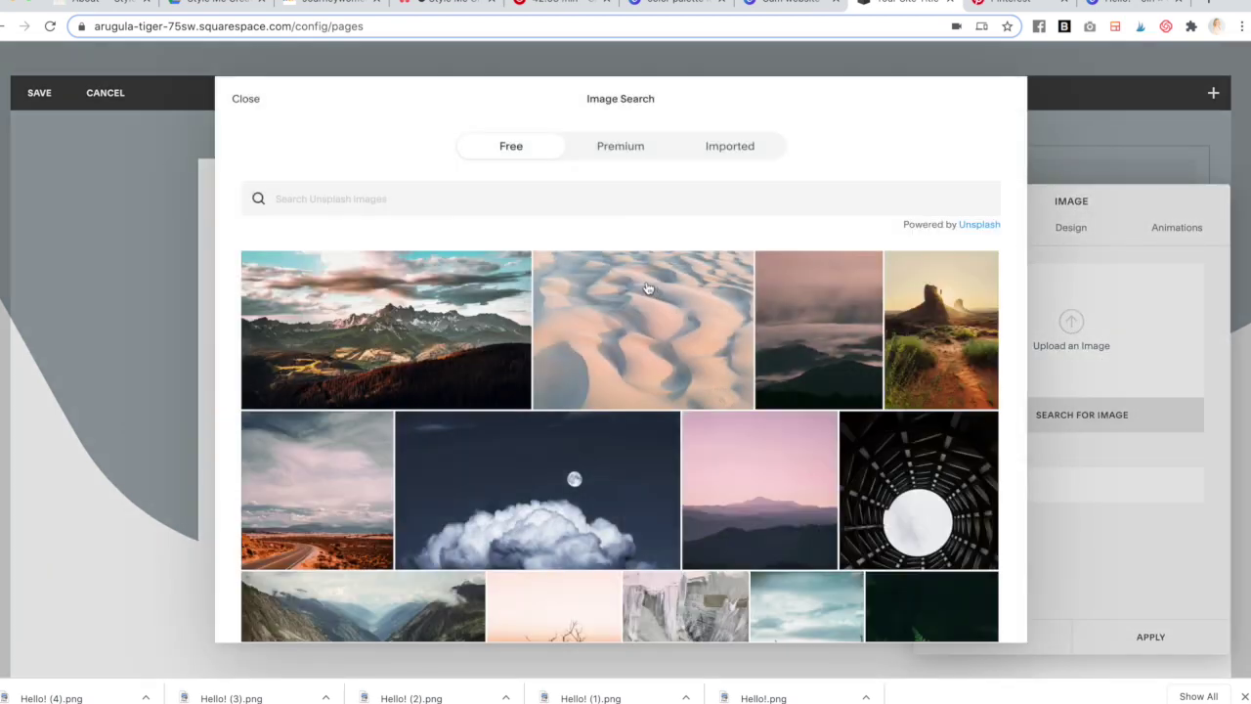
left_click(383, 335)
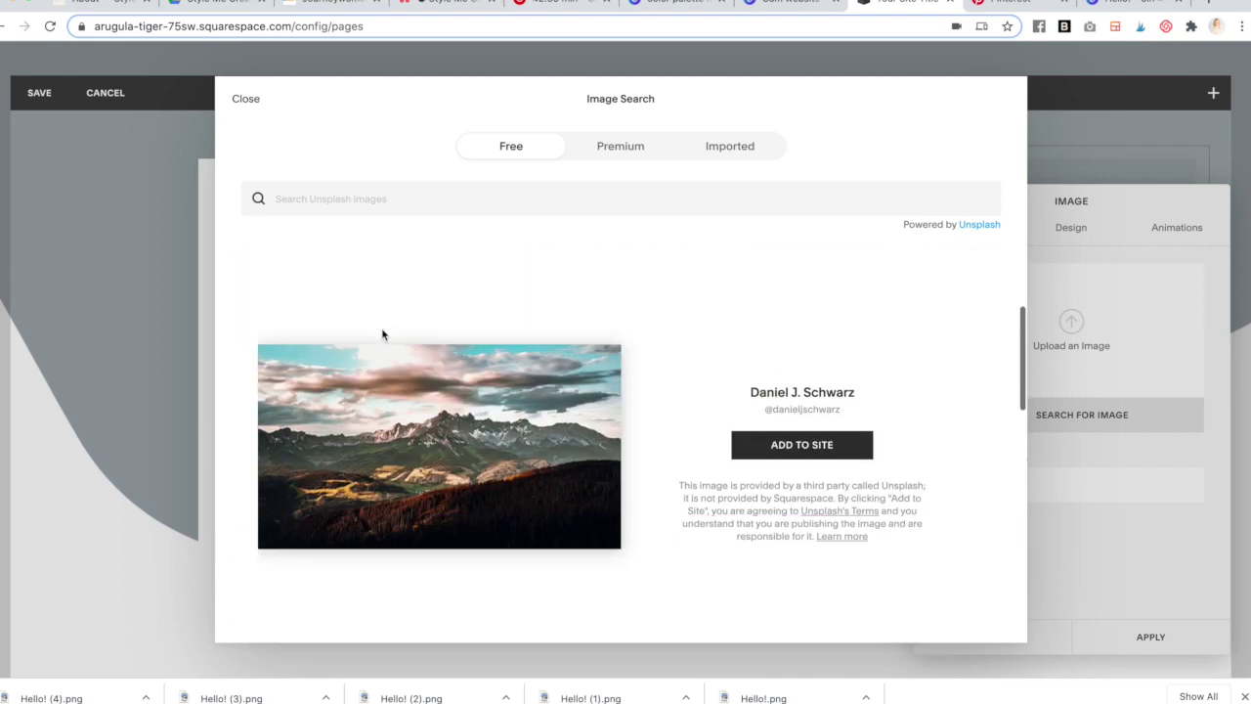
left_click(800, 445)
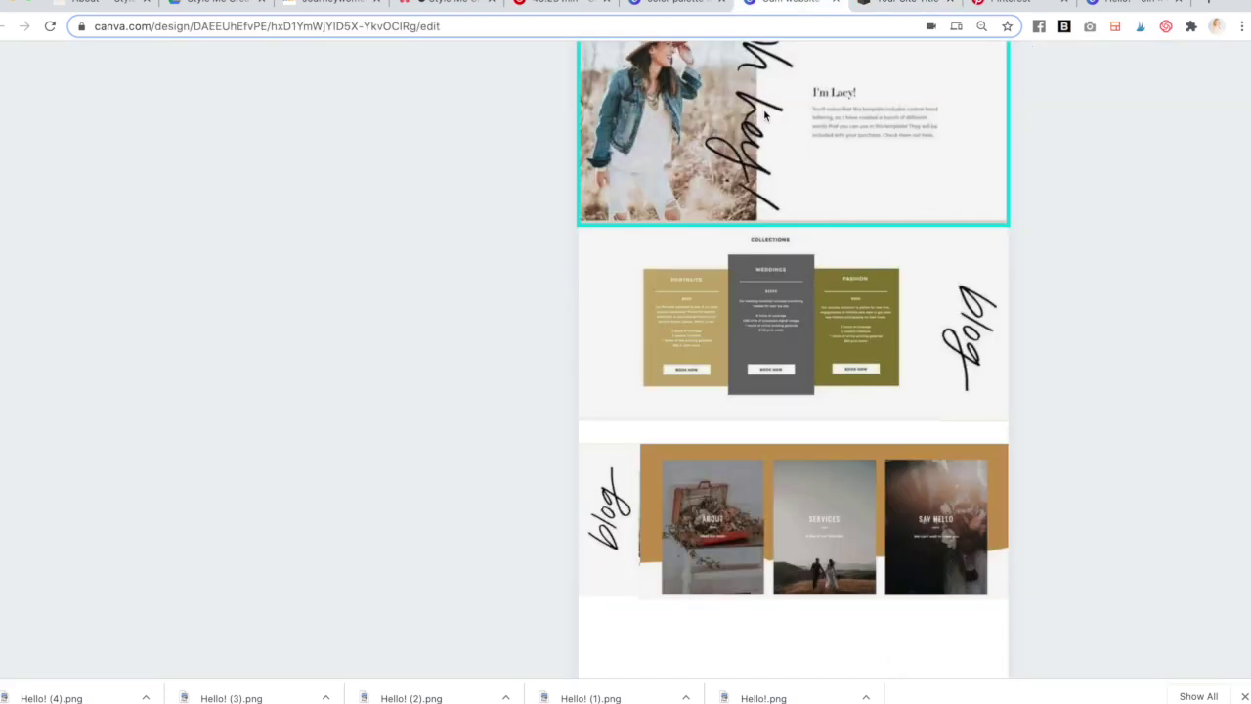
- Return to Squarespace from the Canva mockup and apply the Poster layout to the mountain image block
left_click(897, 6)
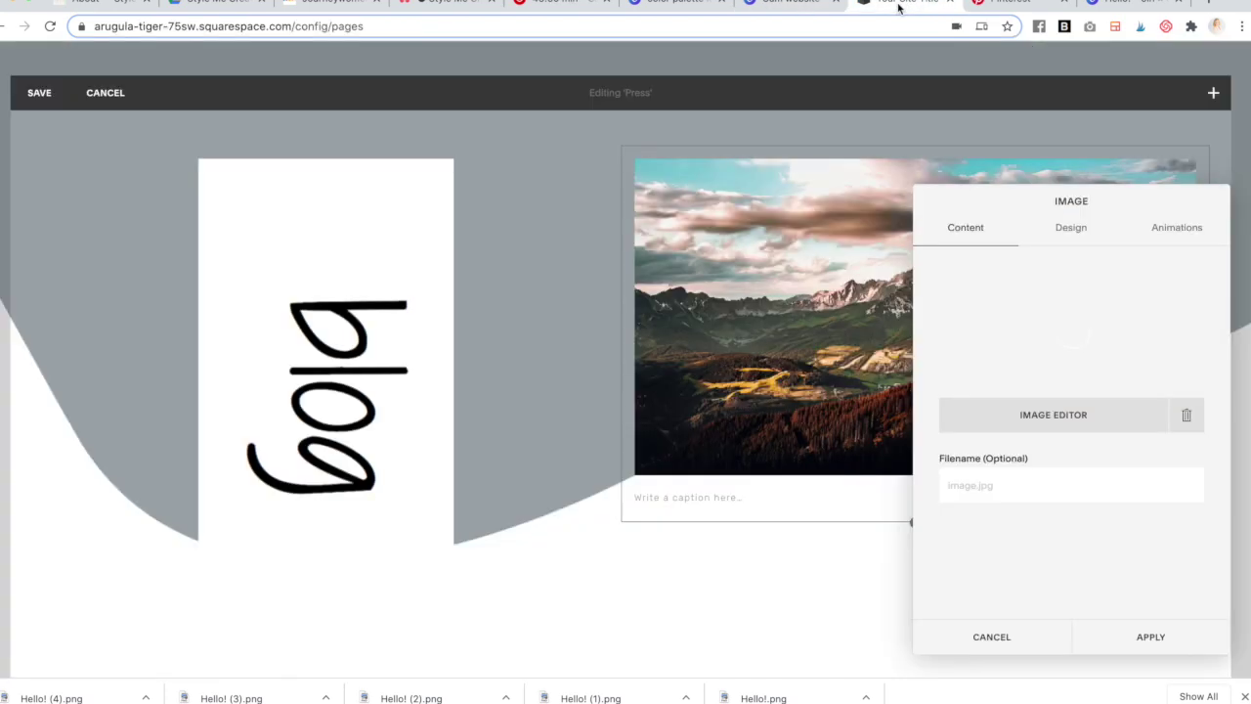
left_click(1067, 226)
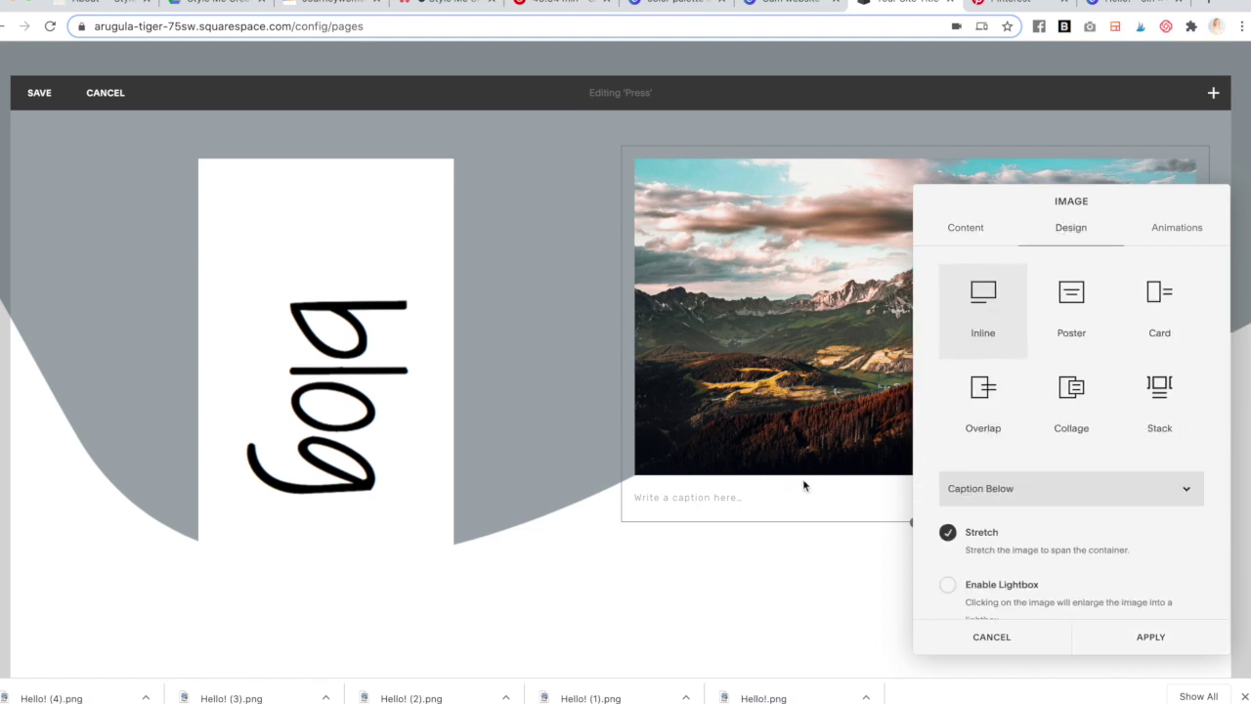
left_click(1070, 291)
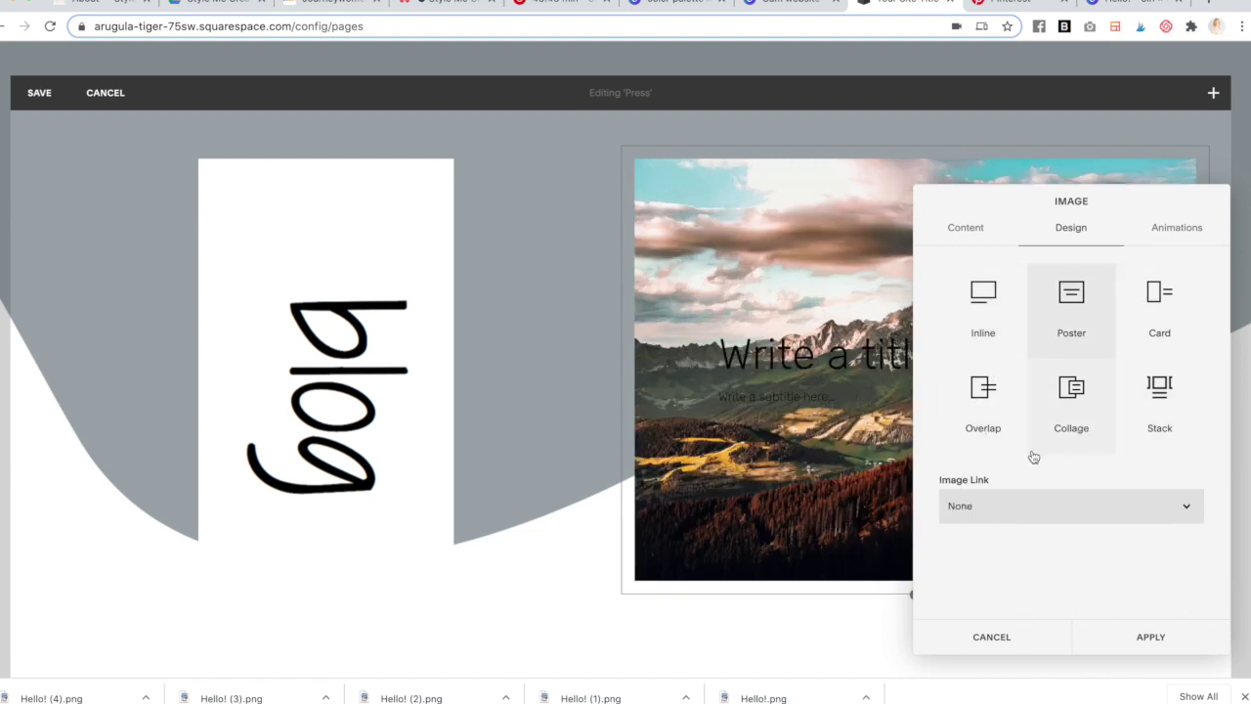
left_click(1145, 636)
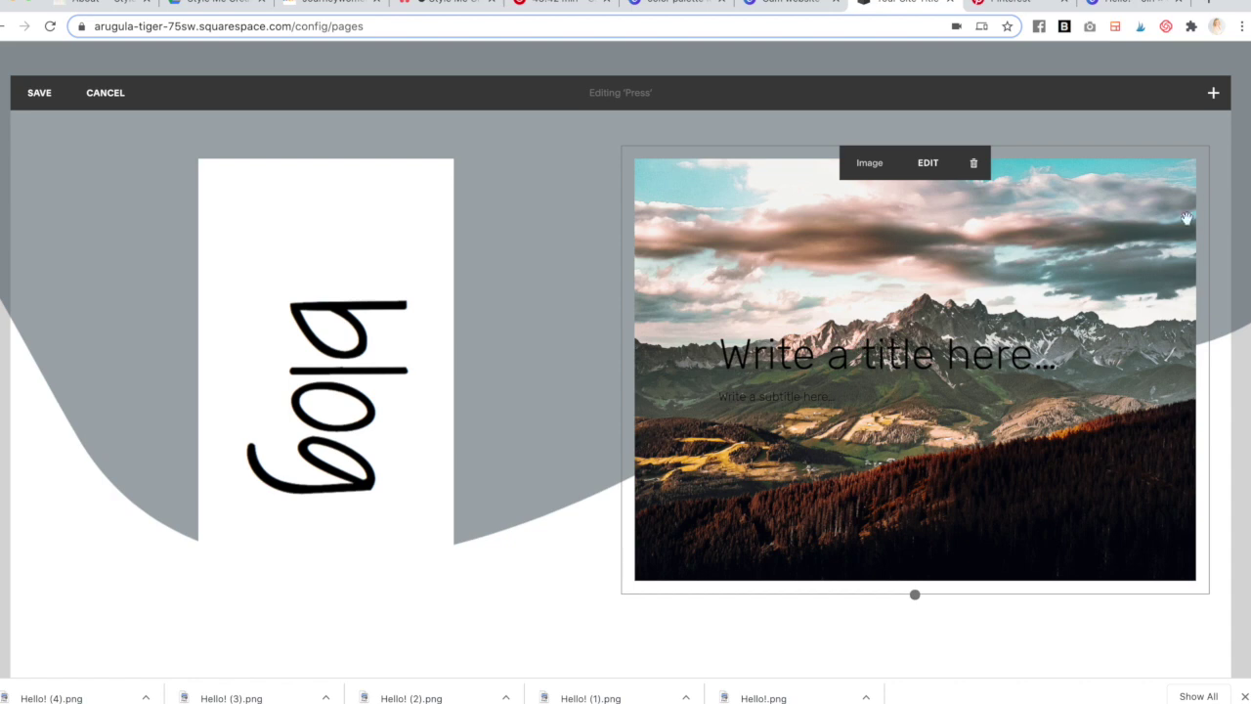
- Add another image block beside the mountain photo with the free Unsplash sand dunes picture, checking the blog layout in the Canva mockup
left_click(1213, 93)
left_click_drag(1149, 168, 1203, 262)
left_click(1071, 417)
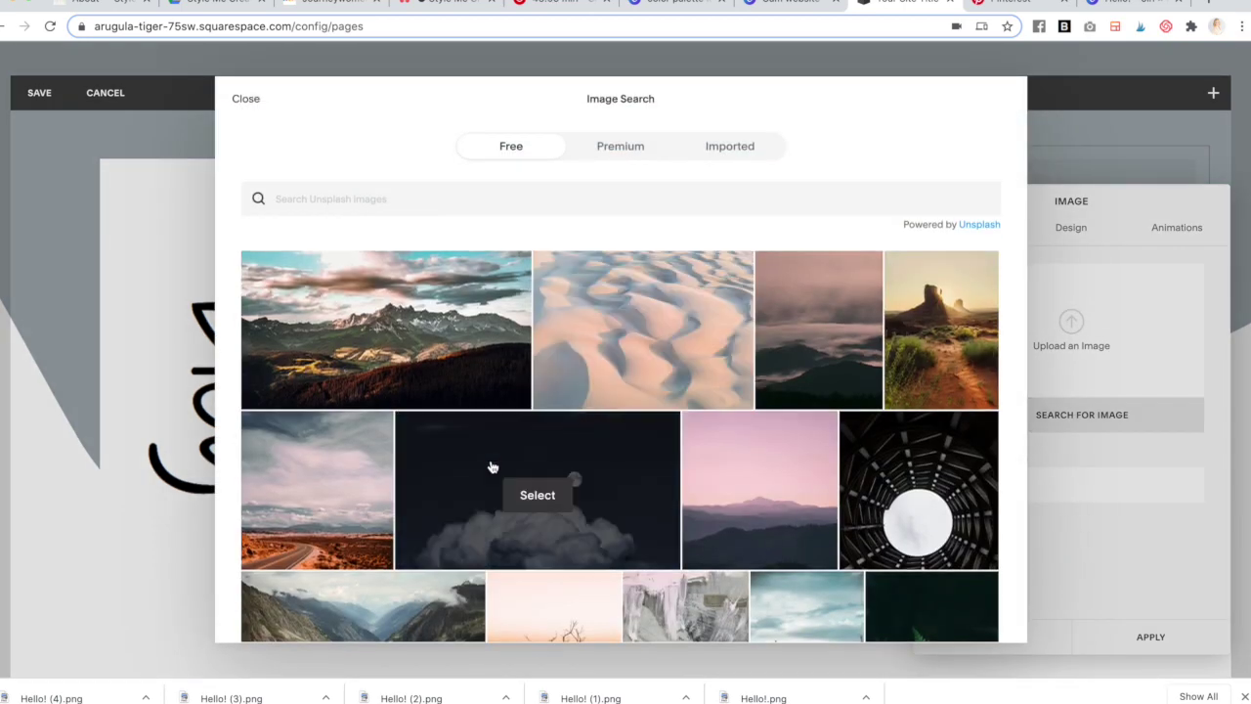
left_click(647, 330)
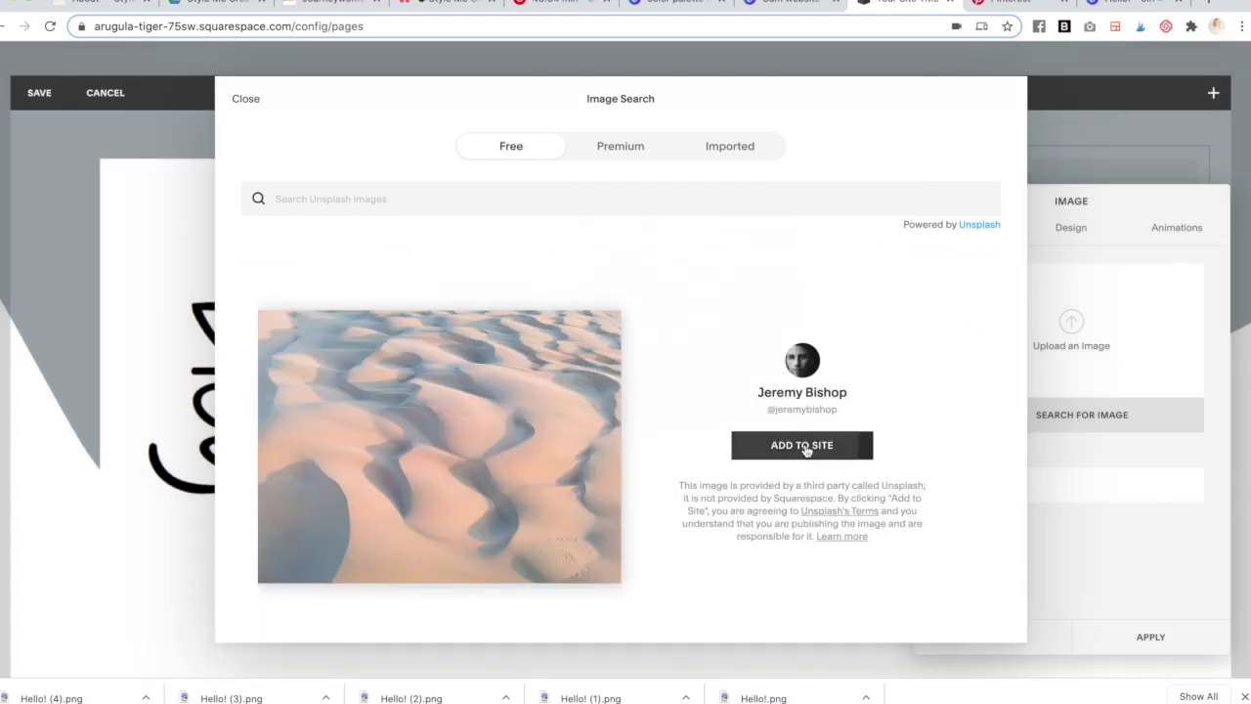
left_click(803, 445)
left_click(788, 2)
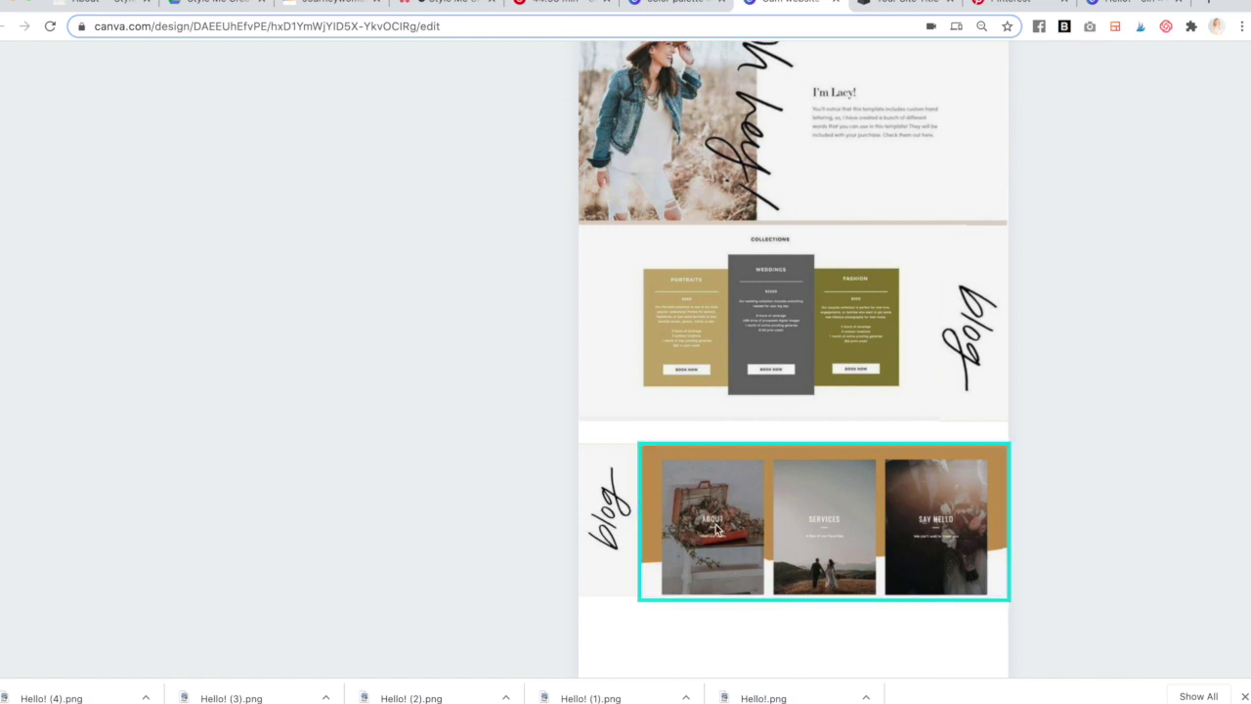
left_click(892, 2)
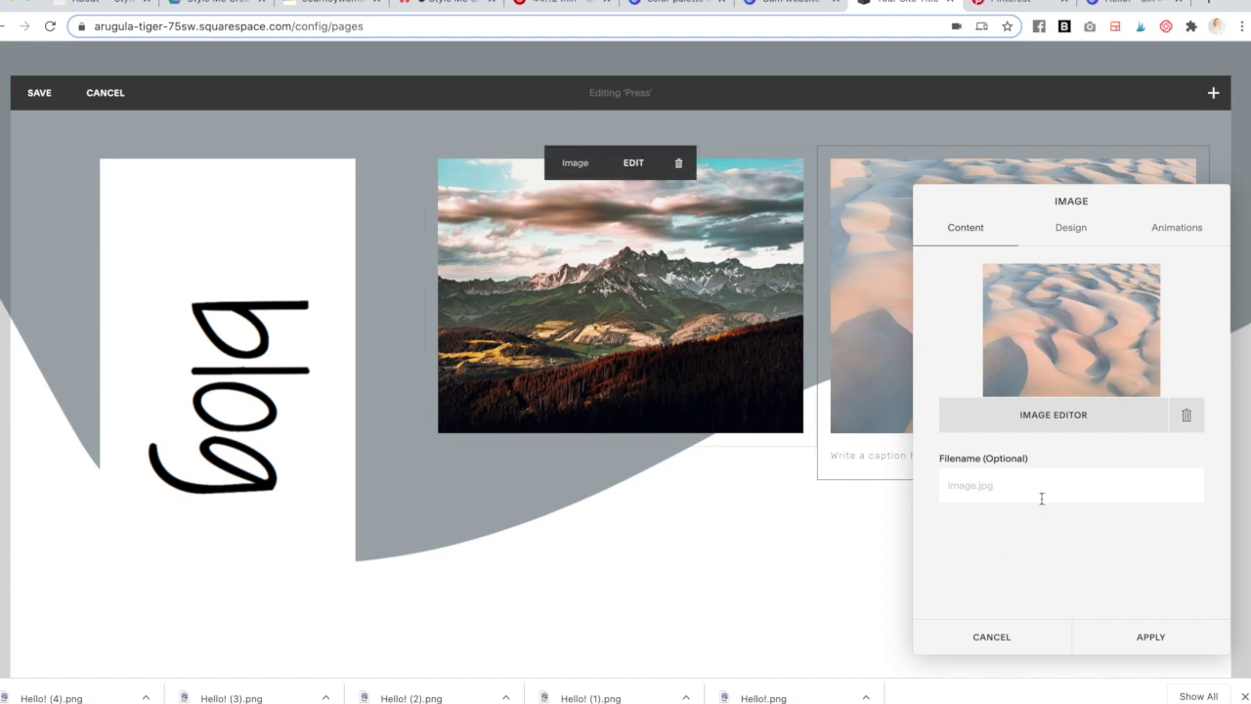
left_click(1137, 640)
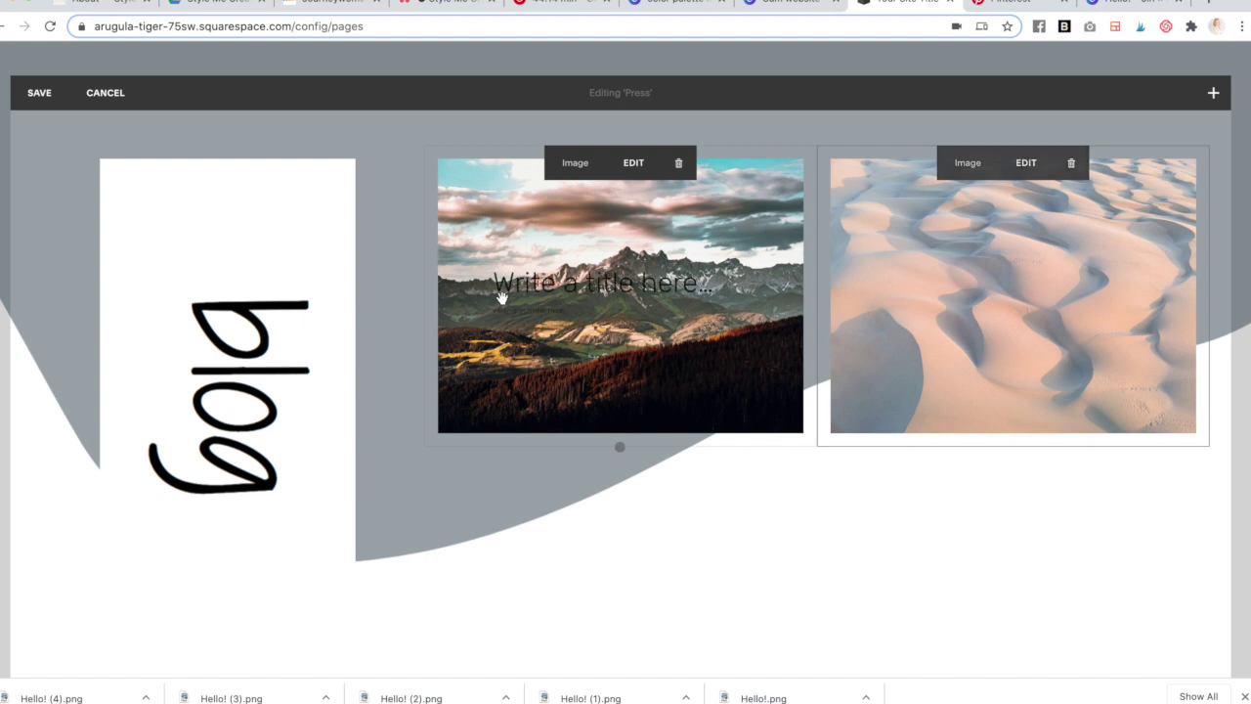
- Extend the mountain and sand dunes image blocks downward to make both images taller
left_click_drag(619, 449, 620, 616)
left_click_drag(1014, 481, 1013, 653)
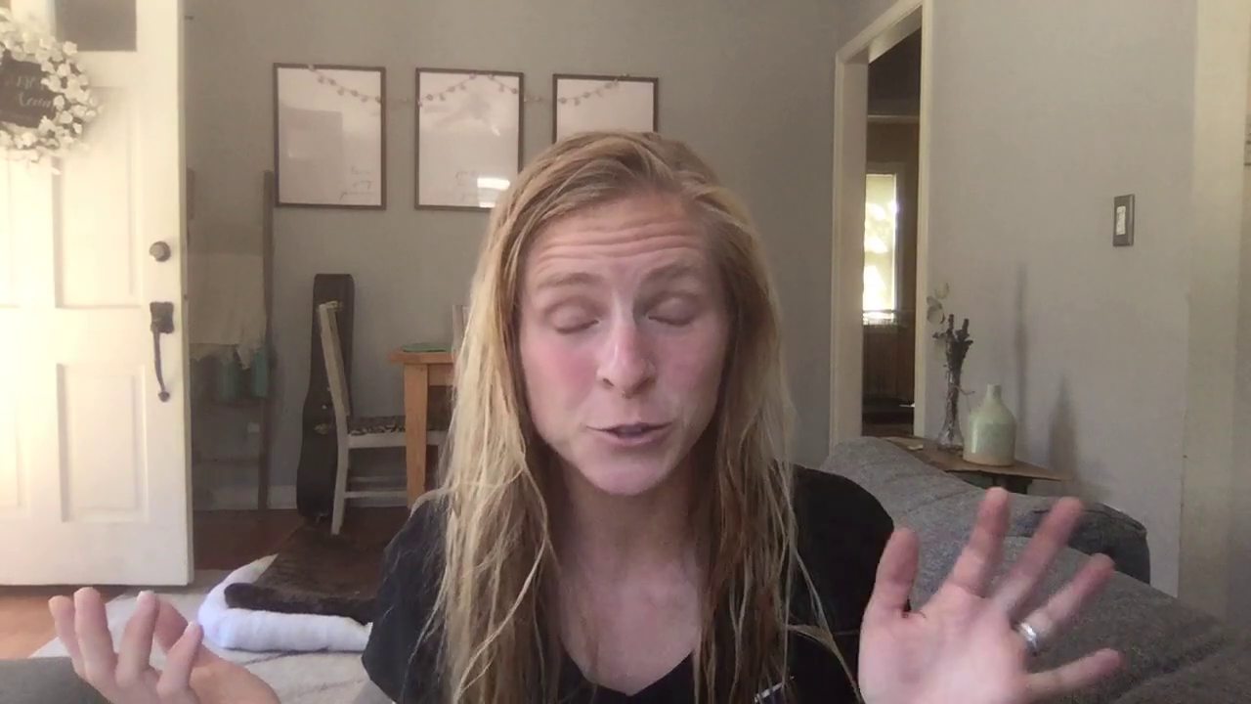